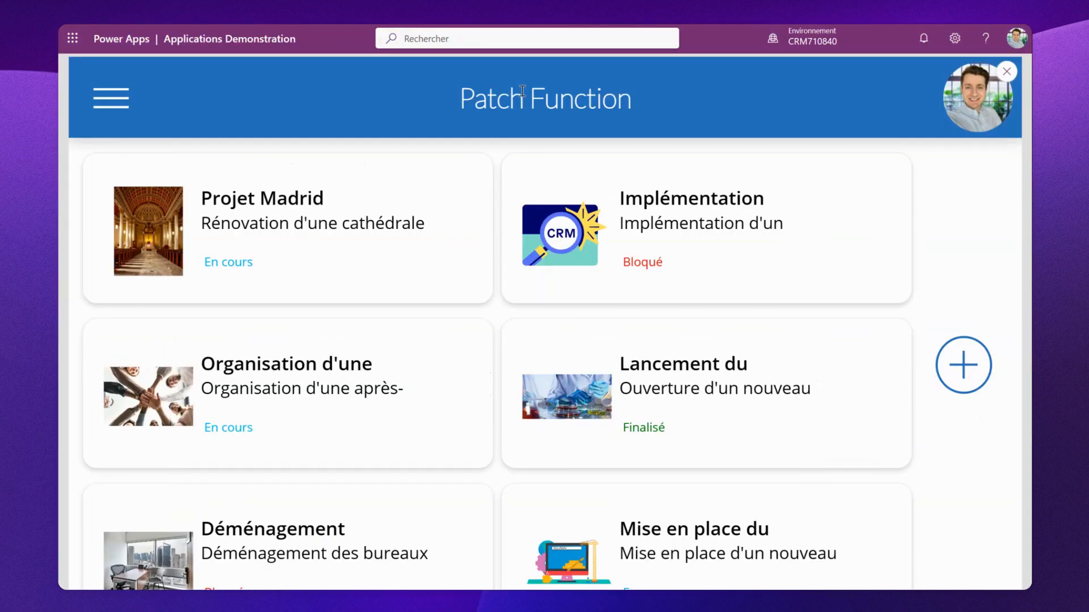
- Preview the app's project list and open the new project form, then close the preview
{"action": "scroll", "coordinate": [573, 294], "scroll_direction": "down", "scroll_amount": 2}
{"action": "scroll", "coordinate": [579, 350], "scroll_direction": "up", "scroll_amount": 1}
{"action": "left_click", "coordinate": [971, 372]}
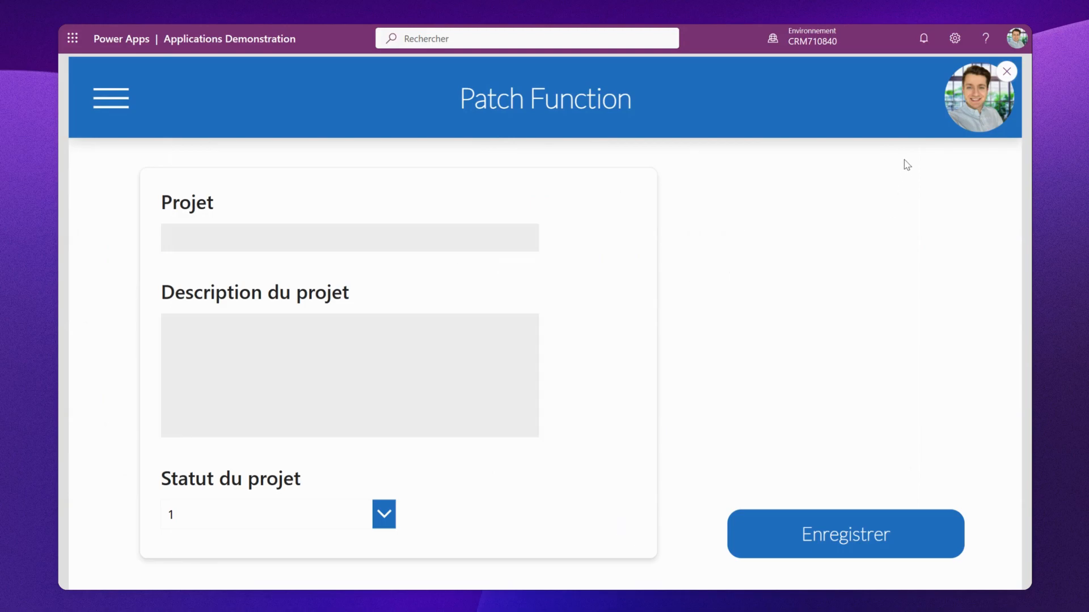
{"action": "left_click", "coordinate": [1006, 70]}
{"action": "scroll", "coordinate": [169, 406], "scroll_direction": "down", "scroll_amount": 1}
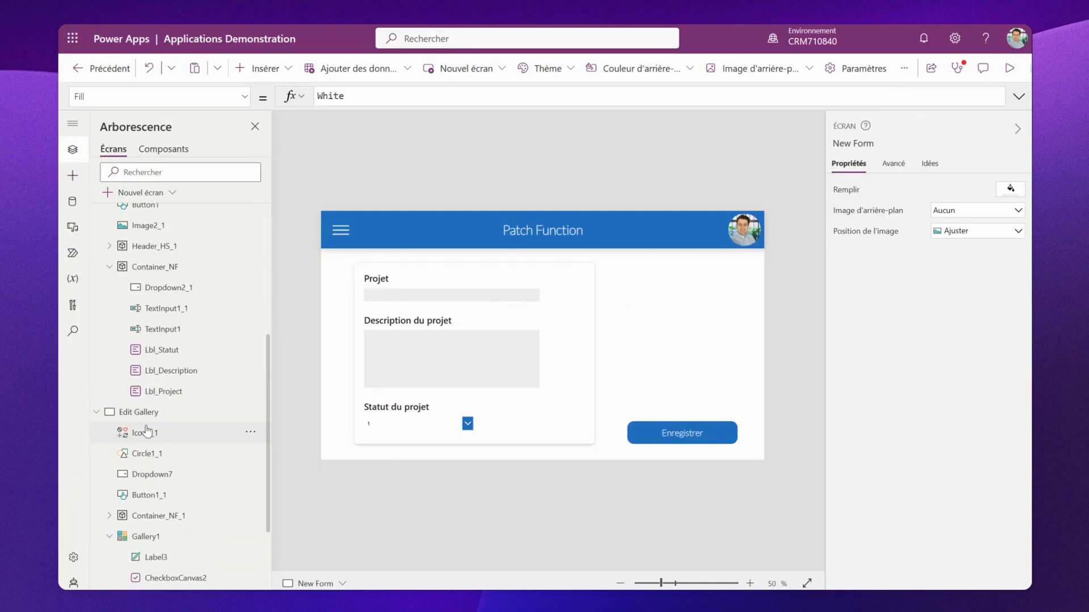
- Preview the Edit Gallery screen with its project list and form, then close the preview
{"action": "left_click", "coordinate": [146, 412]}
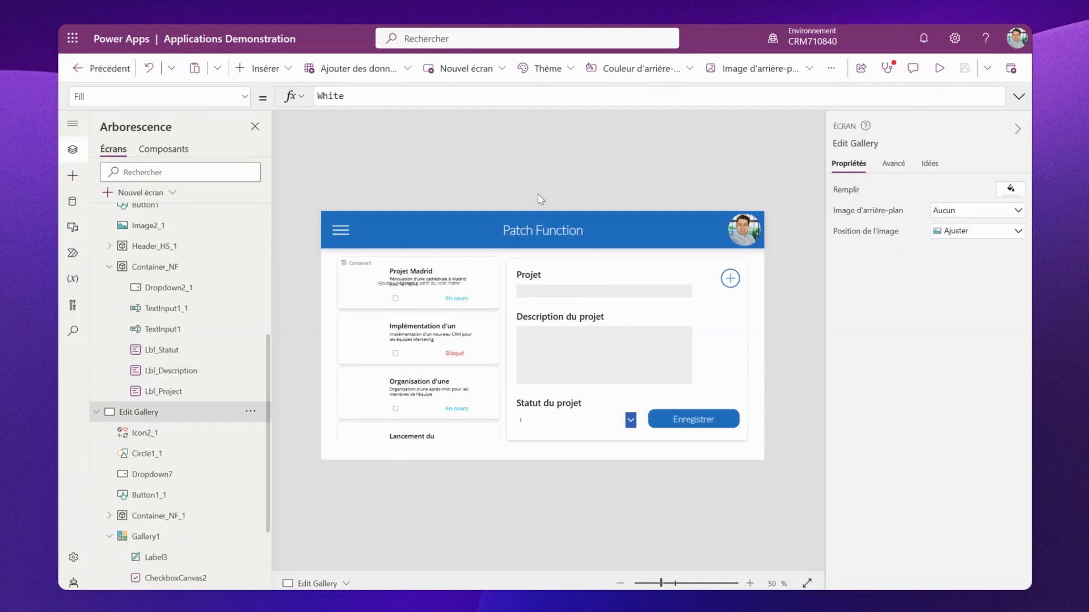
{"action": "left_click", "coordinate": [936, 69]}
{"action": "scroll", "coordinate": [313, 395], "scroll_direction": "down", "scroll_amount": 2}
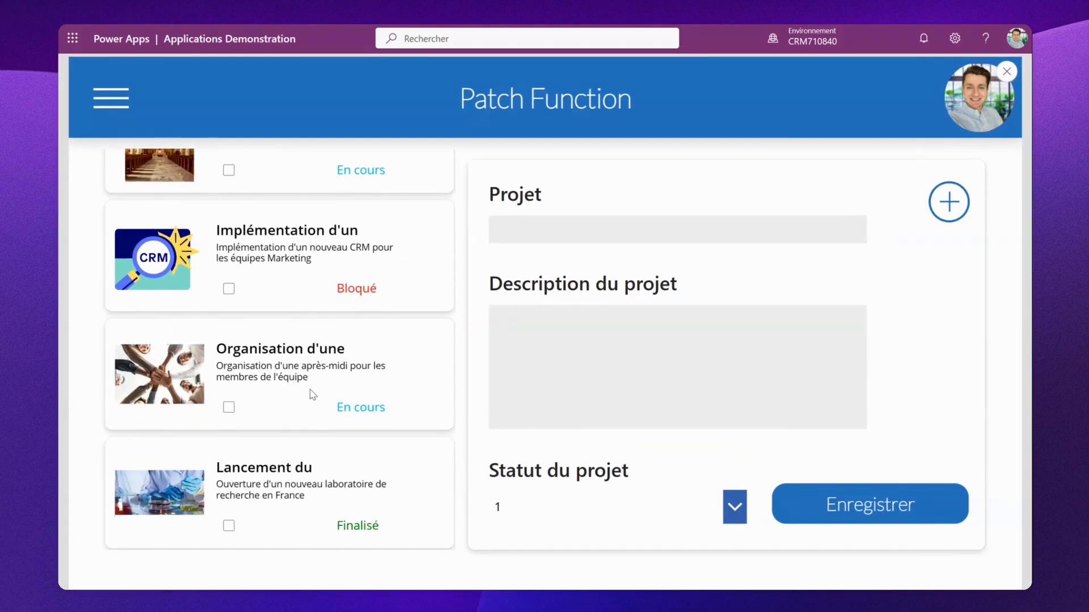
{"action": "scroll", "coordinate": [313, 395], "scroll_direction": "up", "scroll_amount": 2}
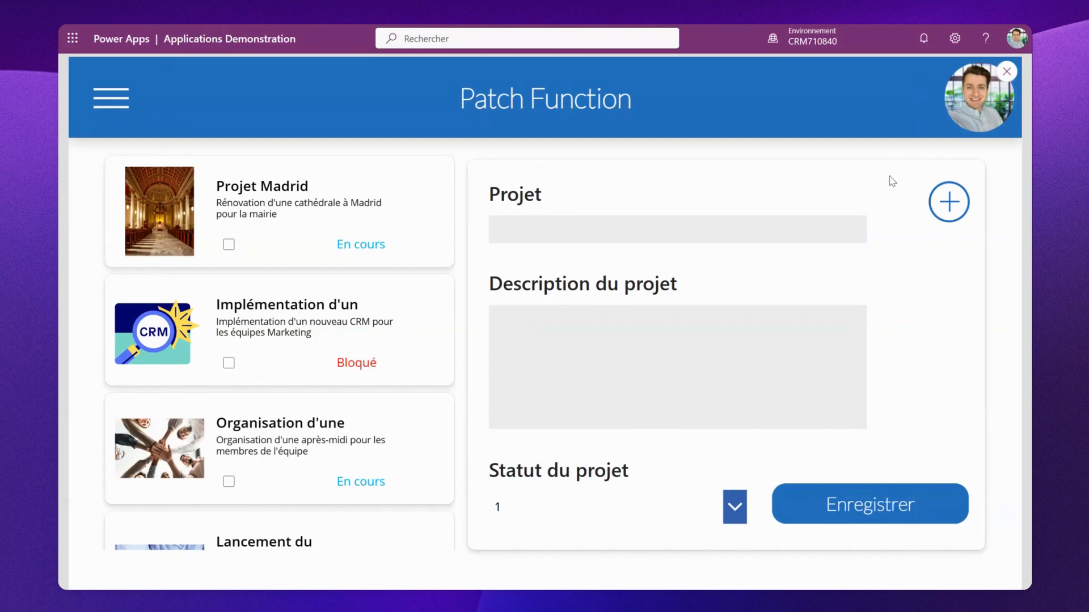
{"action": "left_click", "coordinate": [1003, 75]}
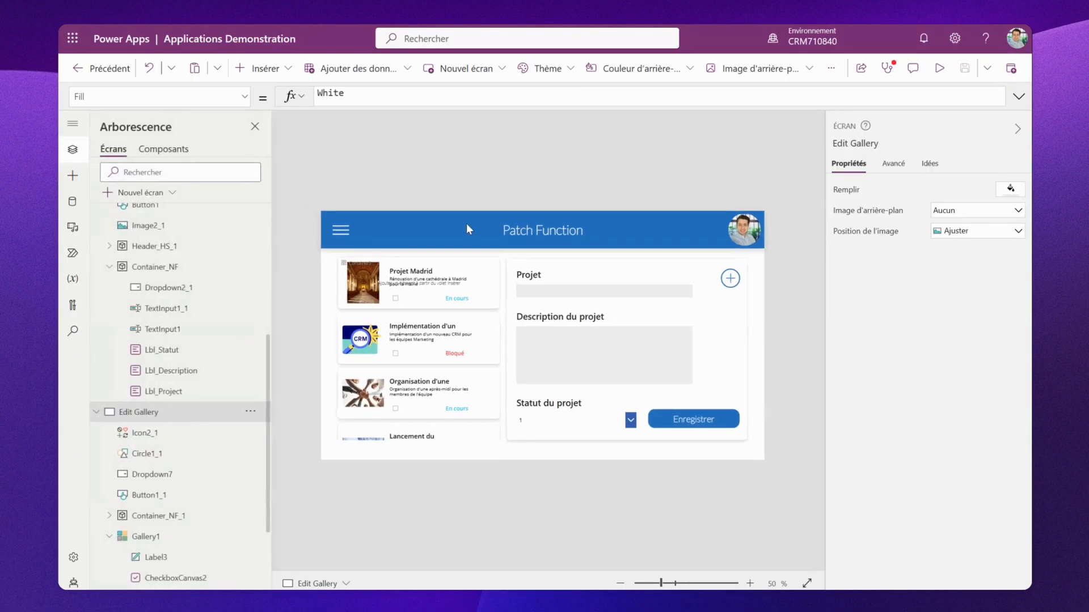
- Inspect the New Form screen's project name, description and status input controls
{"action": "scroll", "coordinate": [173, 258], "scroll_direction": "up", "scroll_amount": 5}
{"action": "left_click", "coordinate": [169, 329]}
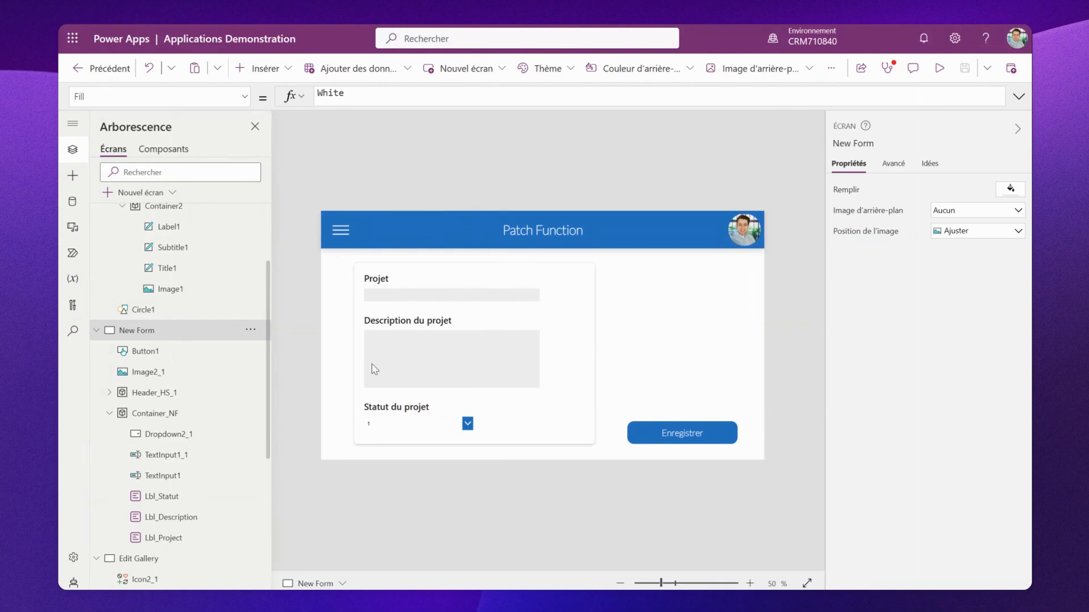
{"action": "left_click", "coordinate": [423, 298]}
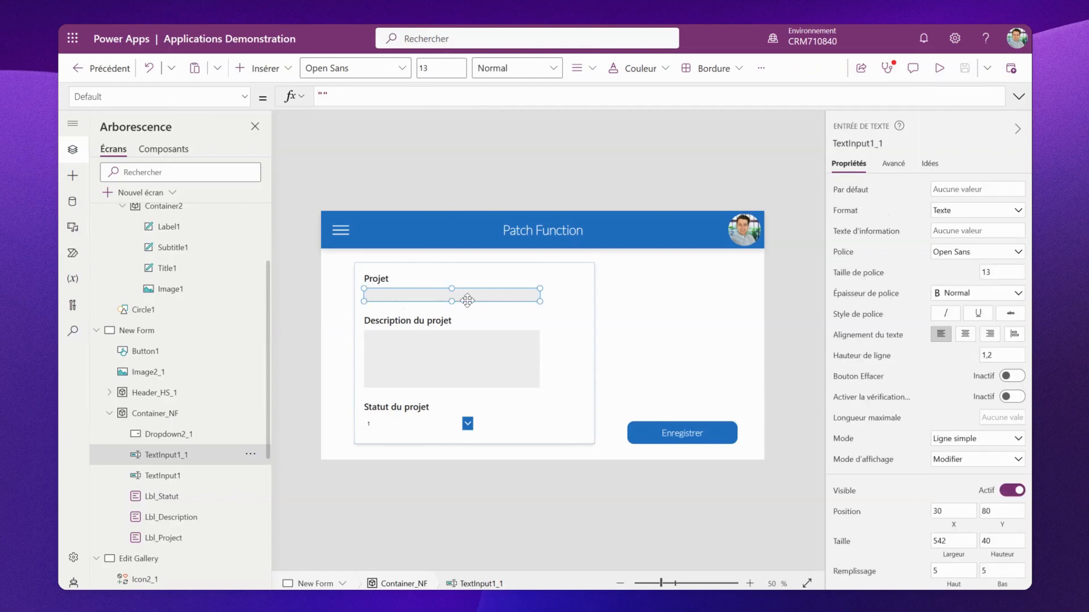
{"action": "left_click", "coordinate": [450, 361]}
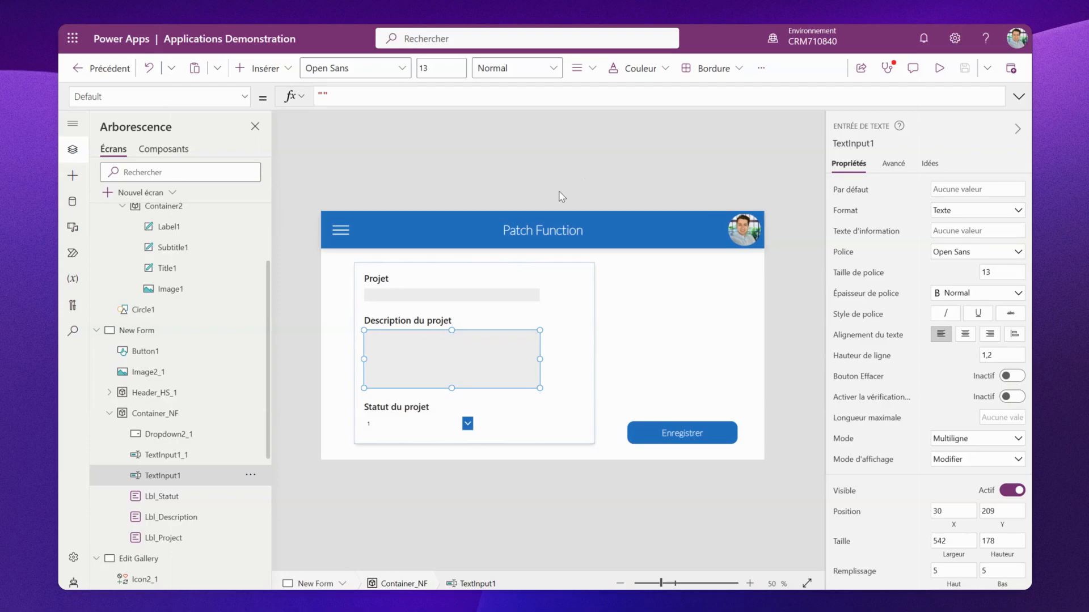
{"action": "key", "text": "alt"}
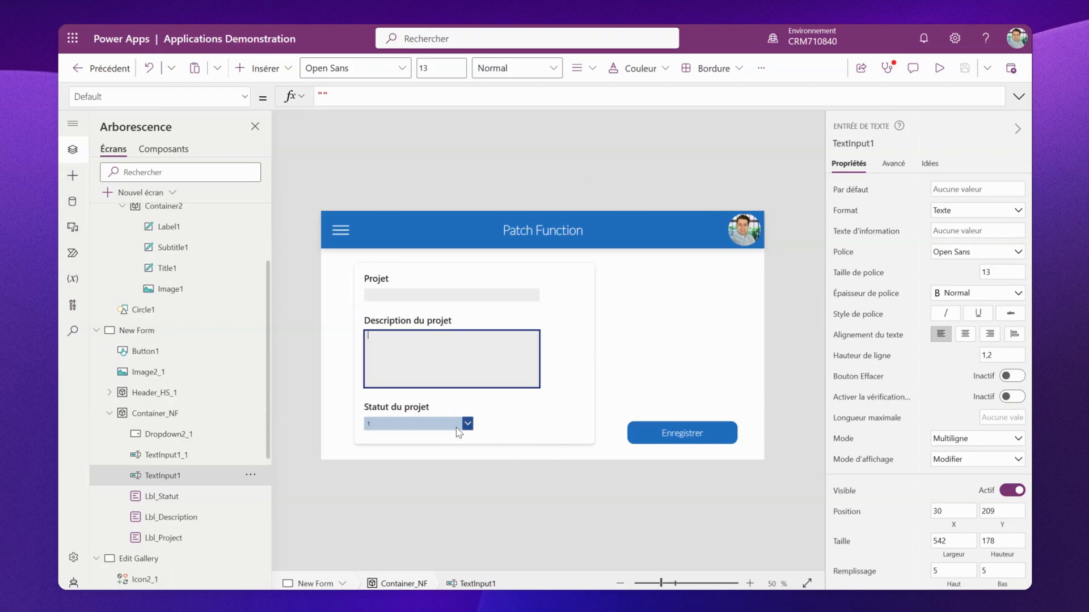
{"action": "left_click", "coordinate": [468, 428]}
{"action": "key", "text": "alt"}
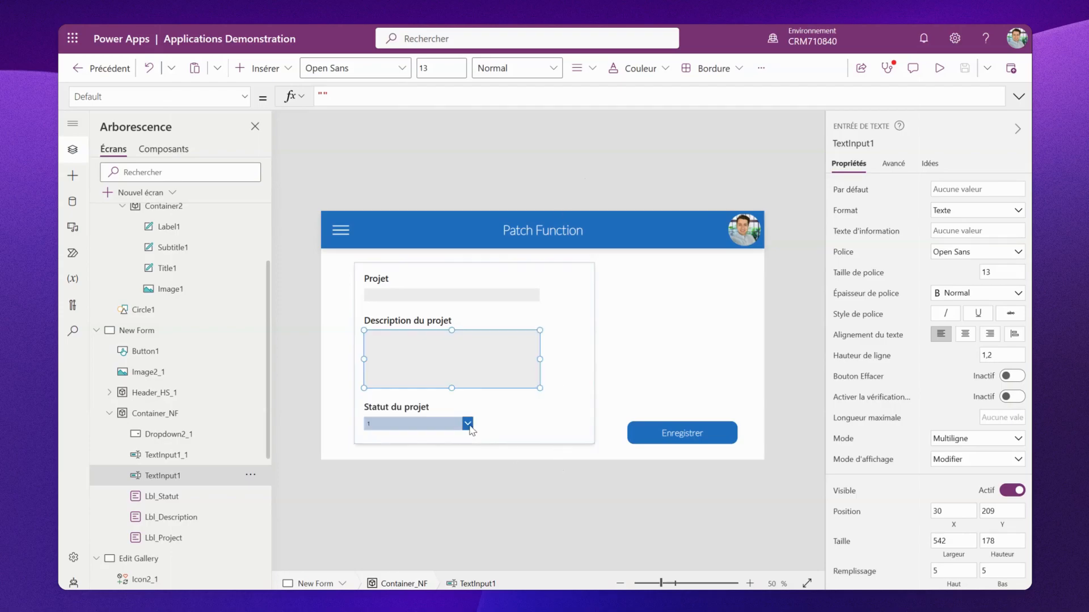
{"action": "left_click", "coordinate": [670, 351]}
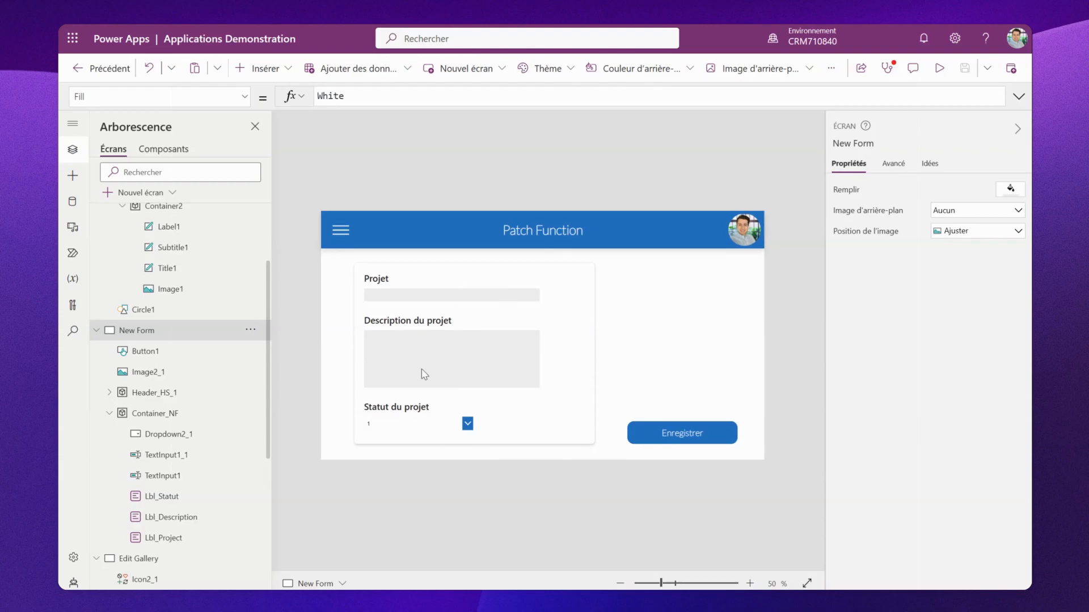
- Start the Enregistrer button's OnSelect formula as Patch('Project Management'; with the data source as target
{"action": "left_click", "coordinate": [655, 429]}
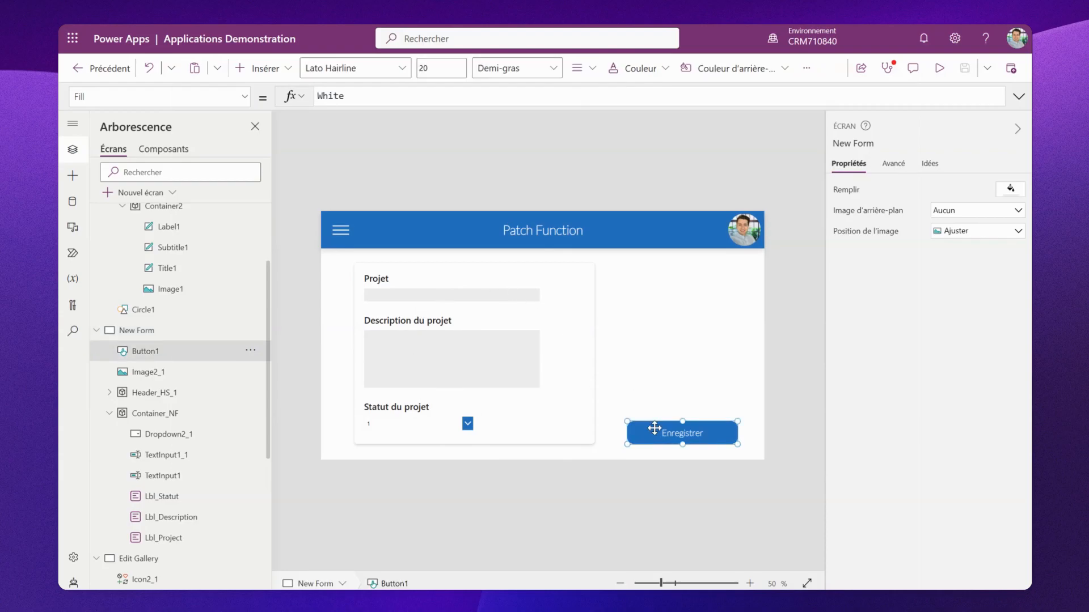
{"action": "left_click", "coordinate": [396, 96]}
{"action": "type", "text": "patch"}
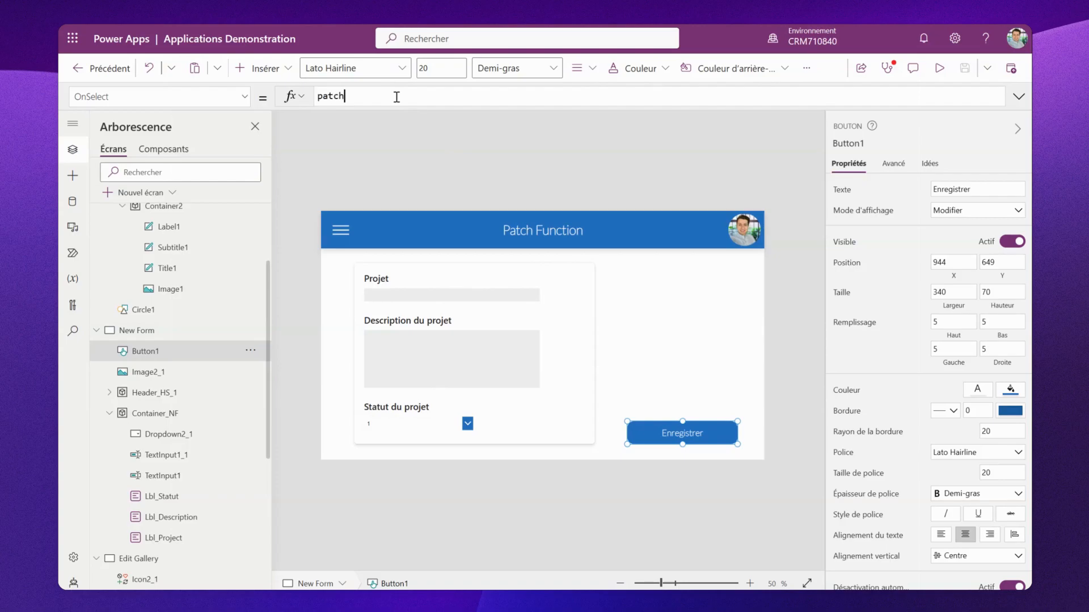
{"action": "left_click", "coordinate": [400, 122]}
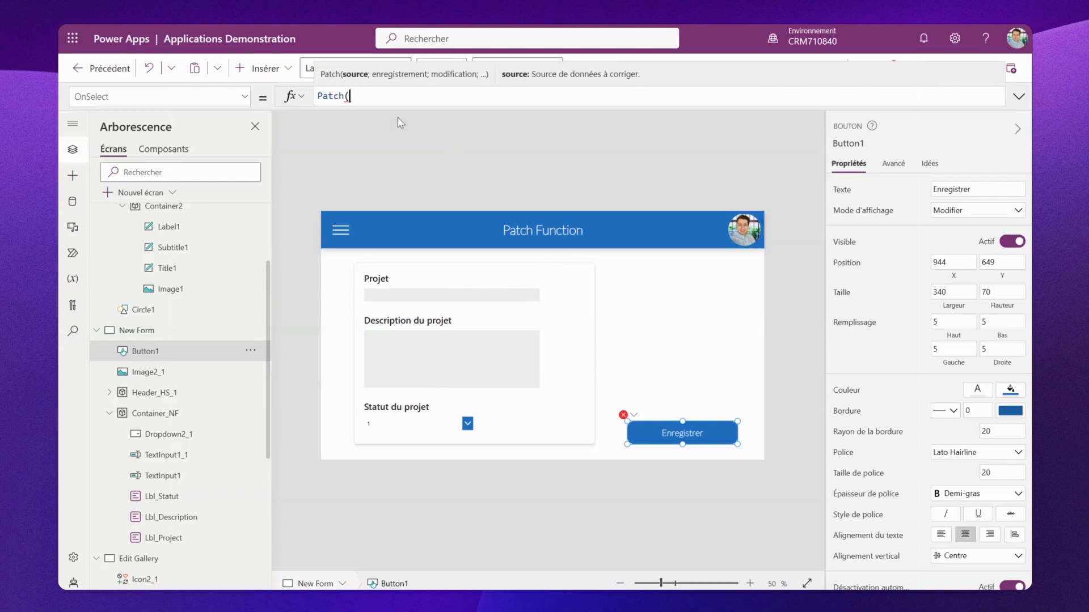
{"action": "type", "text": "proj"}
{"action": "left_click", "coordinate": [421, 139]}
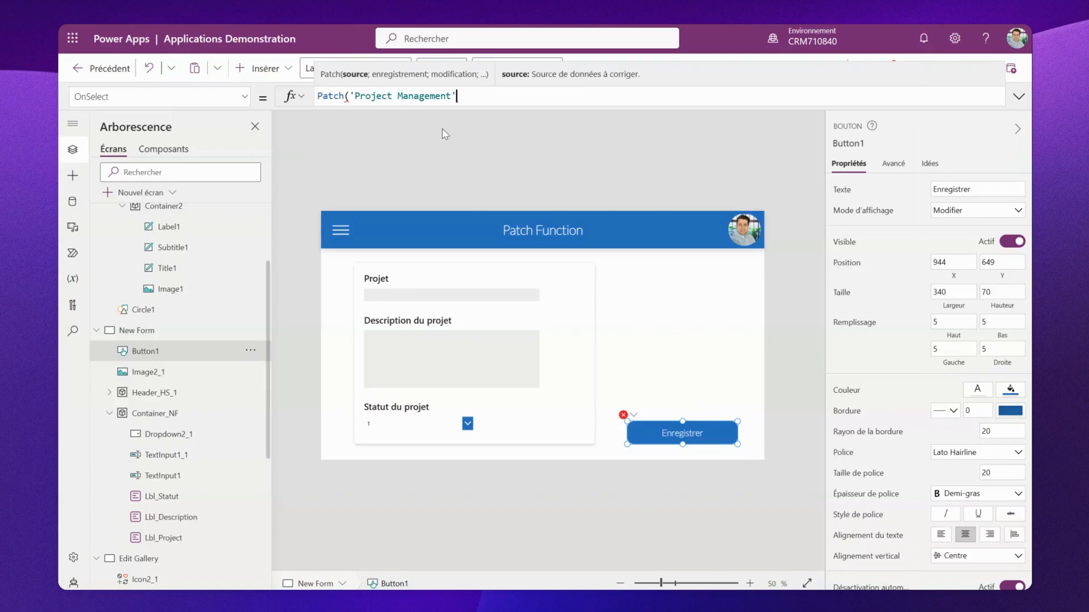
{"action": "type", "text": ";"}
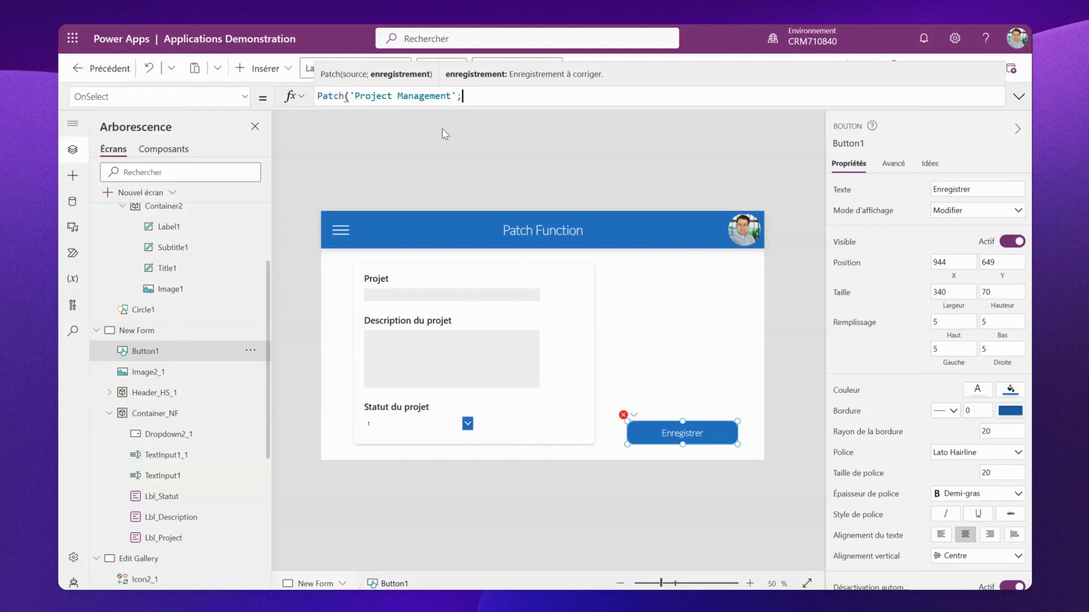
- Add Defaults('Project Management'); as the record argument of the Patch formula
{"action": "type", "text": "defau"}
{"action": "left_click", "coordinate": [470, 122]}
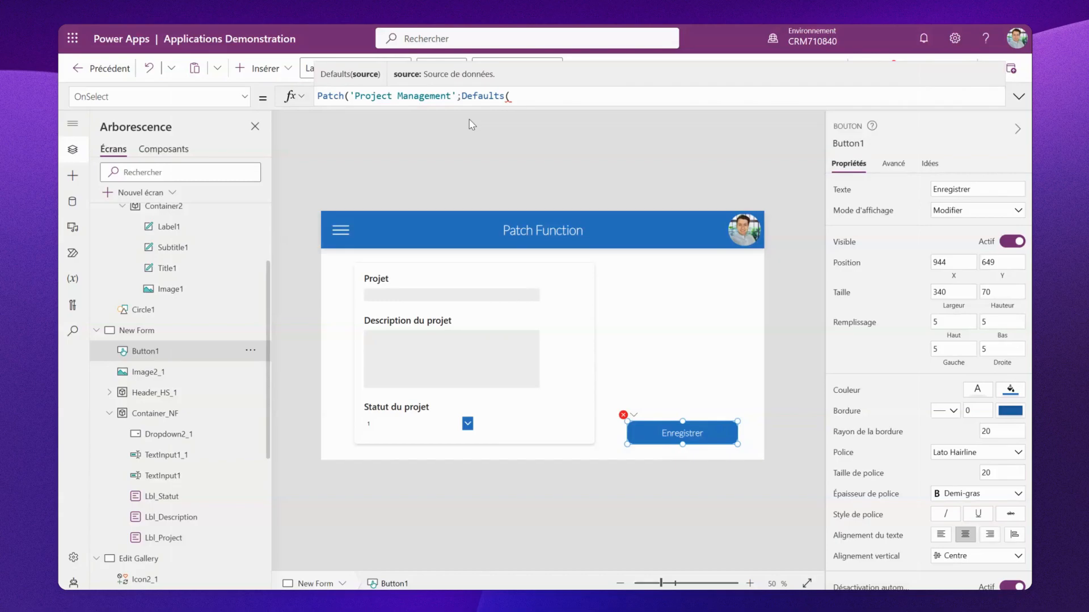
{"action": "type", "text": "proj"}
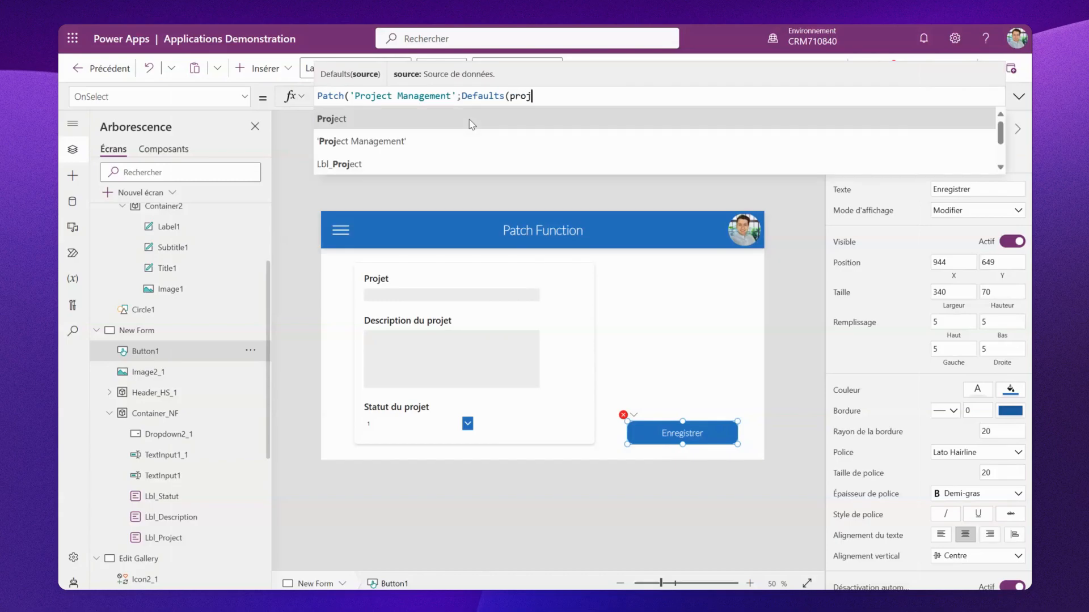
{"action": "left_click", "coordinate": [510, 139]}
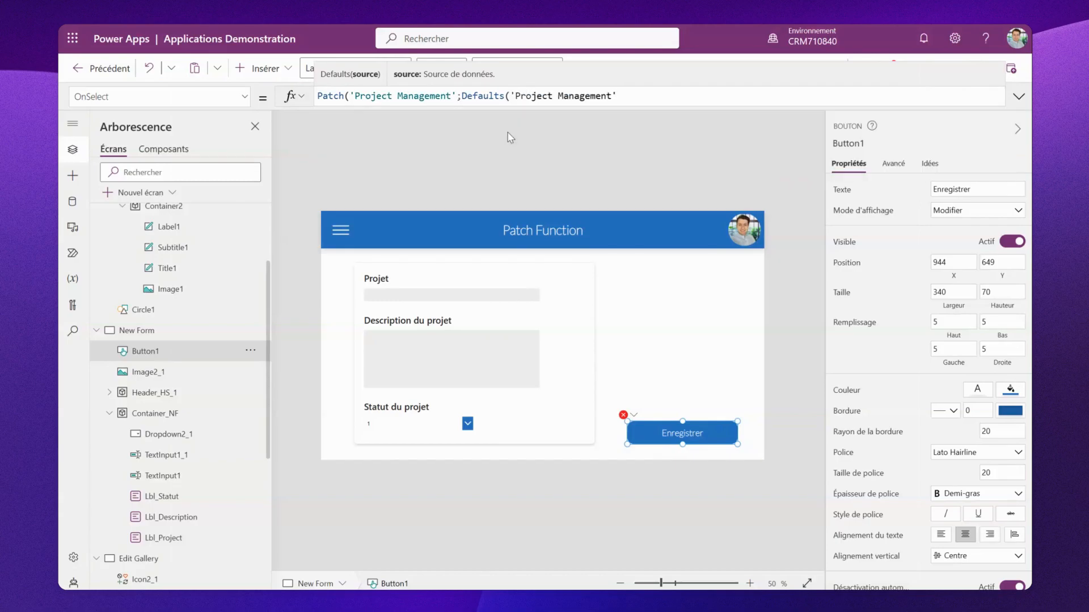
{"action": "type", "text": ")"}
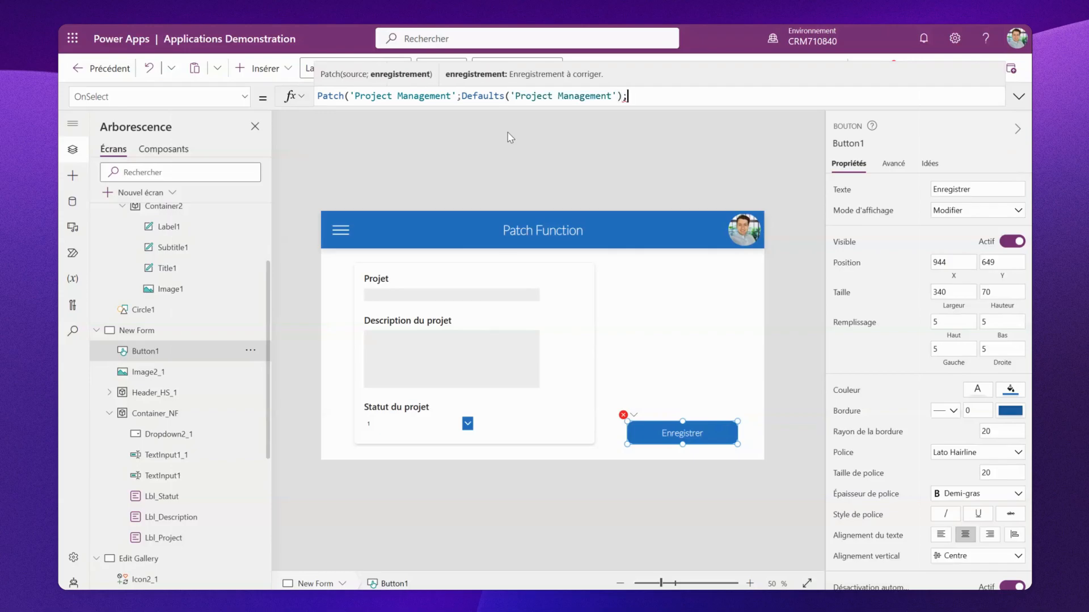
{"action": "type", "text": ";"}
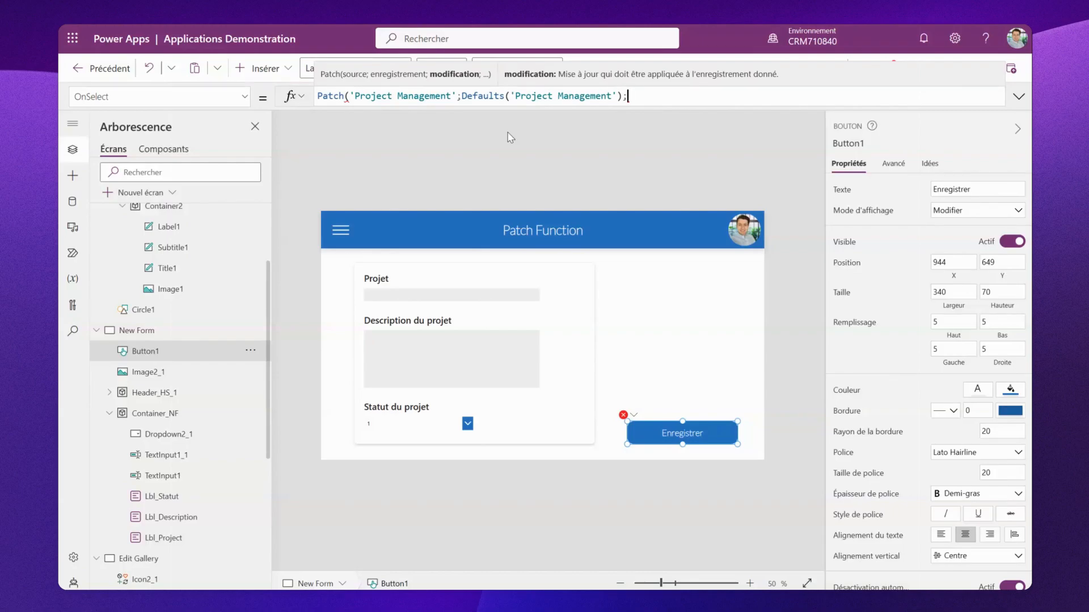
{"action": "type", "text": "{Title:"}
- Open the change record and map Title to TextInput1_1.Text in the Patch formula
{"action": "type", "text": "textinpu"}
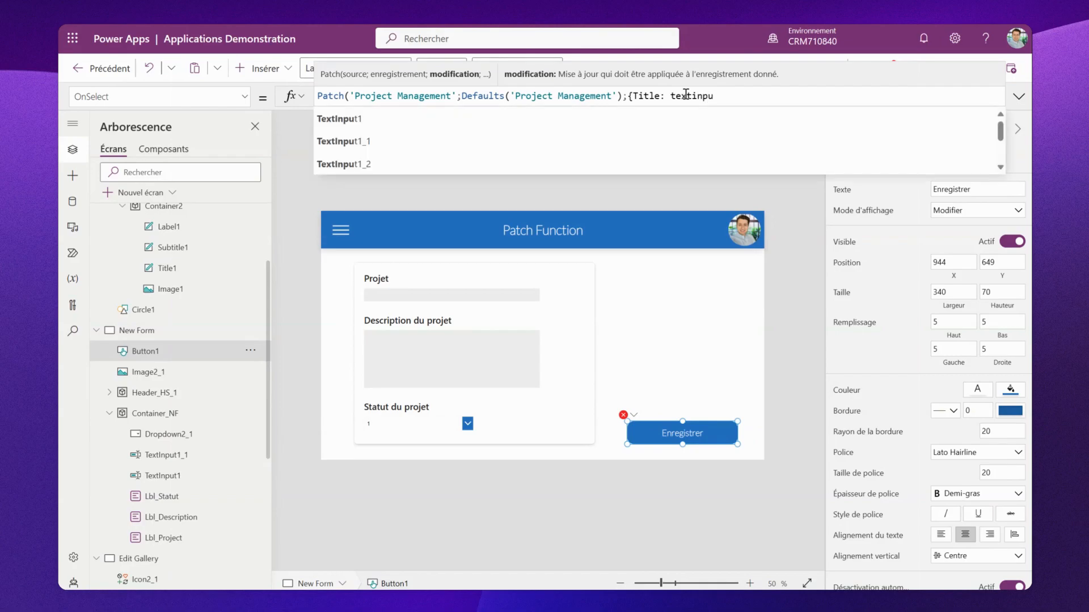
{"action": "left_click", "coordinate": [644, 141]}
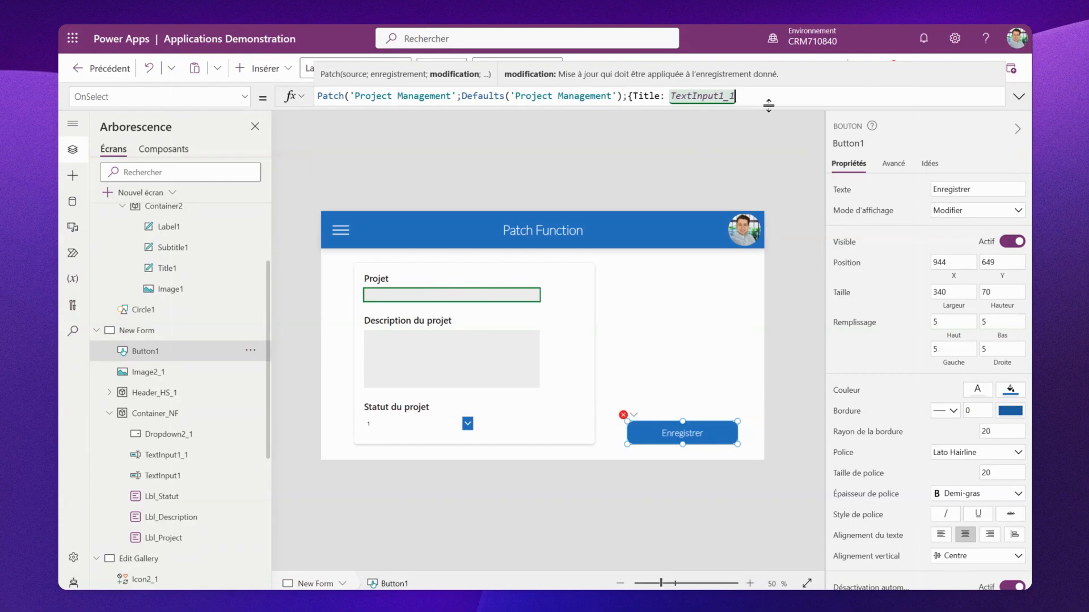
{"action": "type", "text": ".text"}
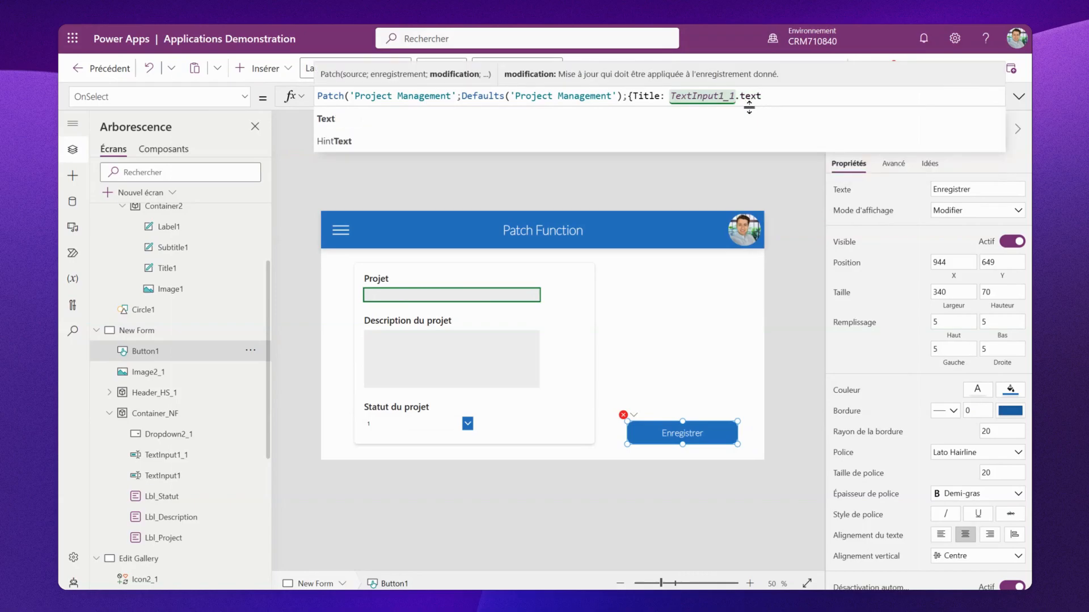
{"action": "left_click", "coordinate": [755, 116]}
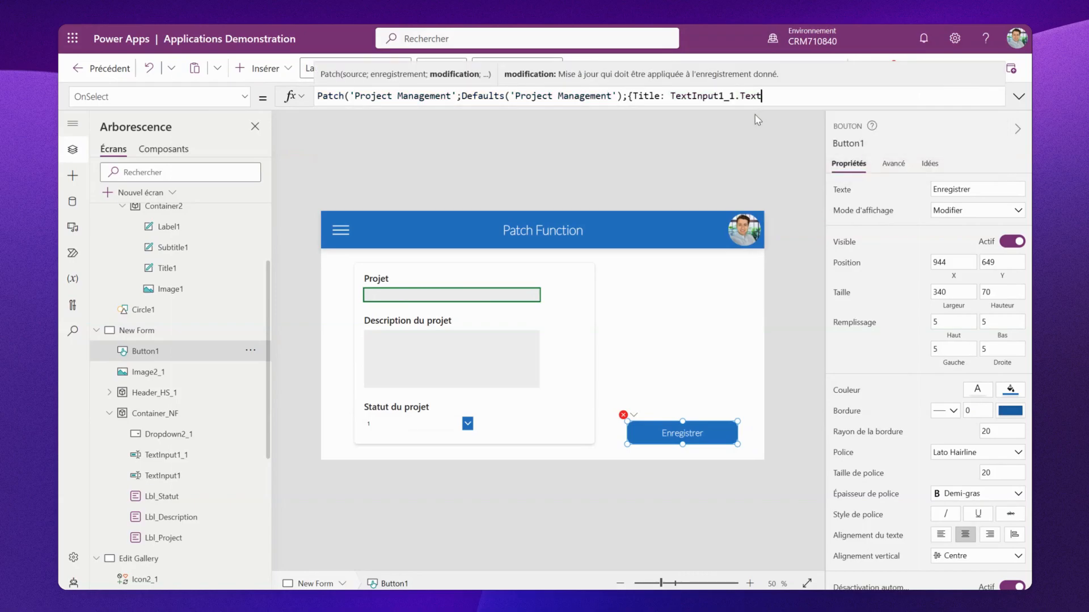
{"action": "type", "text": ";"}
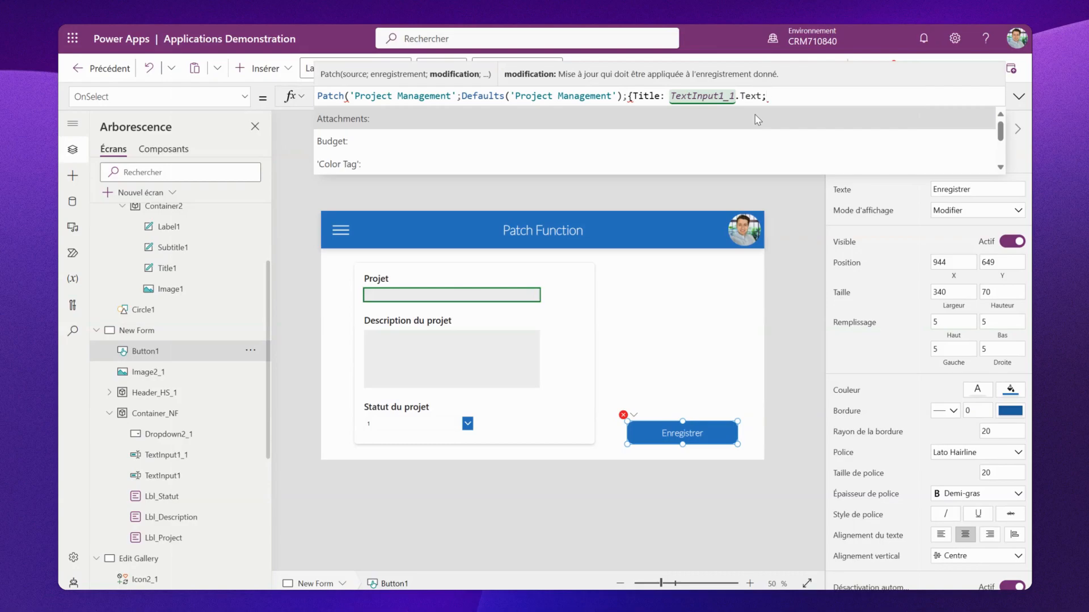
- Map 'Description du projet' to TextInput1.Text and close the record and the Patch formula
{"action": "scroll", "coordinate": [686, 133], "scroll_direction": "down", "scroll_amount": 4}
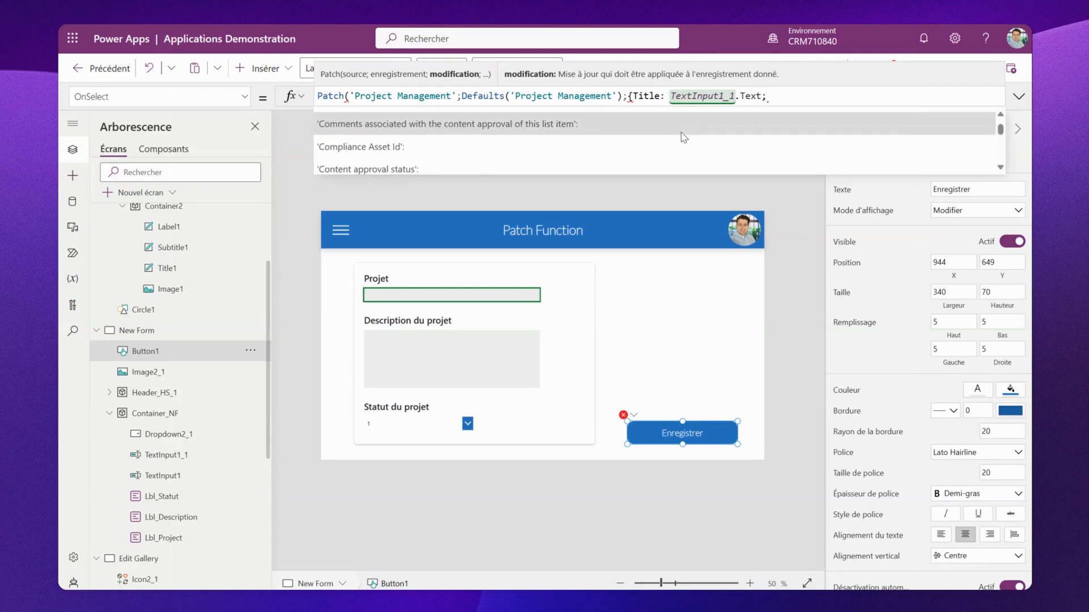
{"action": "scroll", "coordinate": [684, 136], "scroll_direction": "down", "scroll_amount": 4}
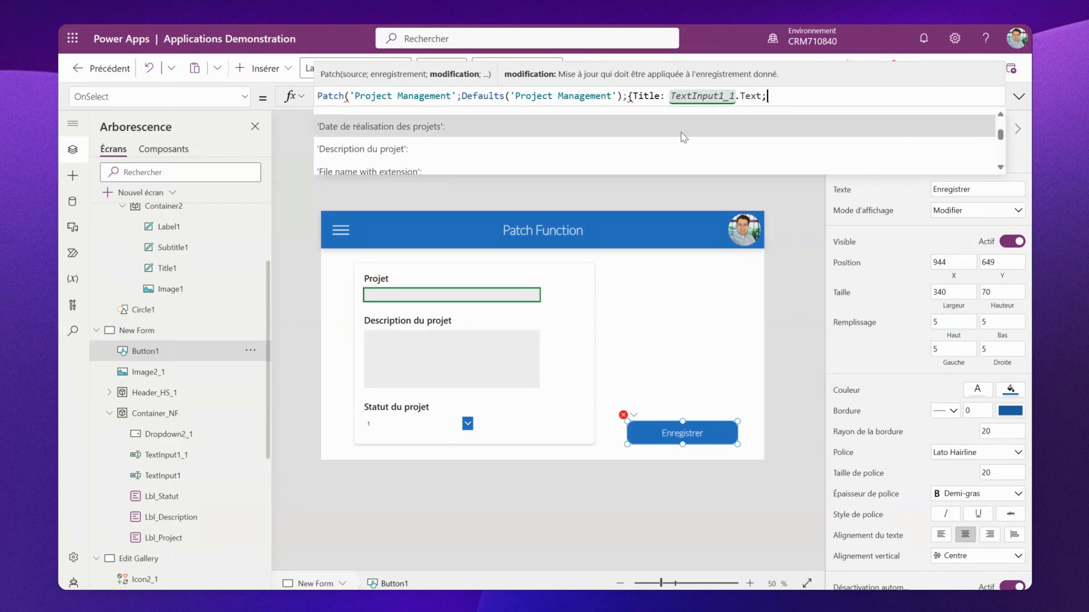
{"action": "left_click", "coordinate": [653, 143]}
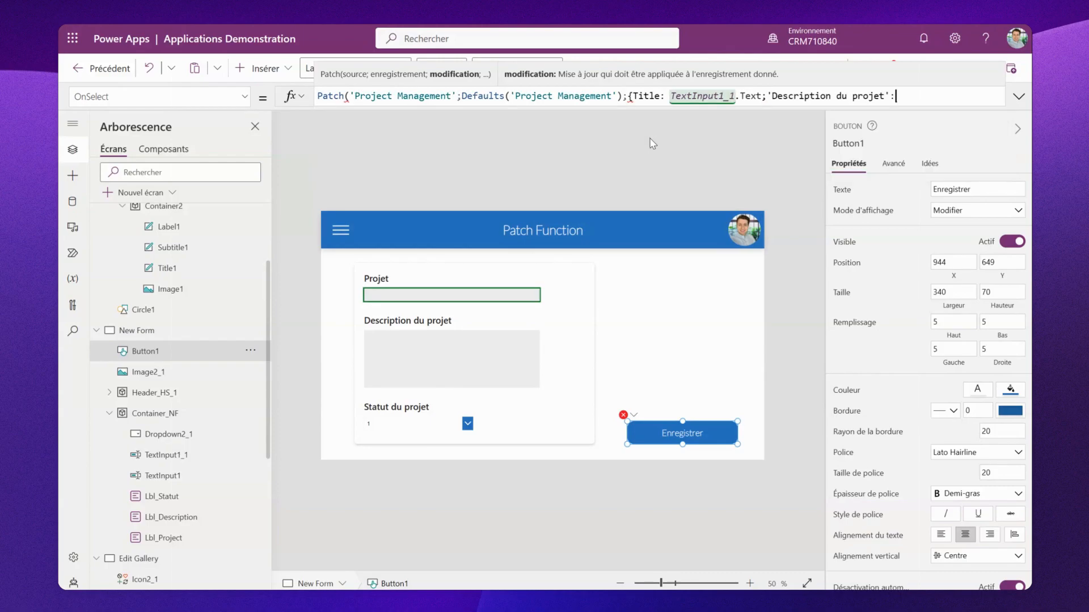
{"action": "type", "text": "textinput"}
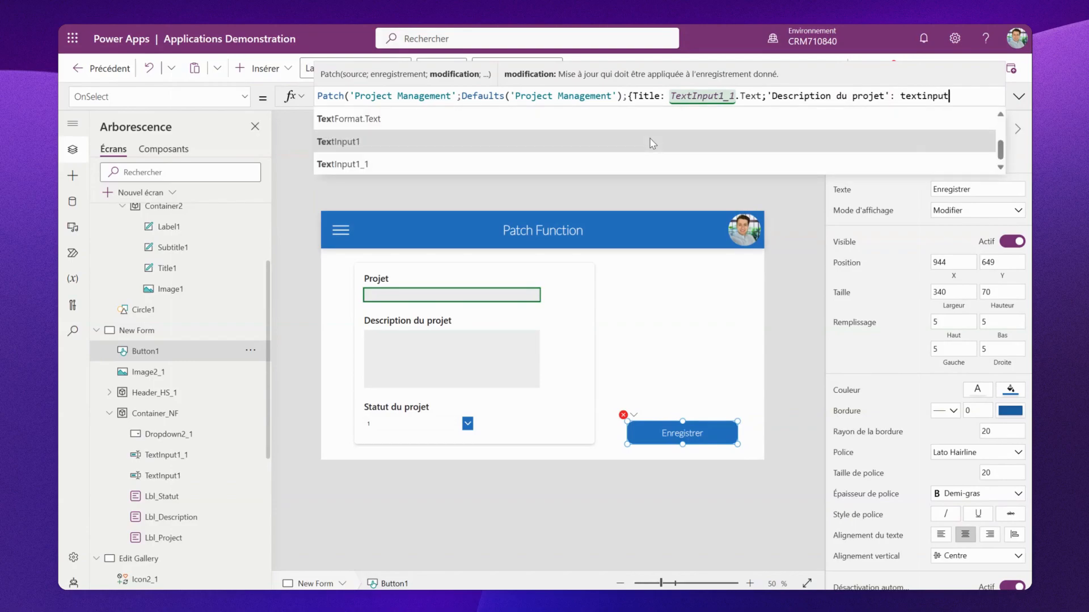
{"action": "left_click", "coordinate": [652, 142]}
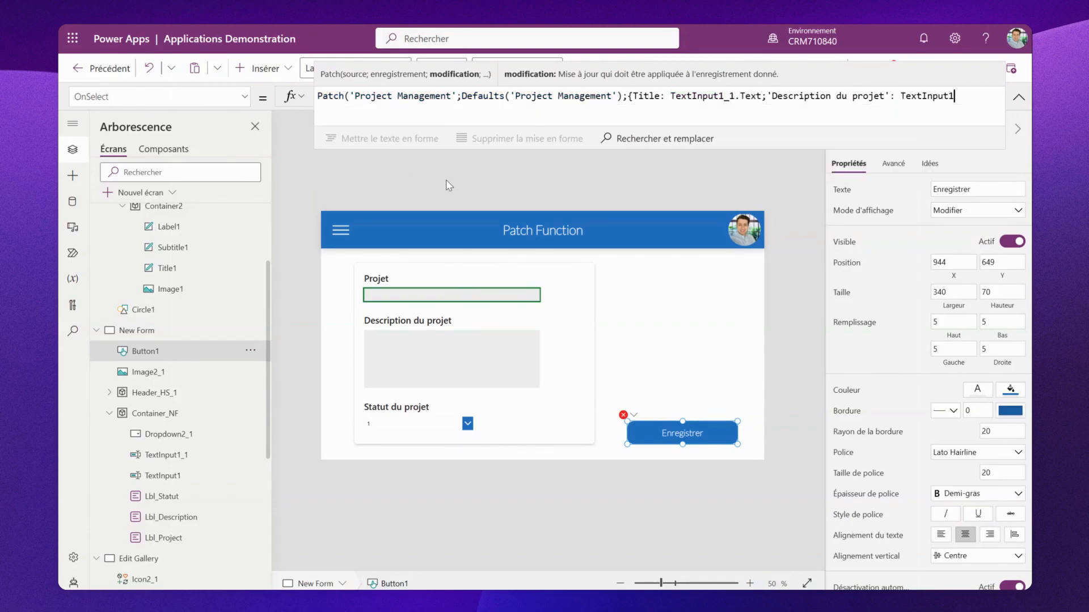
{"action": "type", "text": ".text"}
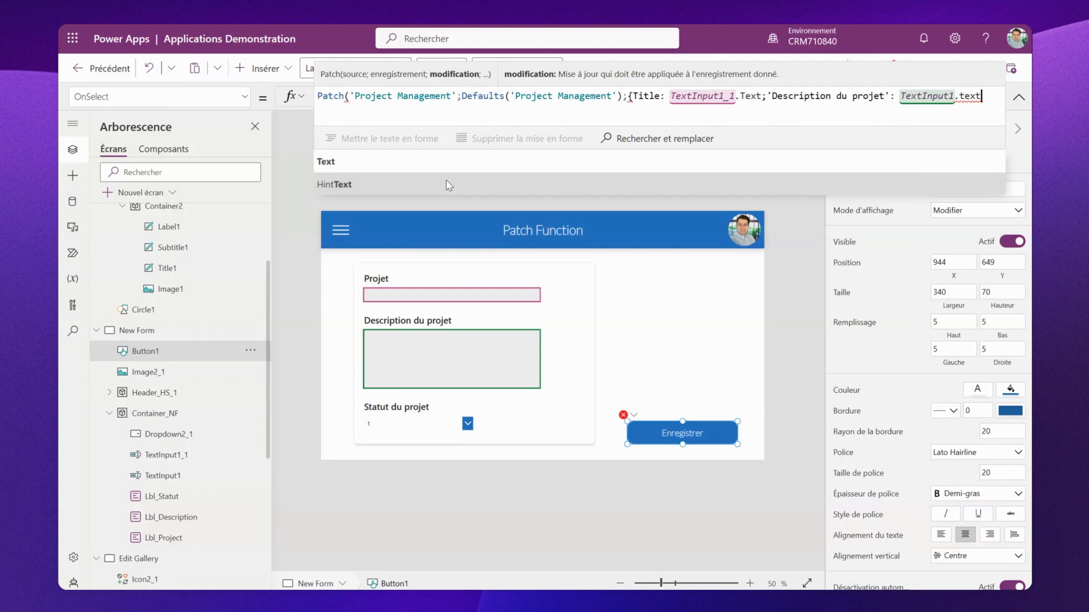
{"action": "type", "text": "}"}
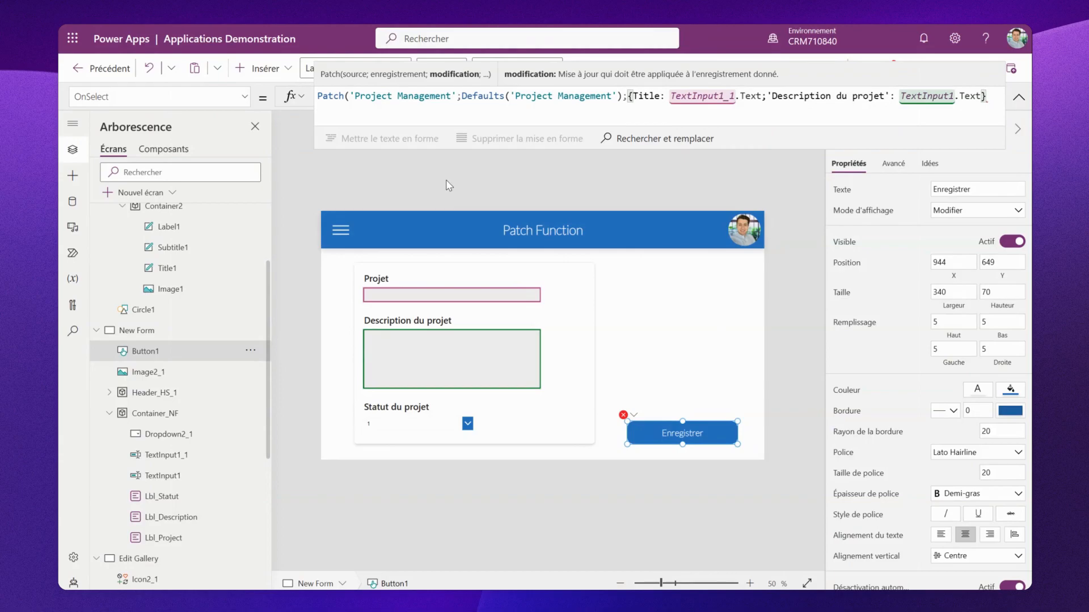
{"action": "type", "text": ")"}
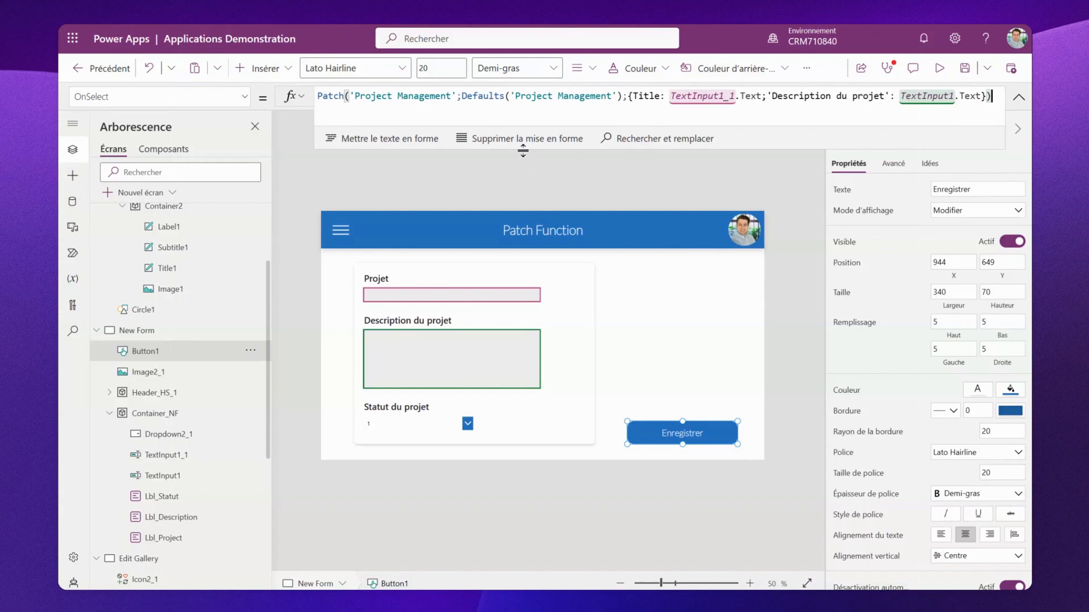
{"action": "left_click_drag", "start_coordinate": [523, 150], "coordinate": [518, 101]}
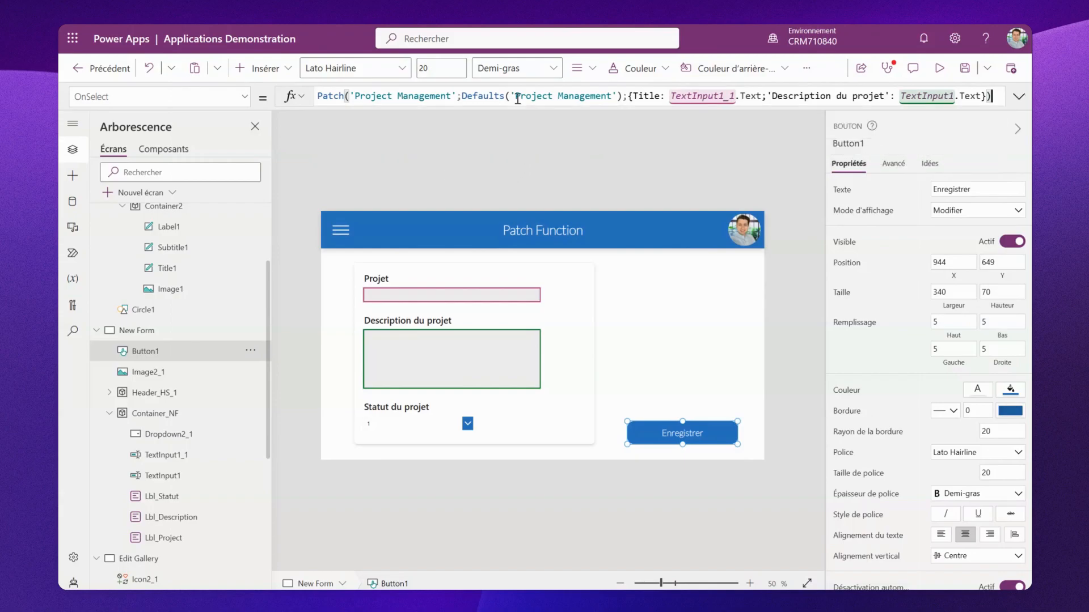
- Preview the app and fill the form with project Project Patch and description Project de video avec la fonction Patch
{"action": "left_click", "coordinate": [939, 68]}
{"action": "left_click", "coordinate": [377, 237]}
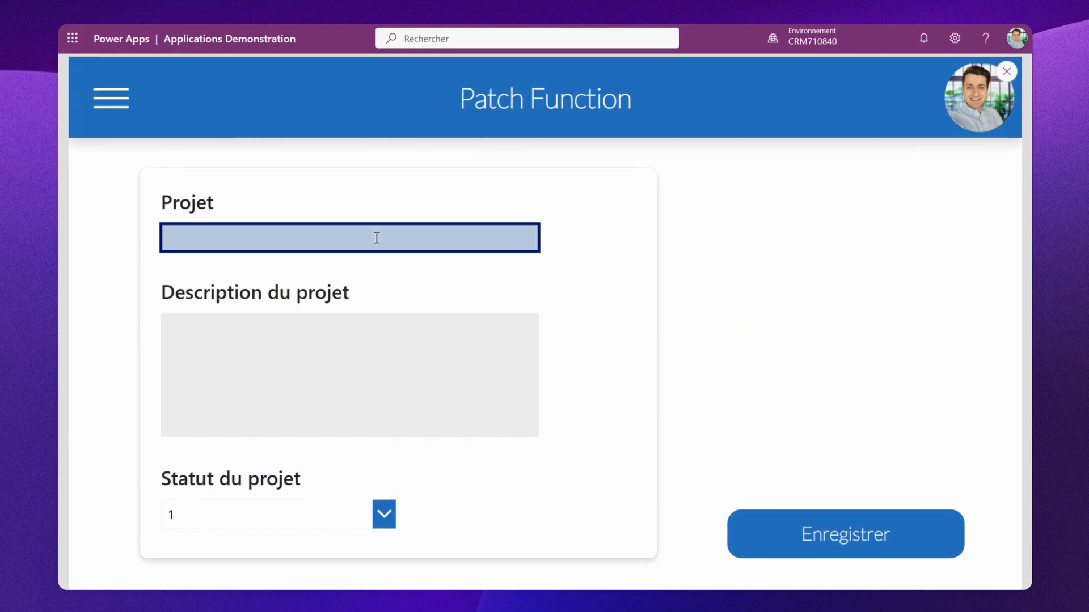
{"action": "type", "text": "Project Patch"}
{"action": "key", "text": "Tab"}
{"action": "type", "text": "Project "}
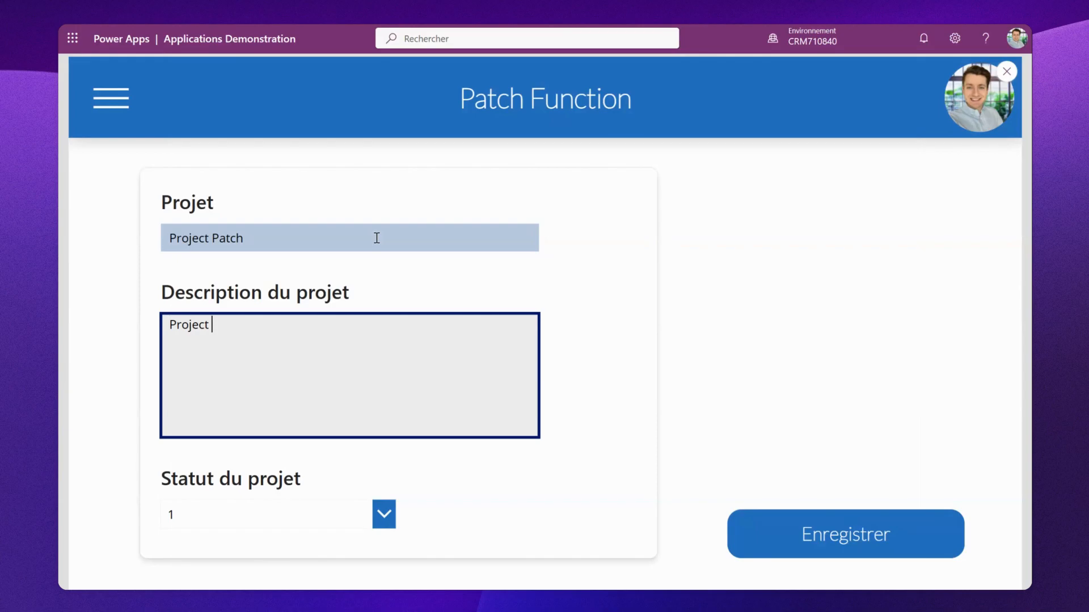
{"action": "type", "text": "de video avec la fo"}
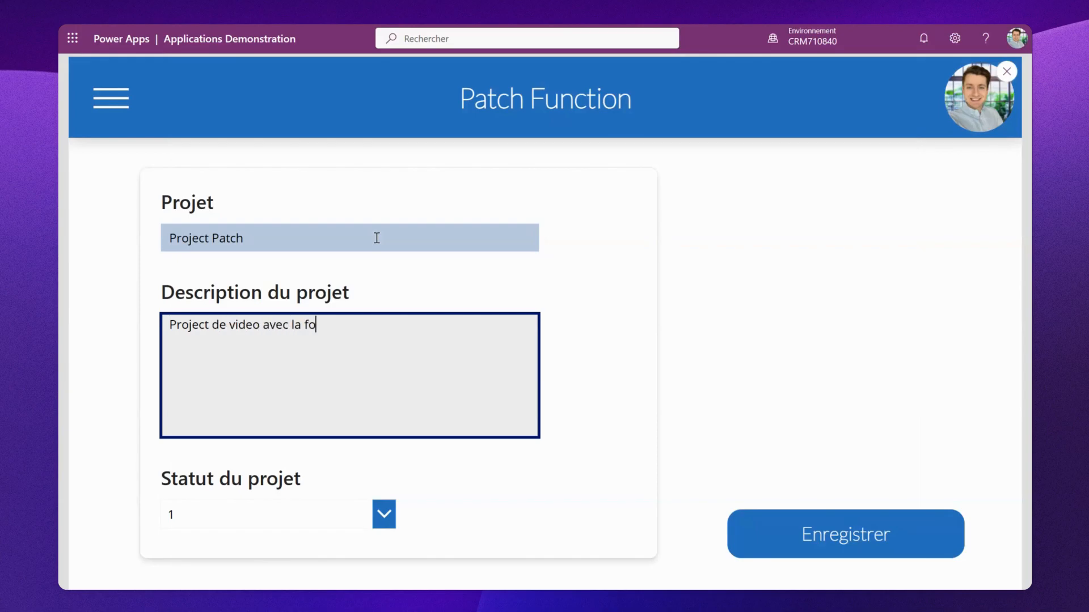
{"action": "type", "text": "nction Patch"}
- Save the form entry and reload the Project Management list in SharePoint to check the new item
{"action": "left_click", "coordinate": [878, 543]}
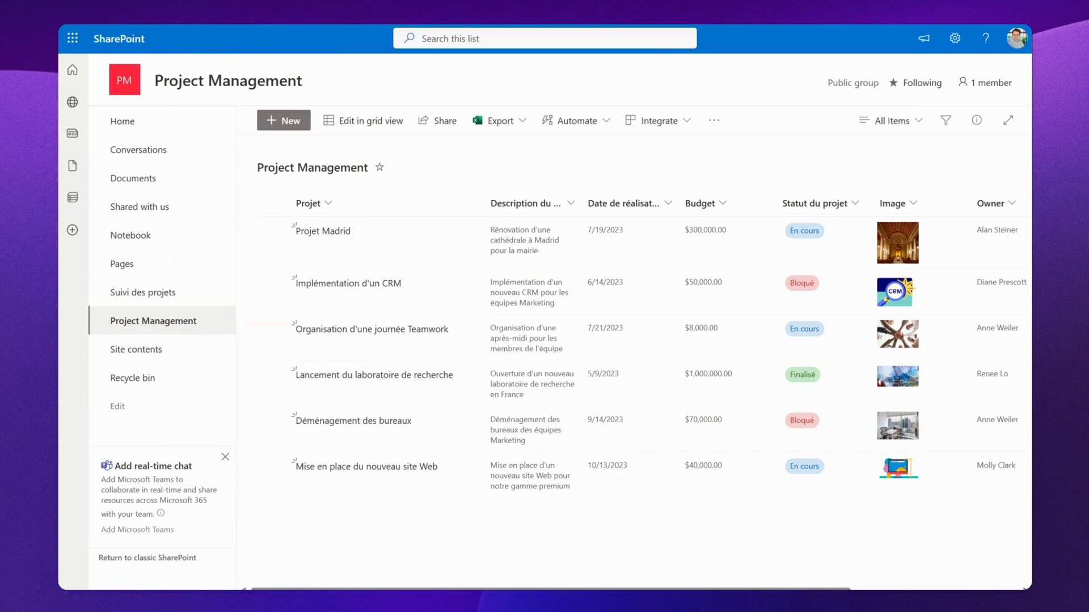
{"action": "key", "text": "F5"}
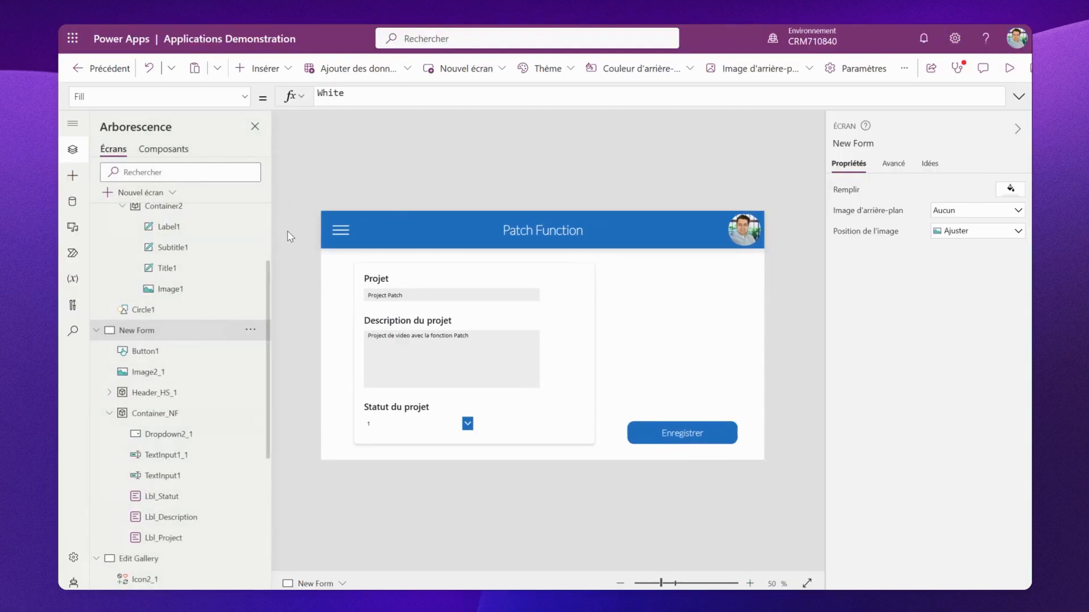
- Run the App's OnStart formula to refresh the Project collection
{"action": "scroll", "coordinate": [182, 274], "scroll_direction": "up", "scroll_amount": 3}
{"action": "left_click", "coordinate": [144, 238]}
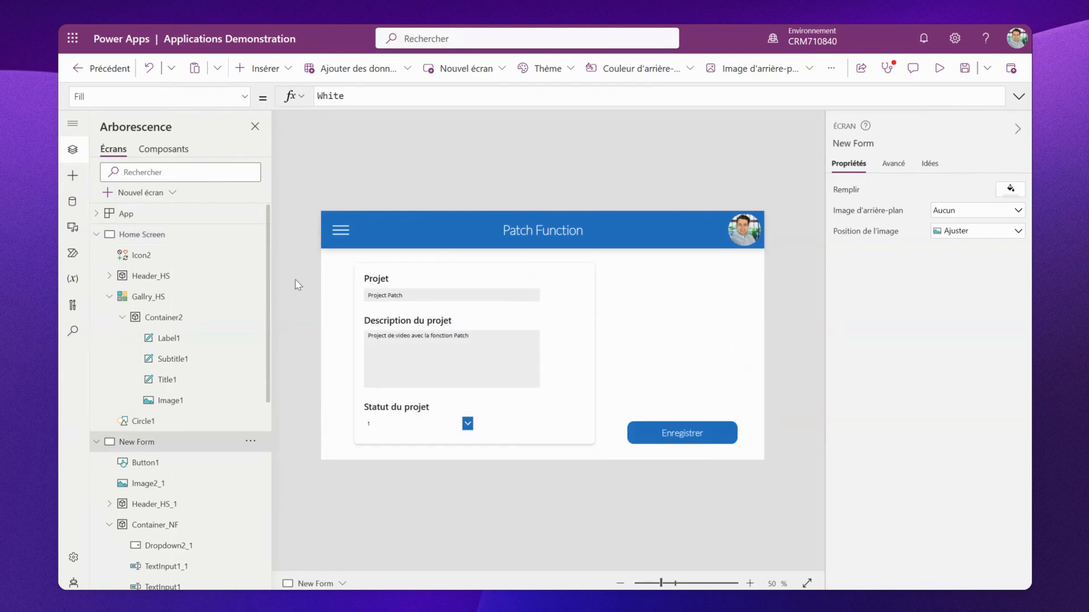
{"action": "left_click", "coordinate": [250, 213]}
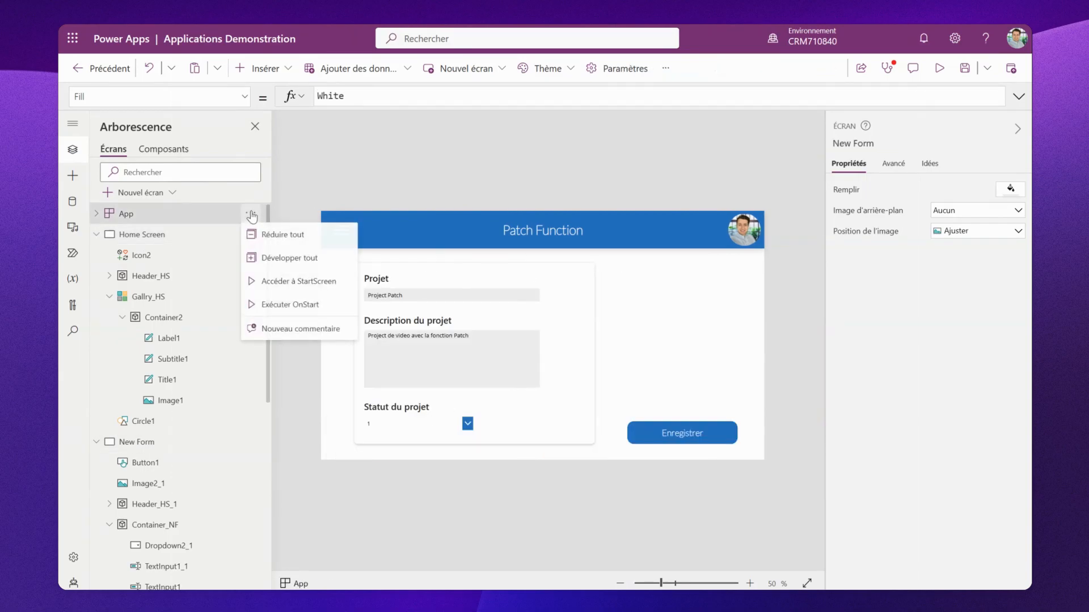
{"action": "left_click", "coordinate": [309, 305]}
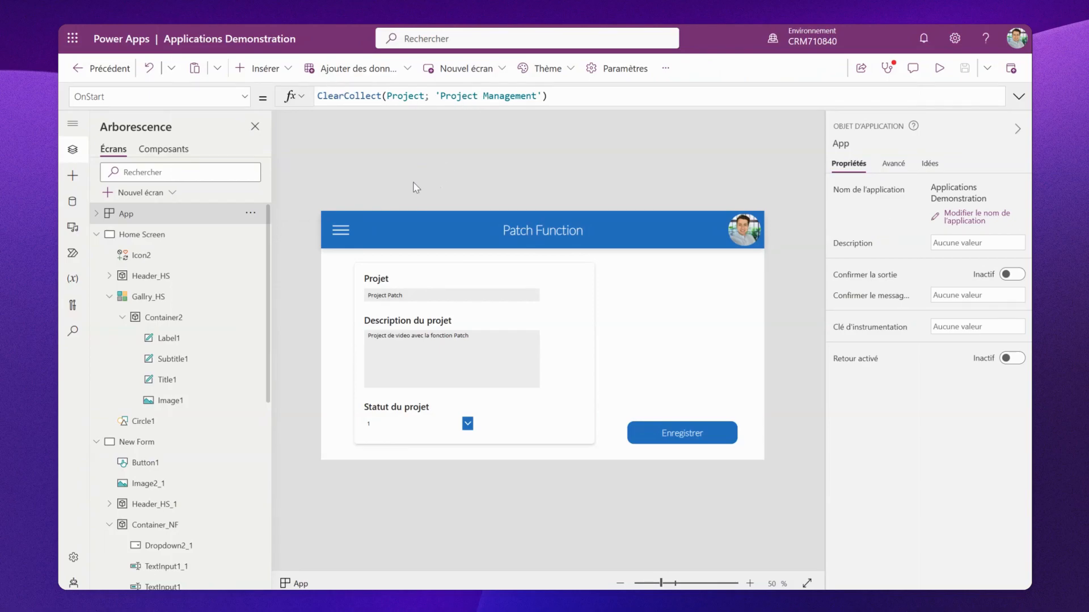
- Preview the Home Screen gallery and scroll through it to check for the new project
{"action": "left_click", "coordinate": [163, 301]}
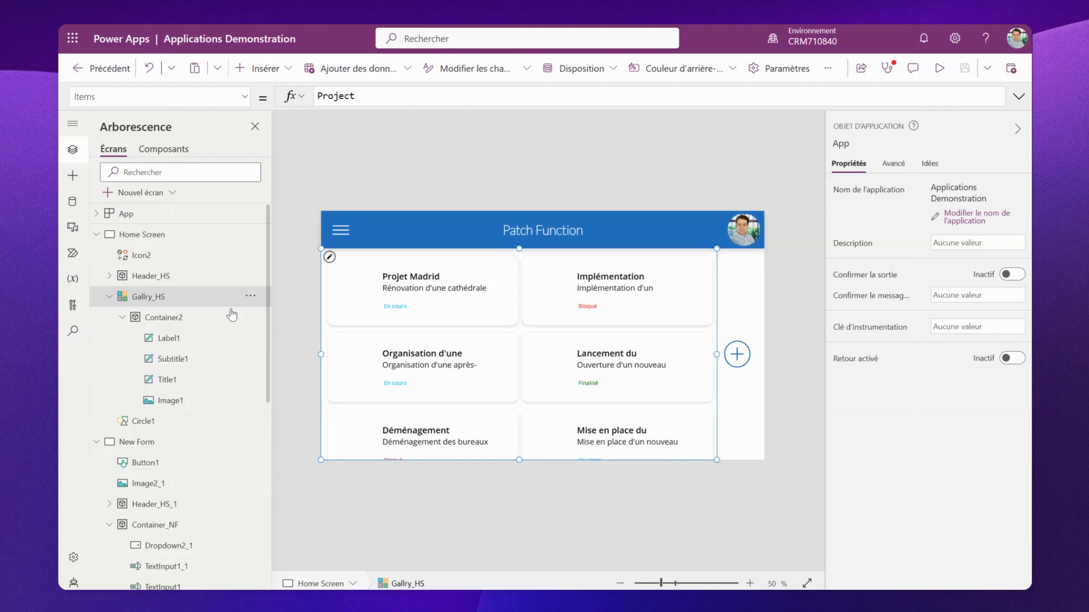
{"action": "left_click", "coordinate": [940, 69]}
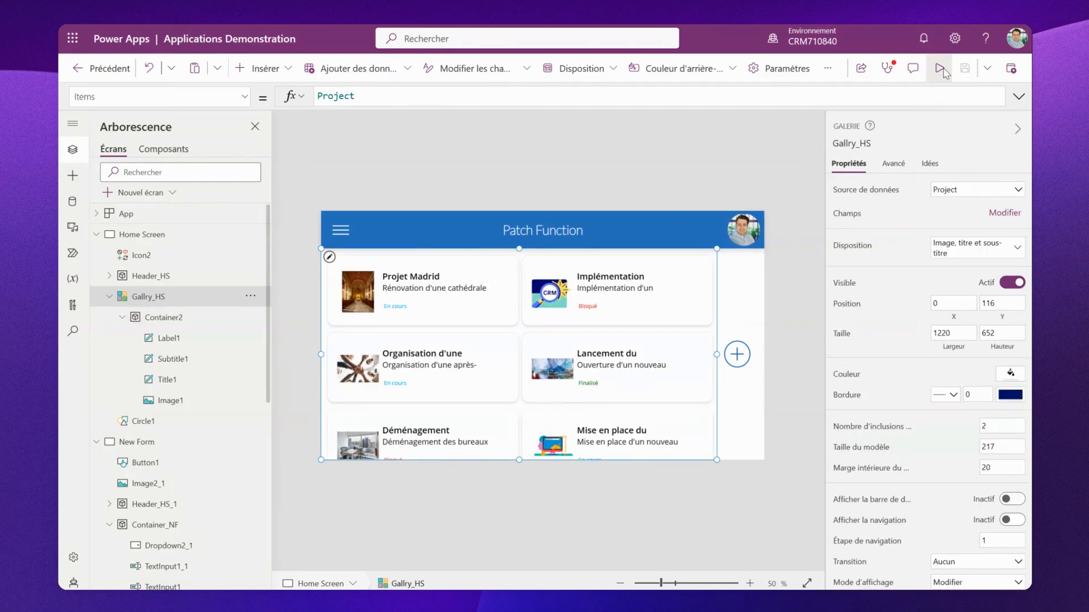
{"action": "scroll", "coordinate": [659, 299], "scroll_direction": "down", "scroll_amount": 3}
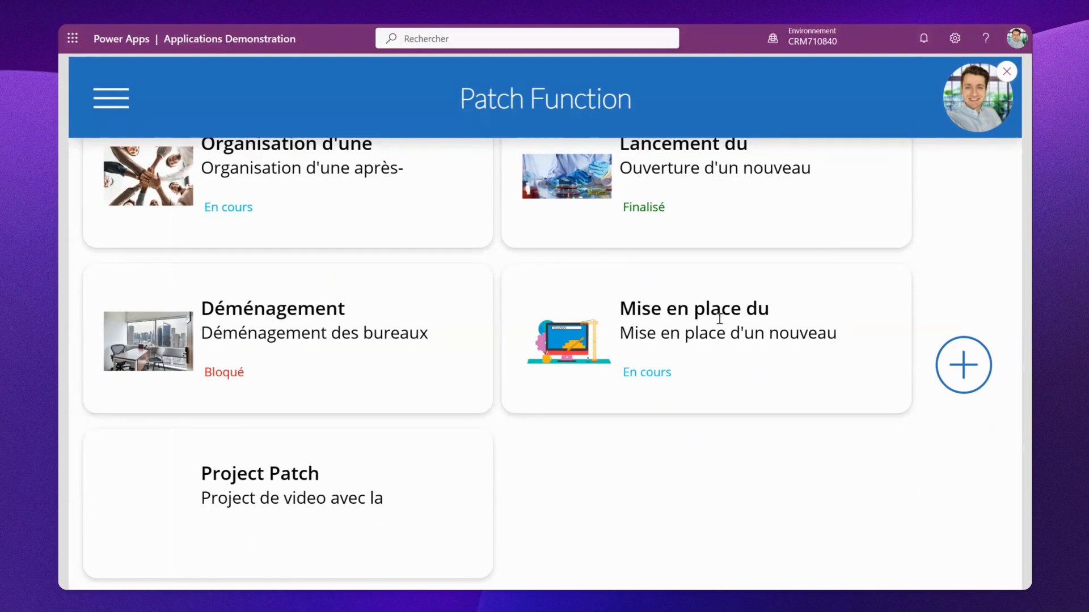
{"action": "scroll", "coordinate": [719, 319], "scroll_direction": "up", "scroll_amount": 5}
{"action": "left_click", "coordinate": [1007, 71]}
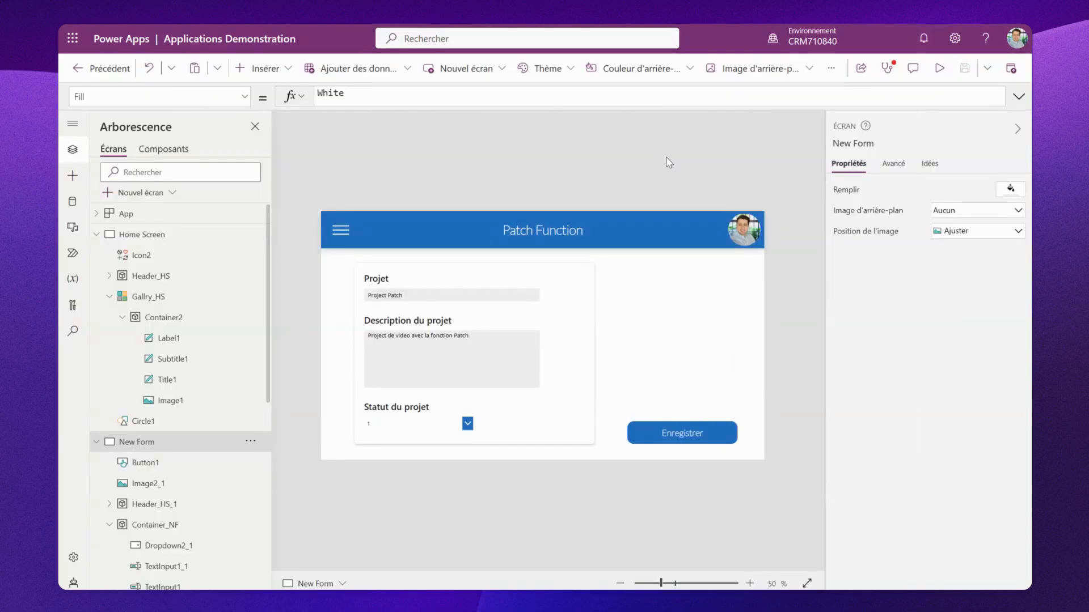
- Add a 'Statut du projet' field to the change record in the Enregistrer button's Patch formula
{"action": "left_click", "coordinate": [679, 429]}
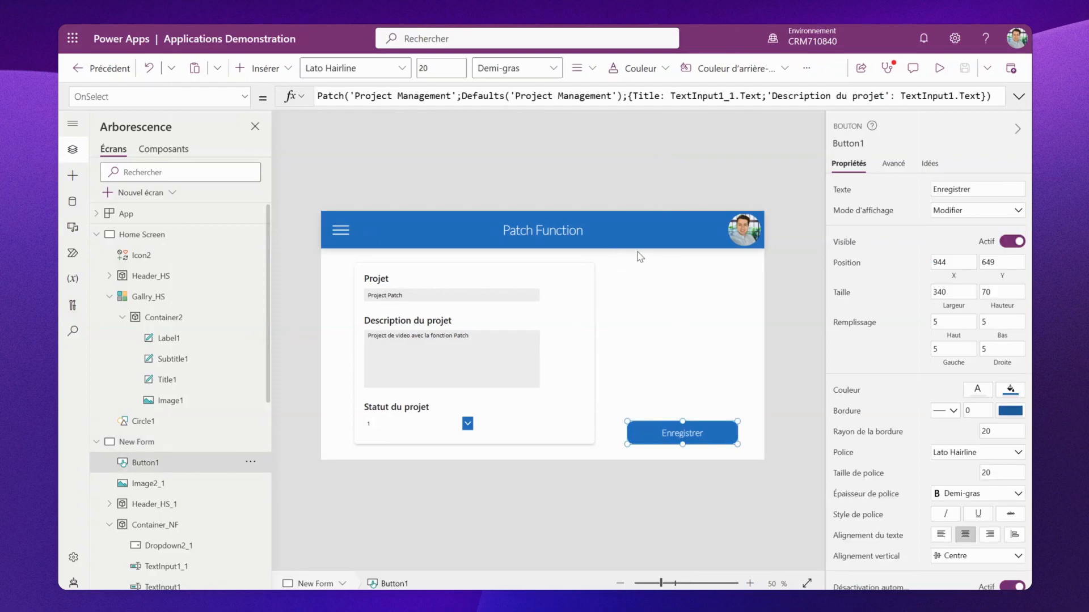
{"action": "left_click", "coordinate": [702, 104]}
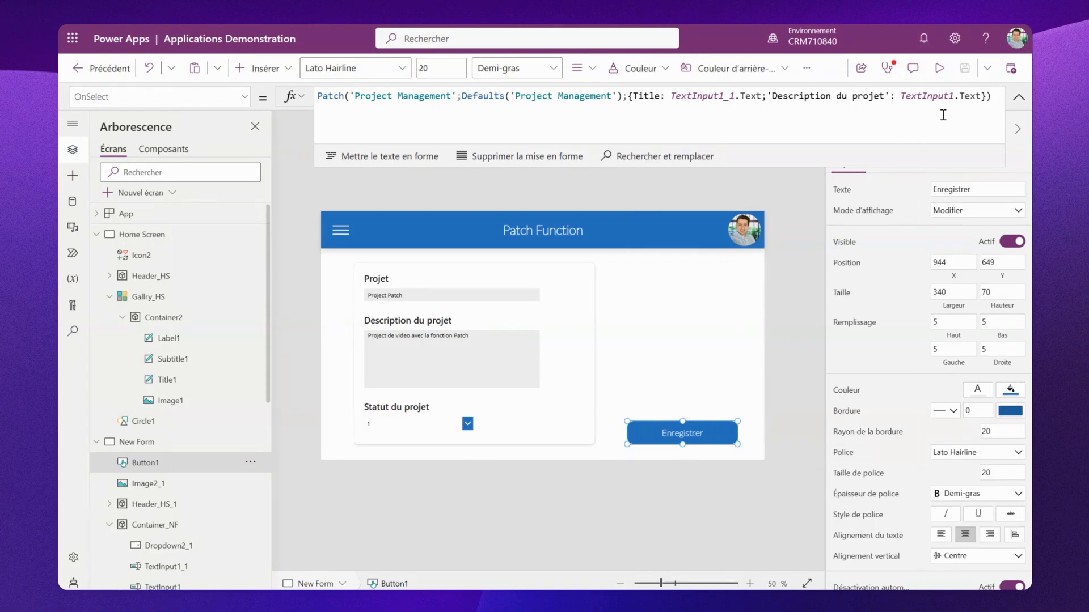
{"action": "left_click", "coordinate": [988, 96]}
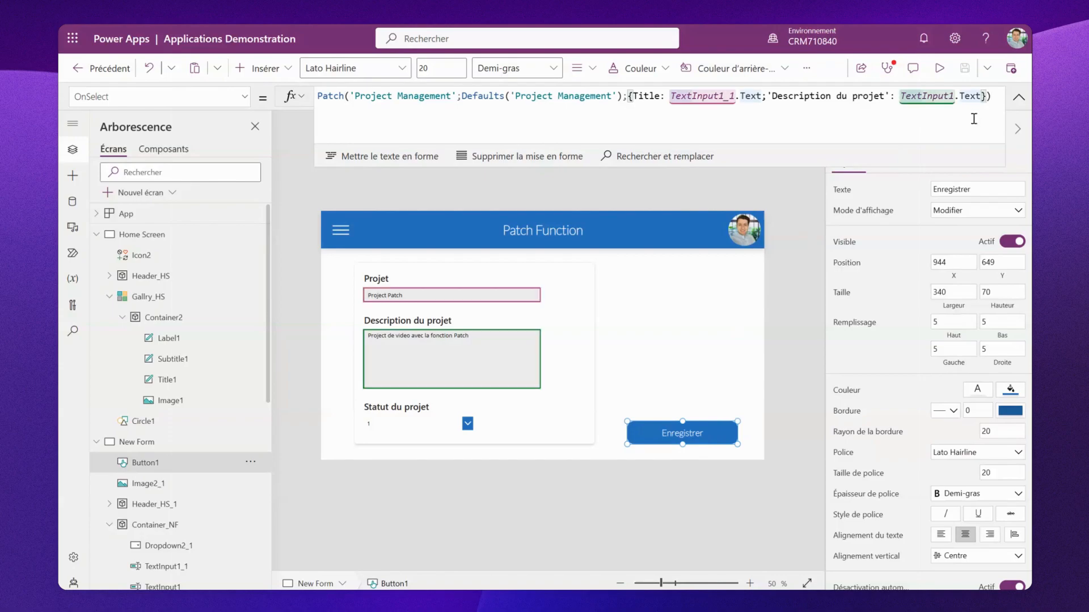
{"action": "type", "text": ";"}
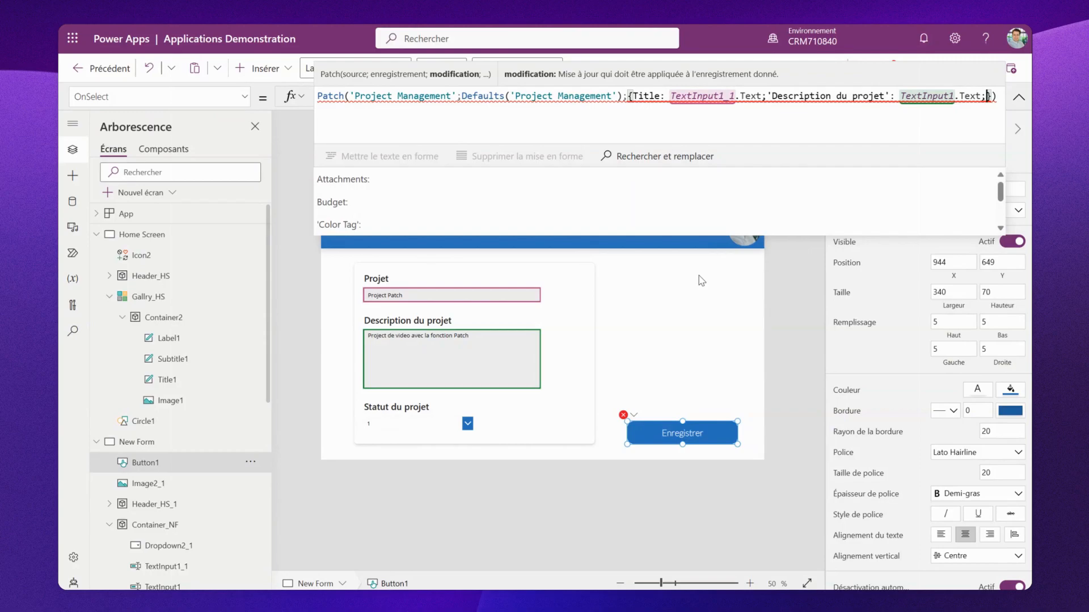
{"action": "type", "text": "Sta"}
{"action": "key", "text": "BackSpace"}
{"action": "key", "text": "BackSpace"}
{"action": "key", "text": "BackSpace"}
{"action": "scroll", "coordinate": [505, 221], "scroll_direction": "down", "scroll_amount": 5}
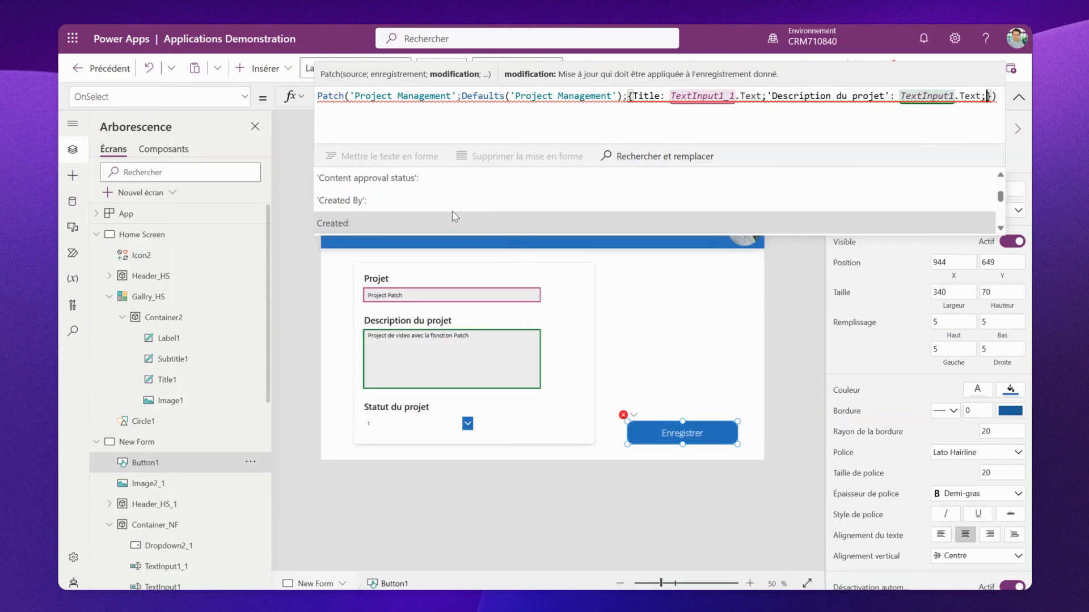
{"action": "scroll", "coordinate": [455, 216], "scroll_direction": "down", "scroll_amount": 3}
{"action": "type", "text": "statu"}
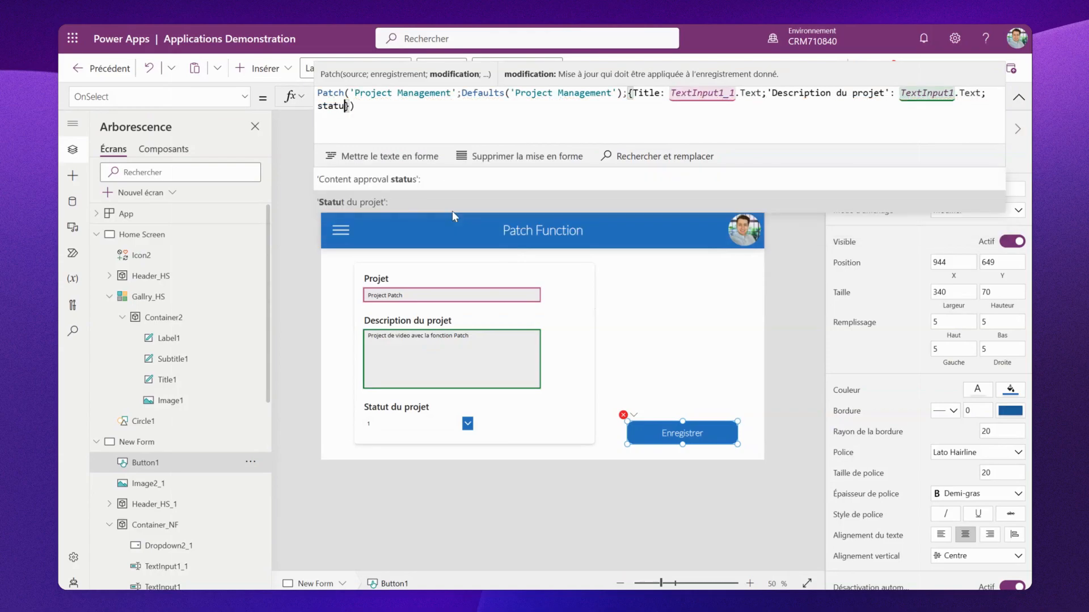
{"action": "left_click", "coordinate": [391, 203]}
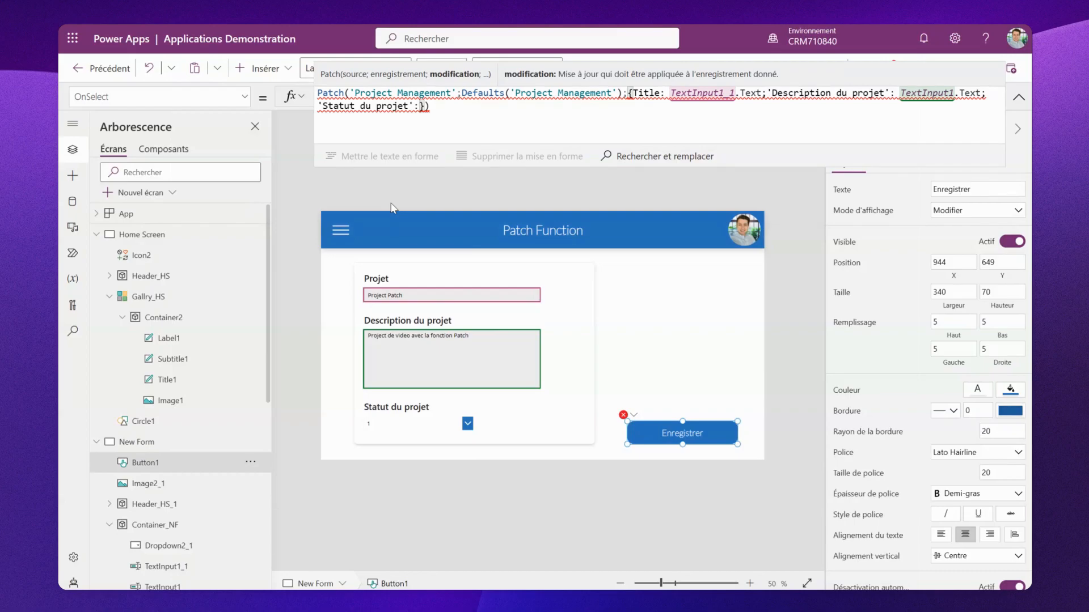
- Set 'Statut du projet' to {Value: "New"} and close the record in the Patch formula
{"action": "type", "text": "{"}
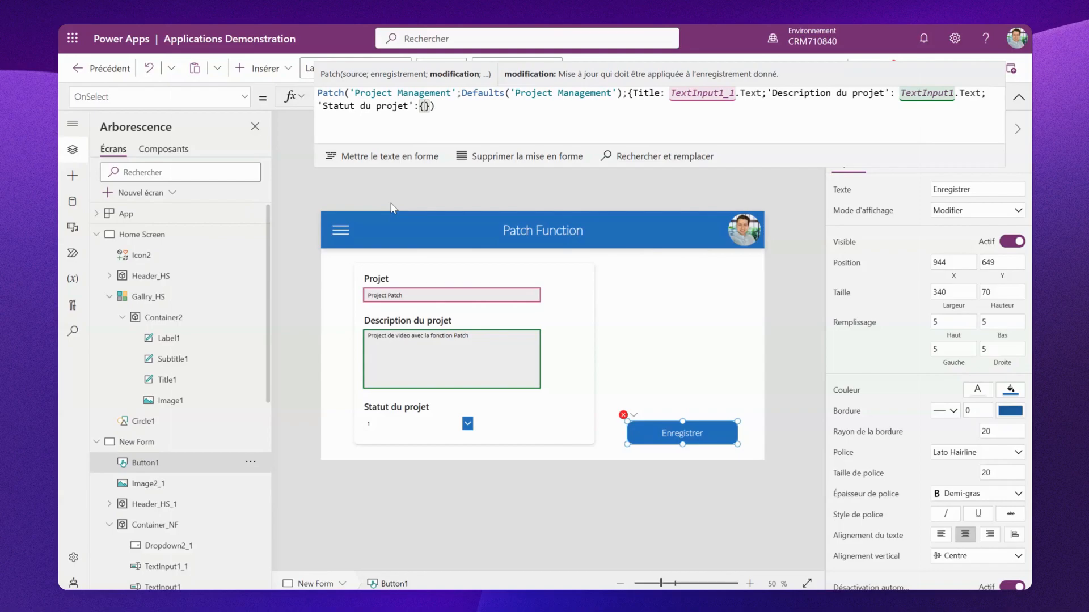
{"action": "type", "text": "Value: \"New\""}
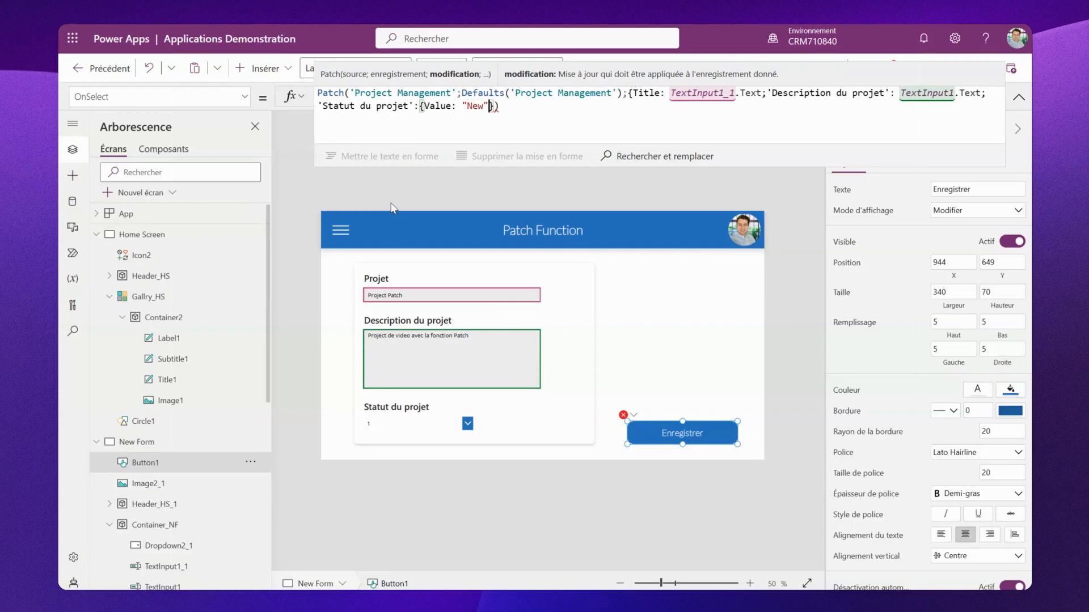
{"action": "type", "text": "}}"}
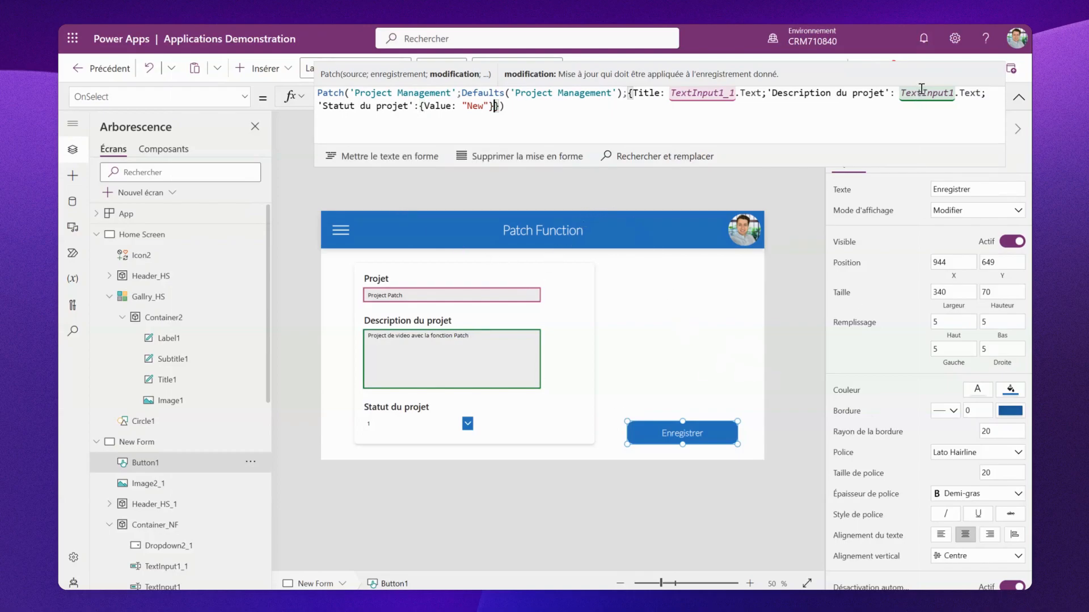
{"action": "left_click", "coordinate": [786, 240]}
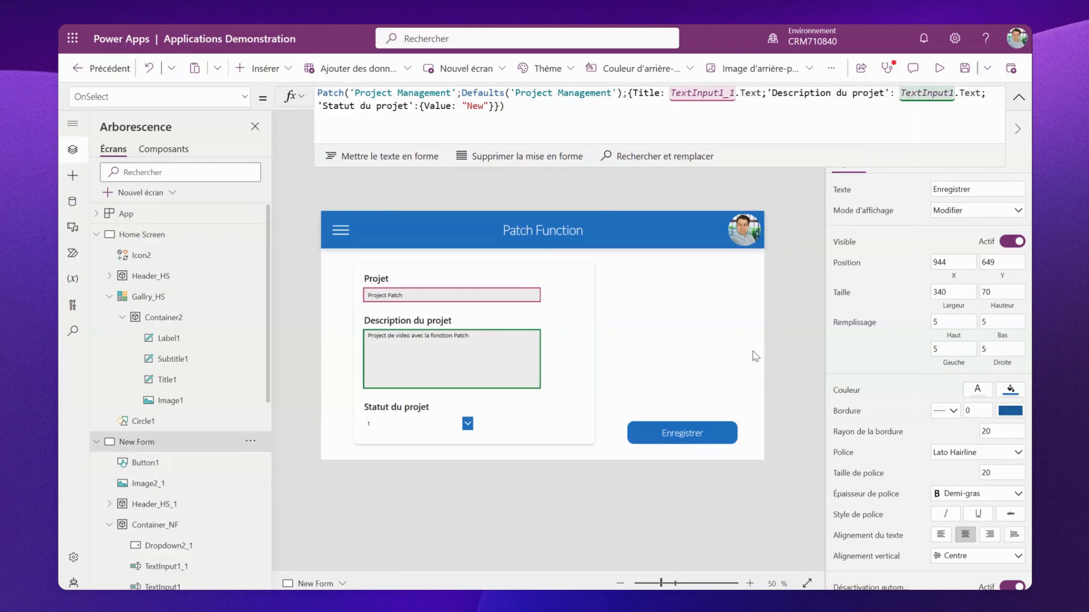
- Save another record with the Enregistrer button and check the Project Management list in SharePoint
{"action": "left_click", "coordinate": [662, 438], "text": "alt"}
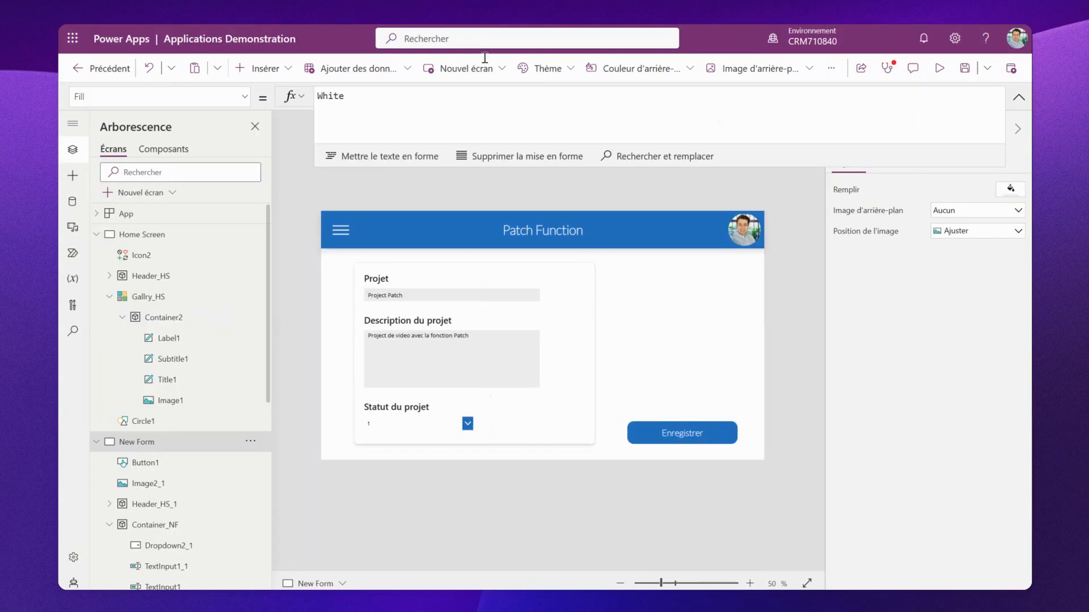
{"action": "left_click", "coordinate": [667, 430]}
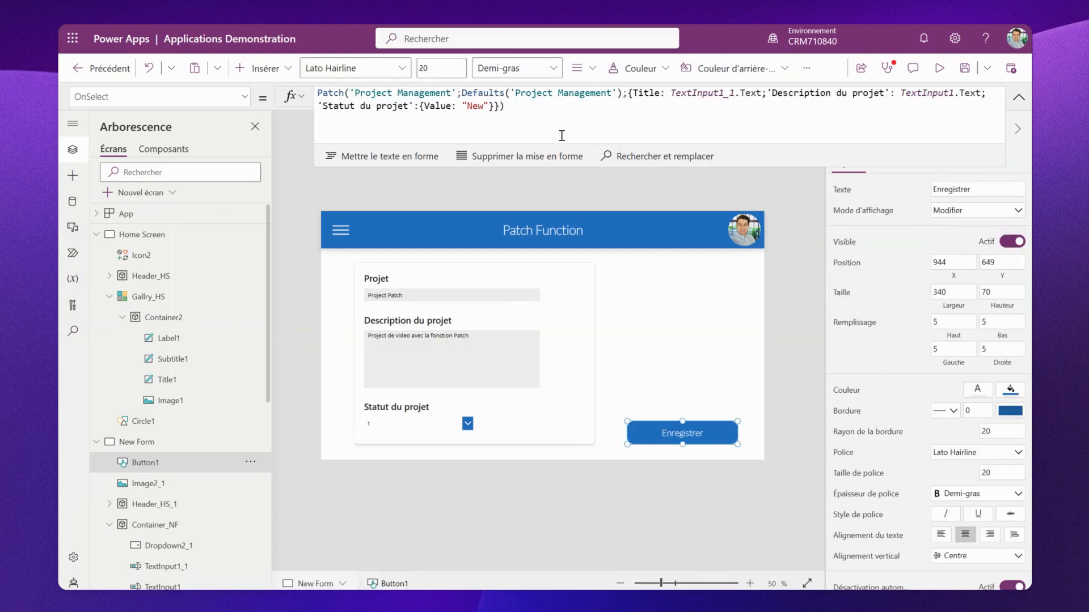
- Inspect the options of the Statut du projet dropdown on the form
{"action": "left_click", "coordinate": [452, 431]}
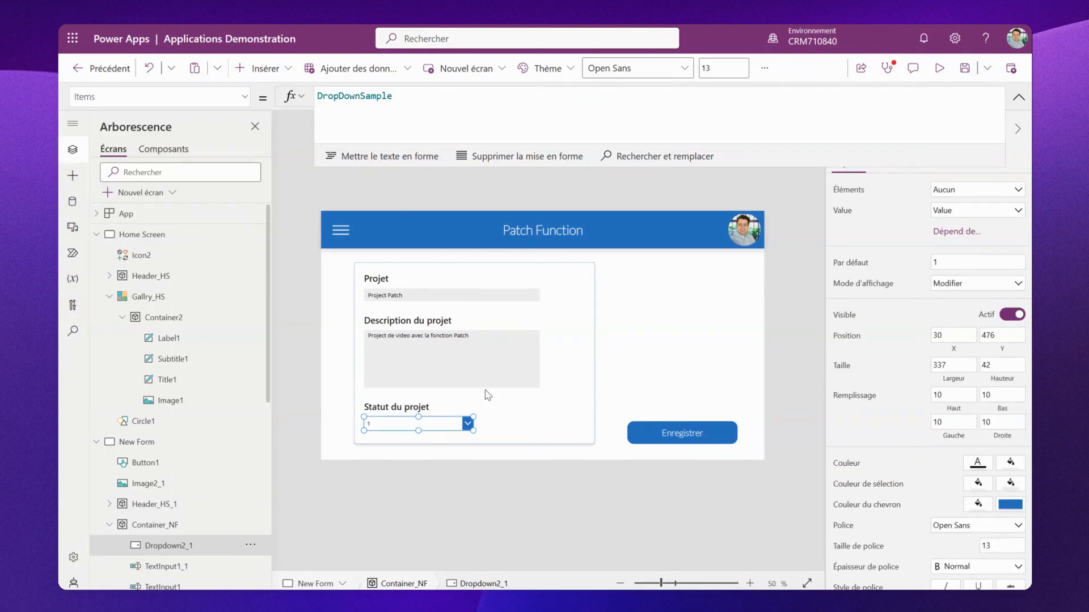
{"action": "key", "text": "alt"}
{"action": "left_click", "coordinate": [468, 425], "text": "alt"}
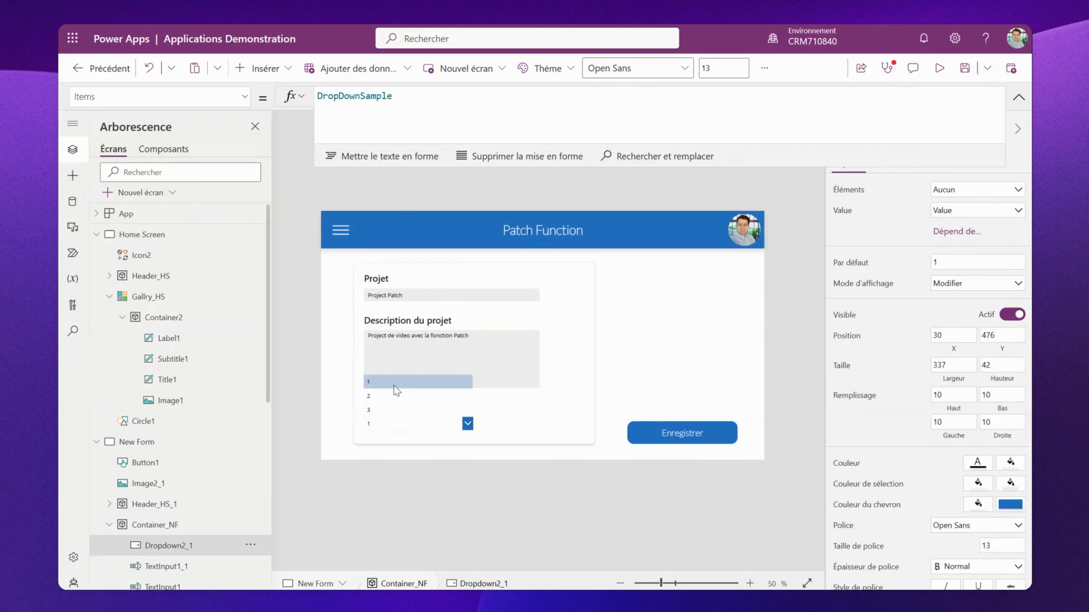
{"action": "left_click", "coordinate": [423, 428]}
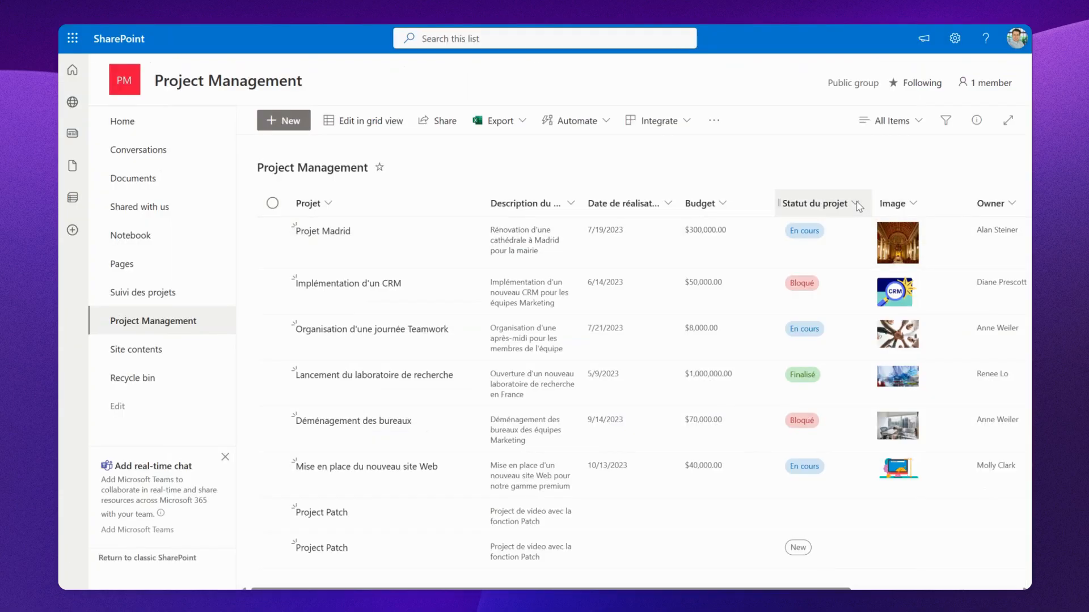
- Open the Statut du projet column's edit settings in SharePoint to review its choices
{"action": "left_click", "coordinate": [855, 204]}
{"action": "mouse_move", "coordinate": [849, 331]}
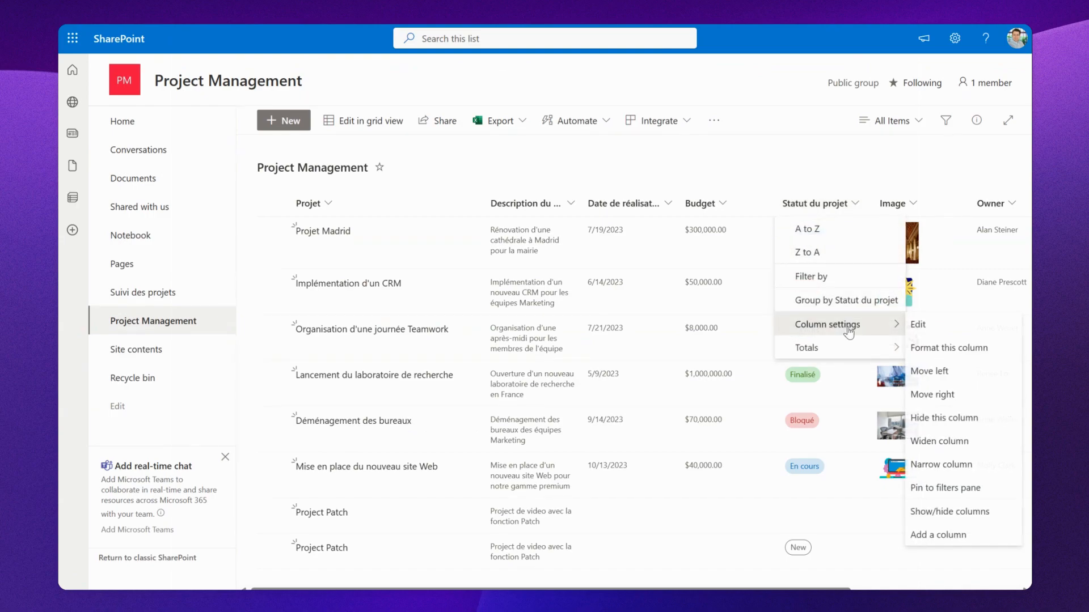
{"action": "left_click", "coordinate": [942, 326]}
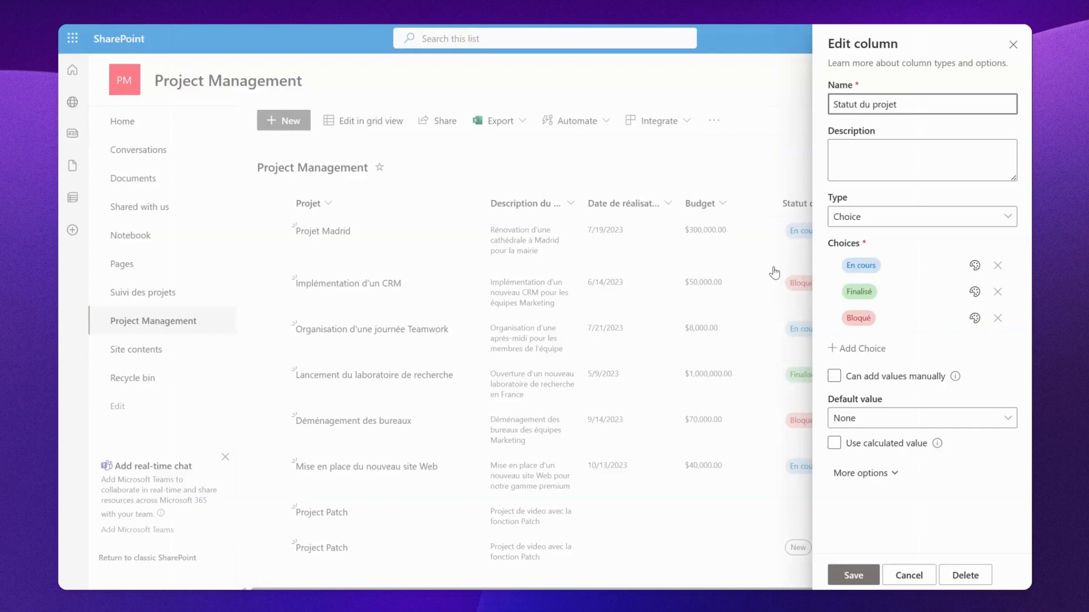
- Set the status dropdown's Items to Choices([@'Project Management'].Statutduprojet) and test its options
{"action": "left_click", "coordinate": [711, 170]}
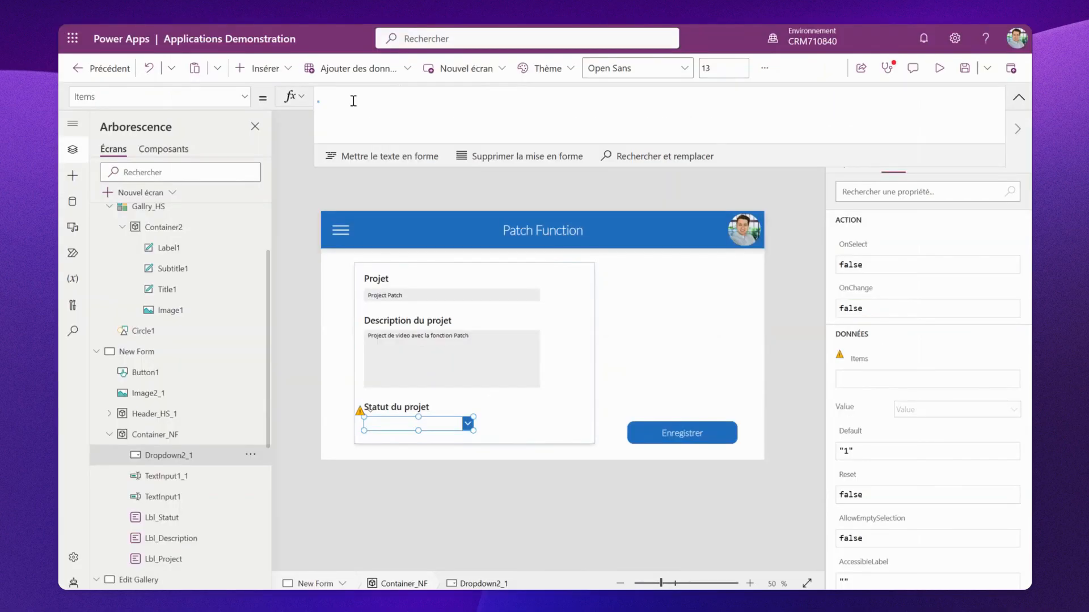
{"action": "type", "text": "Choices([@'Project Management'].Statutduprojet)"}
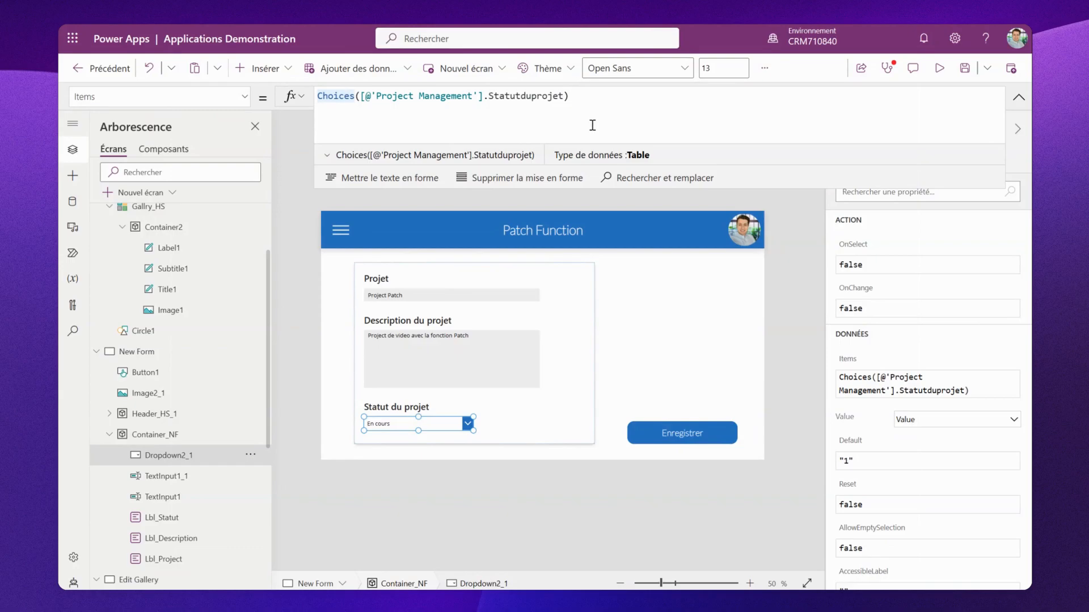
{"action": "left_click", "coordinate": [468, 424]}
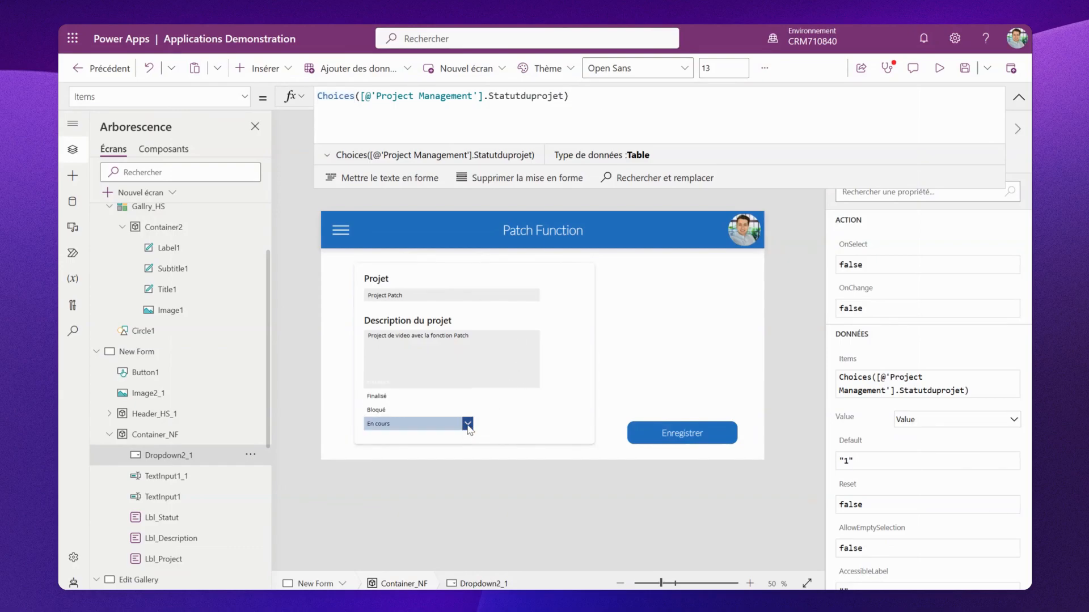
{"action": "left_click", "coordinate": [478, 391], "text": "alt"}
- Replace the "New" status in the Enregistrer button's Patch formula with Dropdown2_1.Selected.Value
{"action": "left_click", "coordinate": [654, 443]}
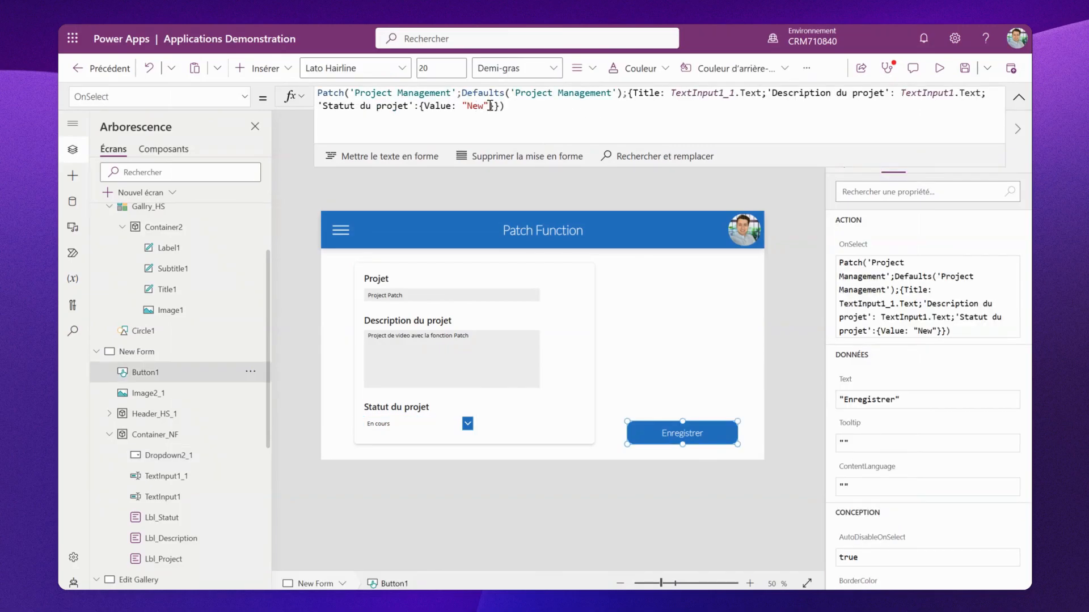
{"action": "left_click_drag", "start_coordinate": [489, 106], "coordinate": [462, 106]}
{"action": "key", "text": "BackSpace"}
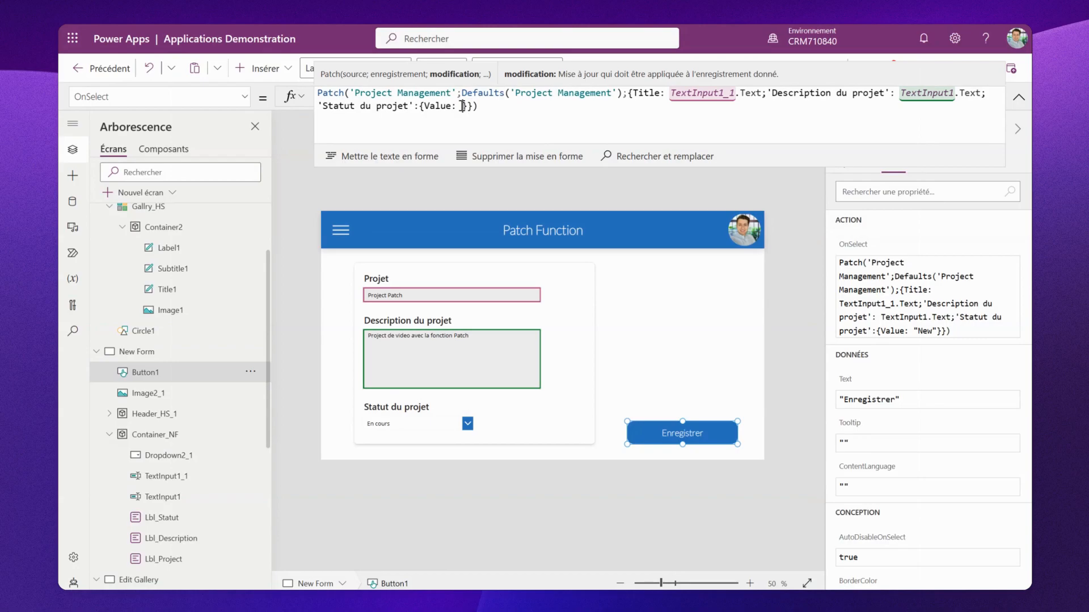
{"action": "type", "text": "Drop"}
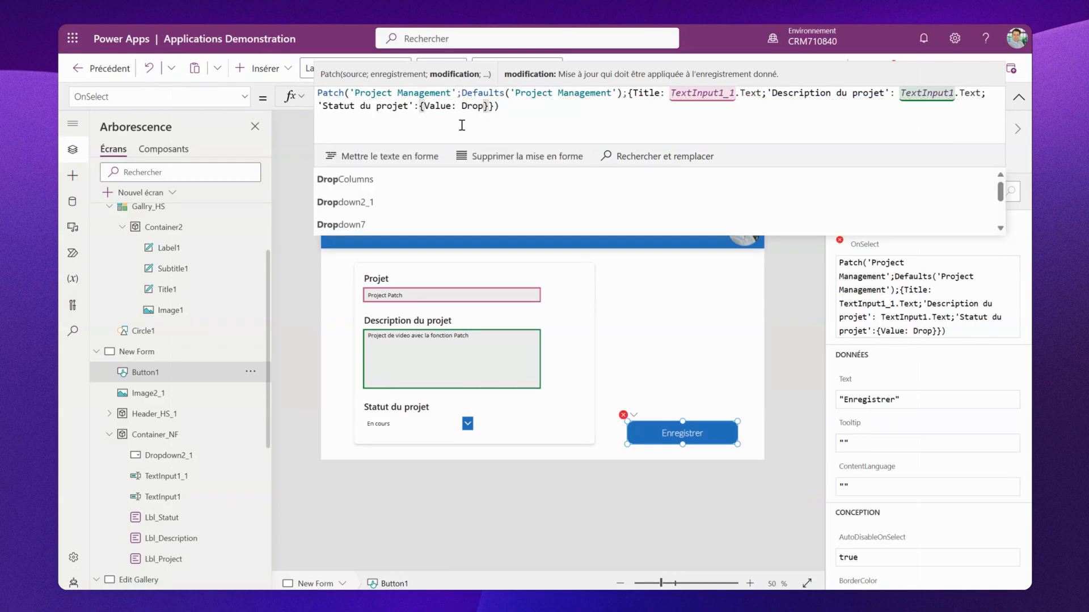
{"action": "left_click", "coordinate": [433, 202]}
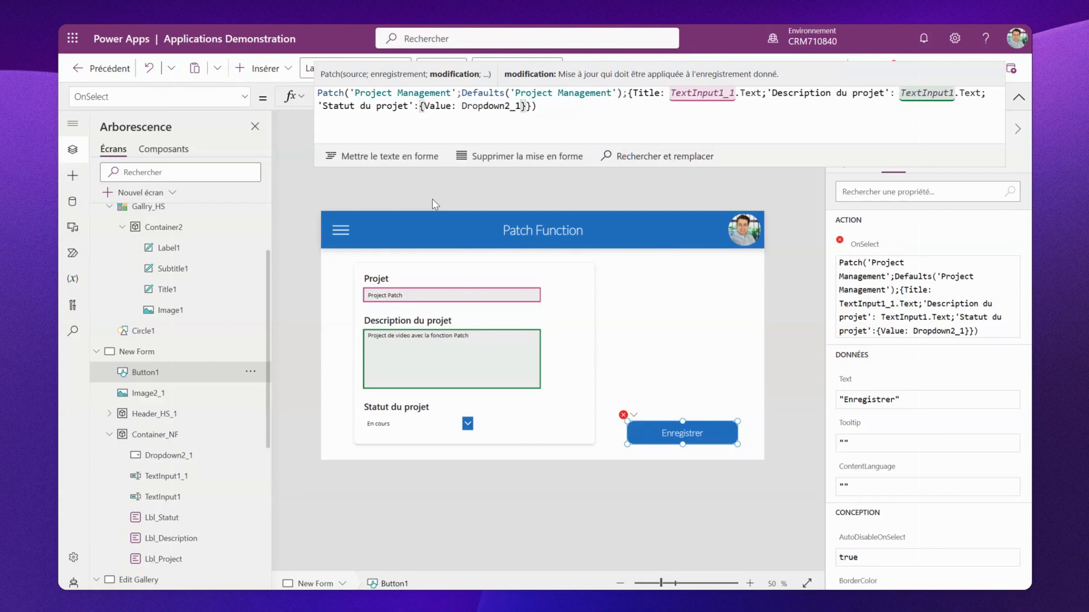
{"action": "type", "text": ".Sele"}
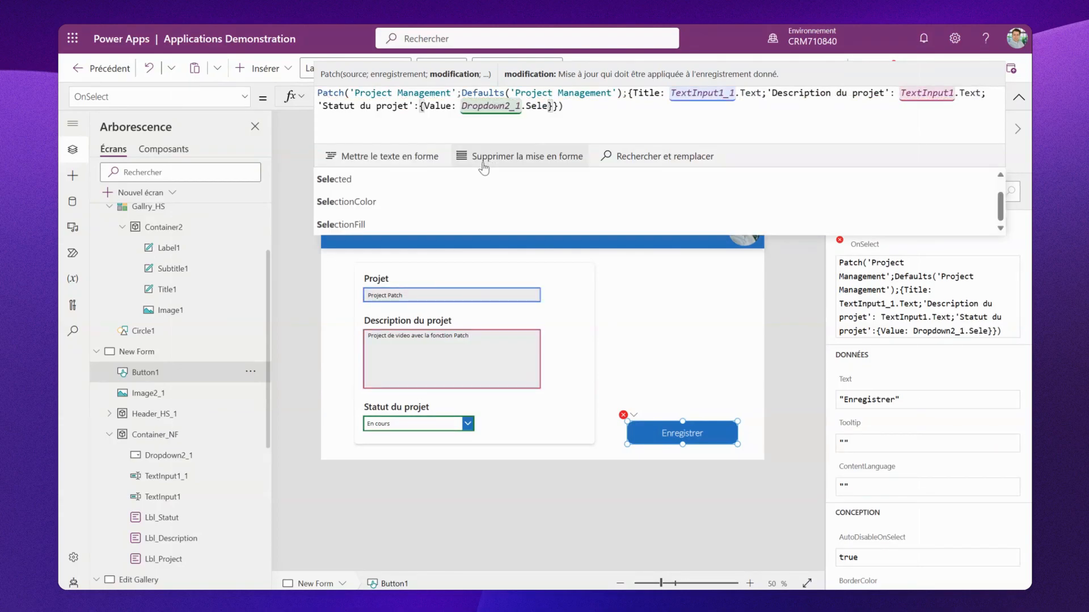
{"action": "left_click", "coordinate": [488, 180]}
{"action": "type", "text": "."}
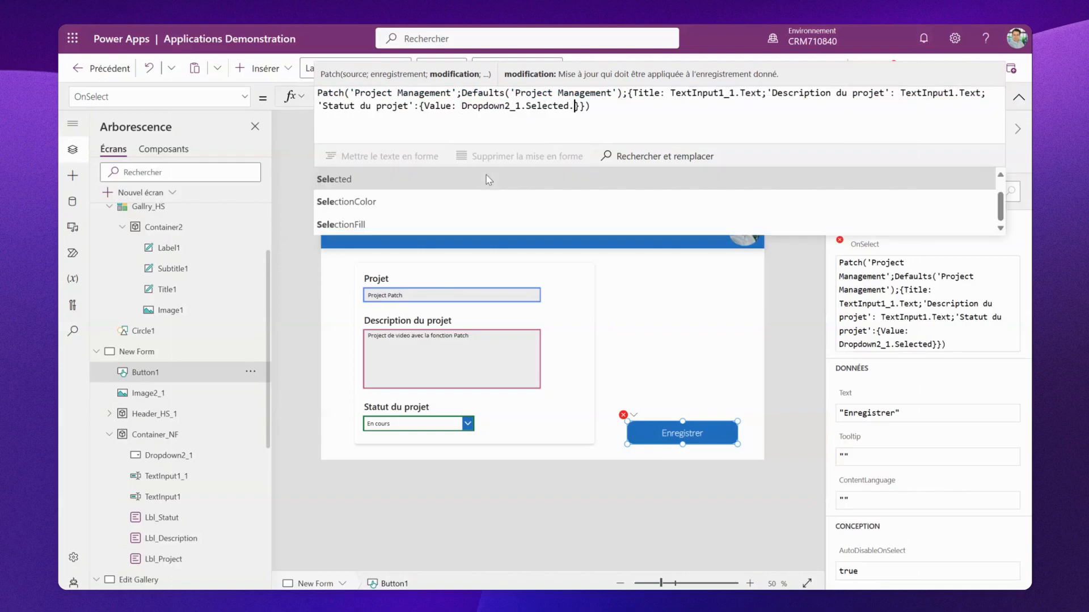
{"action": "left_click", "coordinate": [488, 180]}
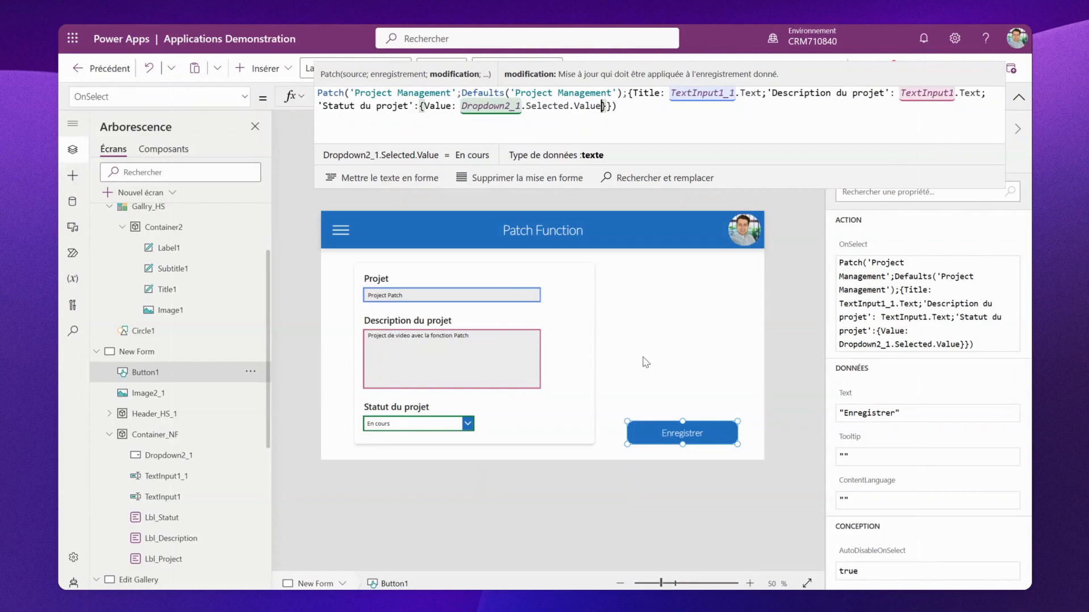
{"action": "left_click", "coordinate": [645, 362]}
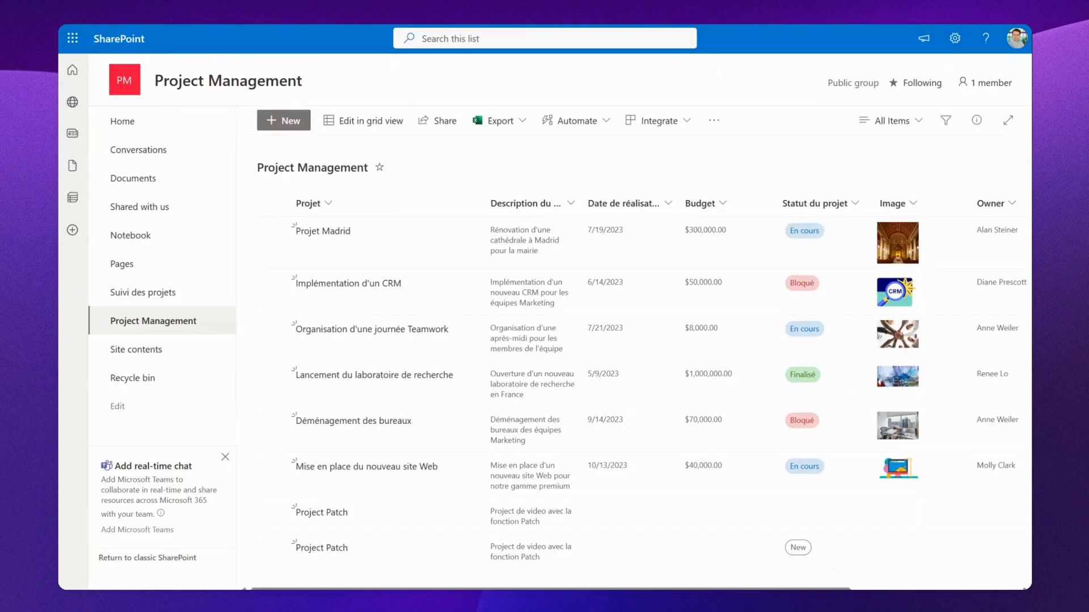
- Preview the app and scroll through the project gallery on the Edit Gallery screen
{"action": "key", "text": "F5"}
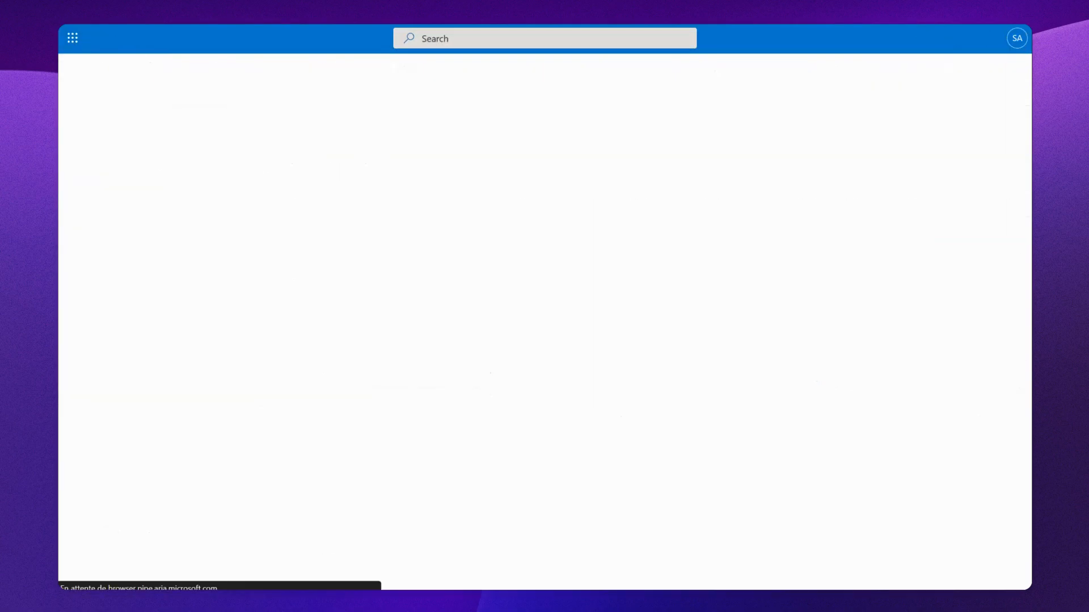
{"action": "scroll", "coordinate": [630, 312], "scroll_direction": "down", "scroll_amount": 1}
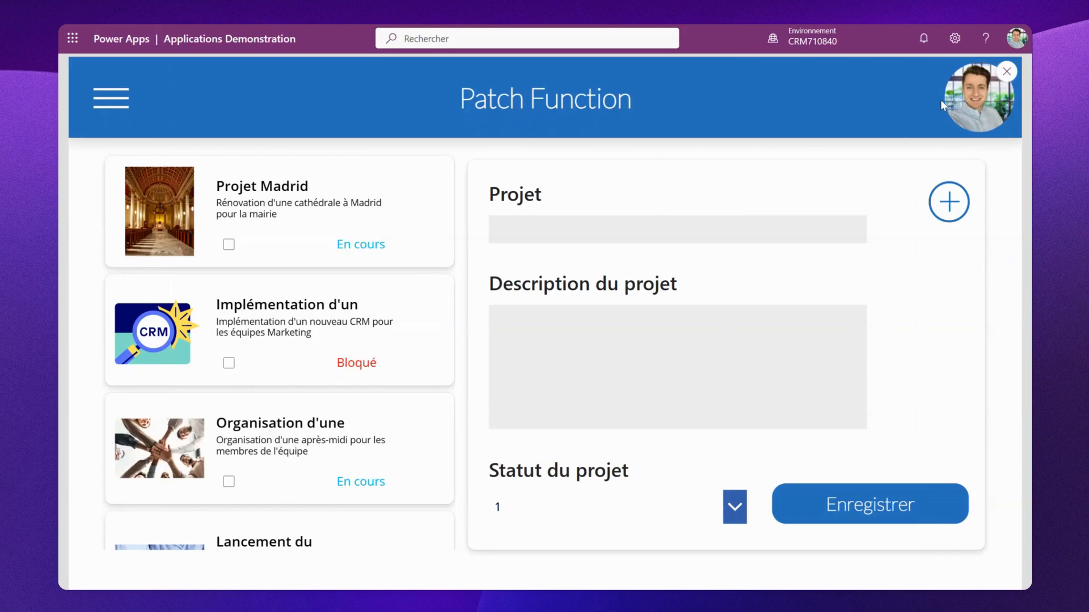
{"action": "scroll", "coordinate": [341, 320], "scroll_direction": "down", "scroll_amount": 3}
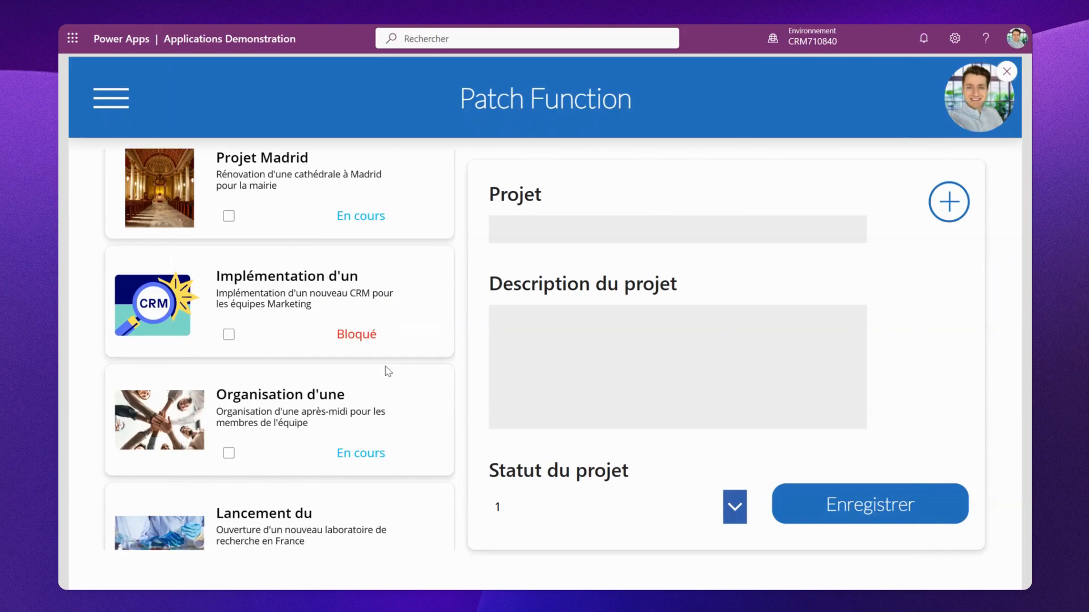
{"action": "scroll", "coordinate": [384, 369], "scroll_direction": "up", "scroll_amount": 3}
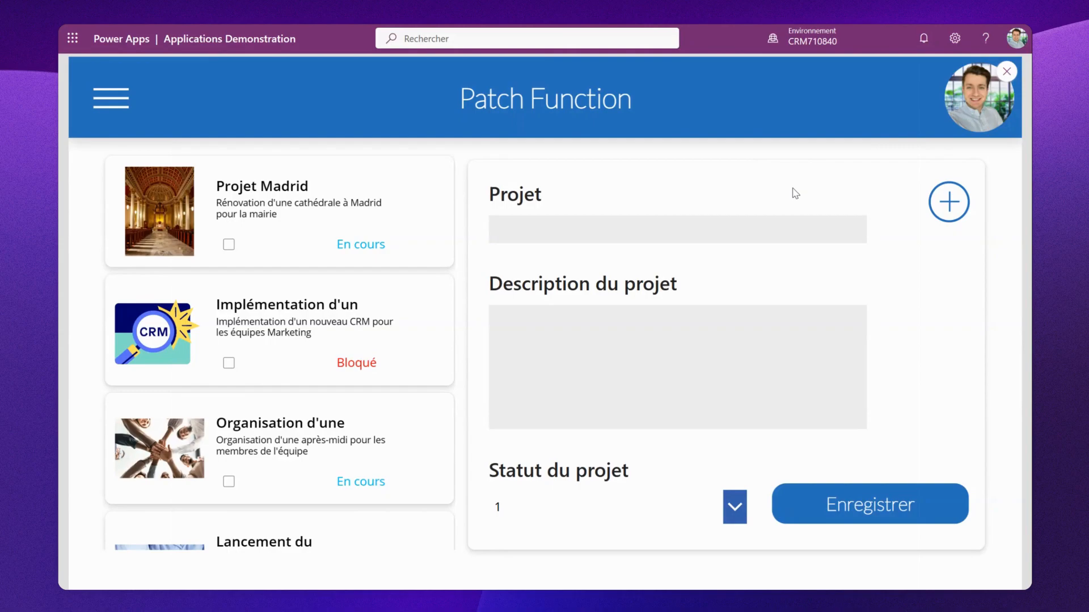
{"action": "left_click", "coordinate": [1006, 72]}
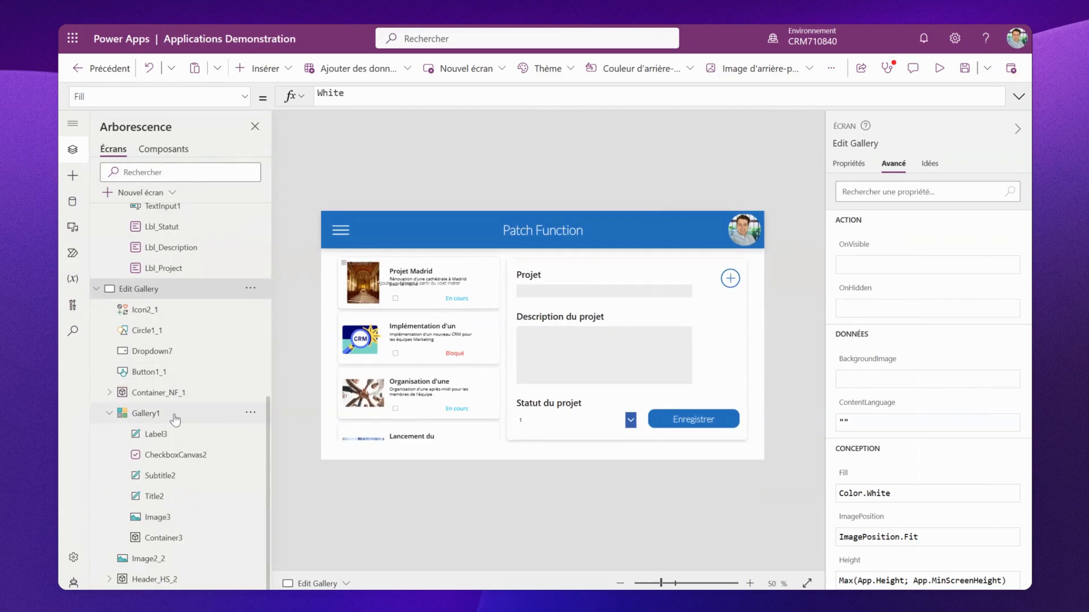
- Set the gallery item's OnSelect to Set(VarProjects; ThisItem) on the Edit Gallery screen
{"action": "left_click", "coordinate": [175, 420]}
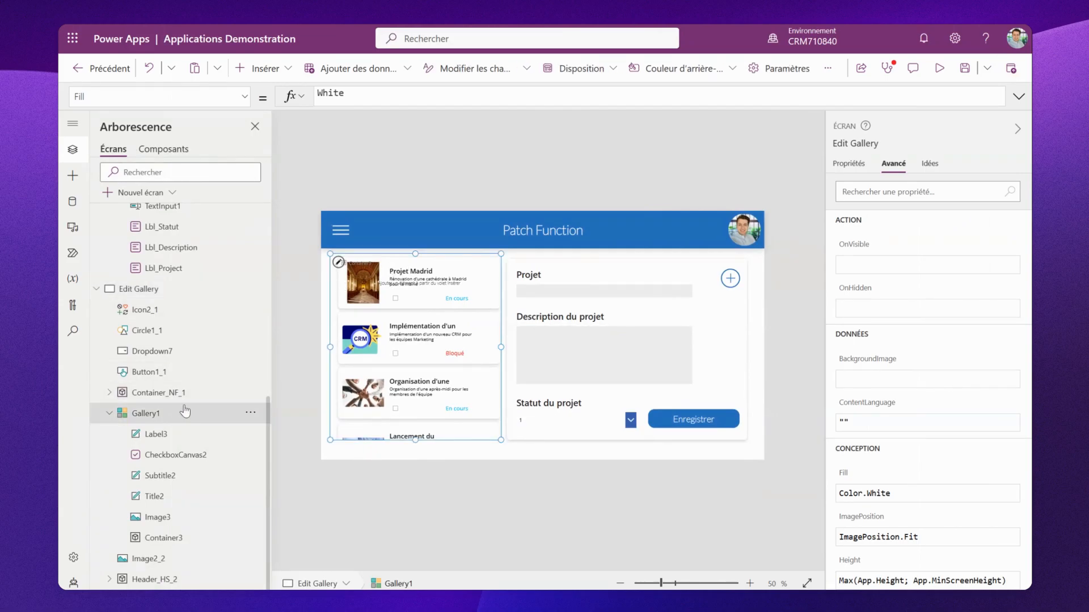
{"action": "left_click", "coordinate": [245, 98]}
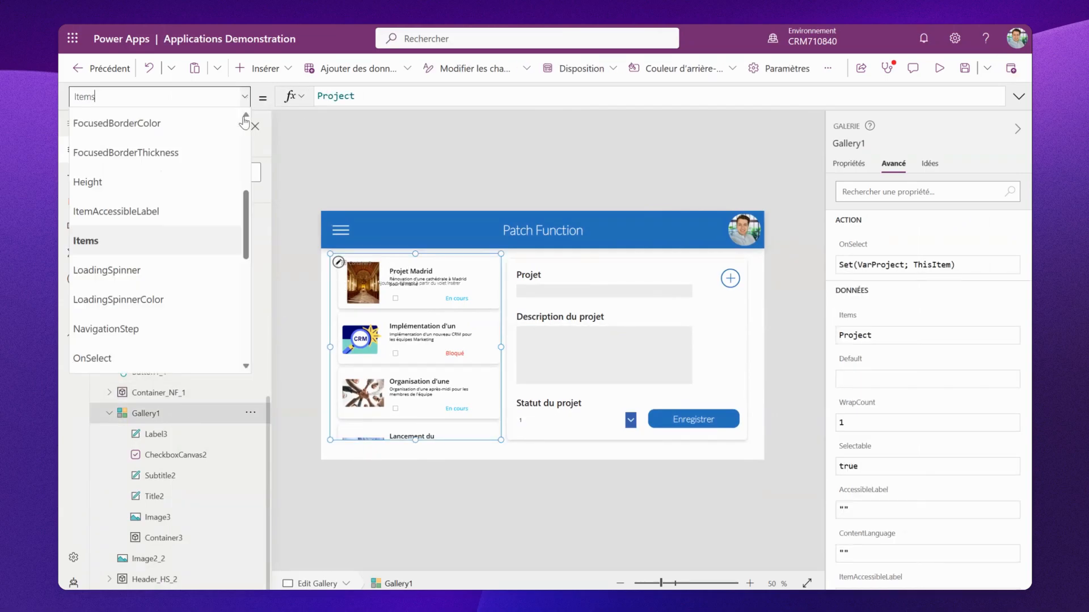
{"action": "left_click", "coordinate": [338, 263]}
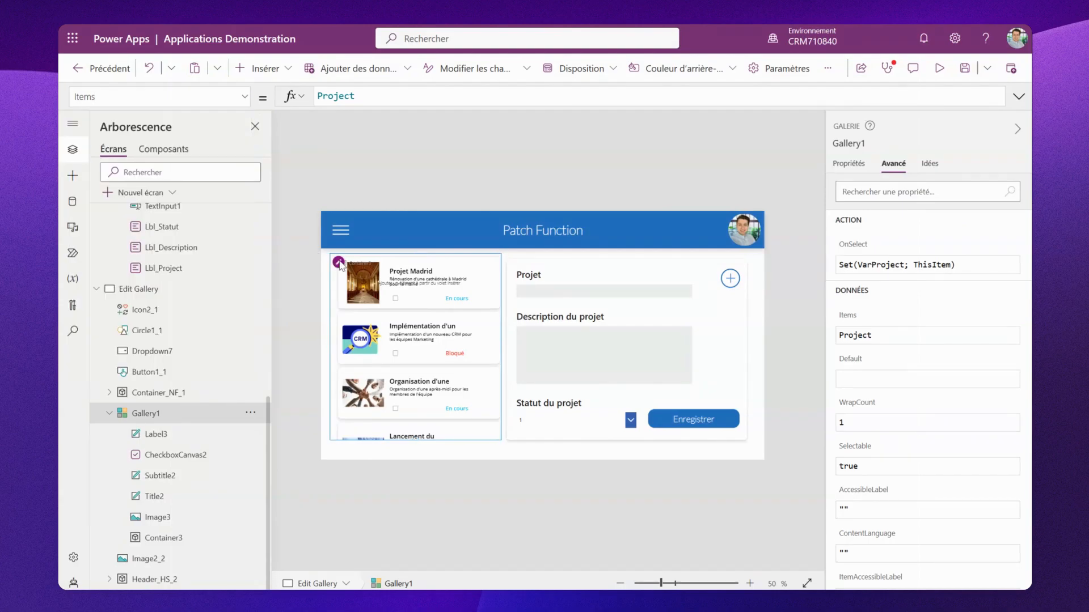
{"action": "left_click", "coordinate": [245, 97]}
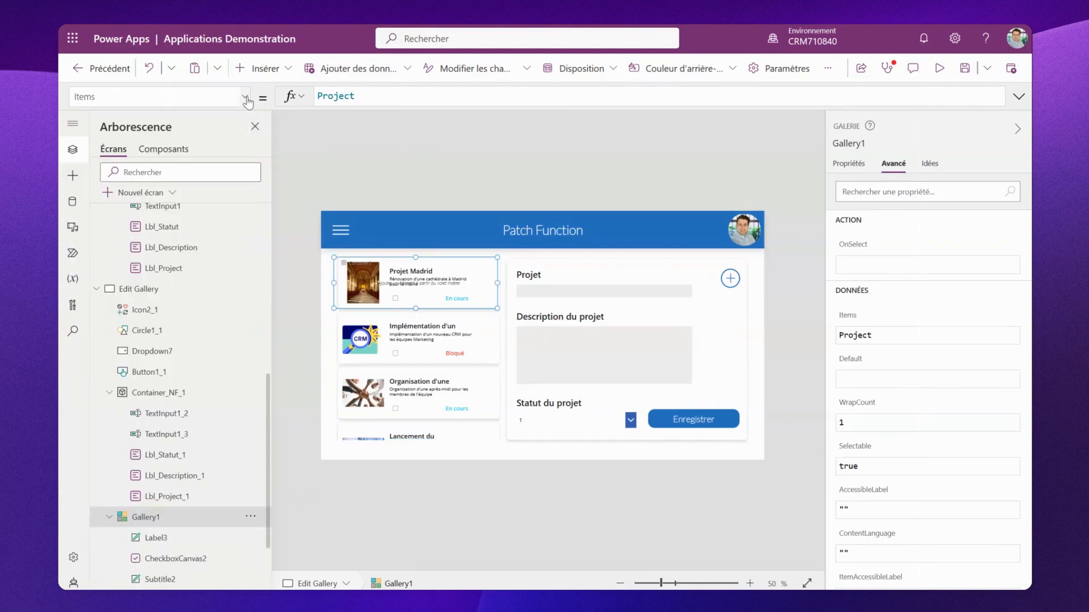
{"action": "scroll", "coordinate": [187, 246], "scroll_direction": "down", "scroll_amount": 1}
{"action": "scroll", "coordinate": [187, 247], "scroll_direction": "up", "scroll_amount": 1}
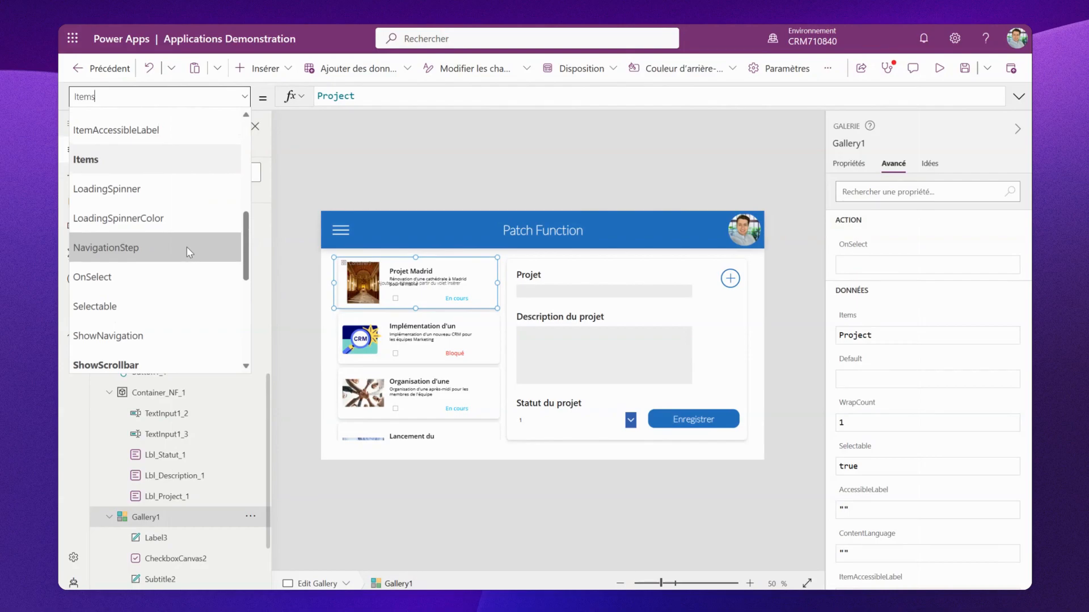
{"action": "left_click", "coordinate": [136, 281]}
{"action": "left_click", "coordinate": [366, 100]}
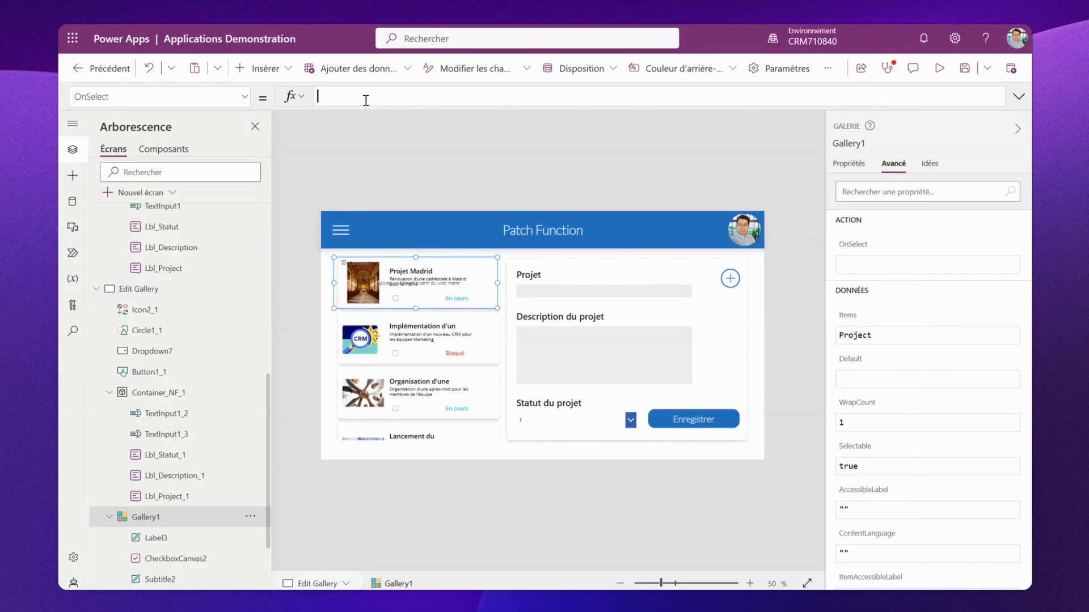
{"action": "type", "text": "Set"}
{"action": "left_click", "coordinate": [373, 121]}
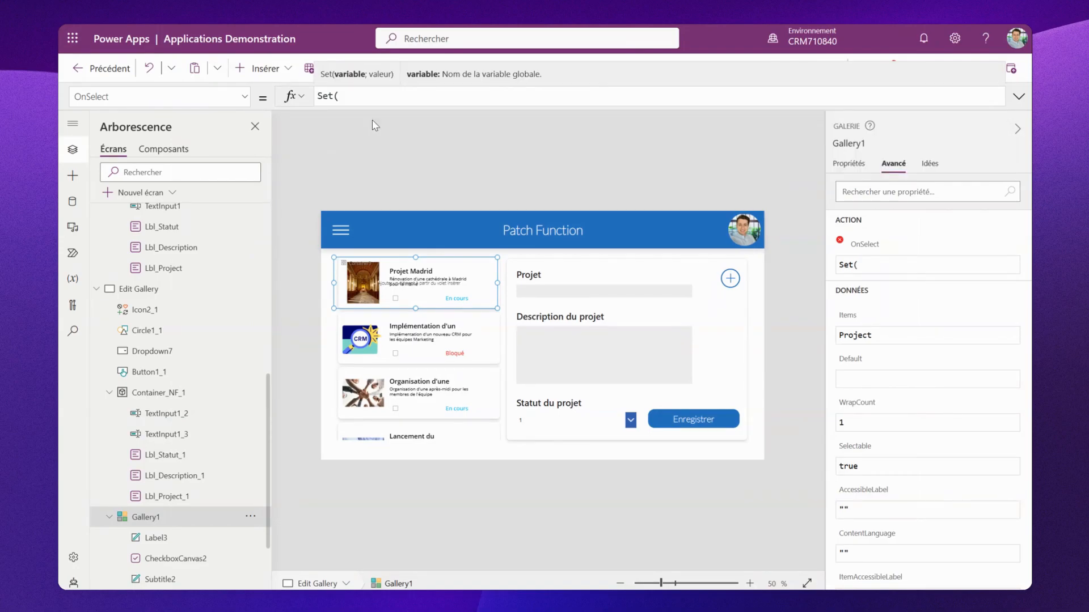
{"action": "type", "text": "VarProjects"}
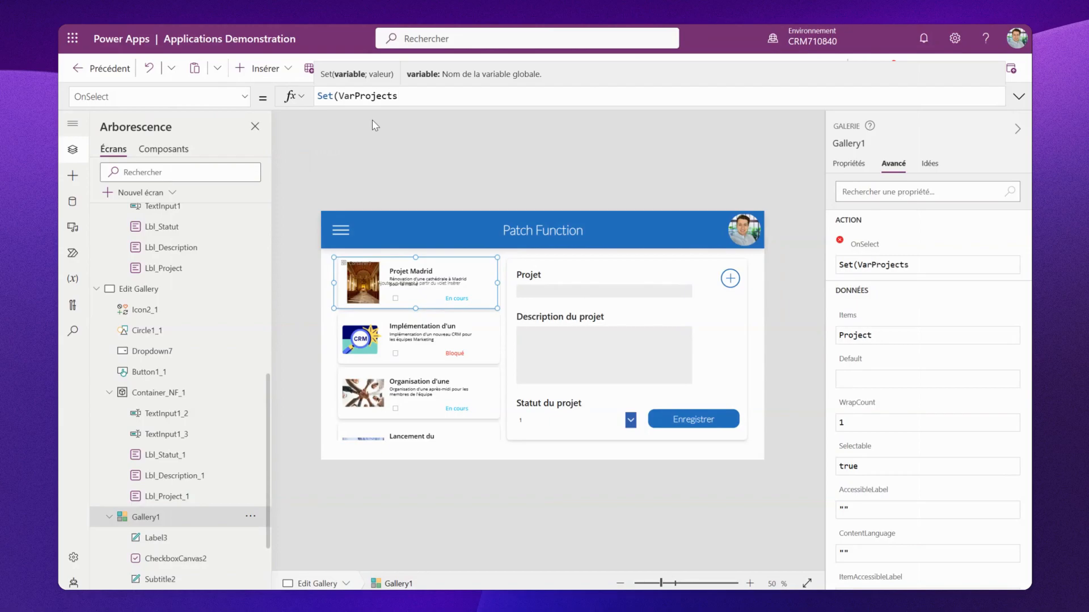
{"action": "type", "text": "; thi"}
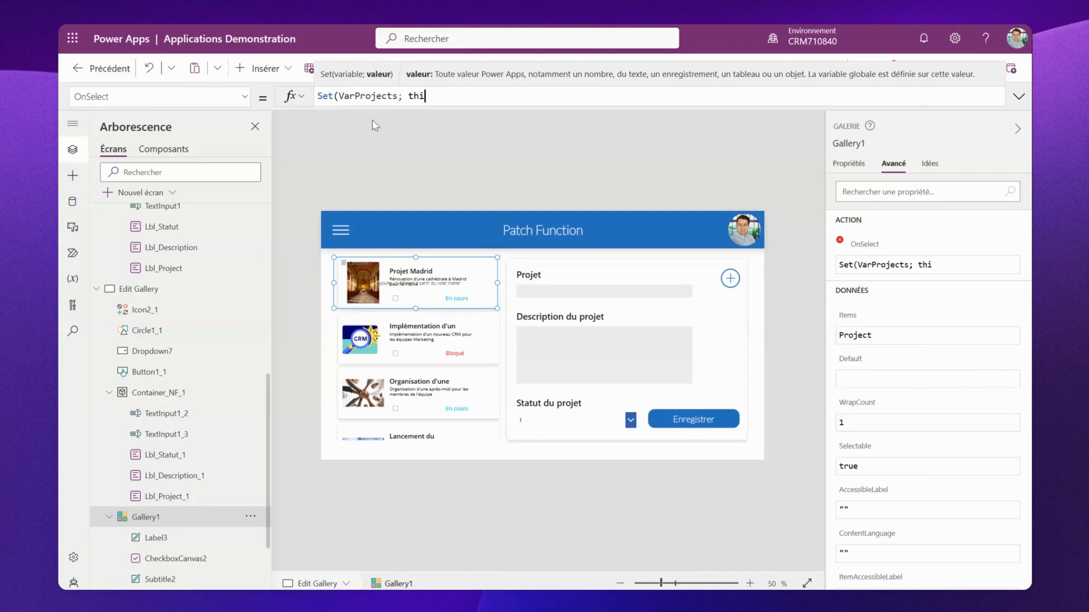
{"action": "left_click", "coordinate": [374, 125]}
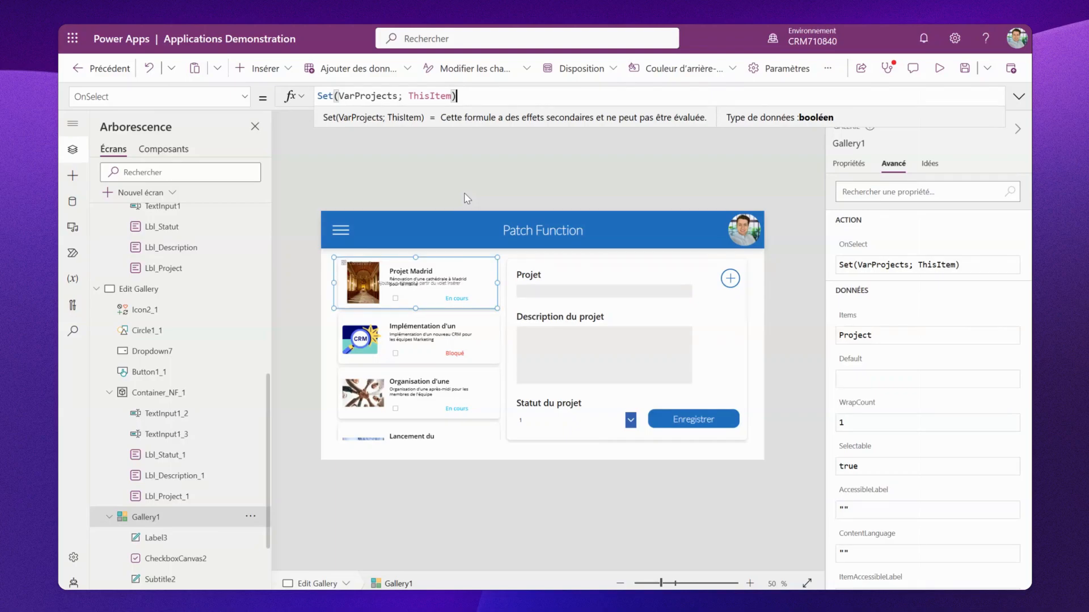
- Set the Projet text input's Default to VarProjects.Title in the edit container
{"action": "left_click", "coordinate": [163, 394]}
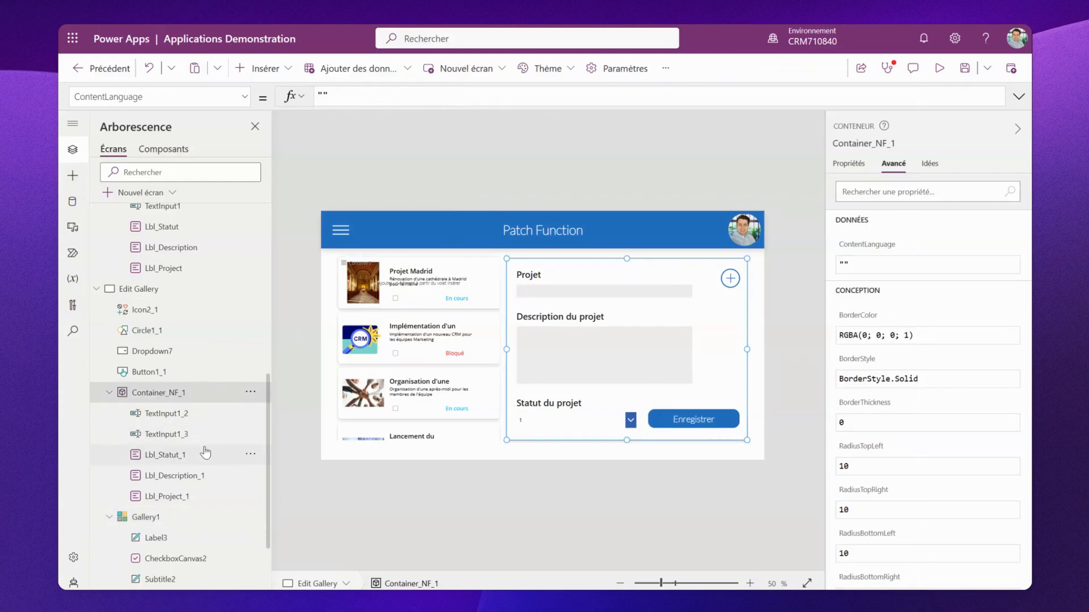
{"action": "left_click", "coordinate": [570, 291]}
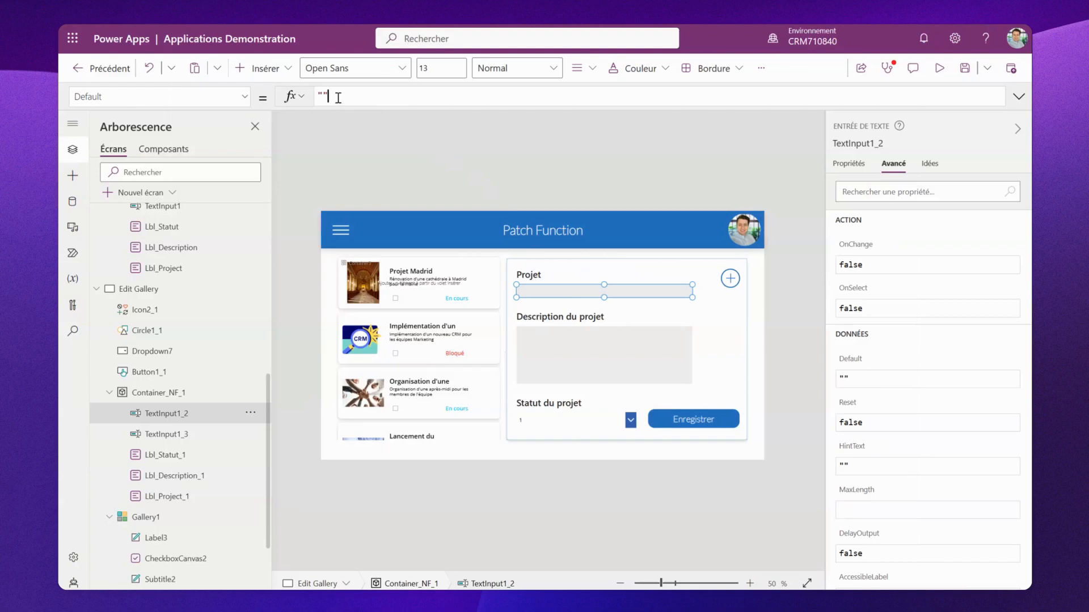
{"action": "left_click_drag", "start_coordinate": [338, 97], "coordinate": [319, 96]}
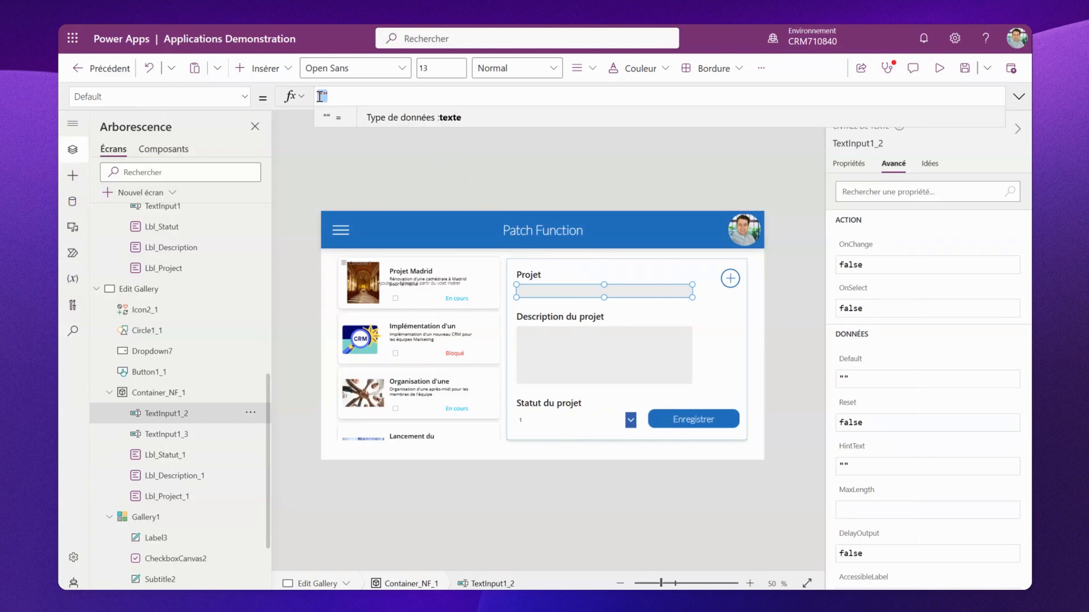
{"action": "type", "text": "VarProjects."}
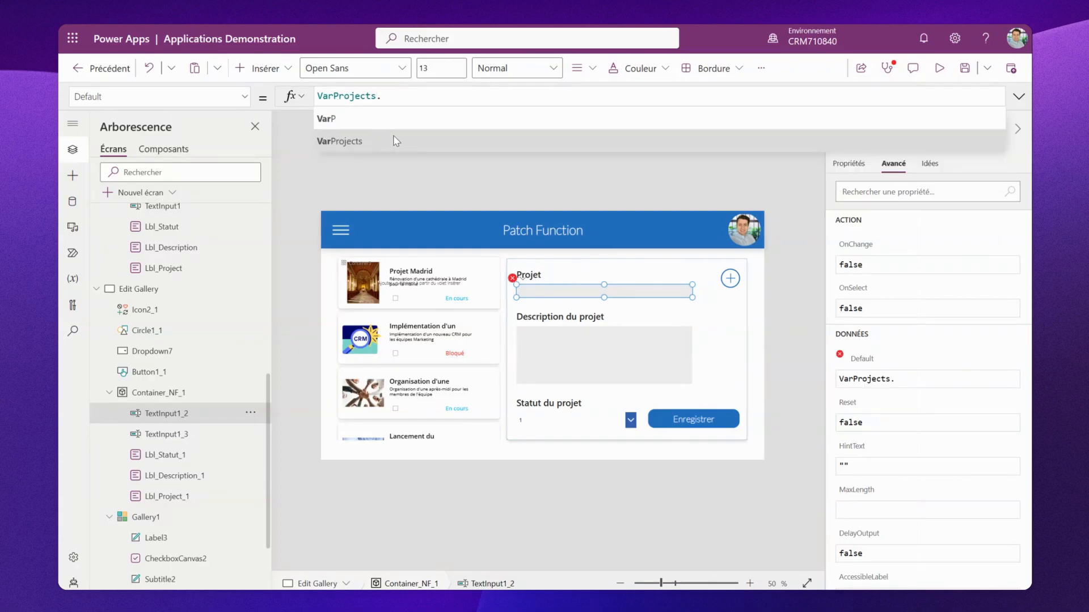
{"action": "scroll", "coordinate": [446, 146], "scroll_direction": "down", "scroll_amount": 2}
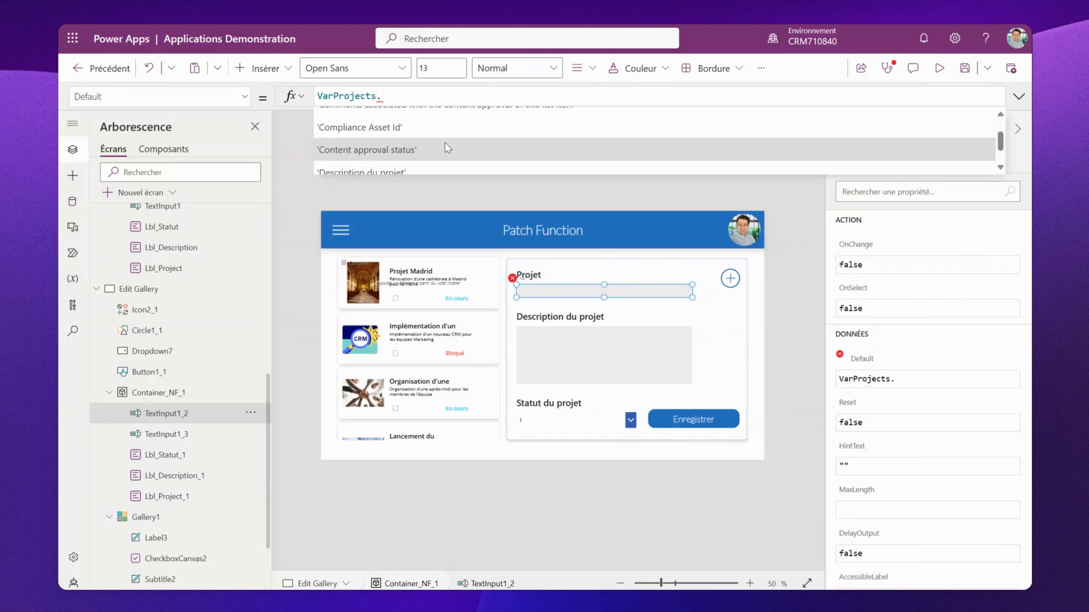
{"action": "type", "text": "ti"}
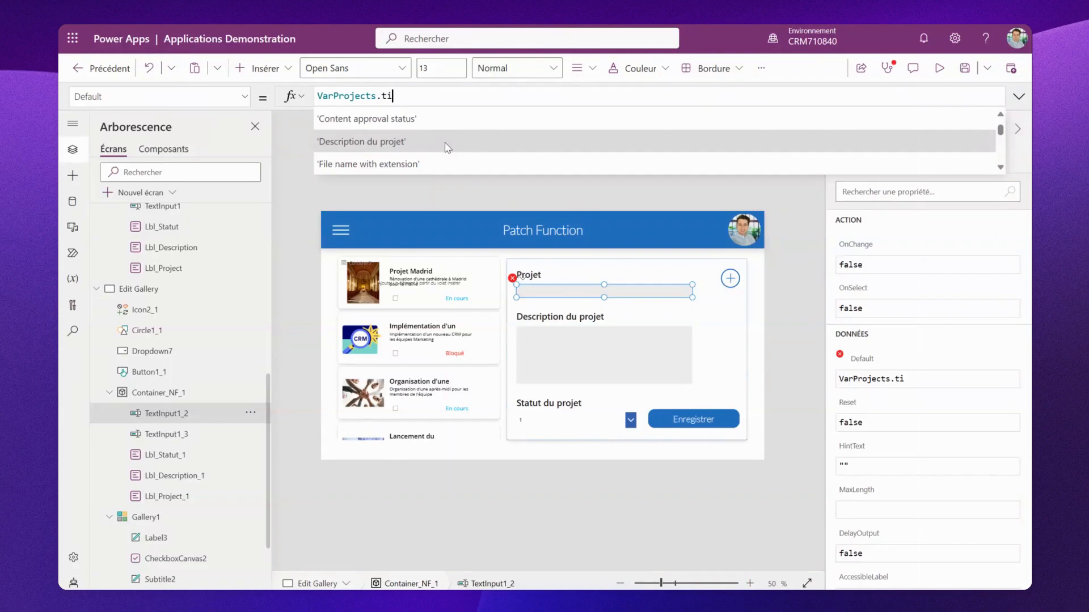
{"action": "type", "text": "tle"}
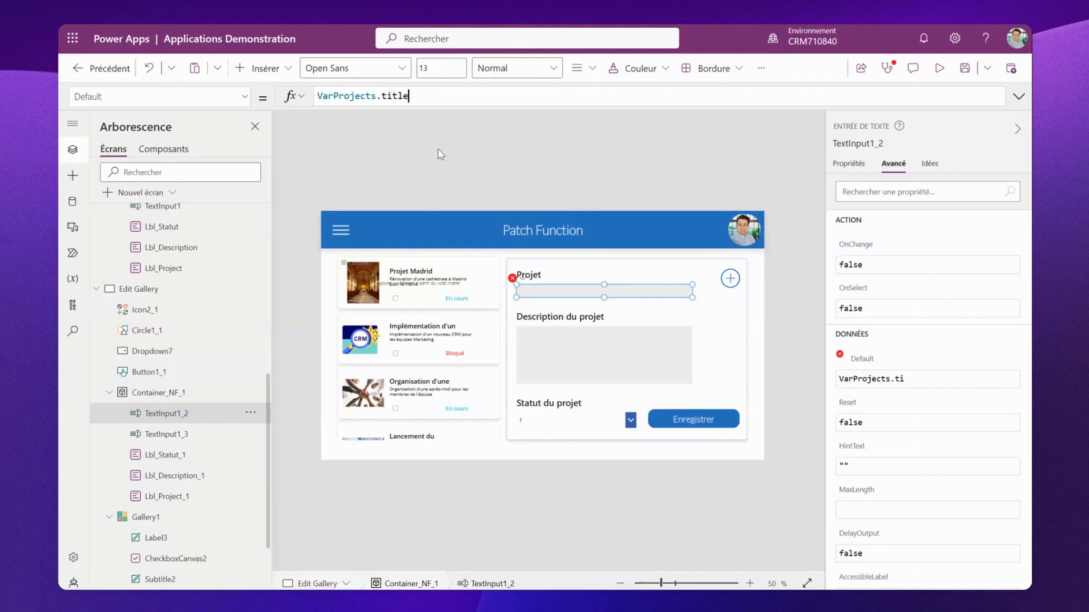
{"action": "left_click", "coordinate": [418, 125]}
- Set the Description du projet text input's Default to VarProjects.'Description du projet'
{"action": "left_click", "coordinate": [558, 359]}
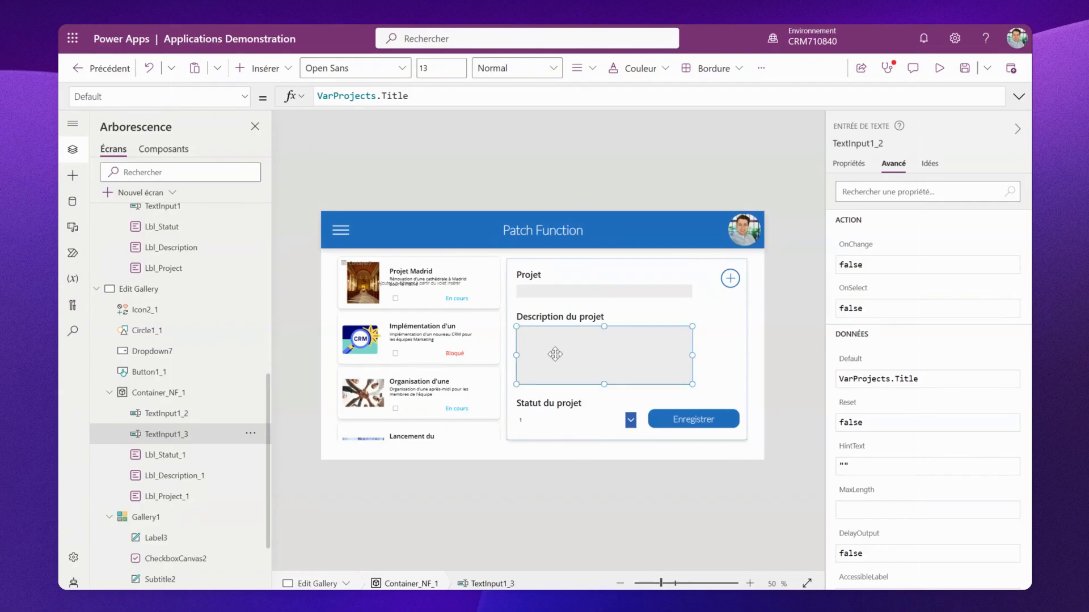
{"action": "left_click", "coordinate": [340, 92]}
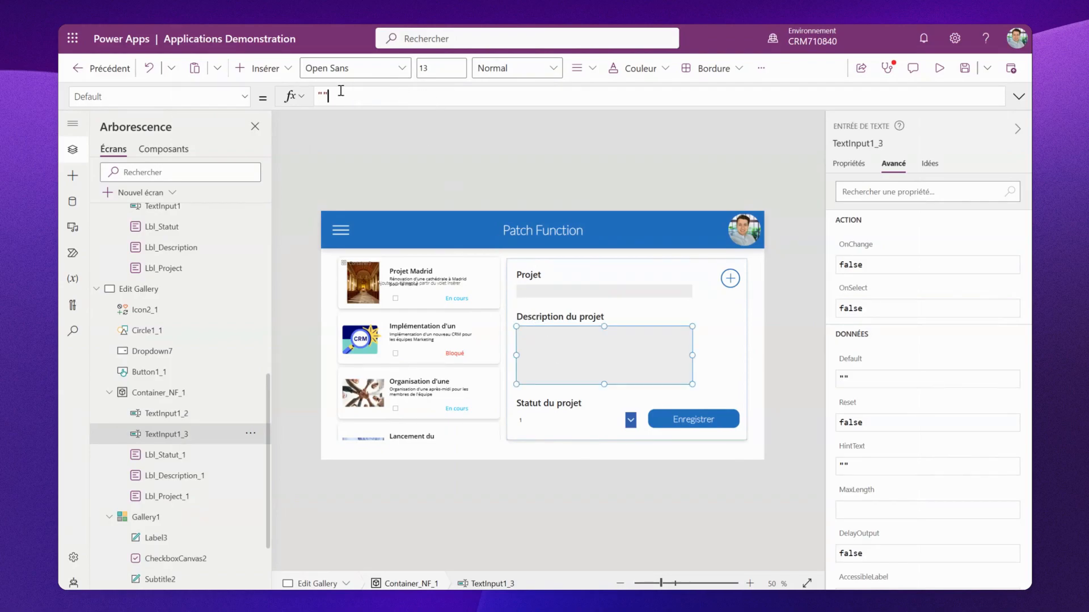
{"action": "key", "text": "ctrl+a"}
{"action": "key", "text": "BackSpace"}
{"action": "type", "text": "varproj"}
{"action": "left_click", "coordinate": [370, 127]}
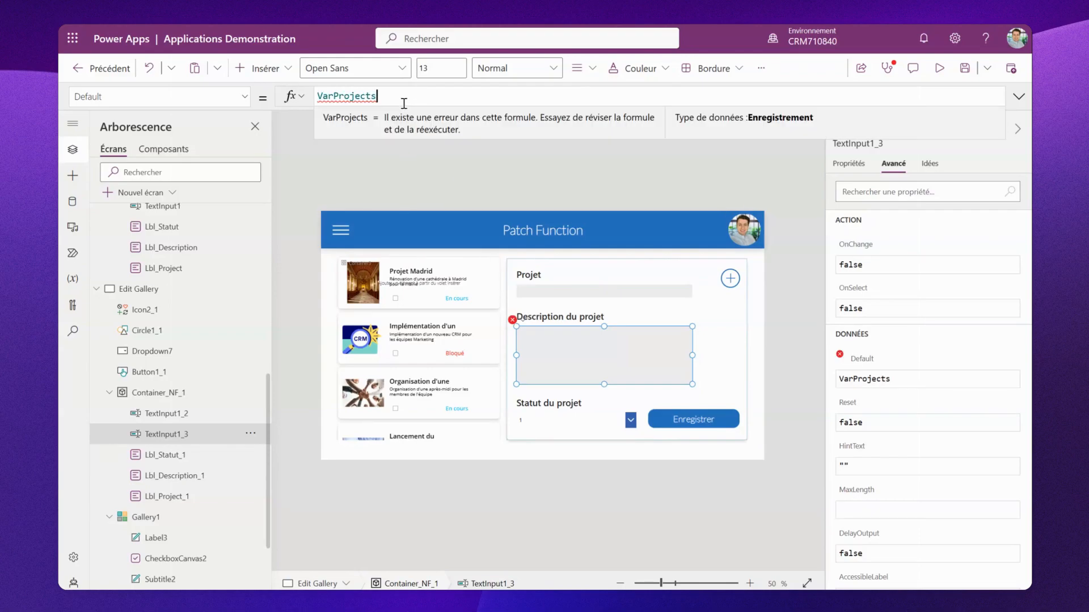
{"action": "type", "text": ".desc"}
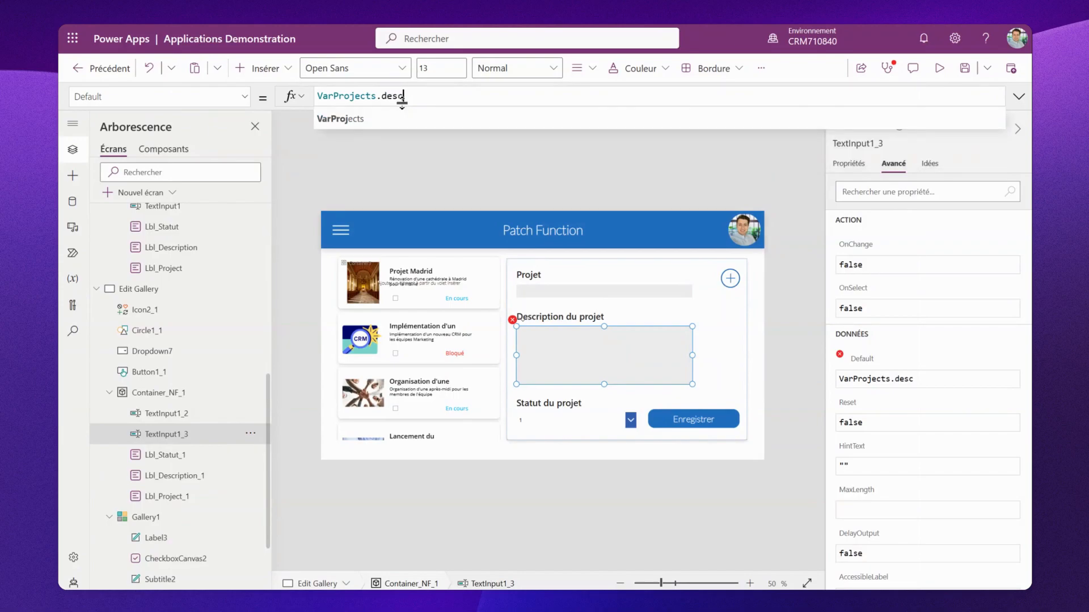
{"action": "left_click", "coordinate": [414, 118]}
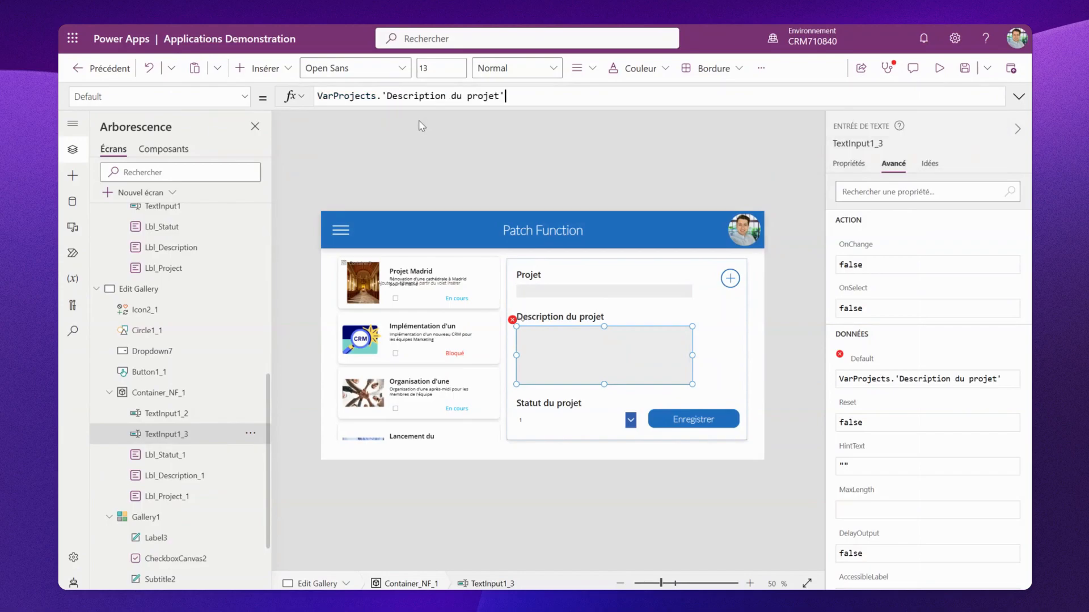
- Set the Statut du projet dropdown's Default to VarProjects.'Statut du projet'.Value
{"action": "left_click", "coordinate": [420, 124]}
{"action": "left_click", "coordinate": [561, 418]}
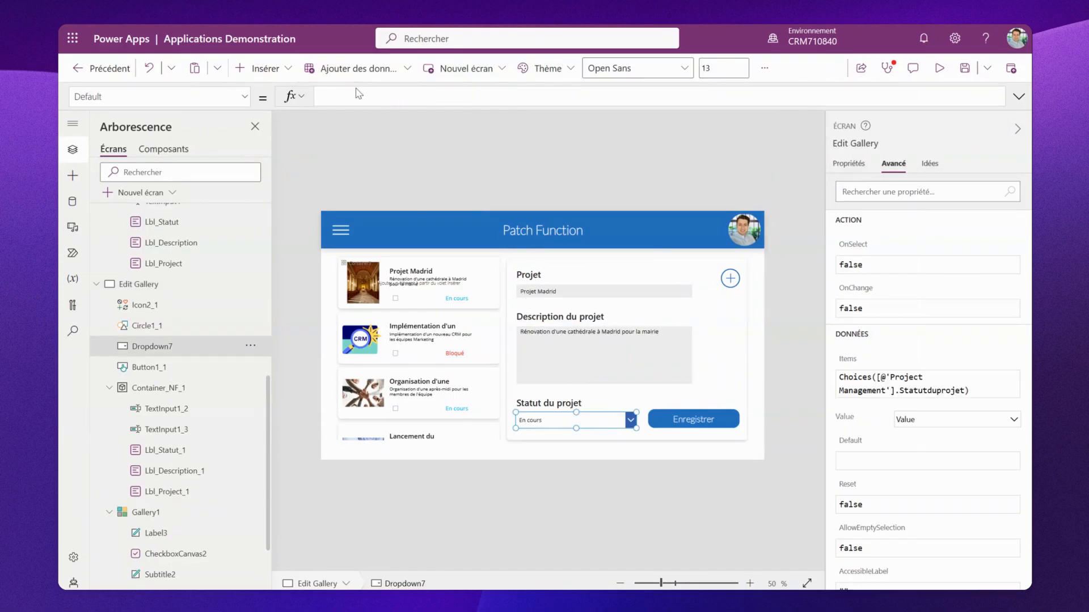
{"action": "left_click", "coordinate": [357, 95]}
{"action": "type", "text": "varpro"}
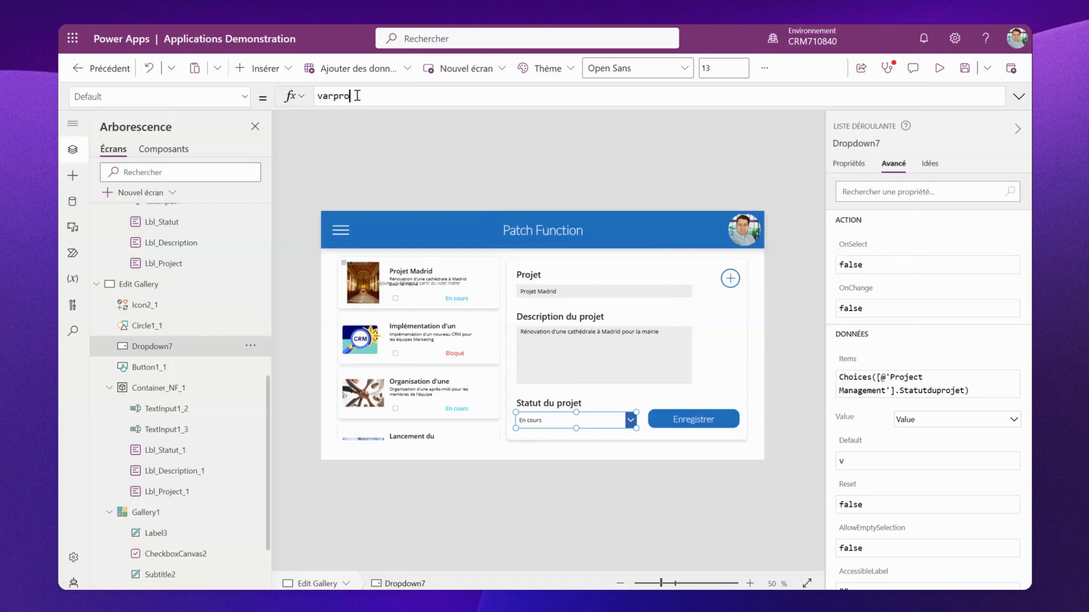
{"action": "left_click", "coordinate": [373, 120]}
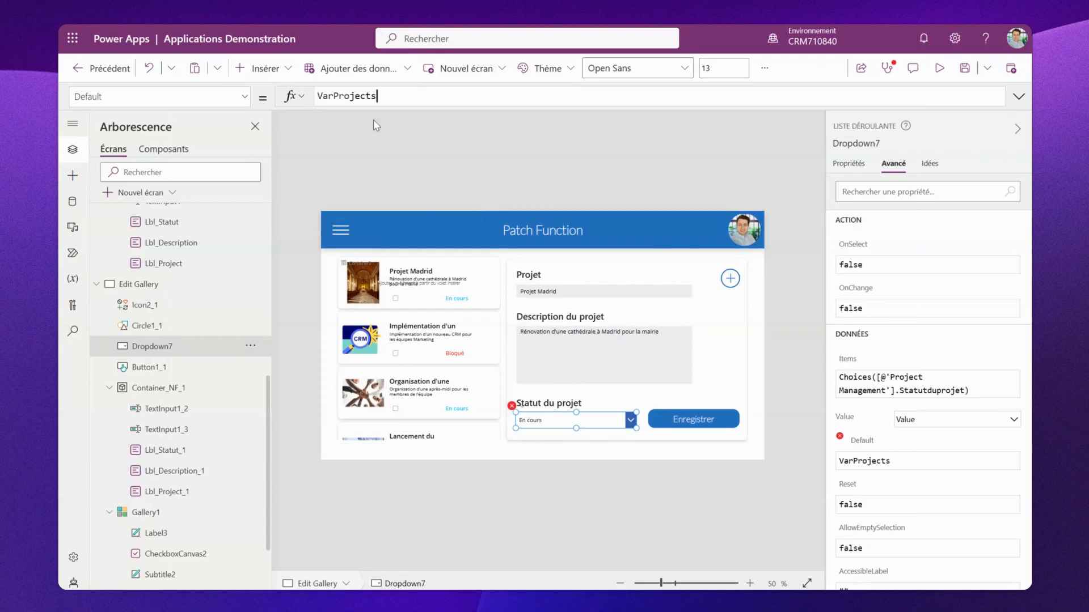
{"action": "type", "text": ".stat"}
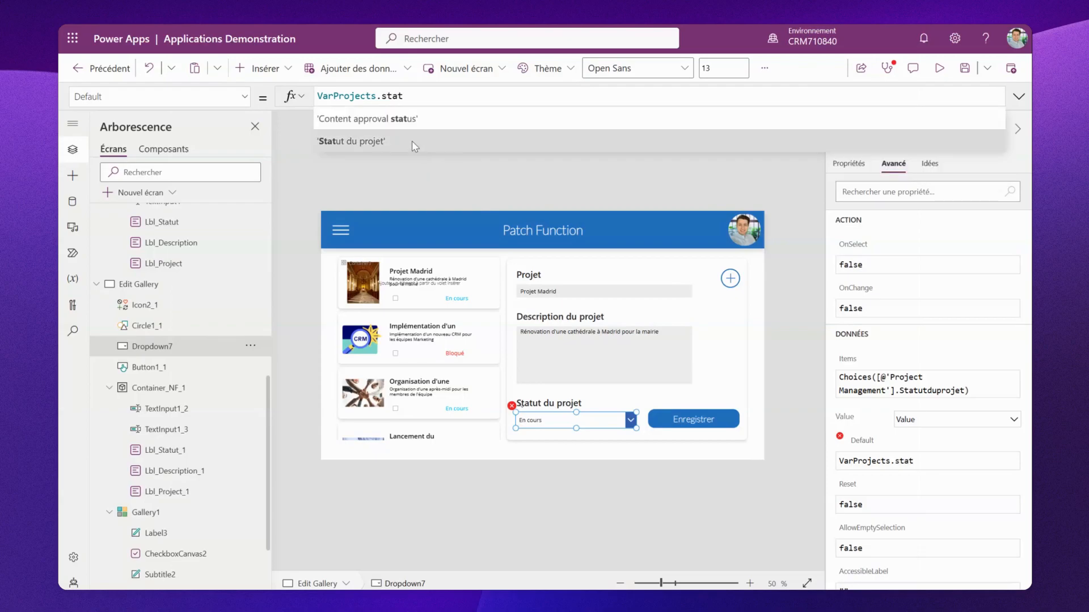
{"action": "left_click", "coordinate": [409, 139]}
{"action": "type", "text": ".v"}
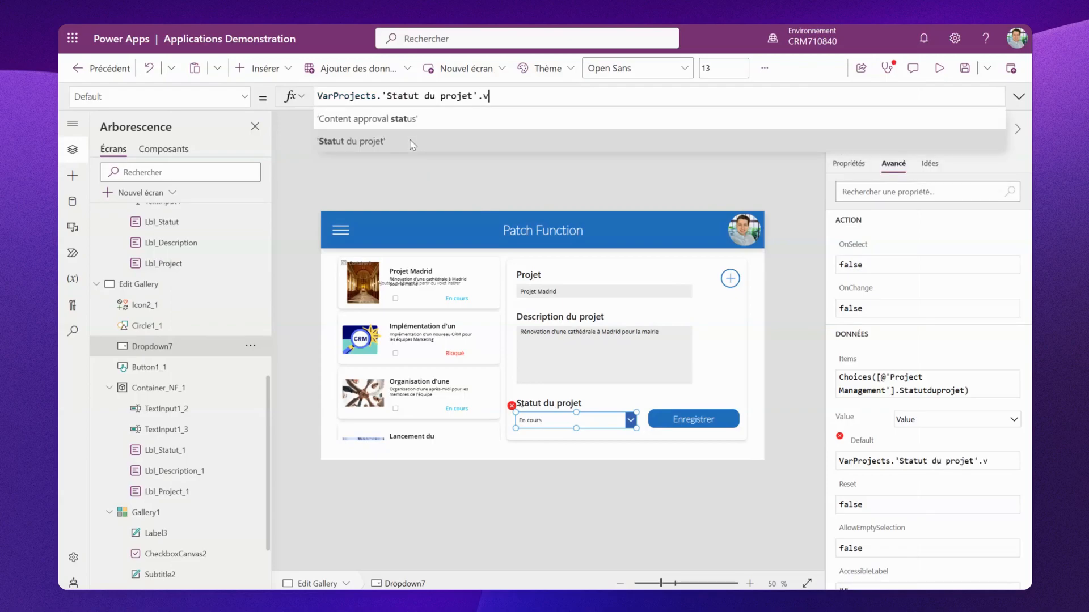
{"action": "left_click", "coordinate": [393, 123]}
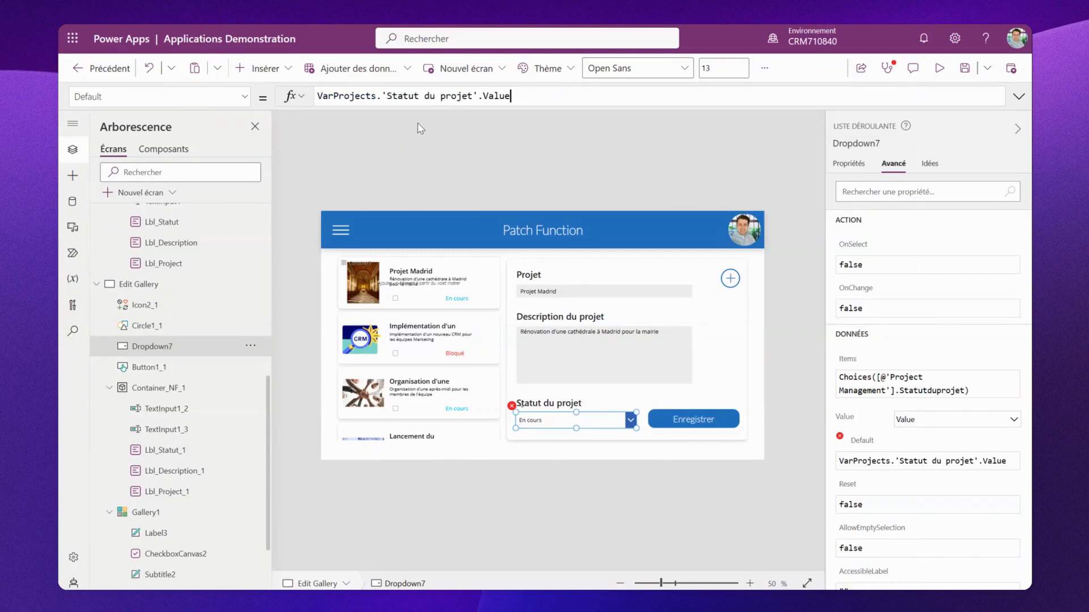
- Preview the app and select different projects in the gallery to check how the edit form fills in
{"action": "left_click", "coordinate": [939, 68]}
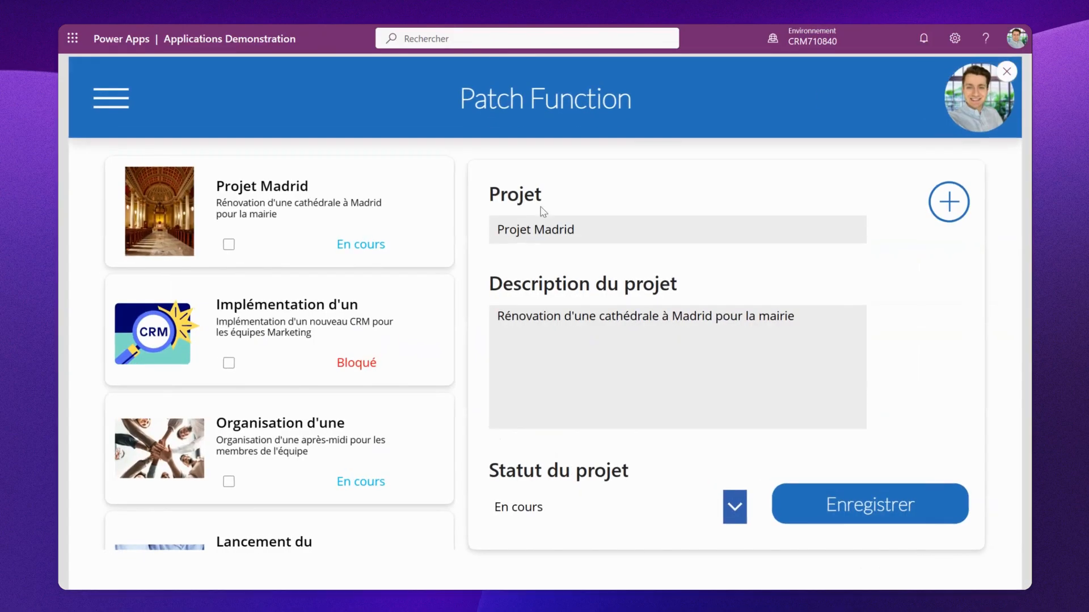
{"action": "left_click", "coordinate": [180, 328]}
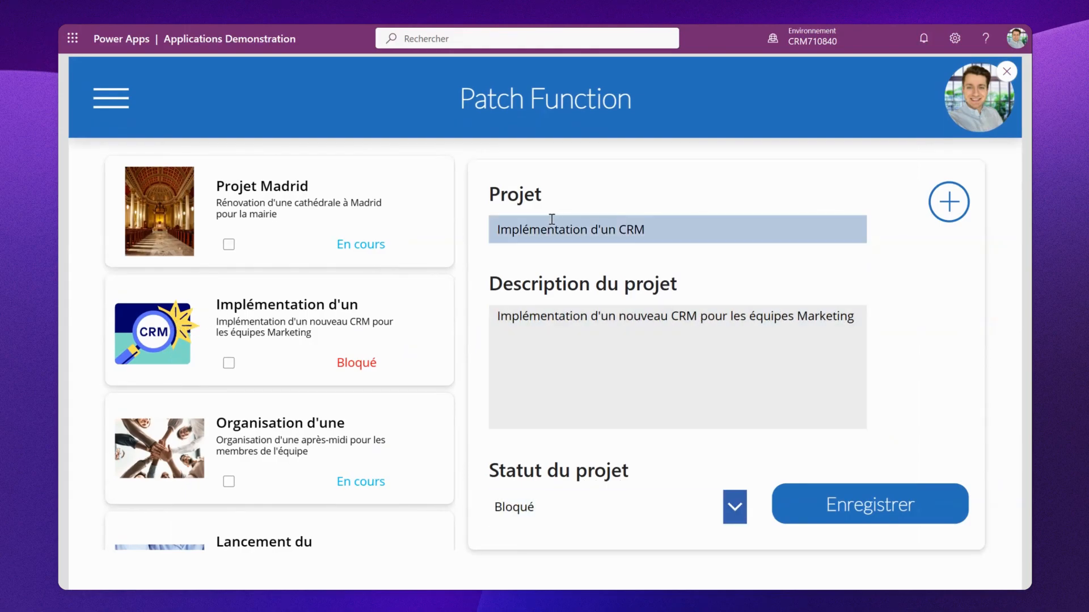
{"action": "left_click", "coordinate": [304, 439]}
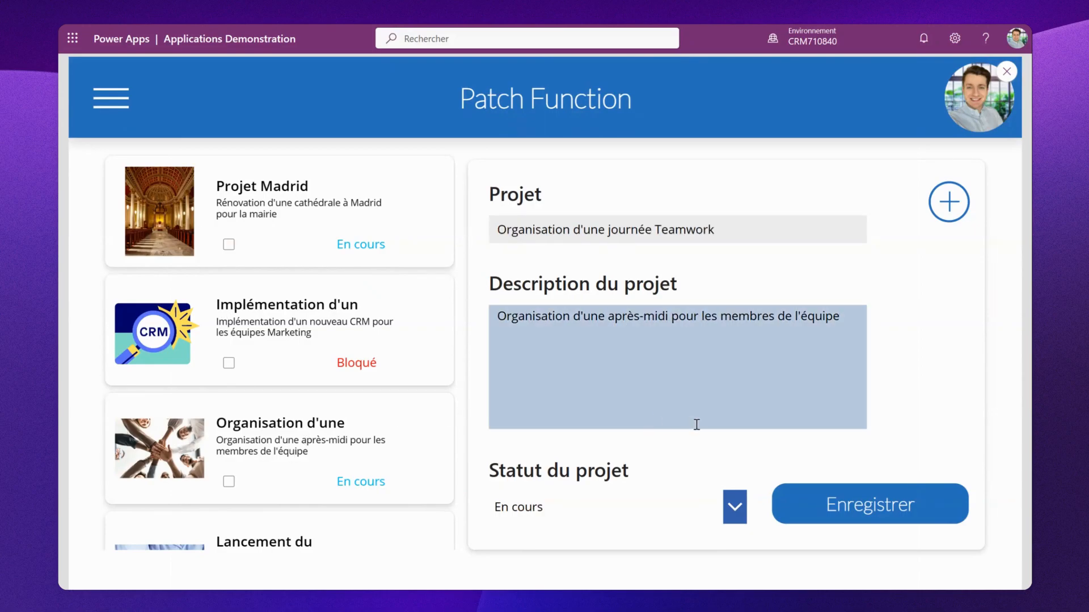
{"action": "key", "text": "Escape"}
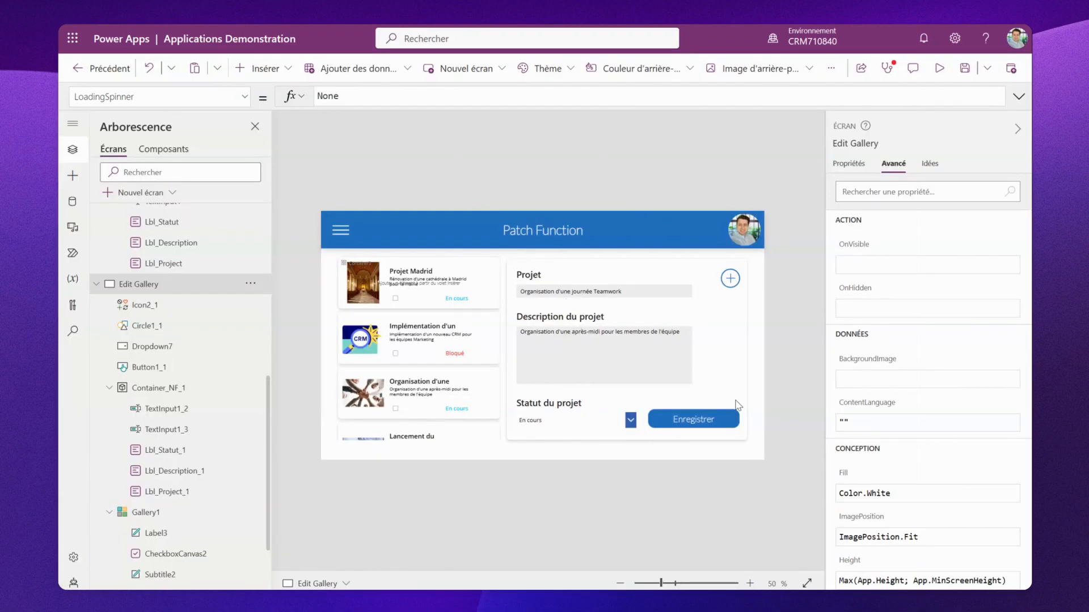
- Format the Enregistrer button's OnSelect Patch formula onto multiple lines in the expanded formula bar
{"action": "left_click", "coordinate": [716, 423]}
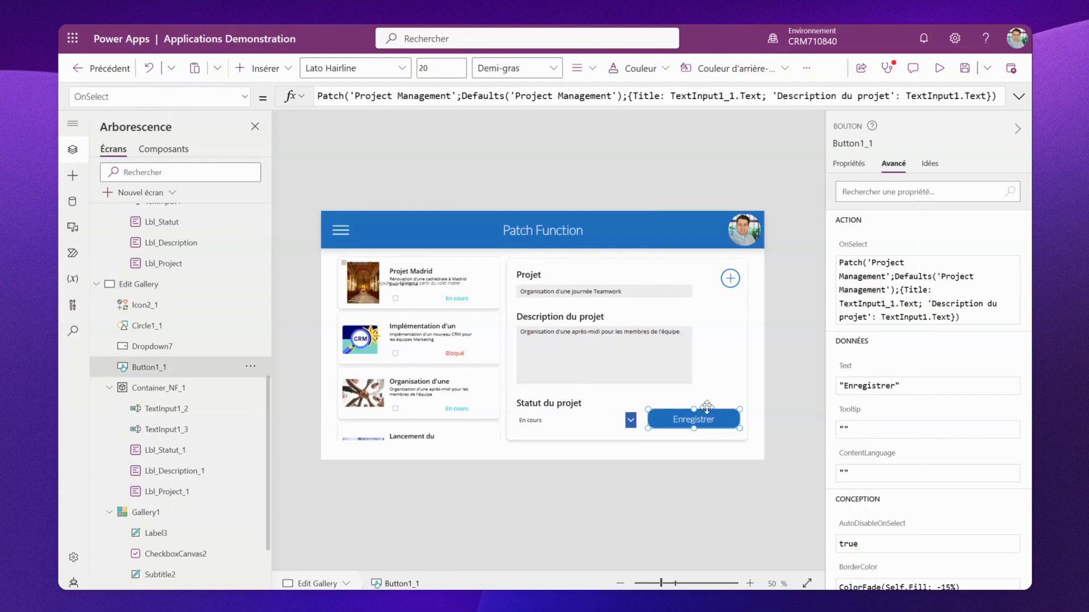
{"action": "left_click", "coordinate": [414, 106]}
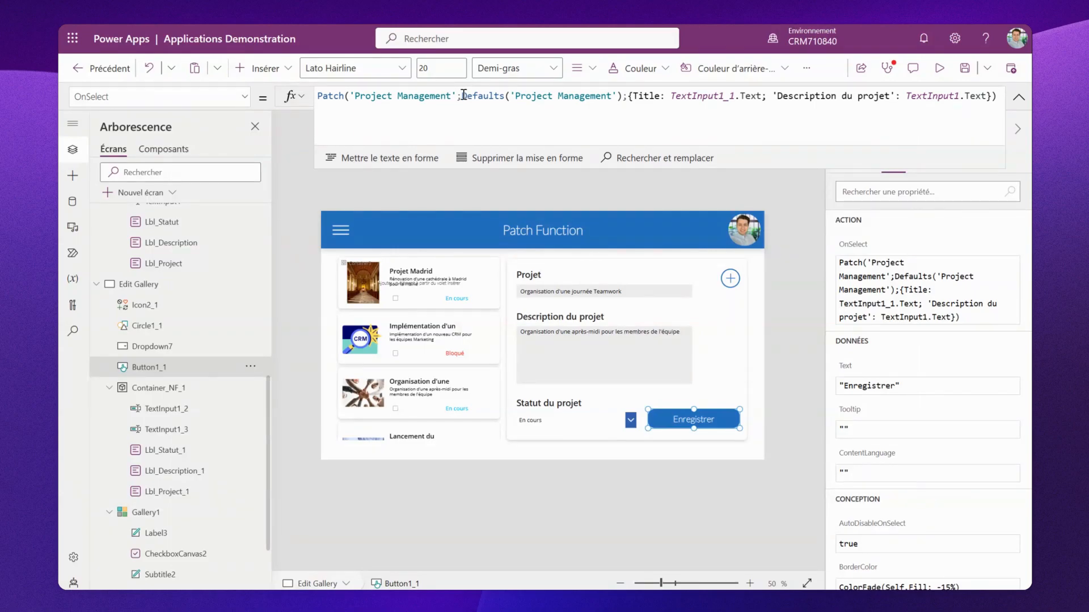
{"action": "left_click", "coordinate": [464, 95]}
{"action": "left_click_drag", "start_coordinate": [464, 99], "coordinate": [773, 127]}
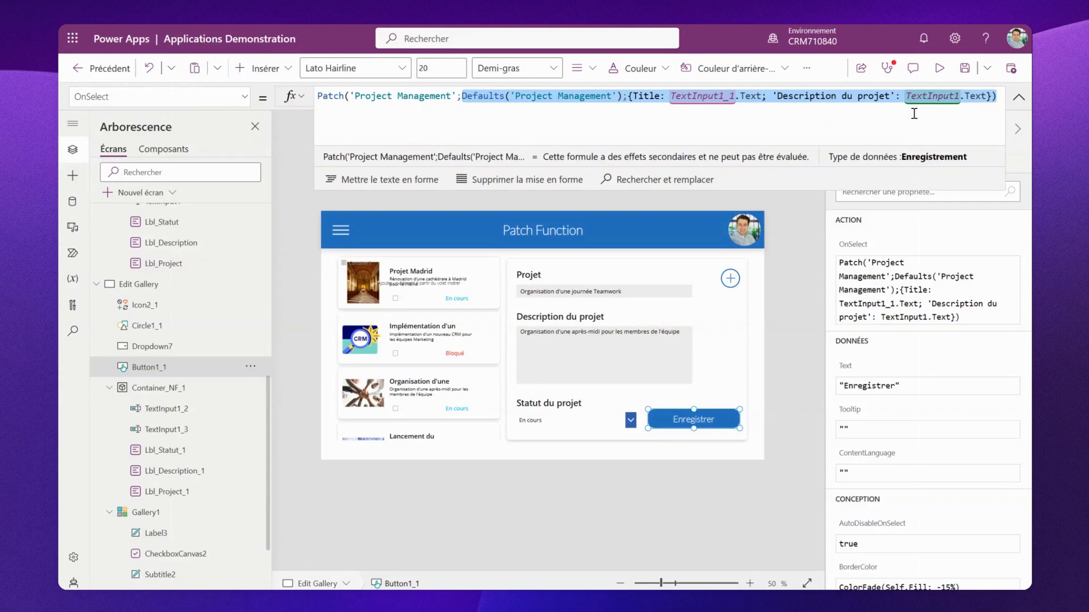
{"action": "left_click", "coordinate": [411, 181]}
{"action": "left_click_drag", "start_coordinate": [493, 145], "coordinate": [518, 262]}
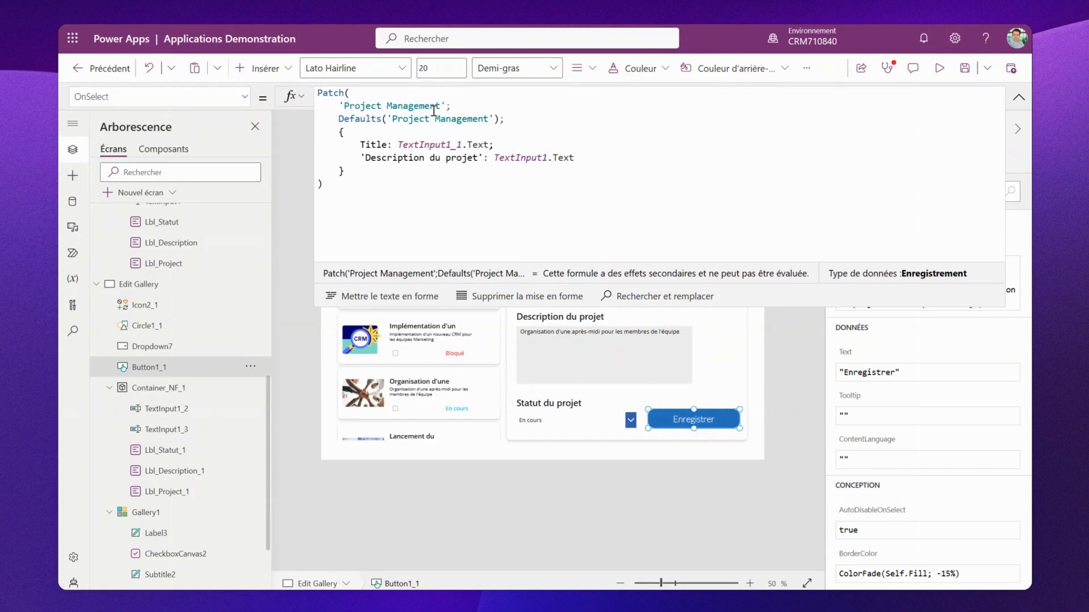
- Insert If(IsBlank(VarProjects); Defaults('Project Management'); VarProjects) as the record argument of the Patch formula
{"action": "left_click", "coordinate": [463, 105]}
{"action": "type", "text": "If"}
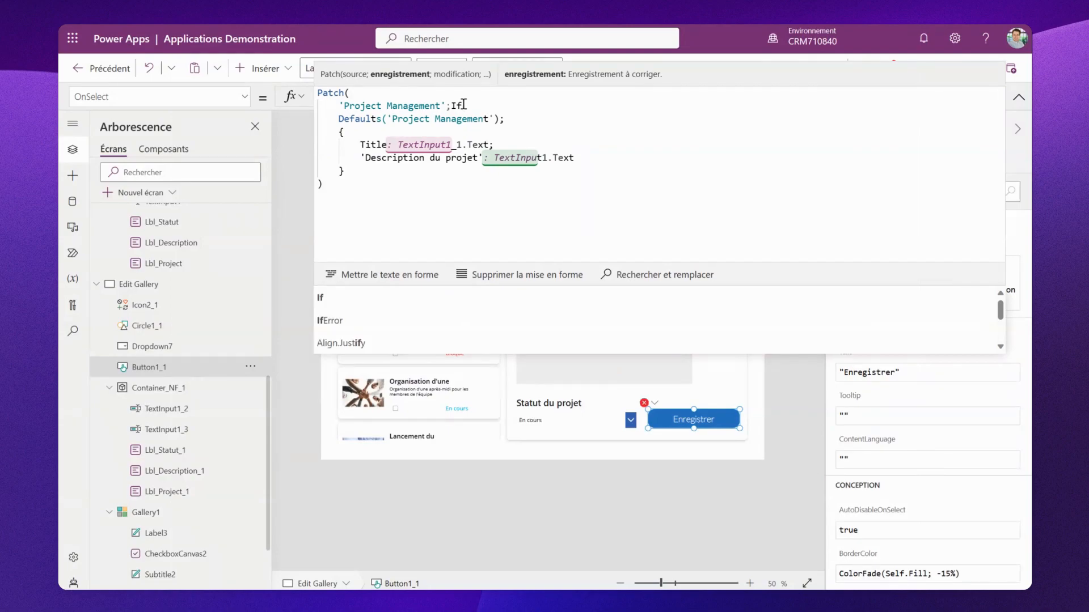
{"action": "type", "text": "(isbl"}
{"action": "left_click", "coordinate": [451, 298]}
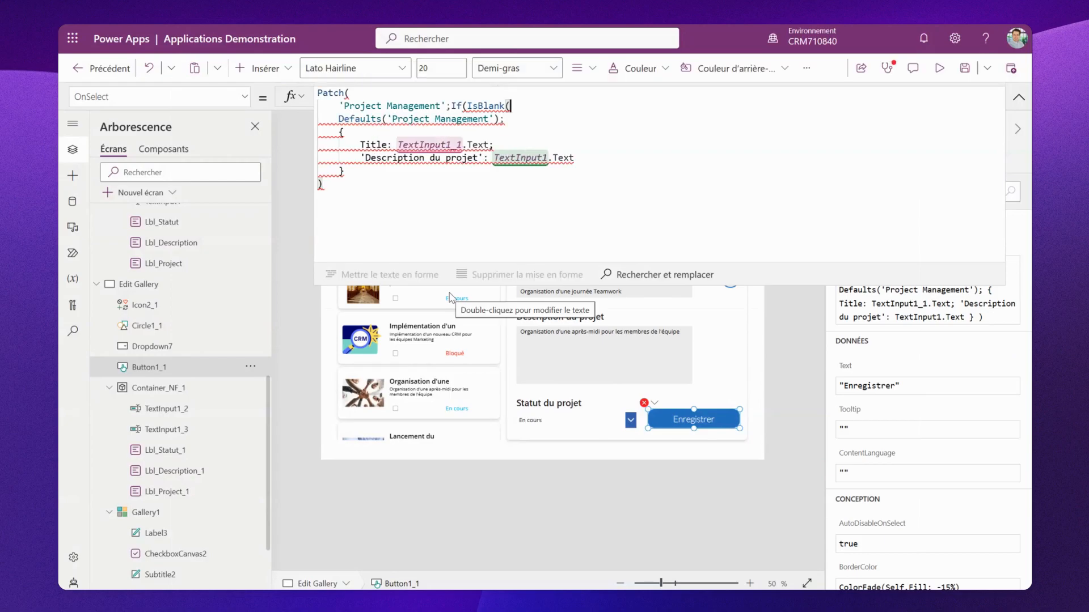
{"action": "type", "text": "varp"}
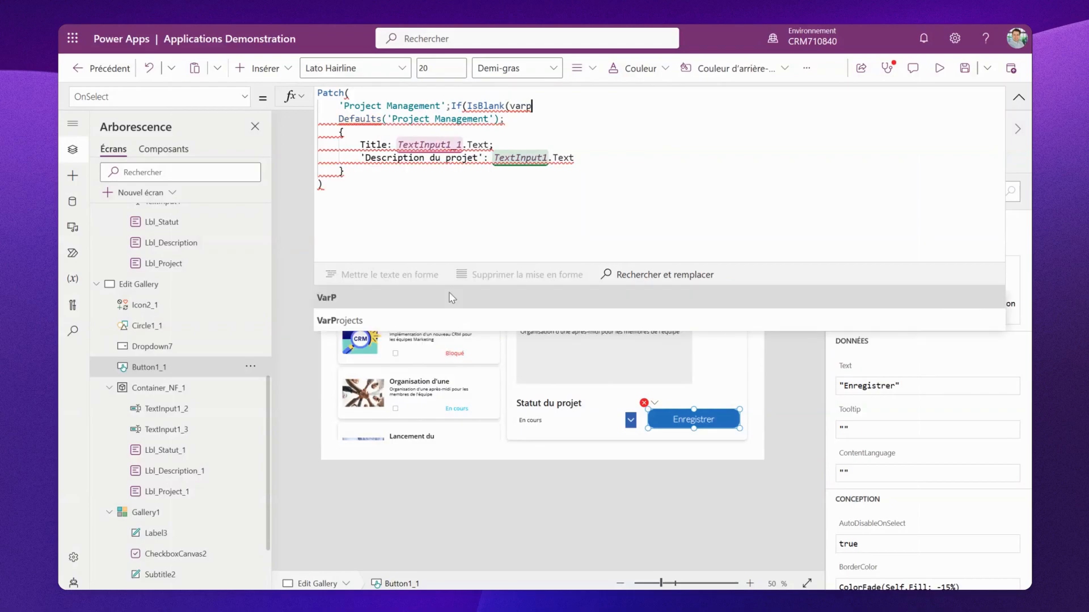
{"action": "type", "text": "r"}
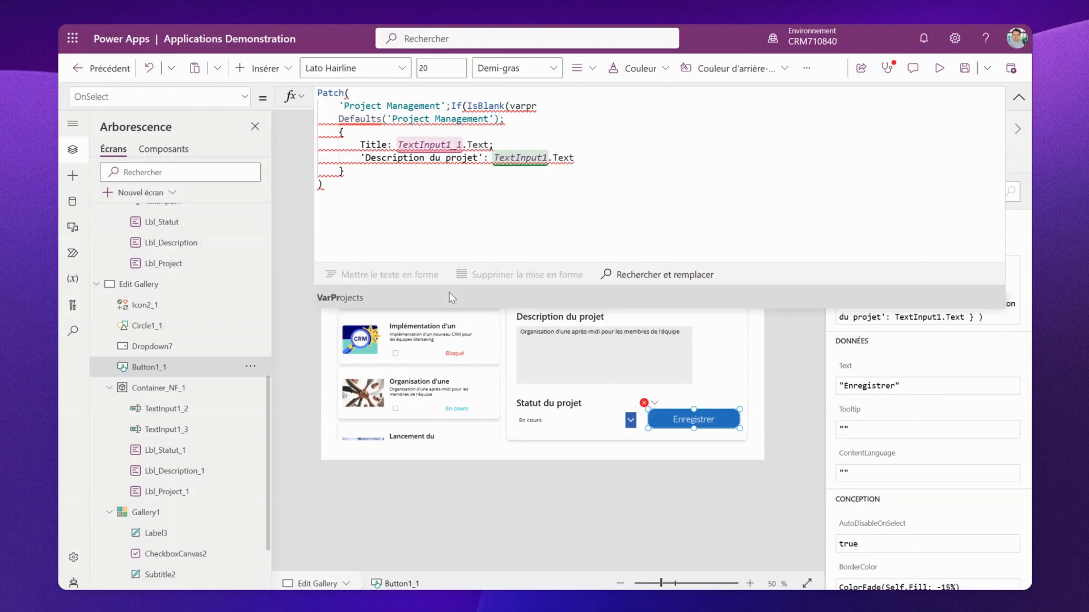
{"action": "left_click", "coordinate": [462, 305]}
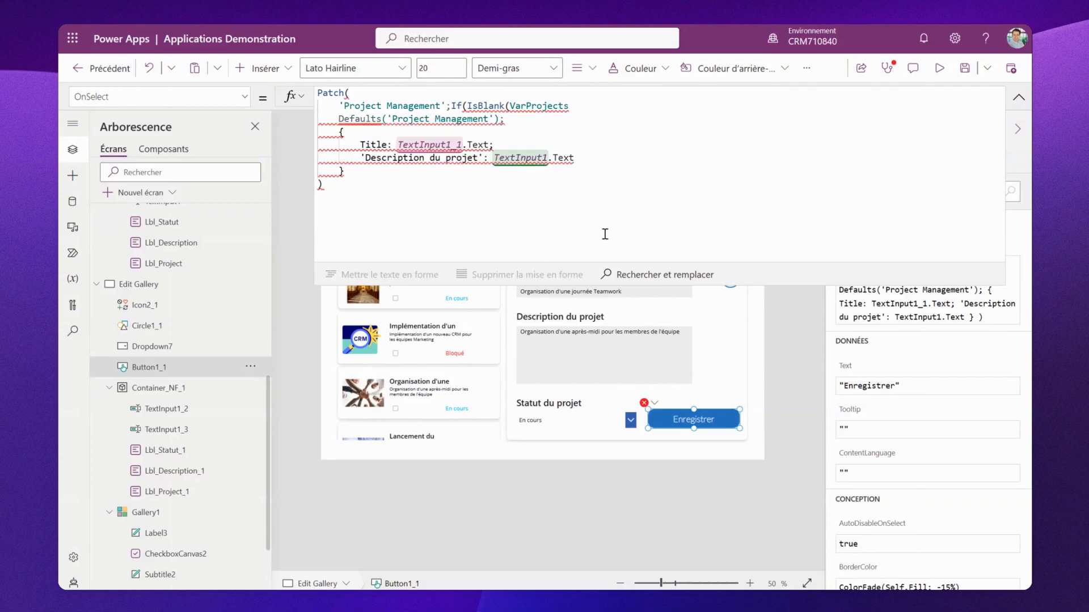
{"action": "type", "text": ");"}
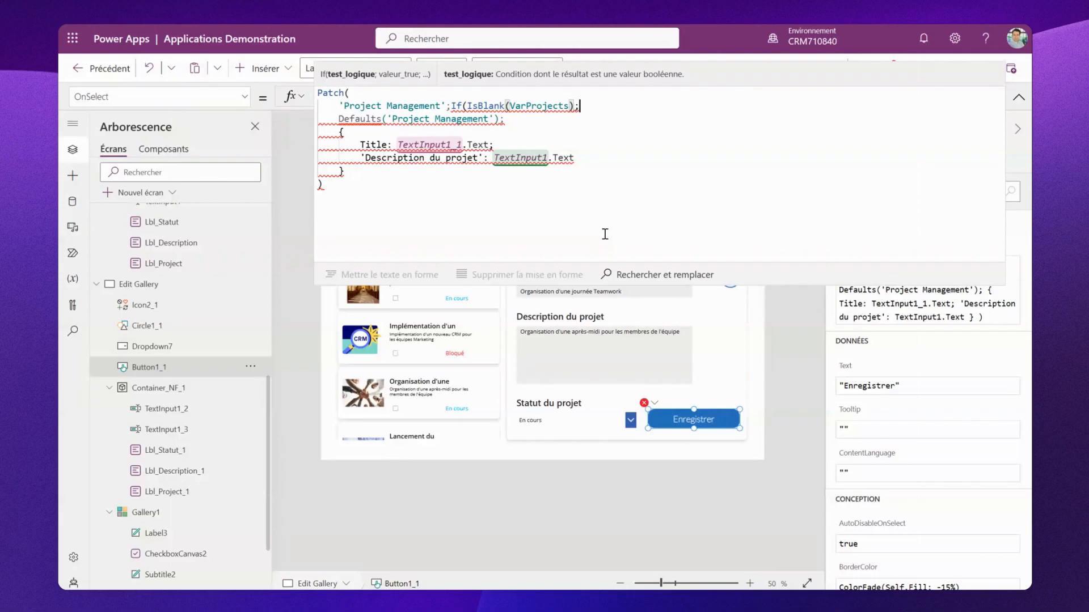
{"action": "type", "text": " D"}
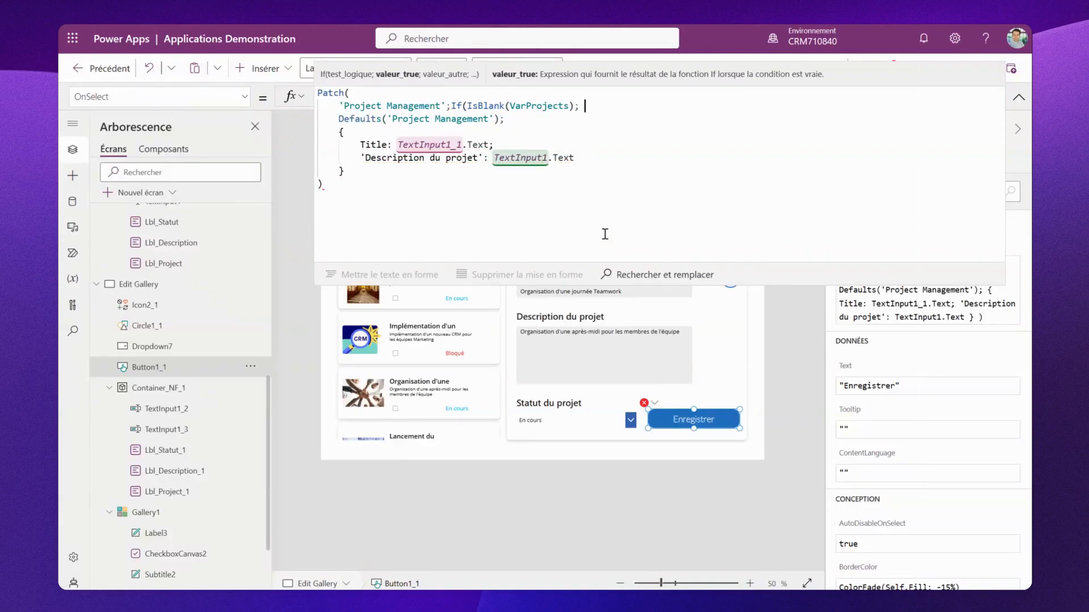
{"action": "type", "text": "e"}
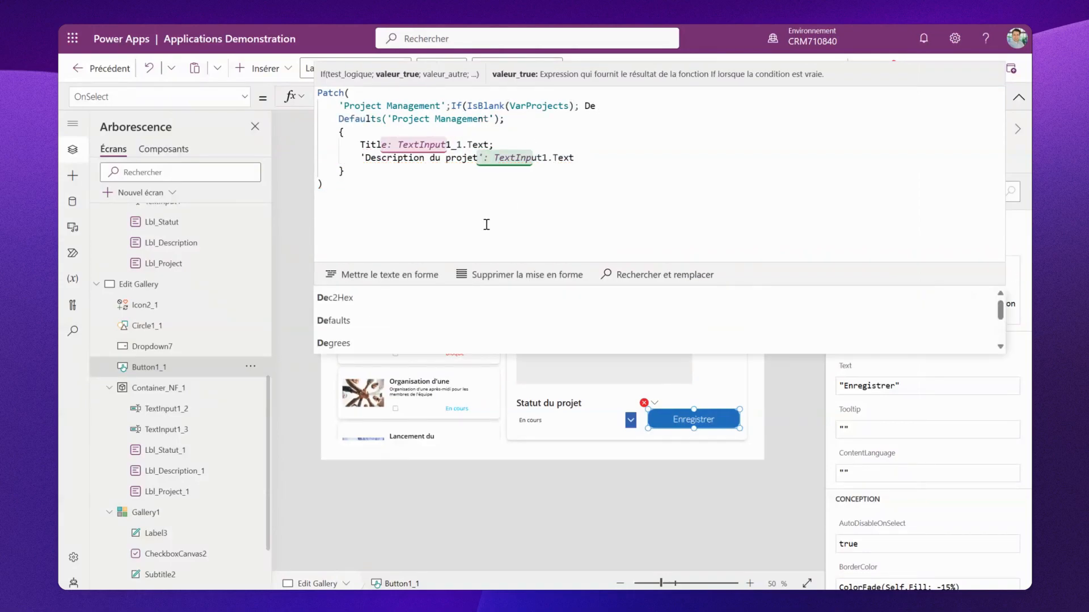
{"action": "type", "text": "fau"}
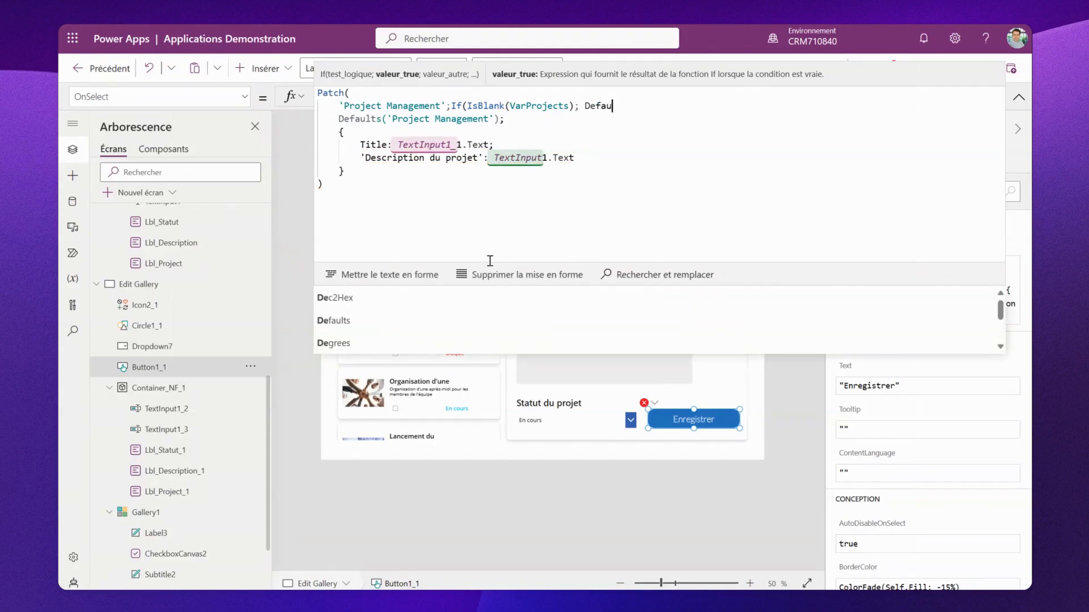
{"action": "left_click", "coordinate": [448, 305]}
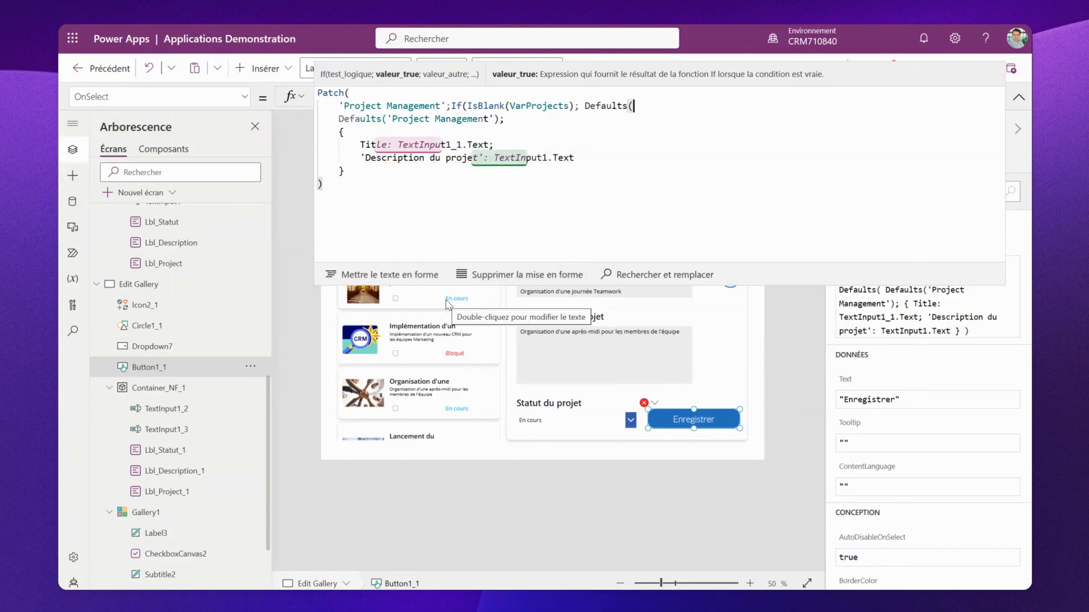
{"action": "type", "text": "Project"}
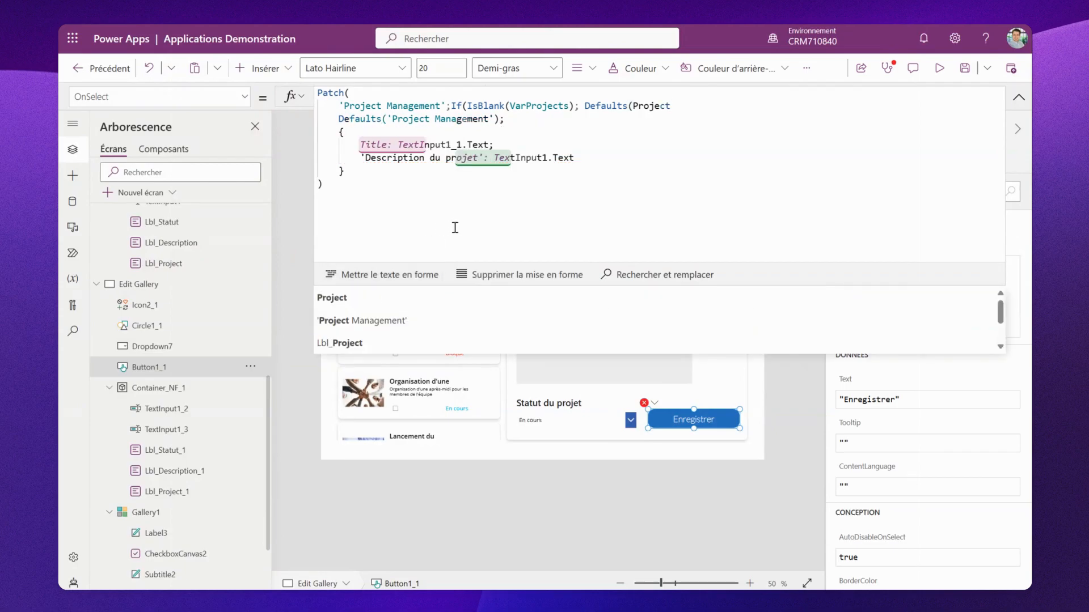
{"action": "left_click", "coordinate": [433, 318]}
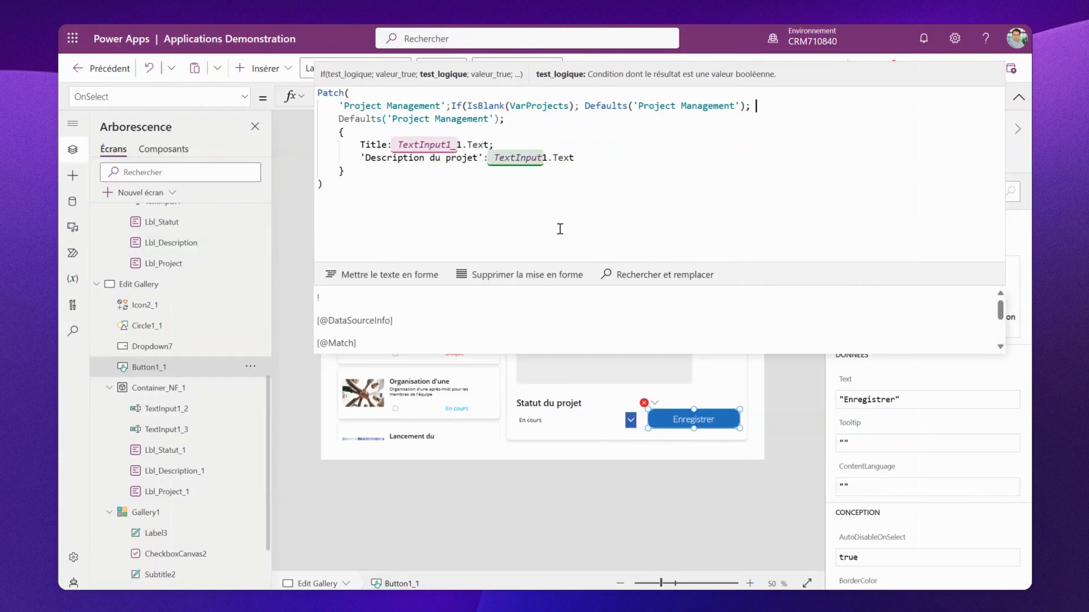
{"action": "type", "text": "Var"}
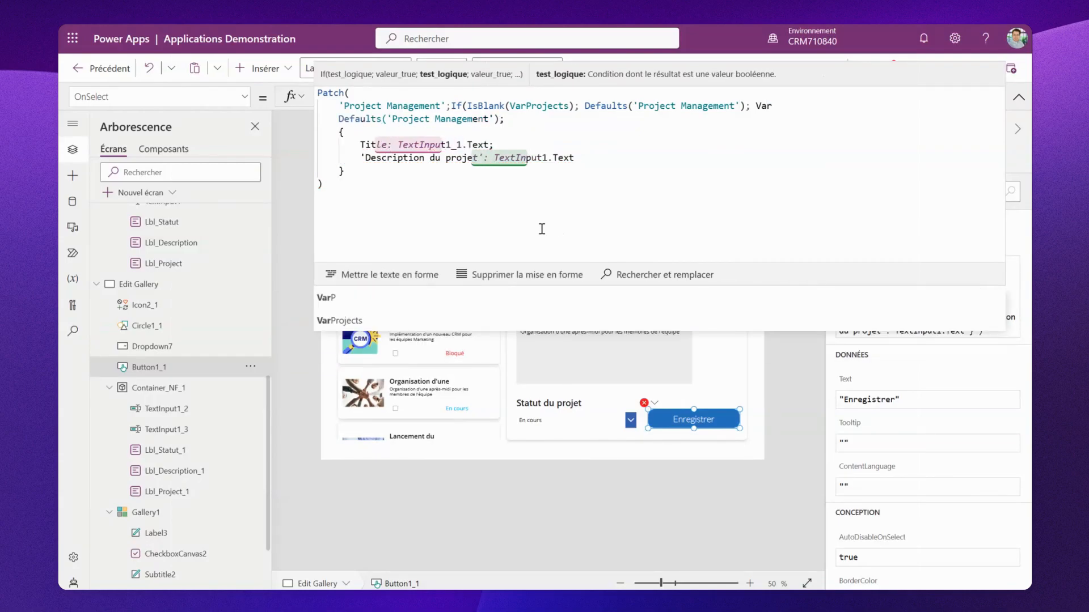
{"action": "key", "text": "Tab"}
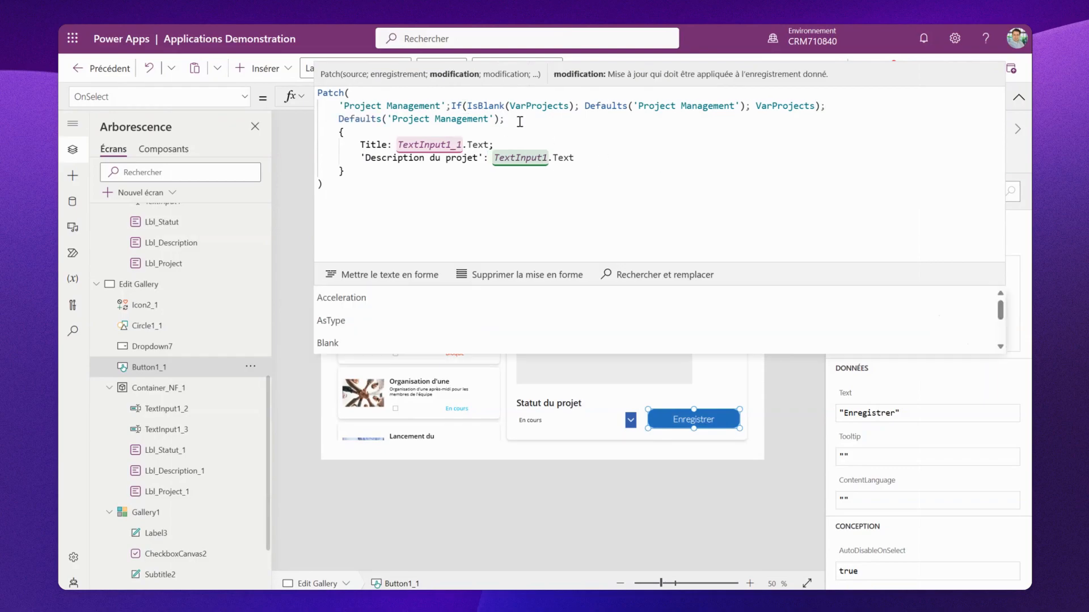
- Remove the old Defaults('Project Management') argument from the Patch formula and tidy the line breaks
{"action": "left_click_drag", "start_coordinate": [494, 119], "coordinate": [340, 121]}
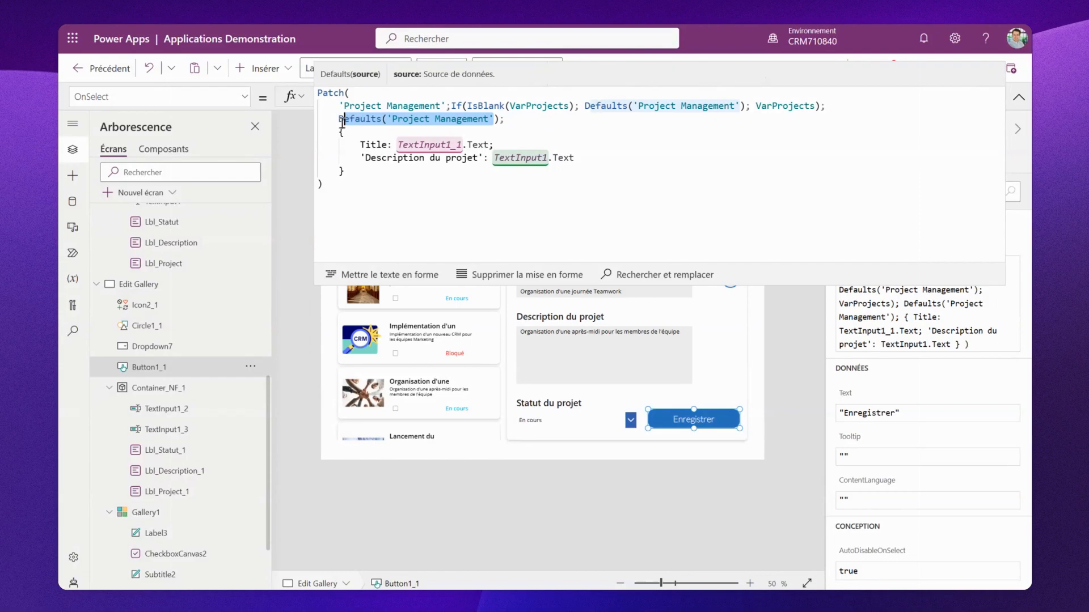
{"action": "key", "text": "BackSpace"}
{"action": "key", "text": "Delete"}
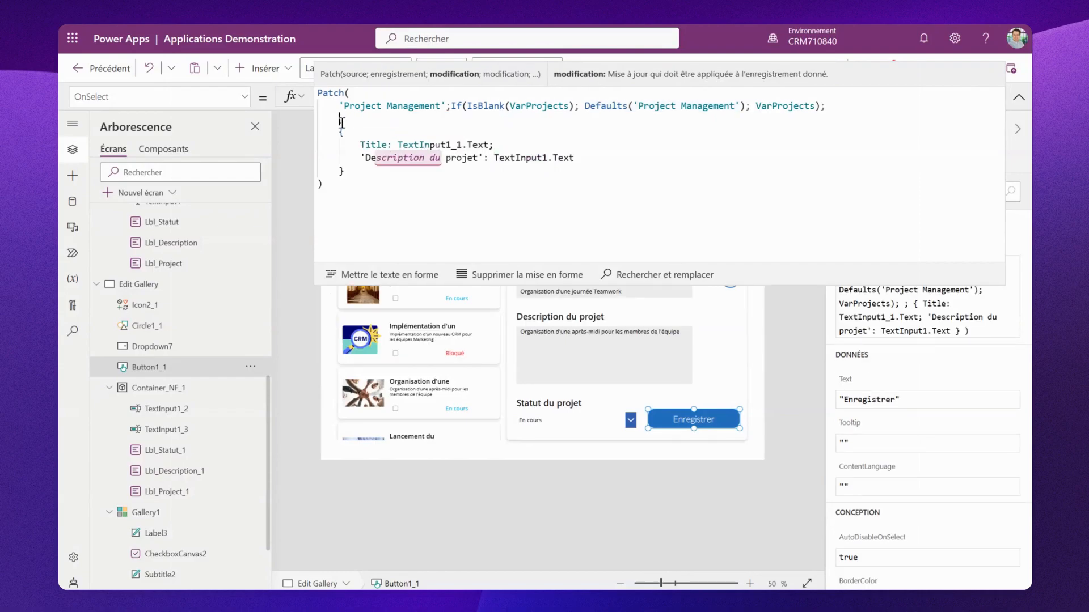
{"action": "left_click", "coordinate": [393, 282]}
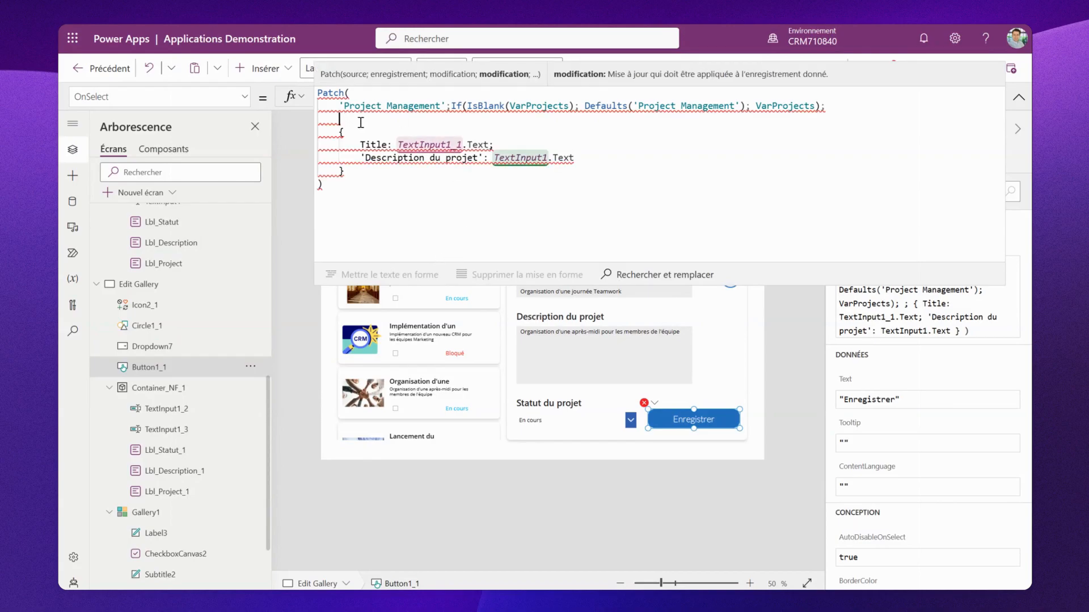
{"action": "key", "text": "Delete"}
{"action": "key", "text": "Delete"}
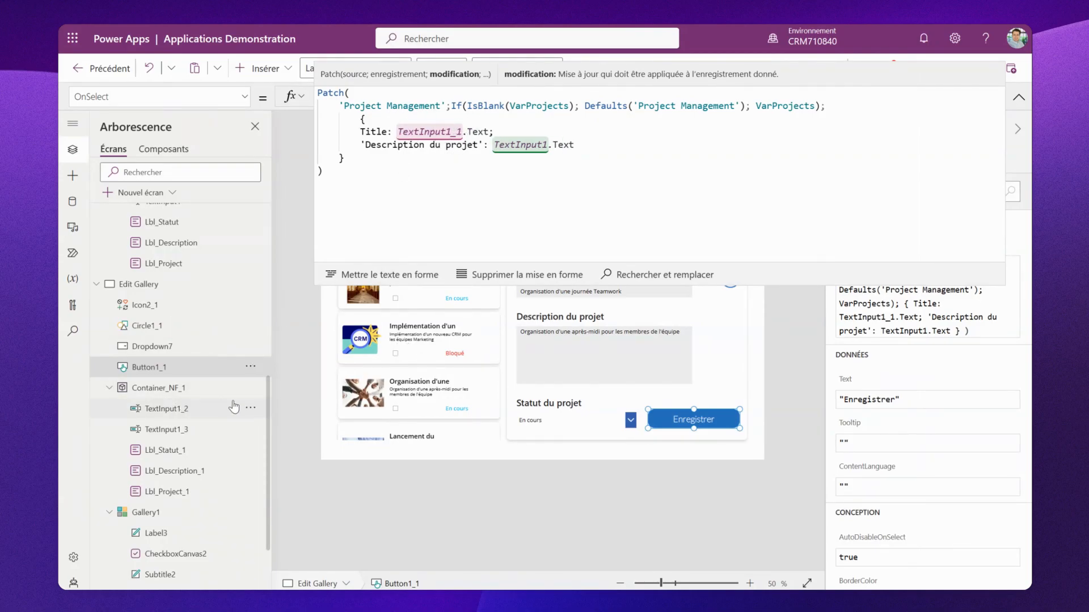
- Change the Title field's source in the Patch formula to TextInput1_2.Text
{"action": "left_click", "coordinate": [463, 130]}
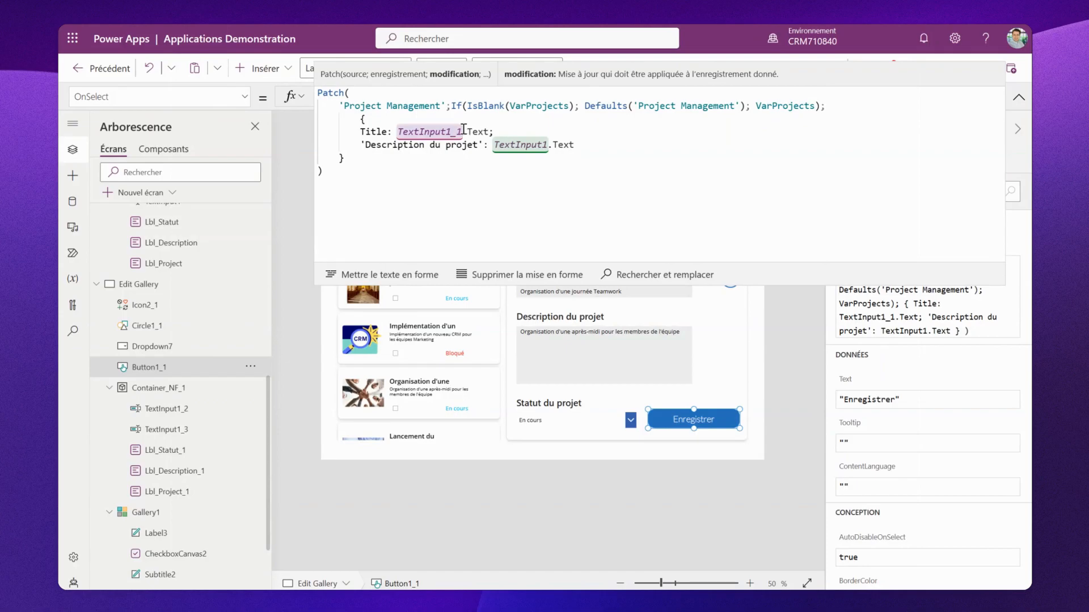
{"action": "key", "text": "BackSpace"}
{"action": "type", "text": "2"}
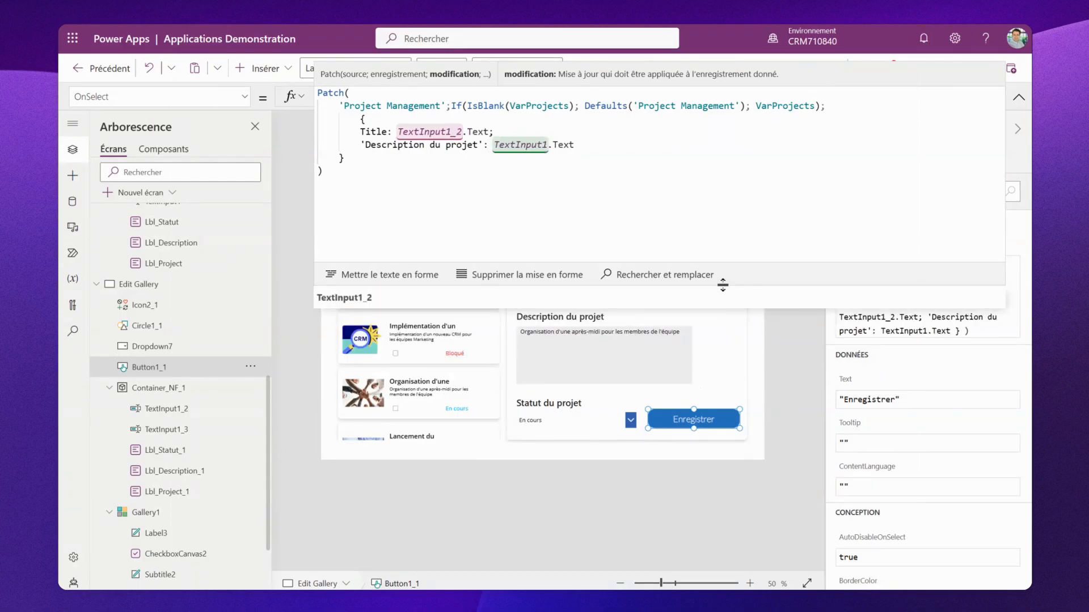
{"action": "left_click_drag", "start_coordinate": [725, 267], "coordinate": [726, 191]}
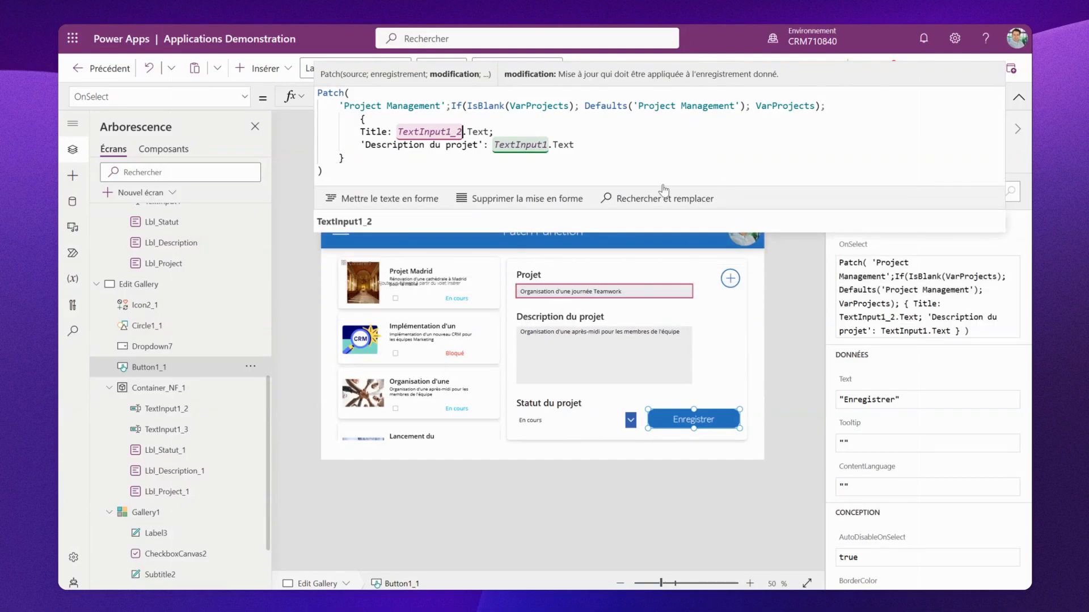
- Change the project description's source in the Patch formula to TextInput1_3.Text
{"action": "left_click", "coordinate": [547, 145]}
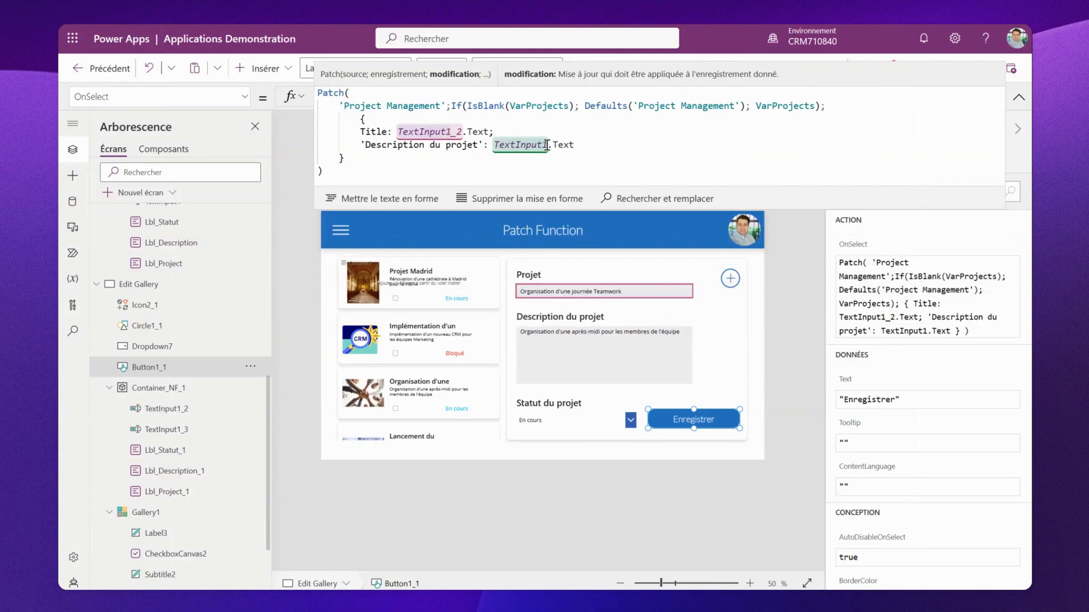
{"action": "type", "text": "_3"}
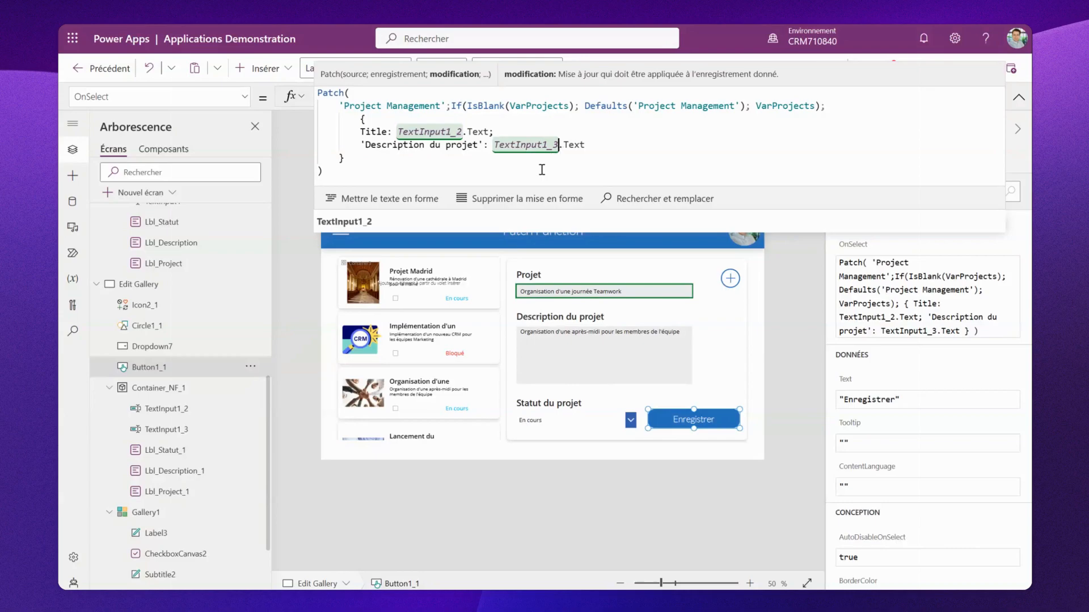
{"action": "left_click", "coordinate": [600, 148]}
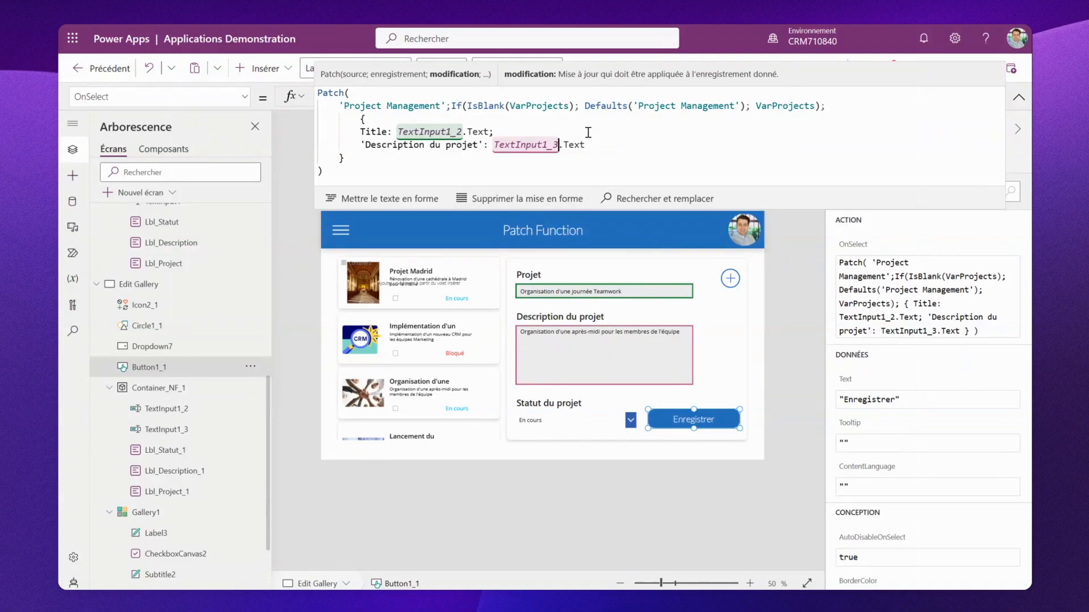
- Add a 'Statut du projet' field set to {Value:Dropdown7.Selected.Value} to the Patch record
{"action": "type", "text": ";"}
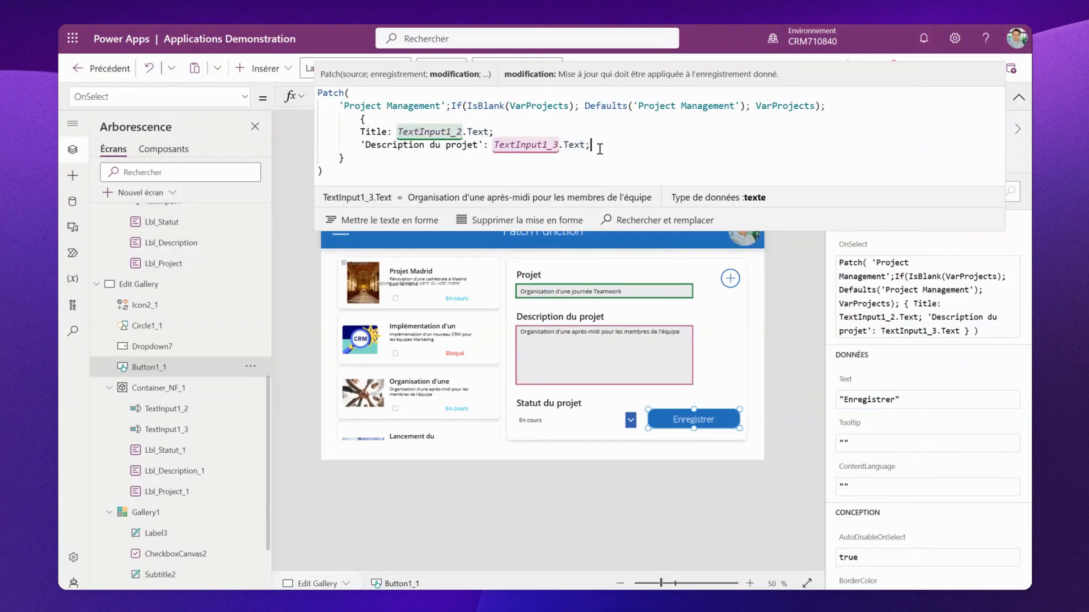
{"action": "key", "text": "Return"}
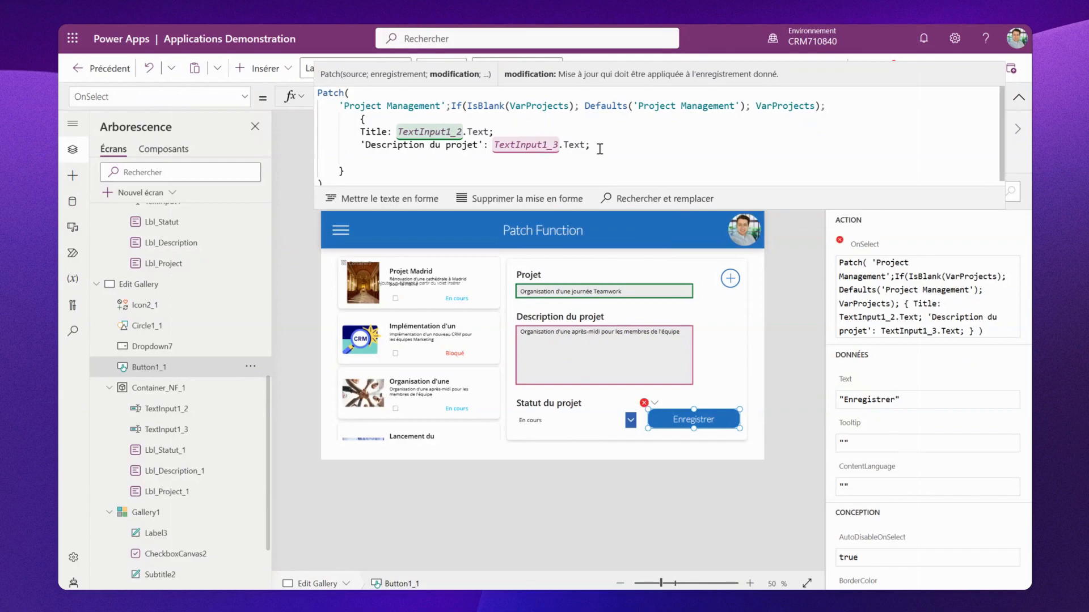
{"action": "type", "text": "St"}
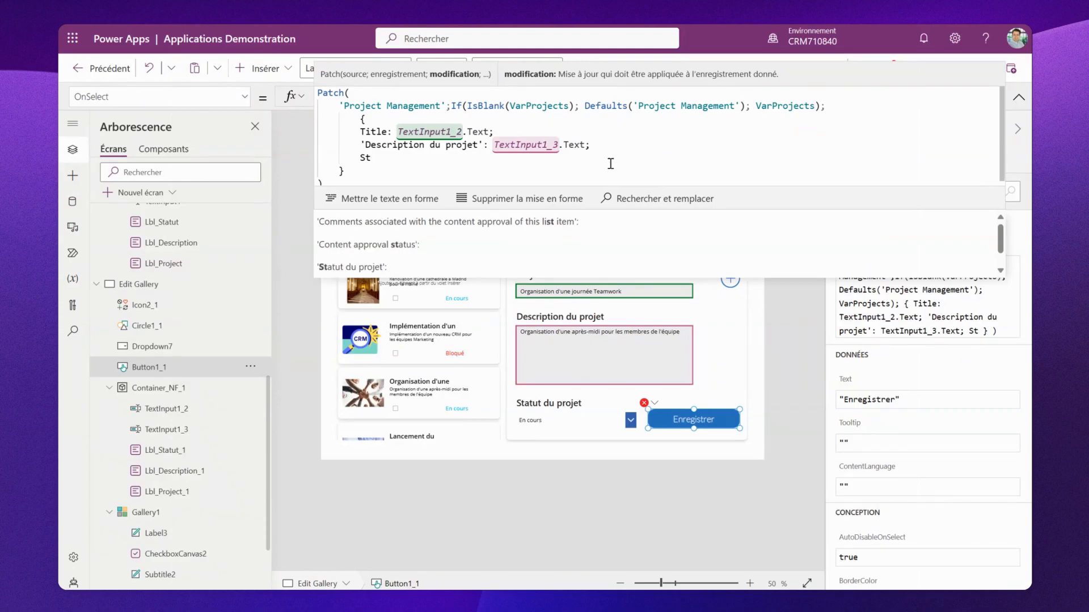
{"action": "left_click", "coordinate": [625, 269]}
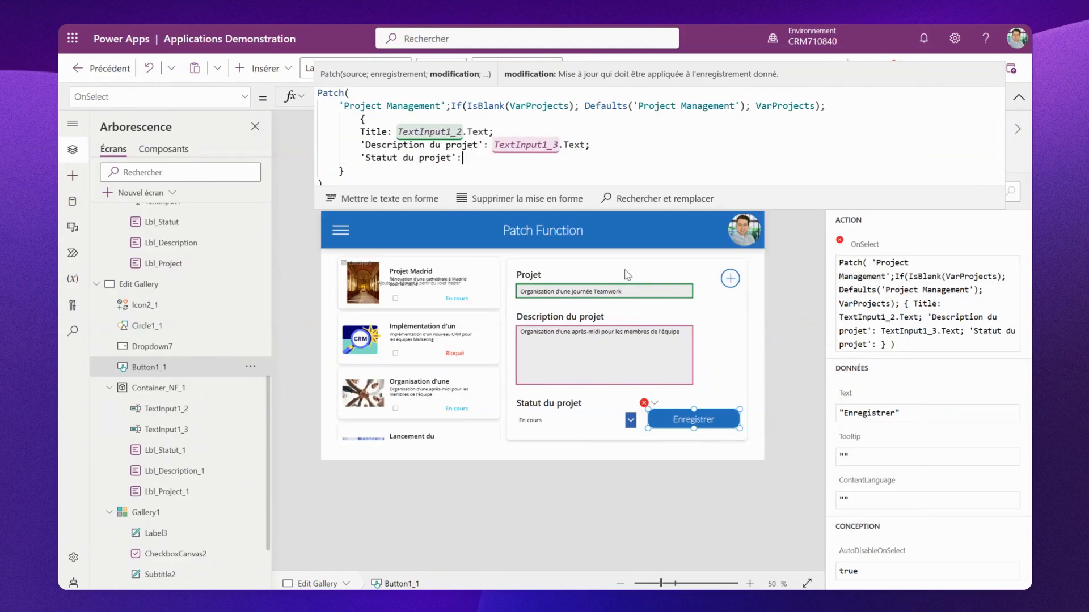
{"action": "type", "text": "{Value:"}
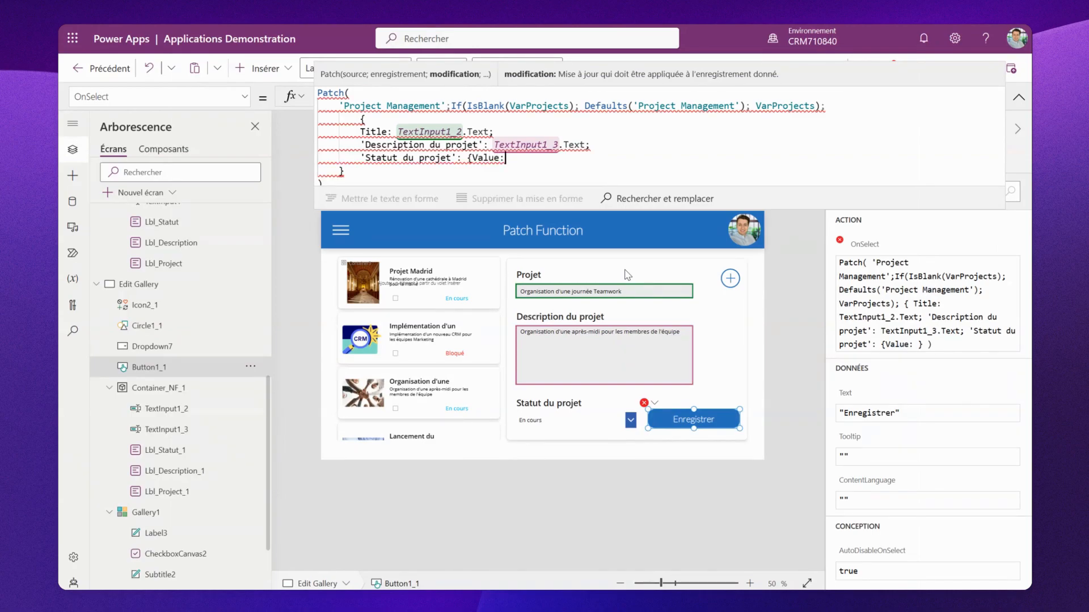
{"action": "type", "text": "Dropdown"}
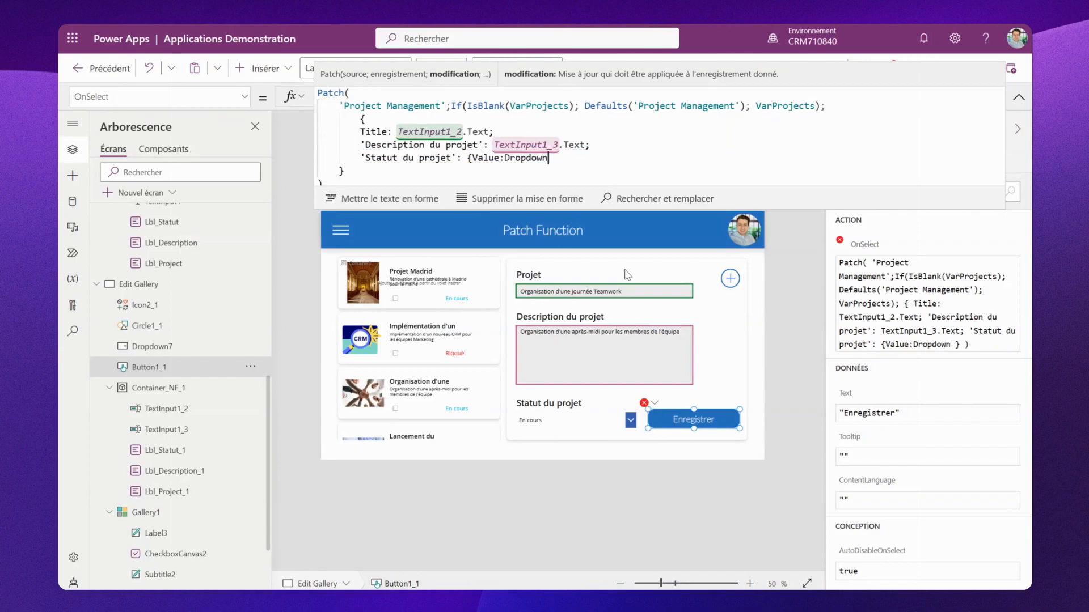
{"action": "type", "text": "7"}
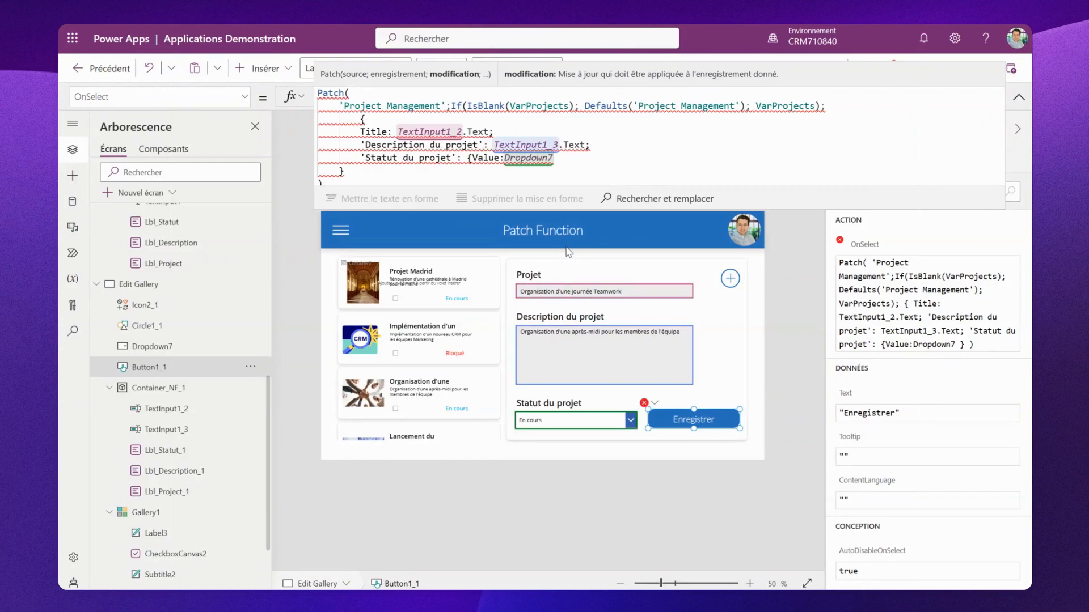
{"action": "type", "text": ".select"}
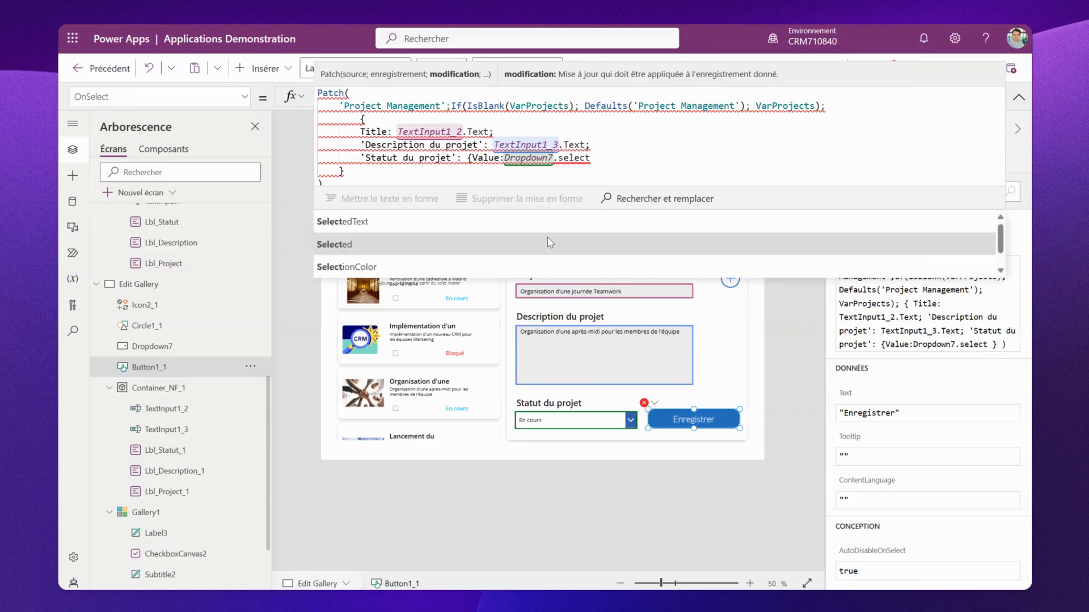
{"action": "left_click", "coordinate": [550, 243]}
{"action": "type", "text": ".v"}
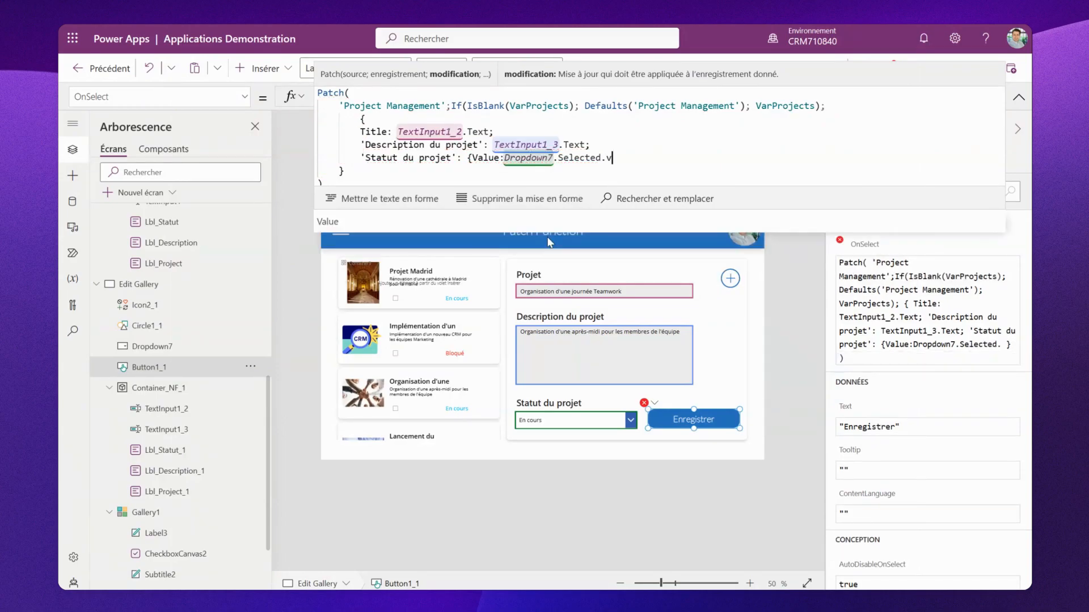
{"action": "left_click", "coordinate": [552, 222]}
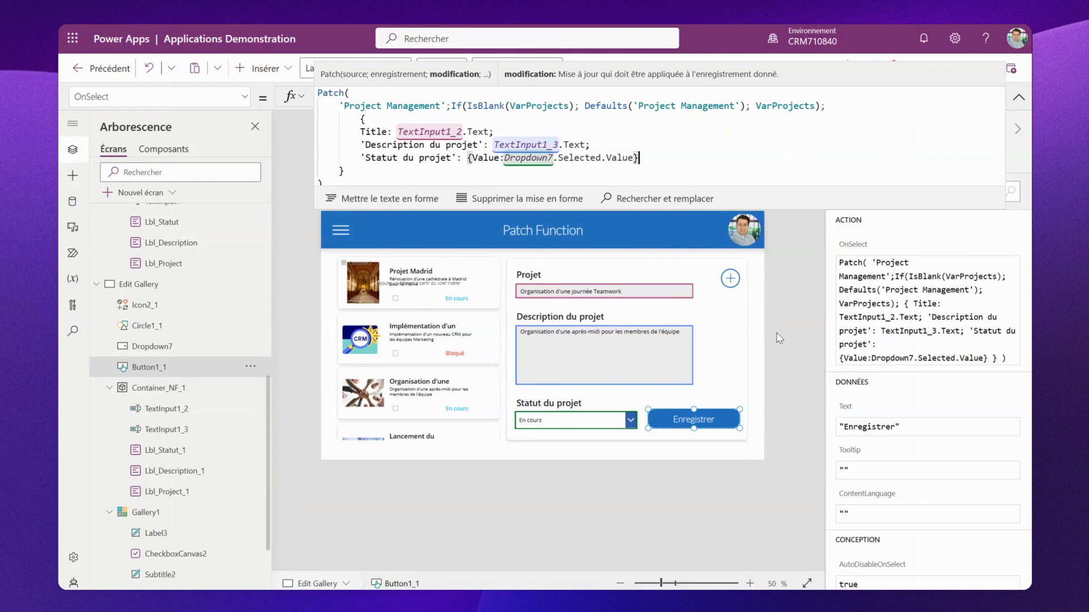
- Replace the add icon's OnSelect formula with Set(VarProjects;Blank())
{"action": "left_click_drag", "start_coordinate": [794, 209], "coordinate": [787, 137]}
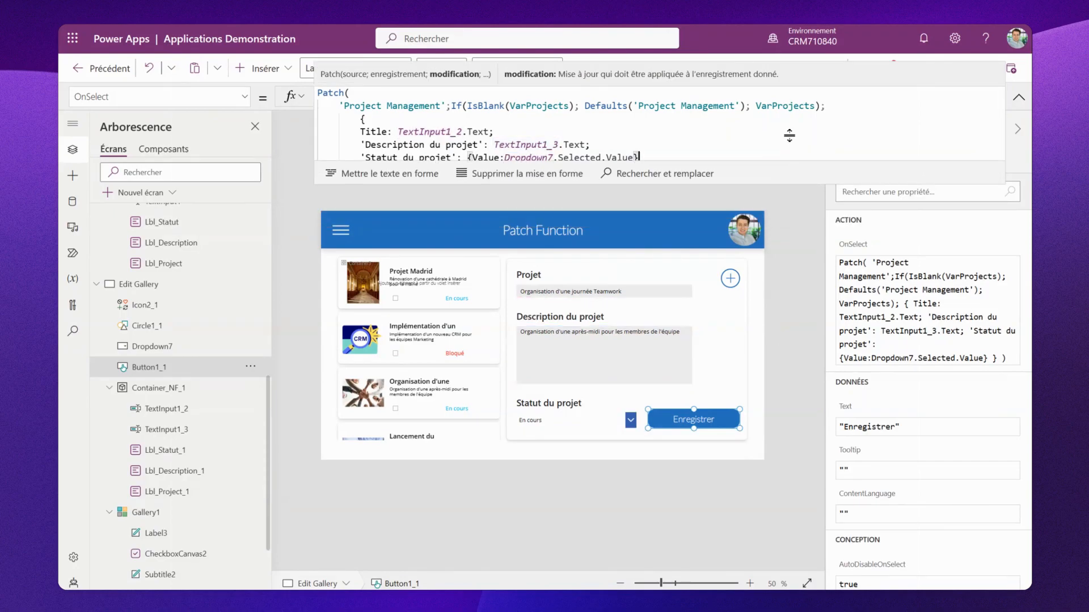
{"action": "left_click", "coordinate": [729, 279]}
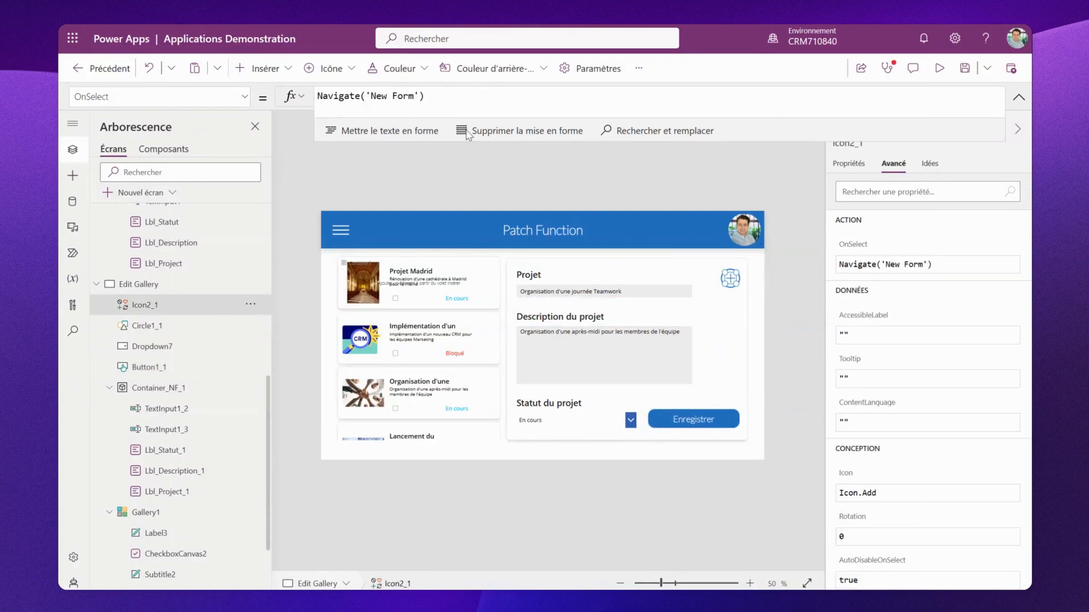
{"action": "left_click_drag", "start_coordinate": [425, 96], "coordinate": [323, 98]}
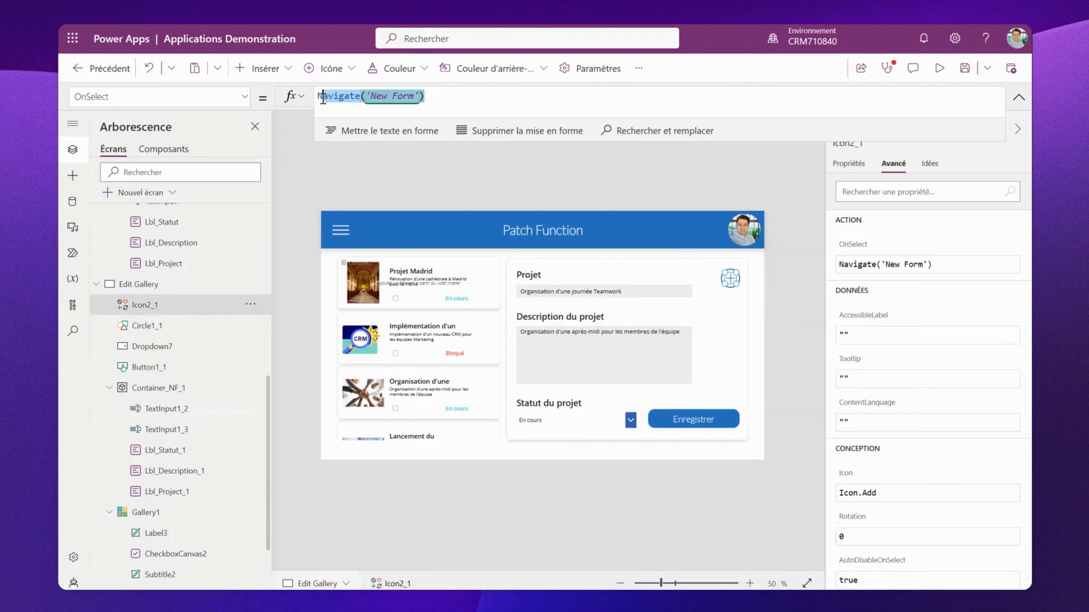
{"action": "key", "text": "End"}
{"action": "type", "text": "Set"}
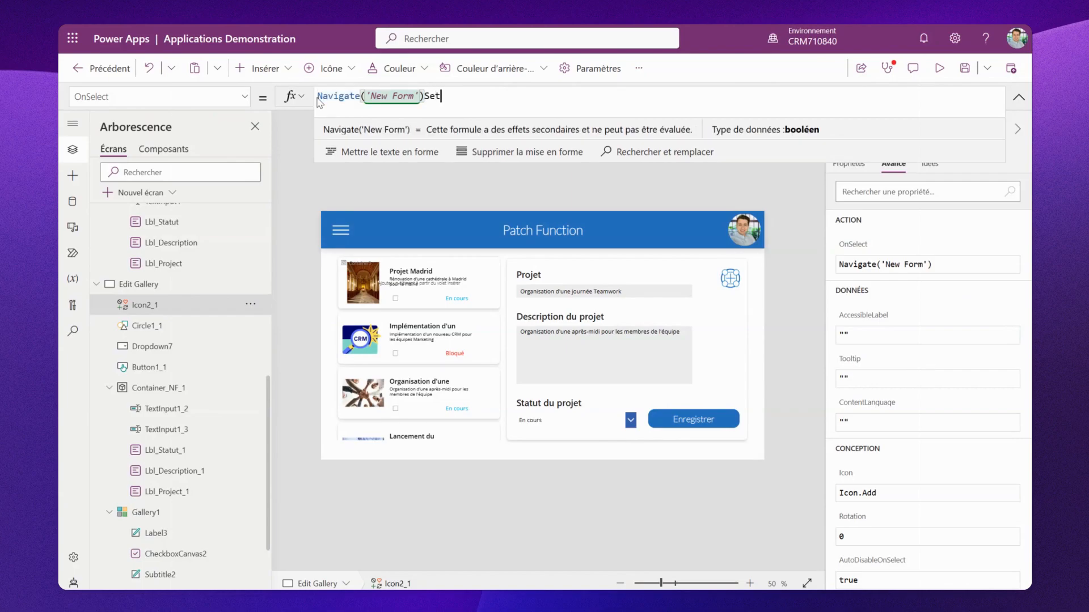
{"action": "left_click_drag", "start_coordinate": [319, 97], "coordinate": [431, 96]}
{"action": "key", "text": "BackSpace"}
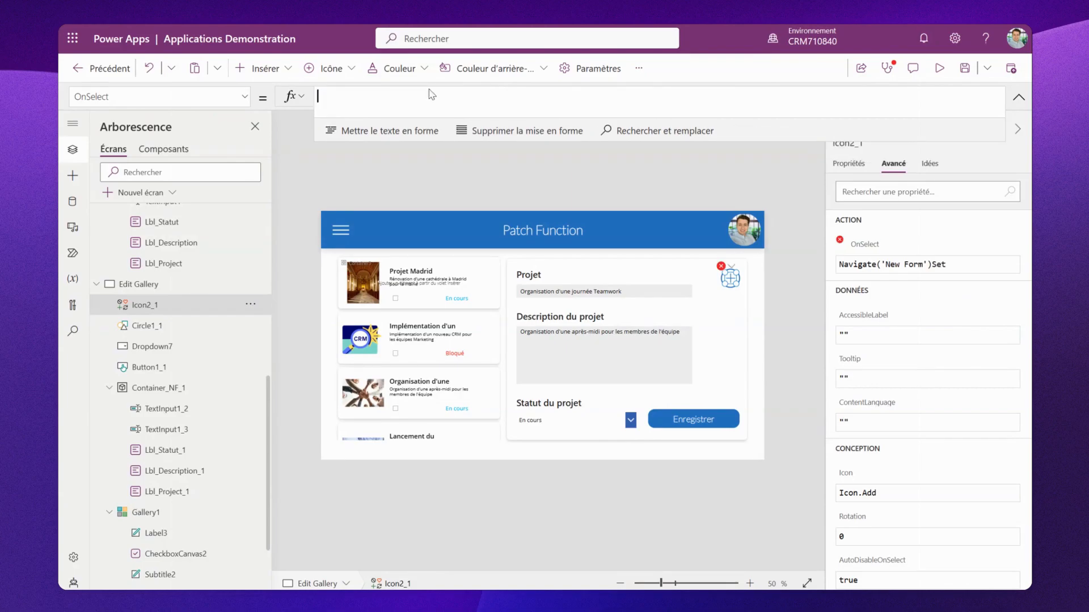
{"action": "type", "text": "Set"}
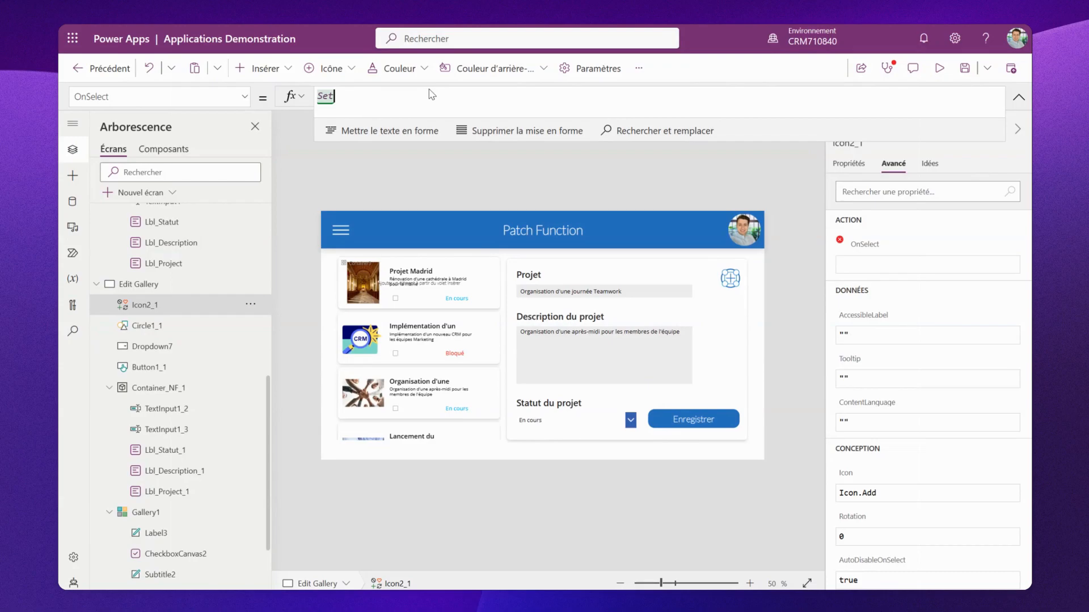
{"action": "type", "text": "(varp"}
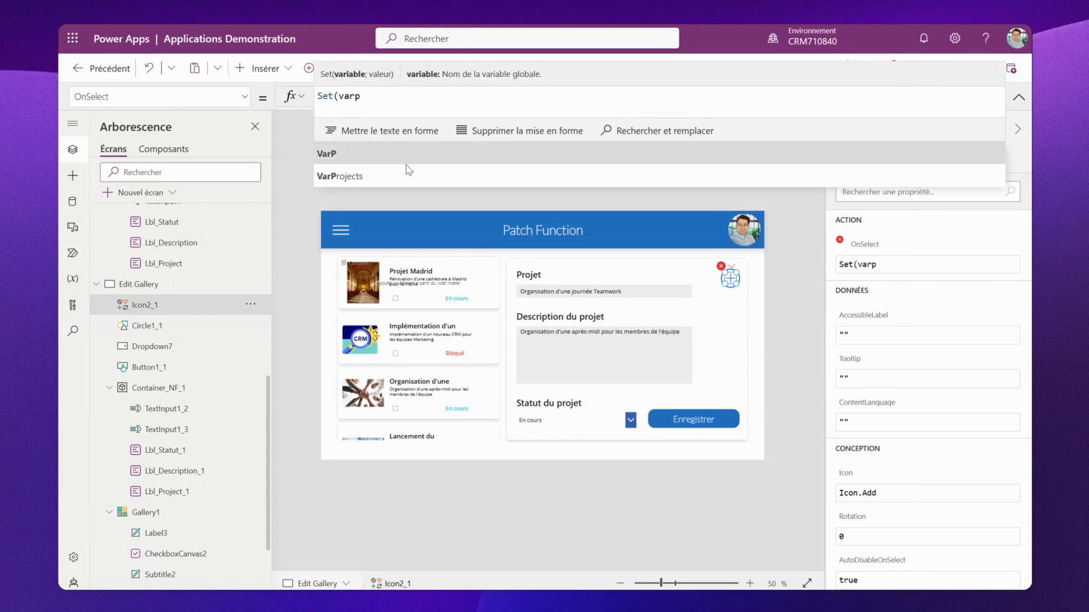
{"action": "left_click", "coordinate": [409, 175]}
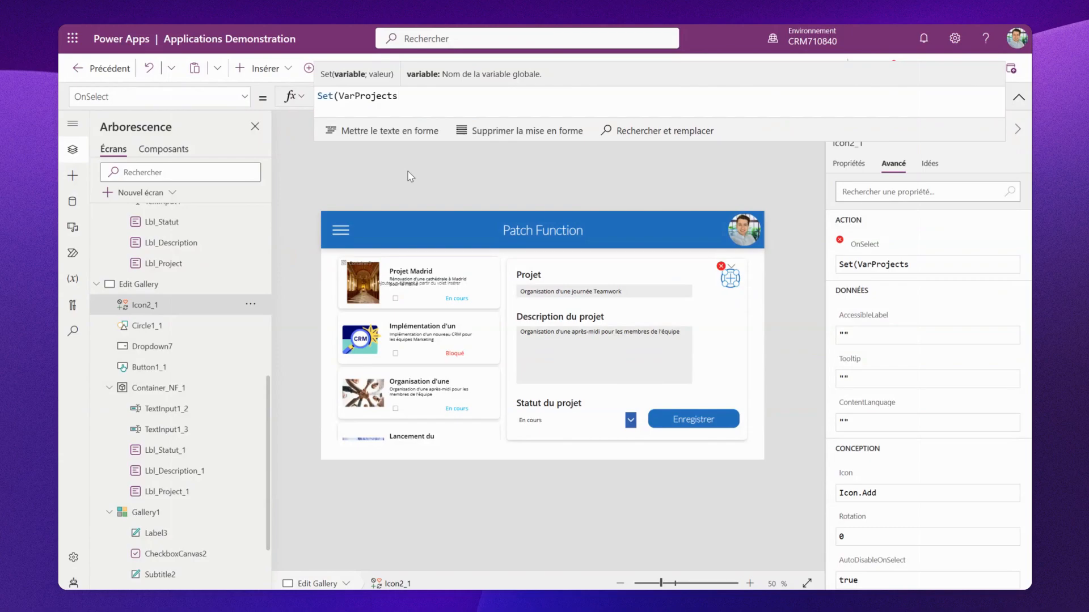
{"action": "type", "text": ";Bla"}
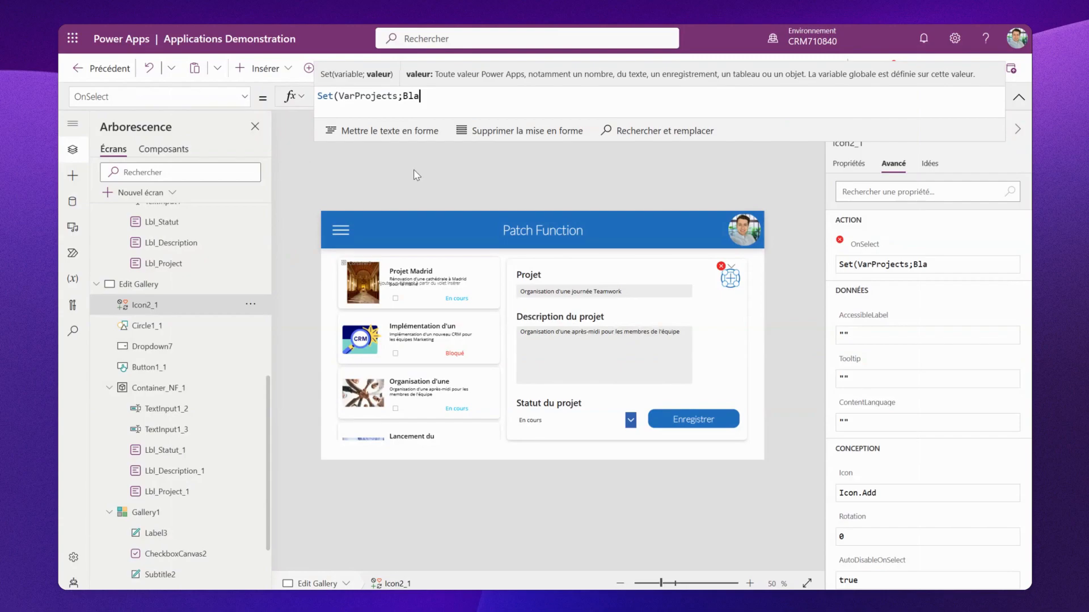
{"action": "left_click", "coordinate": [419, 153]}
{"action": "type", "text": "()"}
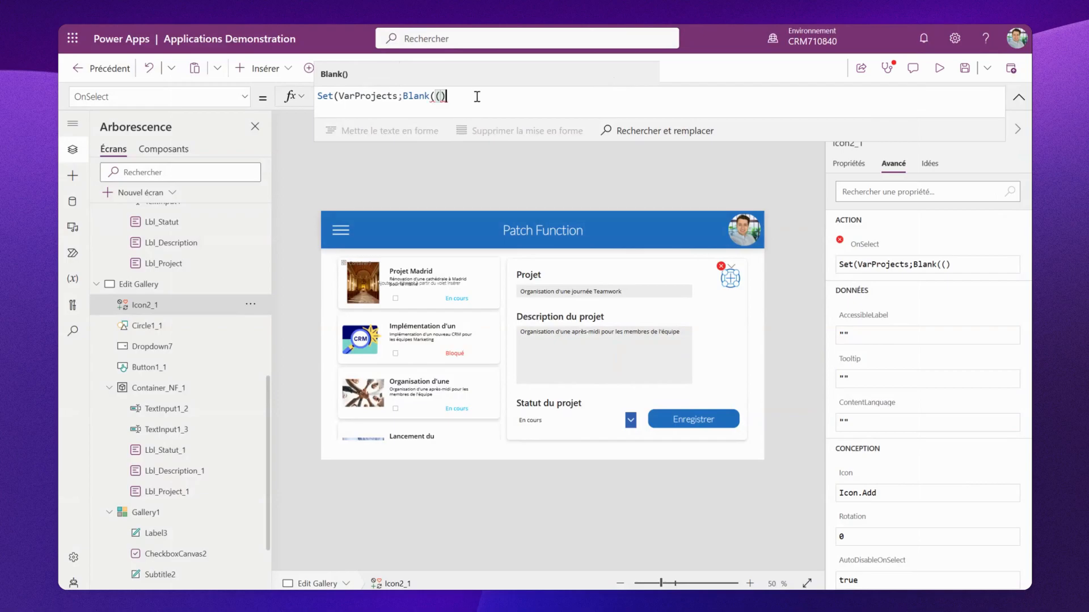
{"action": "key", "text": "BackSpace"}
{"action": "key", "text": "BackSpace"}
{"action": "type", "text": ")"}
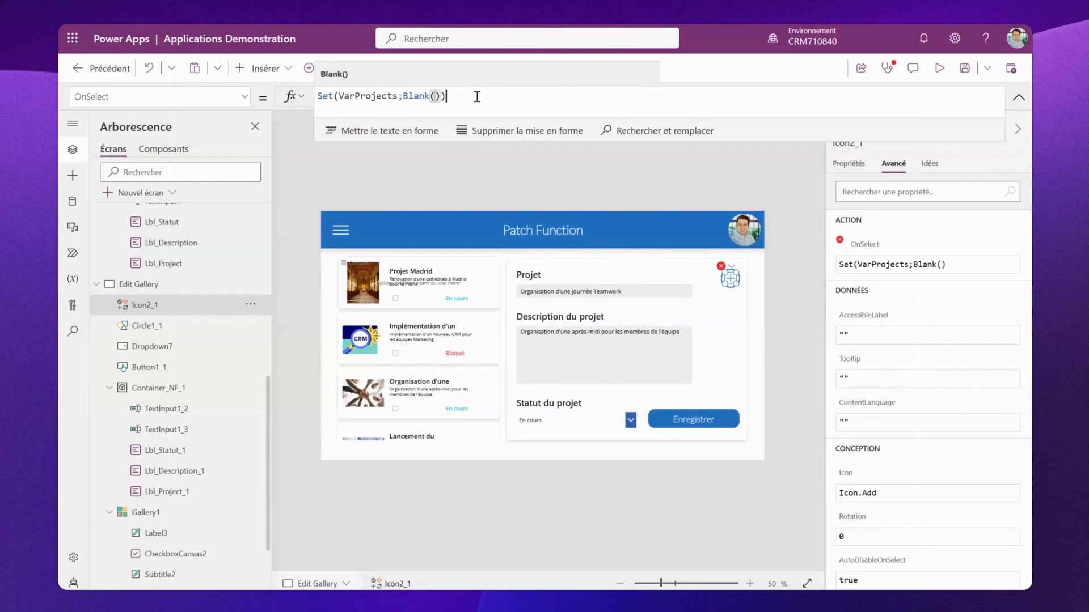
{"action": "type", "text": ")"}
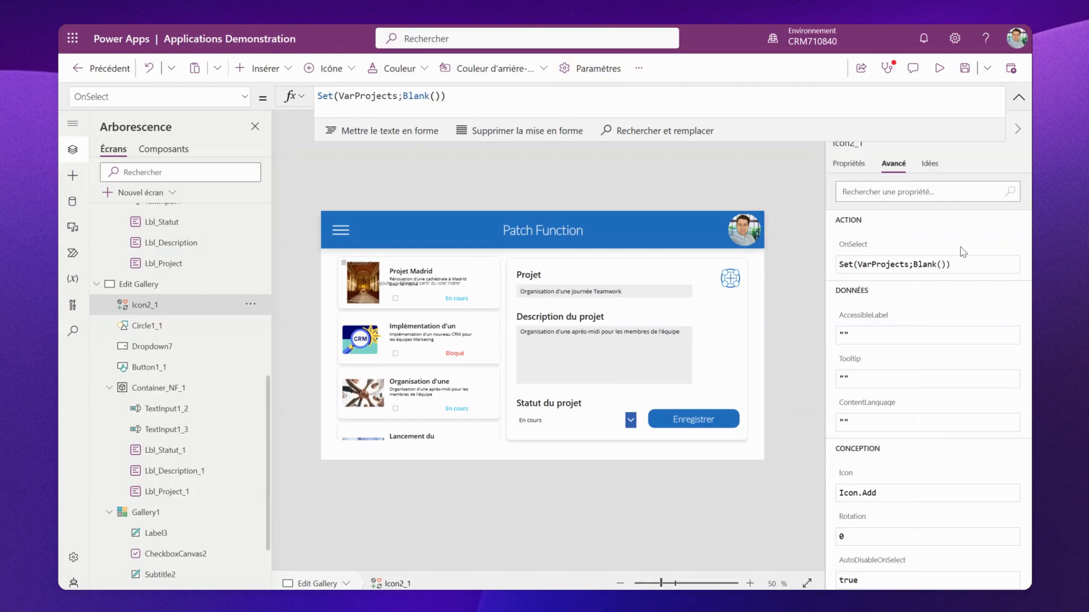
- Test the add icon in the editor, switching the status dropdown to Finalisé and checking the description input
{"action": "left_click", "coordinate": [713, 188]}
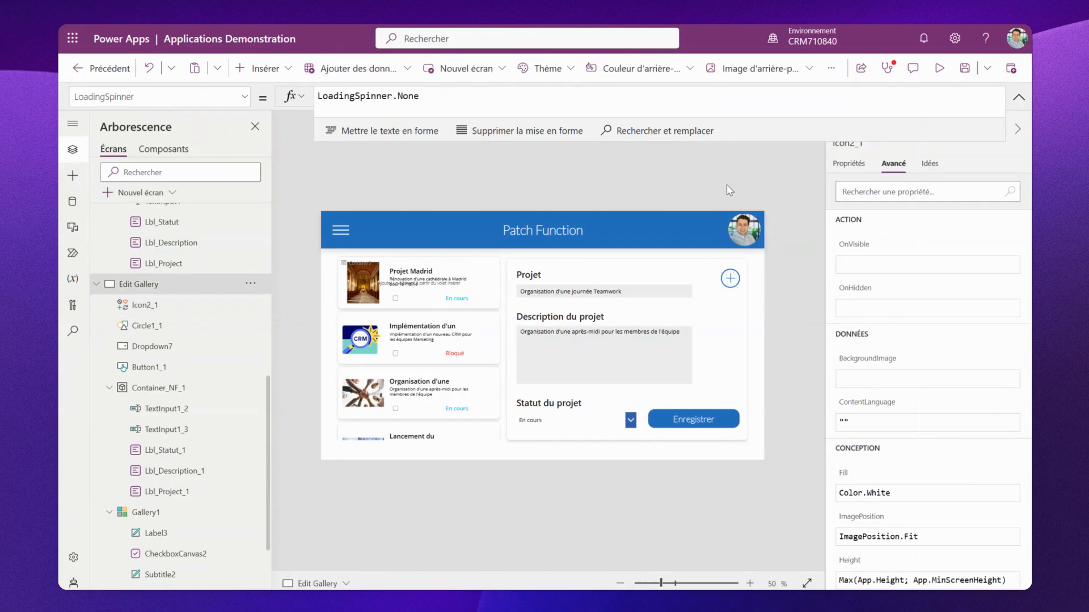
{"action": "left_click", "coordinate": [731, 285], "text": "alt"}
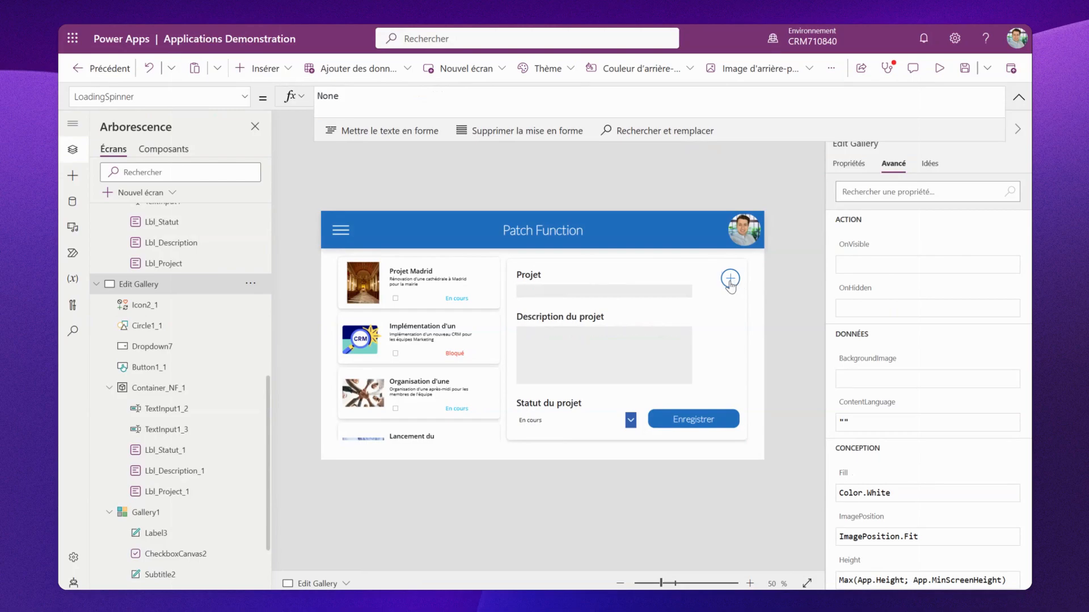
{"action": "left_click", "coordinate": [587, 426]}
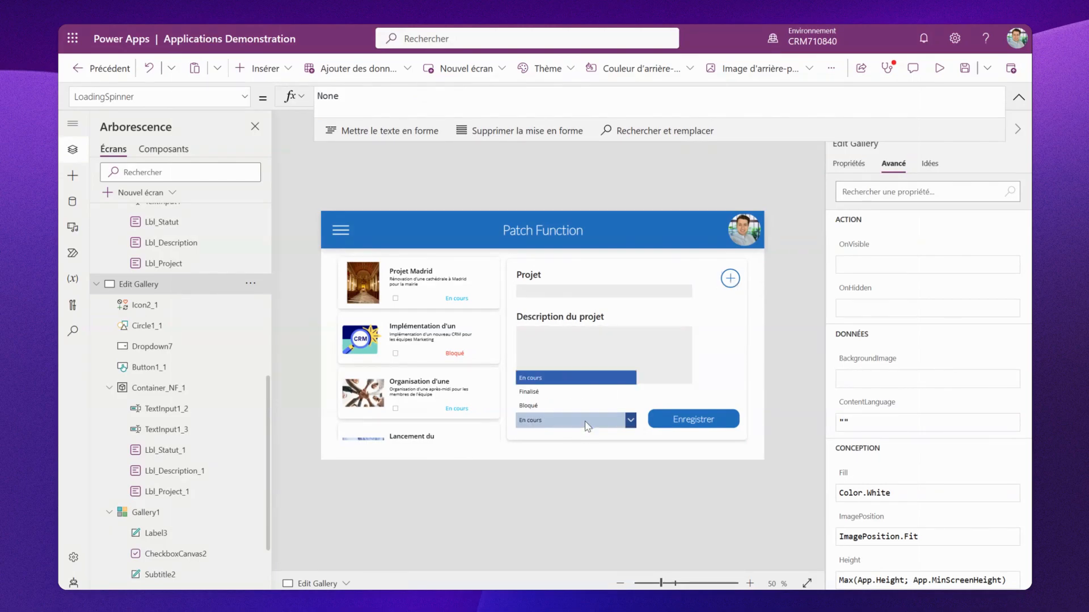
{"action": "left_click", "coordinate": [555, 393]}
{"action": "left_click", "coordinate": [730, 280]}
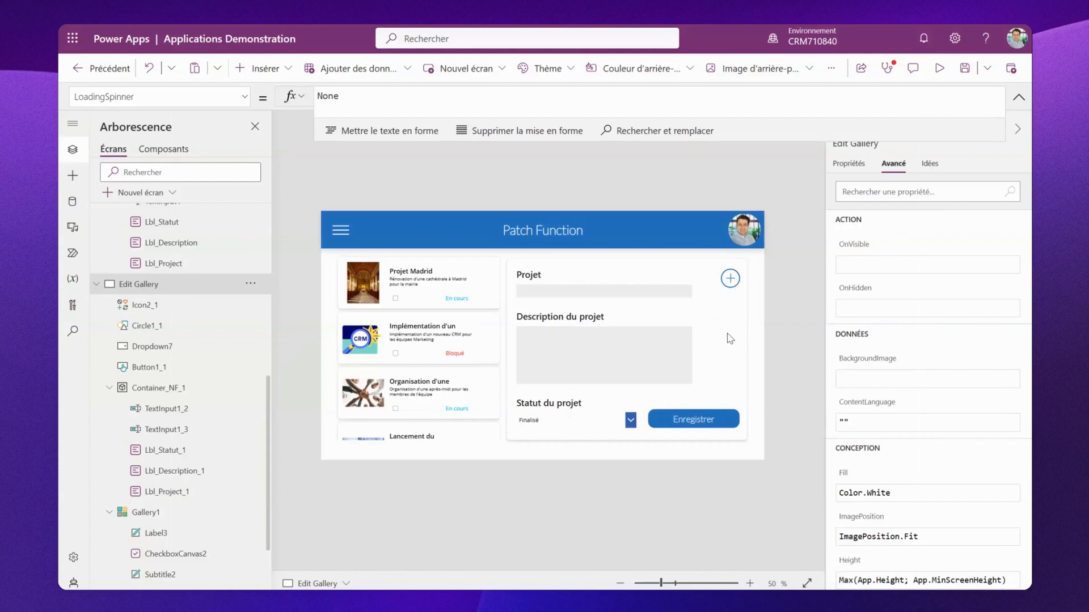
{"action": "left_click", "coordinate": [612, 356]}
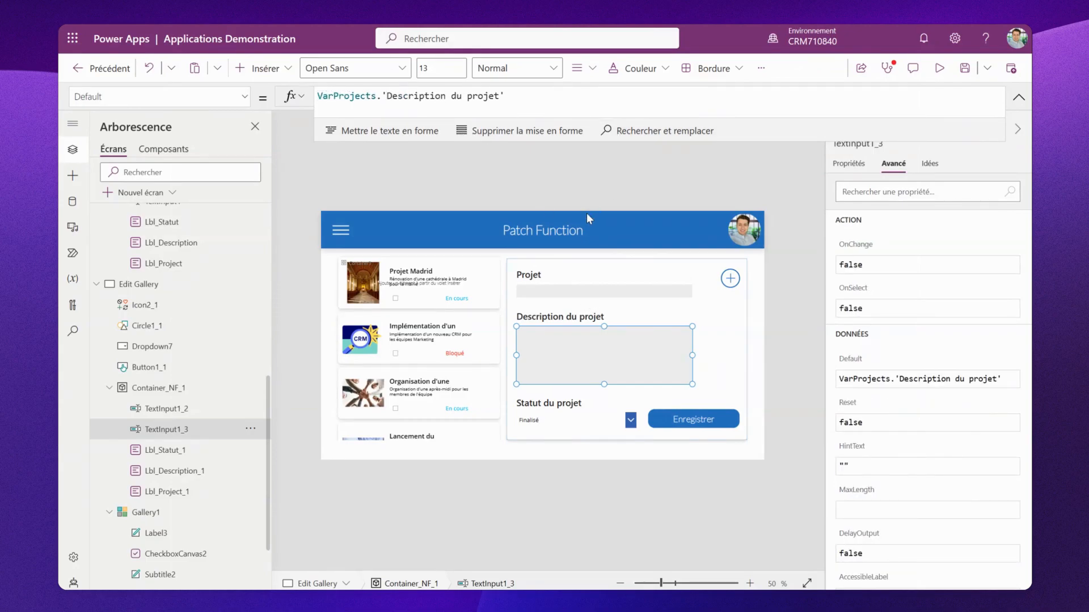
- Preview the app, select gallery projects, and use the add icon to clear the edit form
{"action": "left_click", "coordinate": [939, 69]}
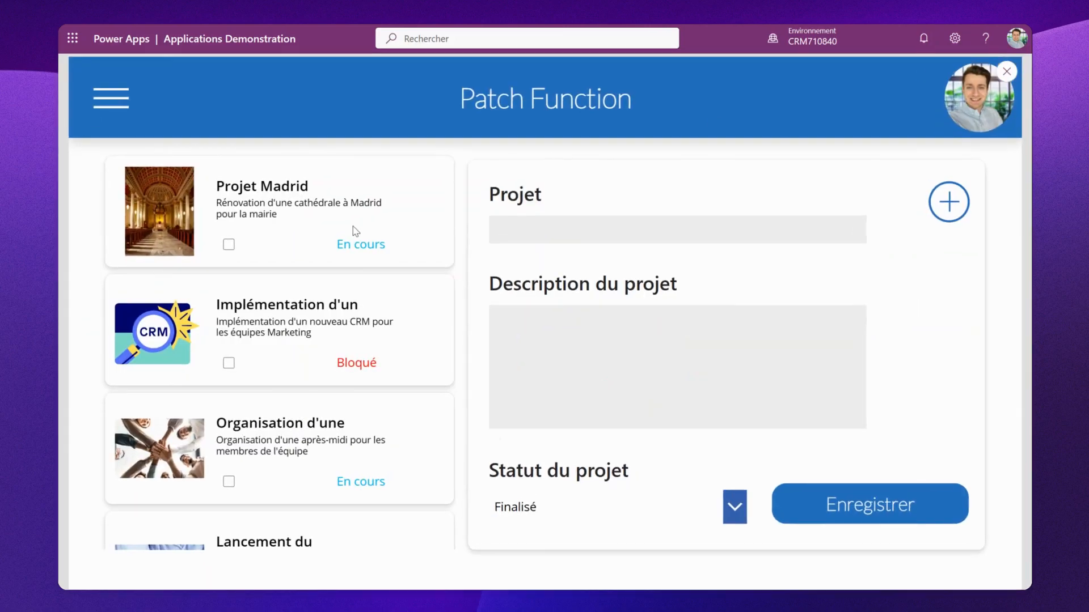
{"action": "left_click", "coordinate": [147, 340]}
{"action": "left_click", "coordinate": [161, 187]}
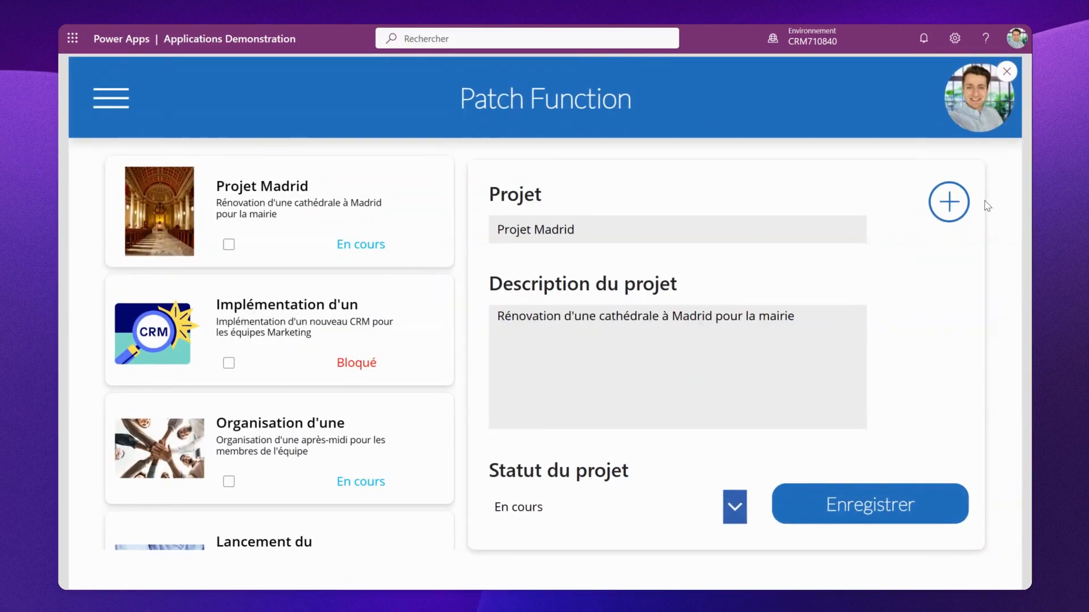
{"action": "left_click", "coordinate": [949, 206]}
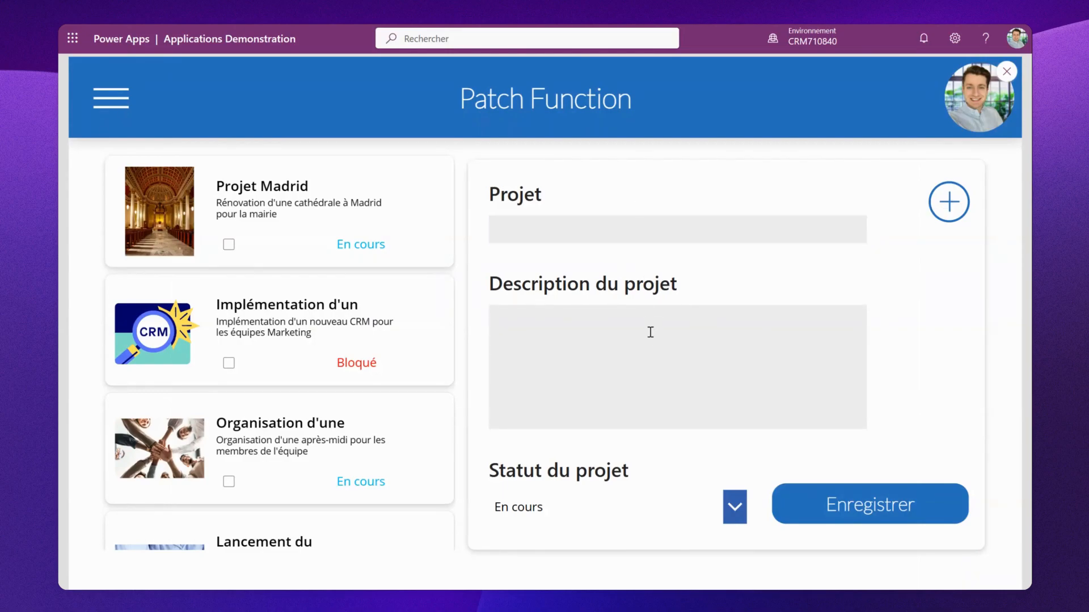
{"action": "left_click", "coordinate": [1007, 71]}
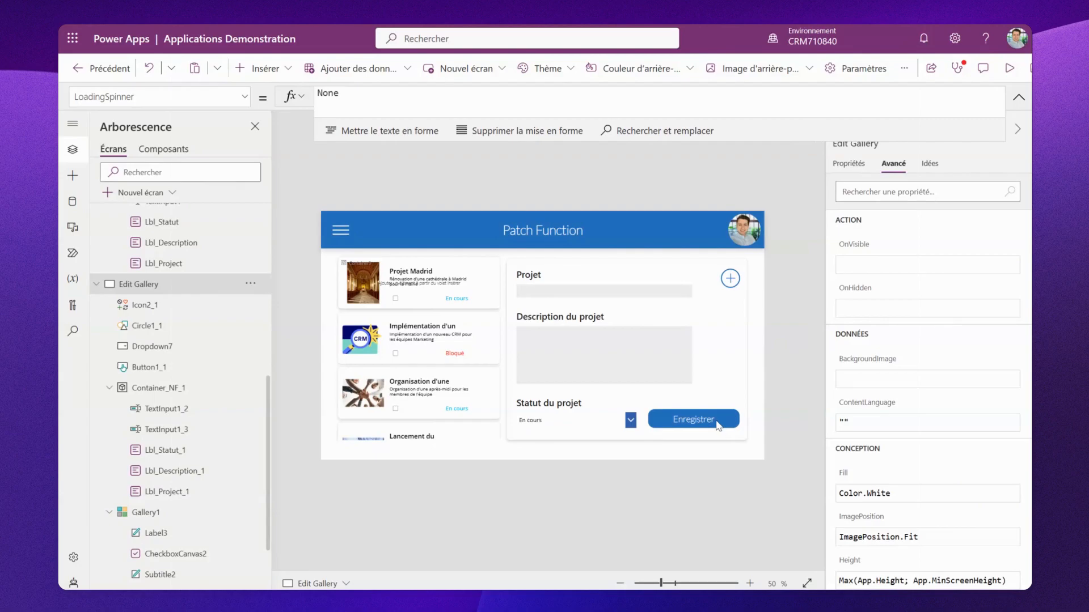
{"action": "left_click", "coordinate": [717, 420]}
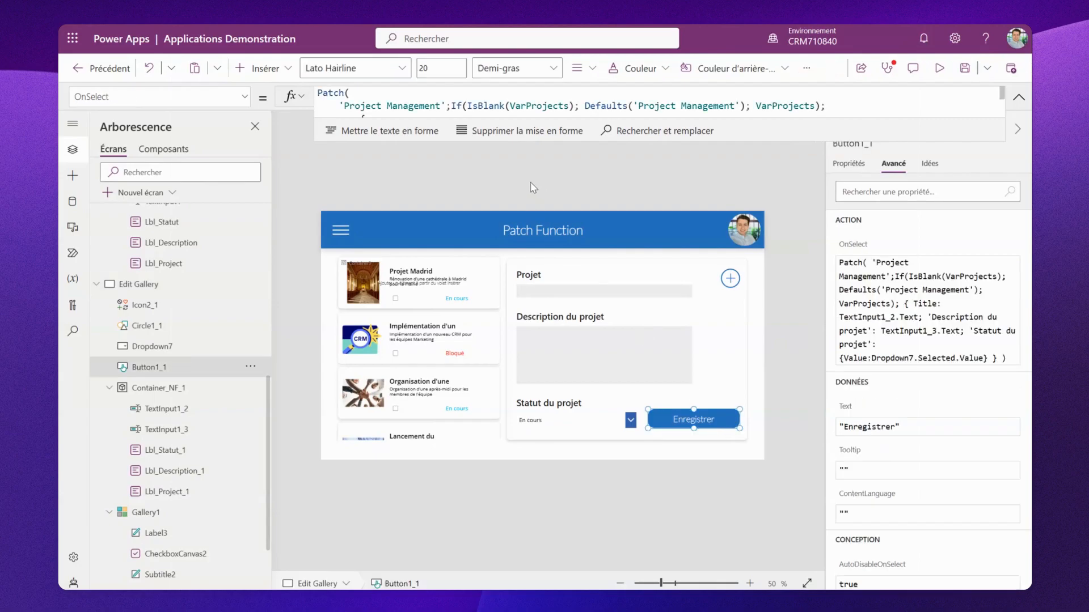
- Format the save button's OnSelect Patch formula for readability
{"action": "left_click_drag", "start_coordinate": [509, 140], "coordinate": [513, 214]}
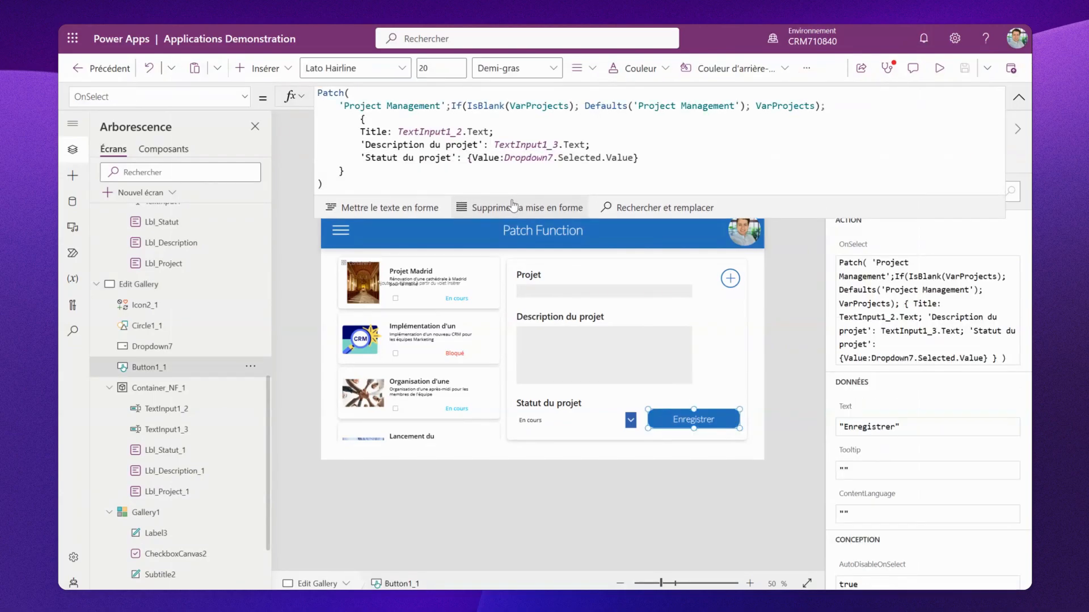
{"action": "left_click", "coordinate": [390, 208]}
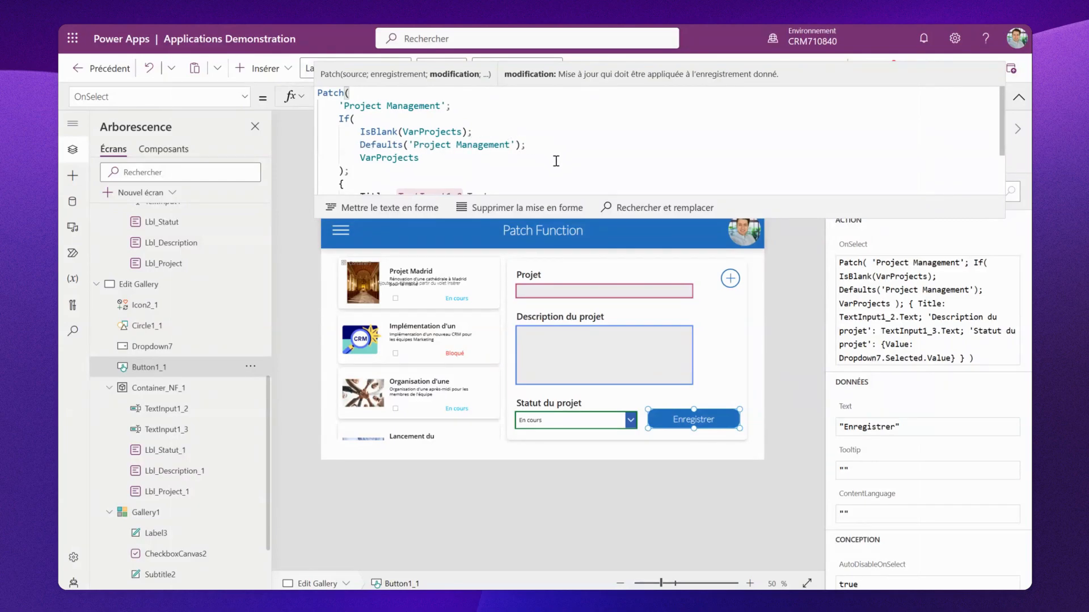
{"action": "scroll", "coordinate": [553, 161], "scroll_direction": "down", "scroll_amount": 2}
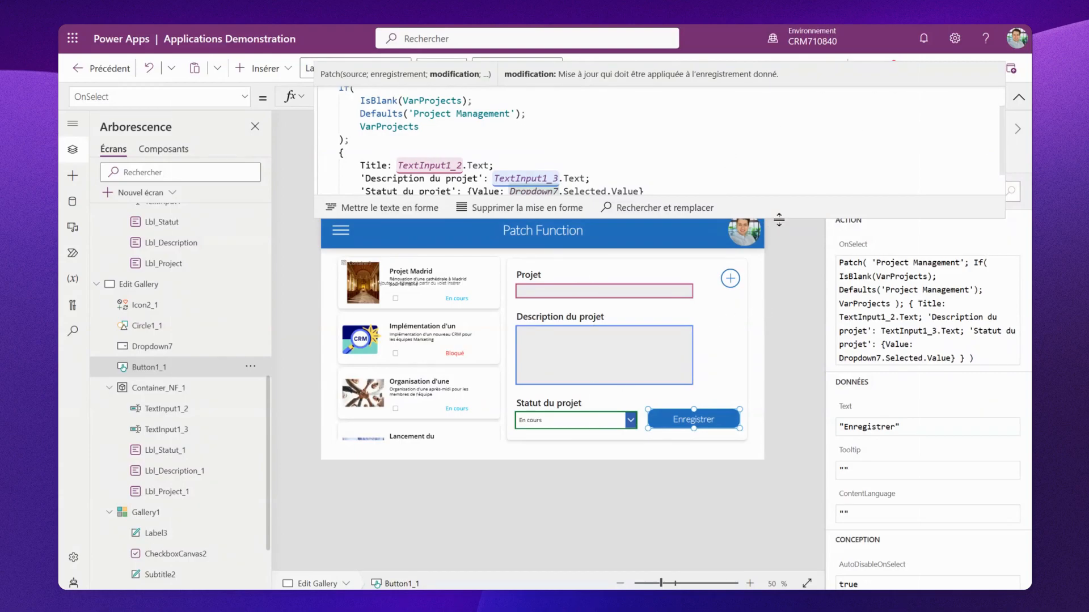
{"action": "left_click_drag", "start_coordinate": [779, 219], "coordinate": [762, 82]}
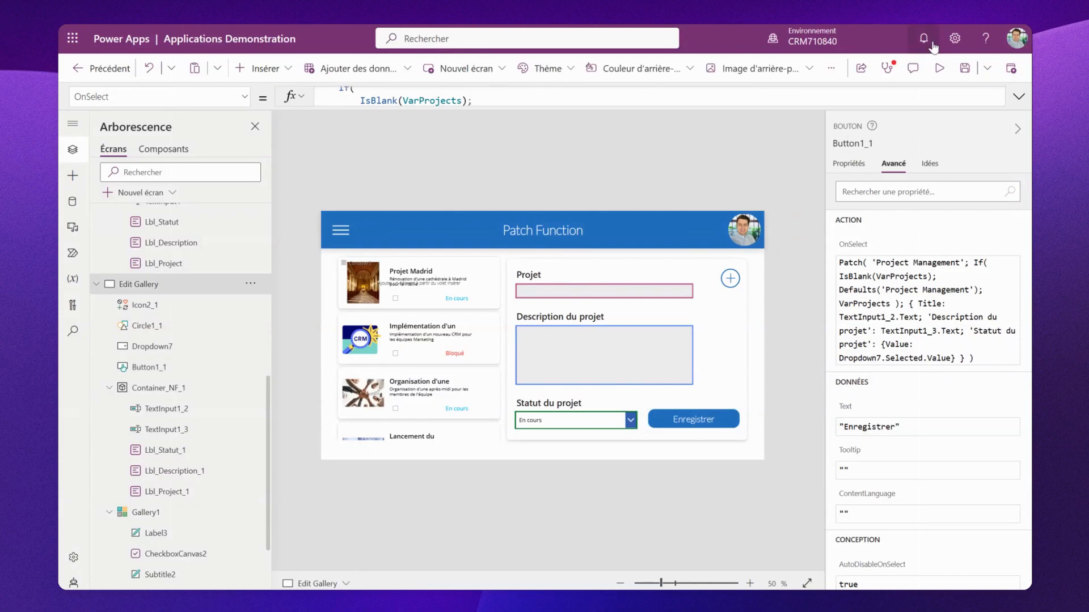
- Preview the app, rename Projet Madrid to Projet Barcelone, set its status to Finalisé, and save it
{"action": "left_click", "coordinate": [941, 69]}
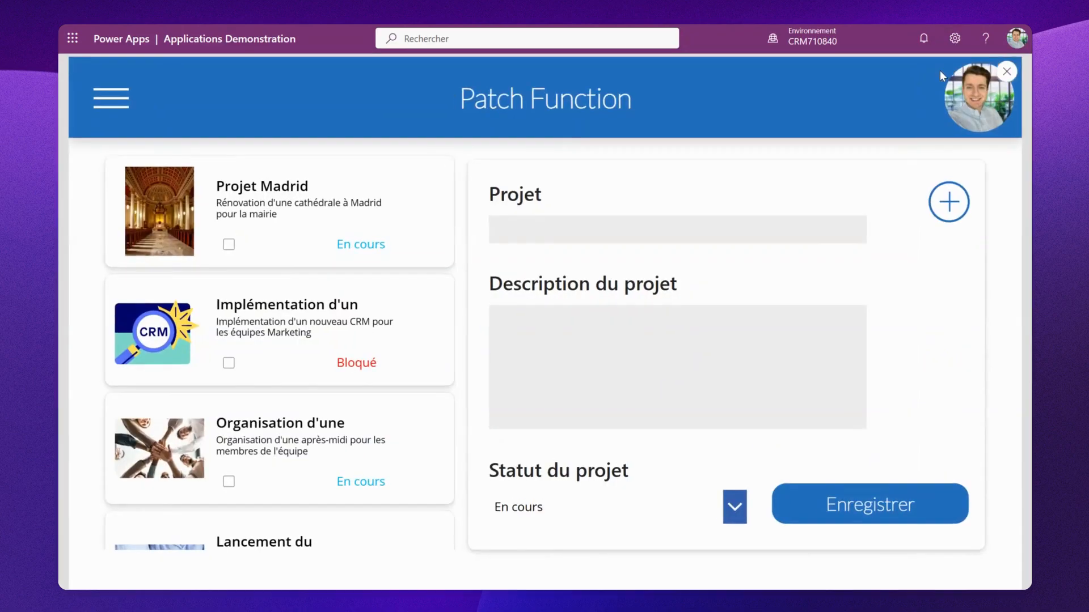
{"action": "left_click", "coordinate": [182, 216]}
{"action": "left_click_drag", "start_coordinate": [576, 228], "coordinate": [537, 228]}
{"action": "type", "text": "Bo"}
{"action": "type", "text": "rojet Bar"}
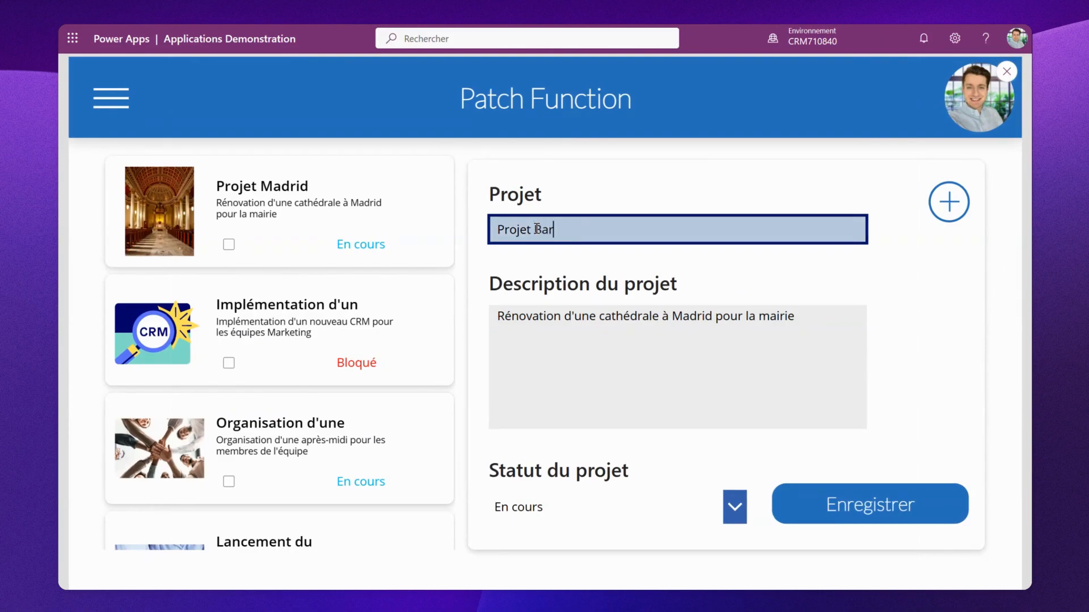
{"action": "type", "text": "celone"}
{"action": "left_click", "coordinate": [687, 460]}
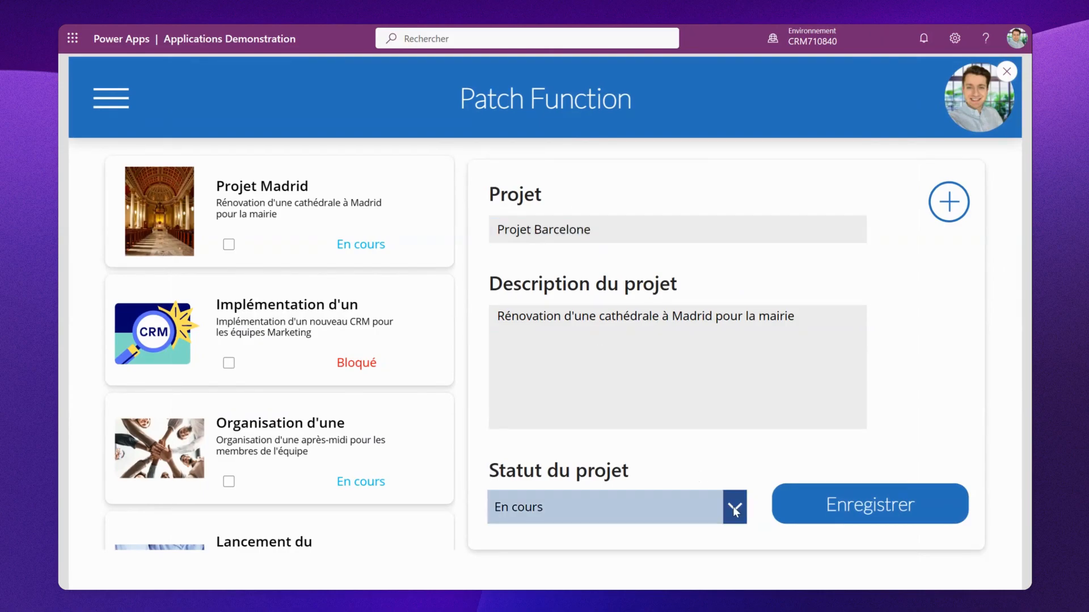
{"action": "left_click", "coordinate": [734, 510]}
{"action": "left_click", "coordinate": [644, 451]}
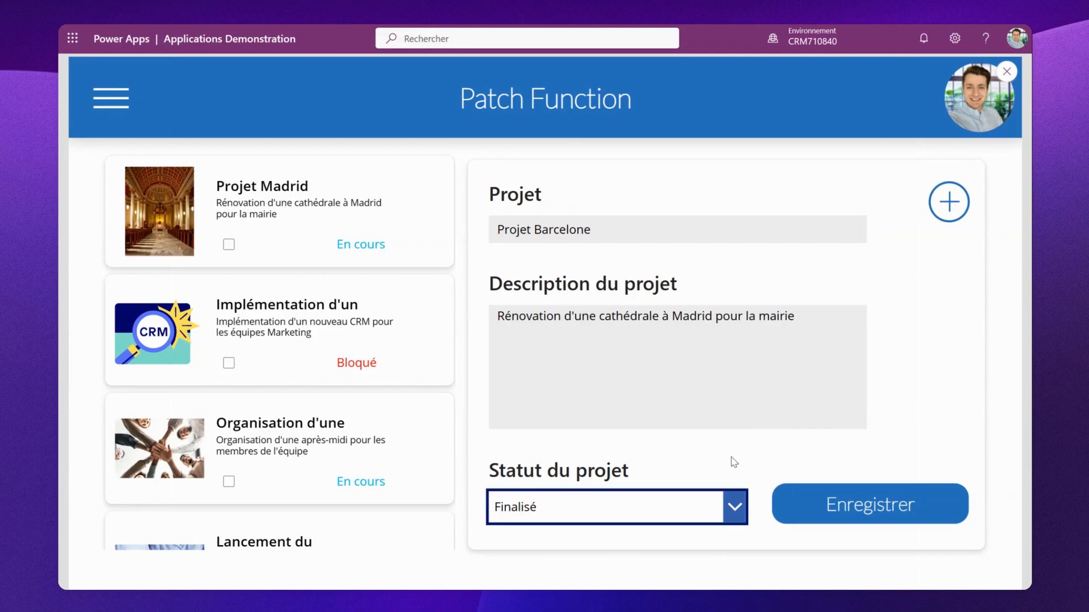
{"action": "left_click", "coordinate": [815, 504]}
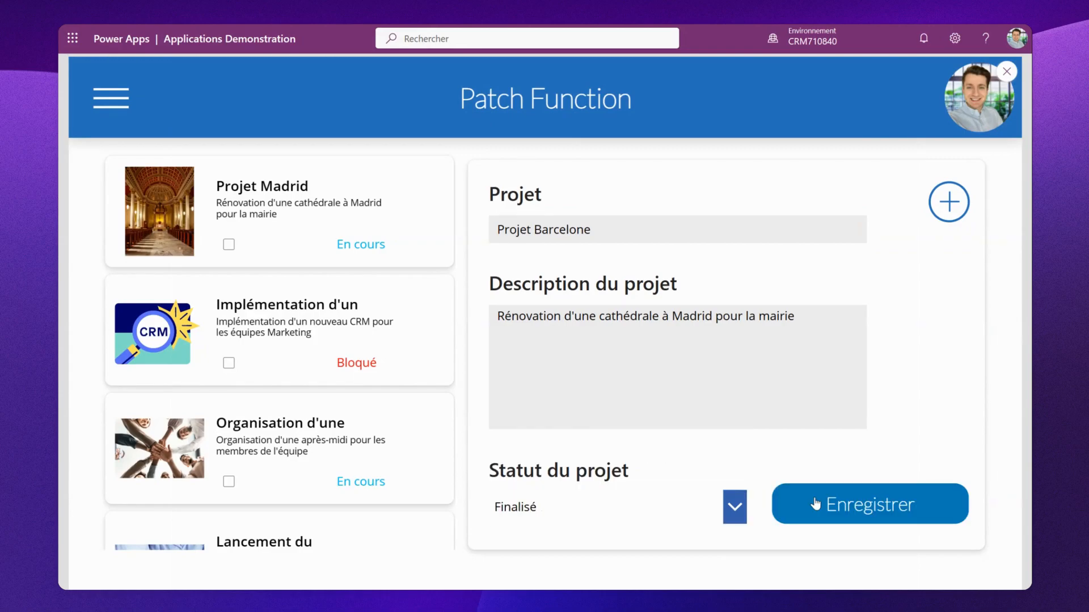
{"action": "left_click", "coordinate": [1006, 73]}
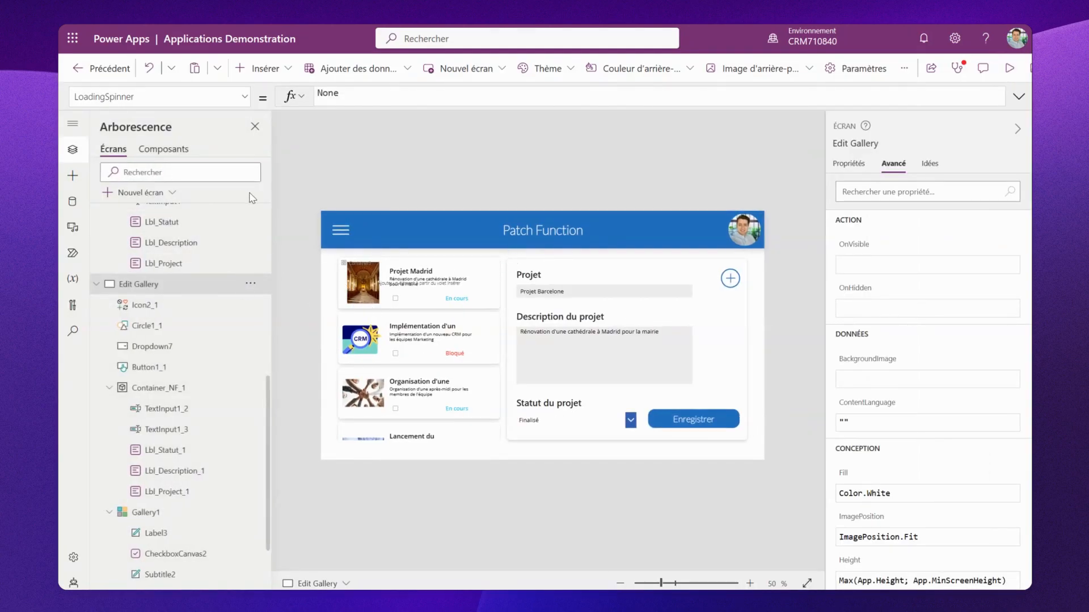
- Run the App's OnStart formula to reload the project collection
{"action": "scroll", "coordinate": [241, 242], "scroll_direction": "up", "scroll_amount": 10}
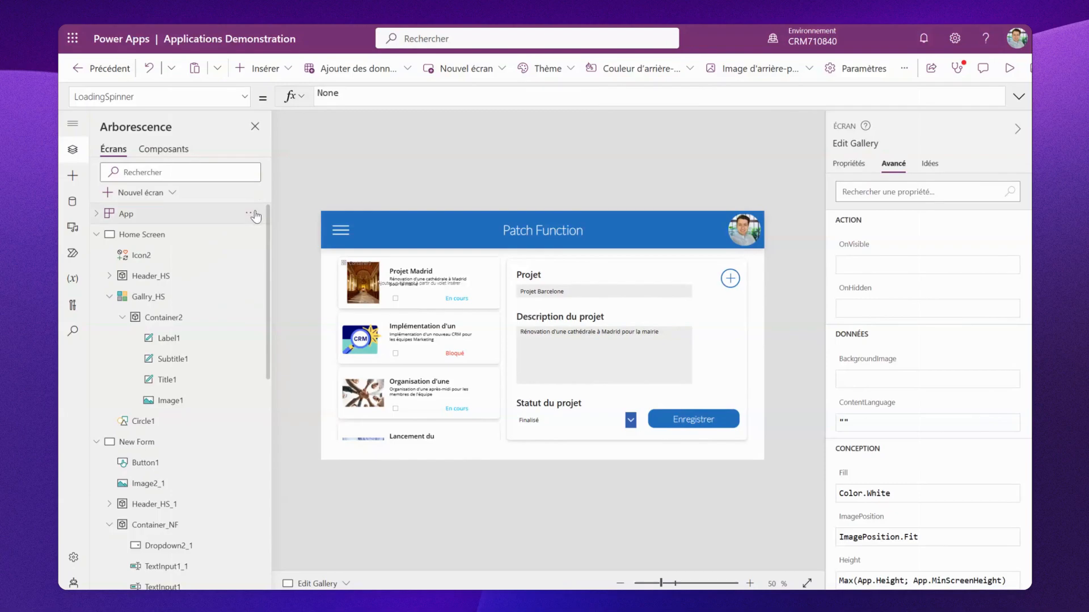
{"action": "left_click", "coordinate": [250, 214]}
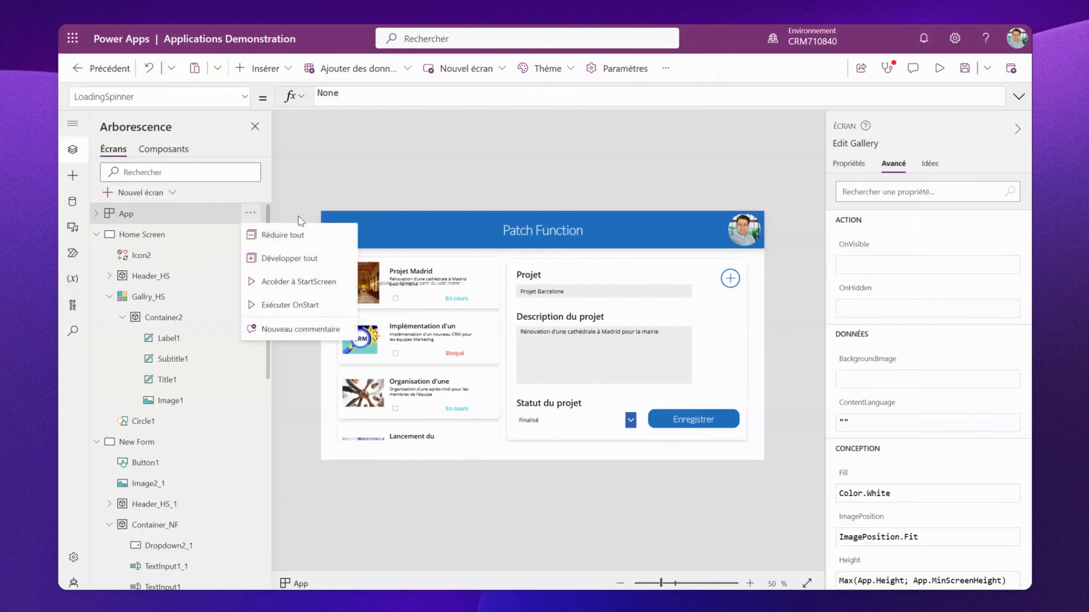
{"action": "left_click", "coordinate": [296, 307]}
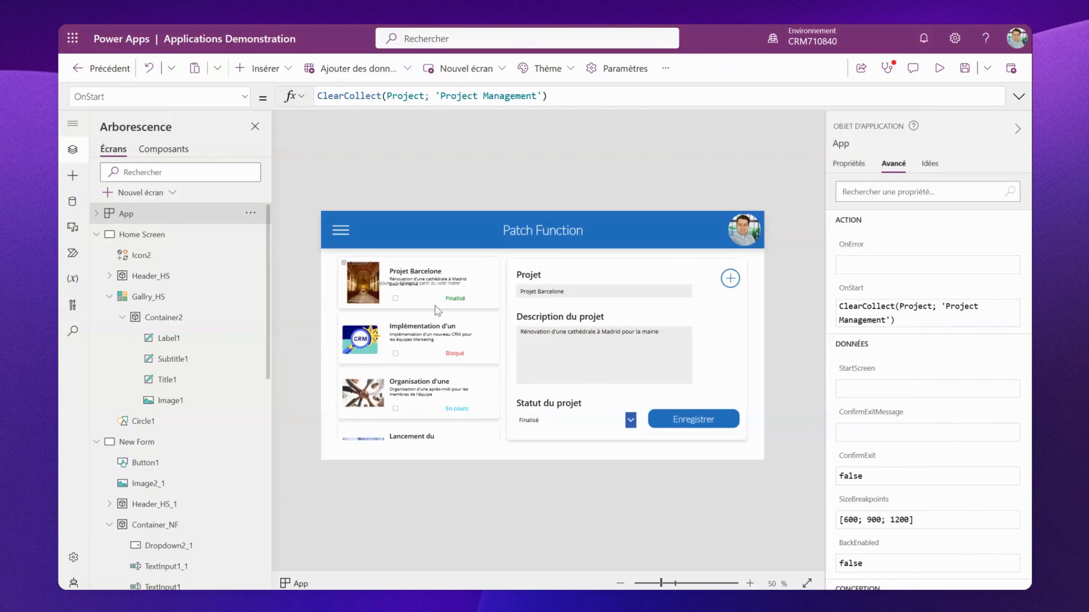
- Preview the app and select the CRM implementation project in the gallery
{"action": "left_click", "coordinate": [942, 68]}
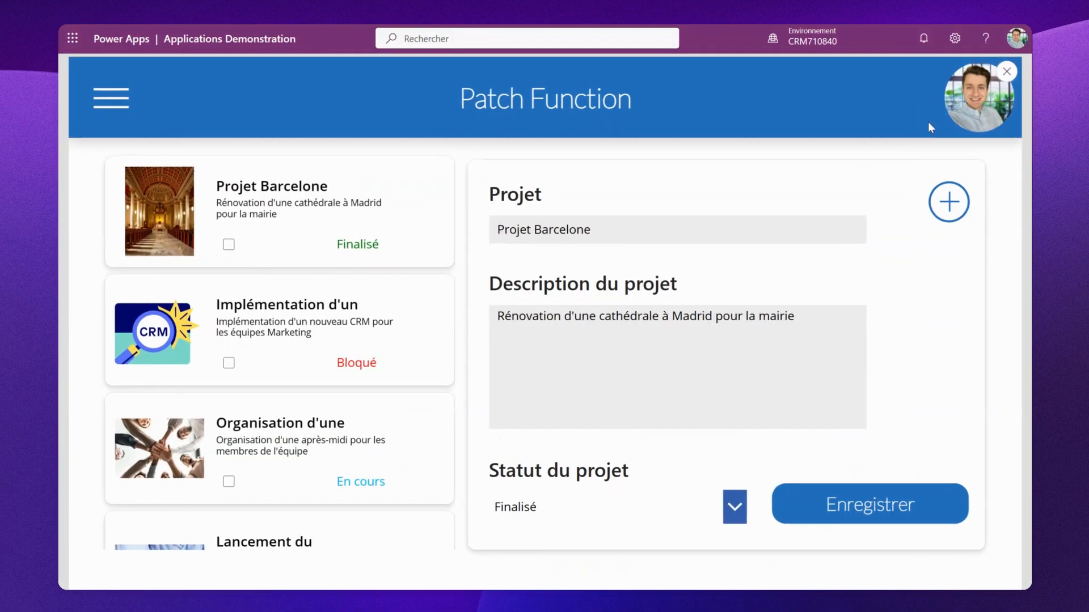
{"action": "left_click", "coordinate": [148, 330]}
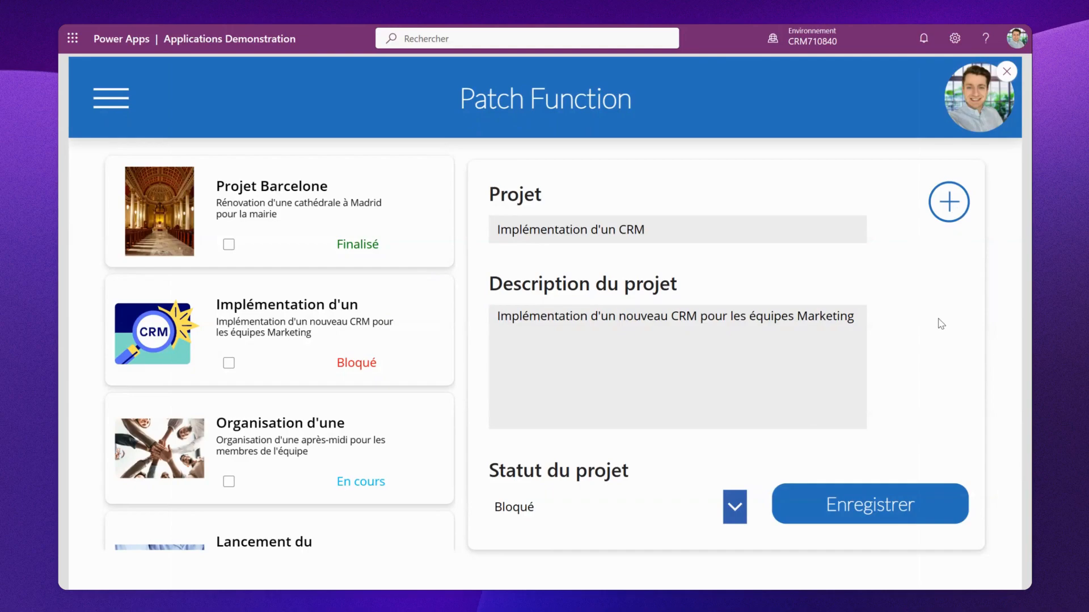
{"action": "key", "text": "Escape"}
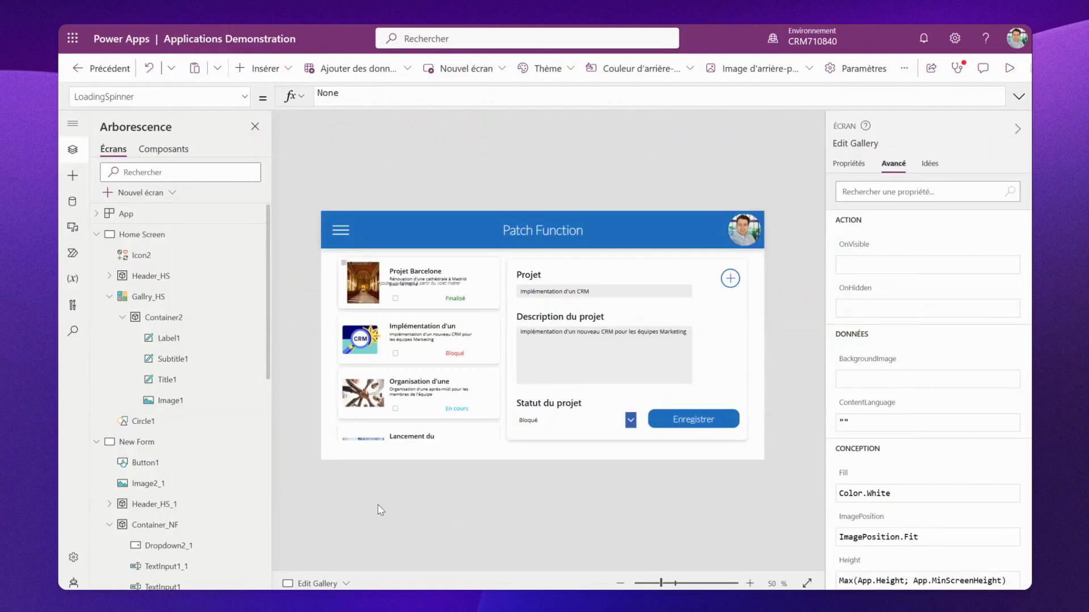
- Review the app's upcoming features settings
{"action": "left_click", "coordinate": [74, 559]}
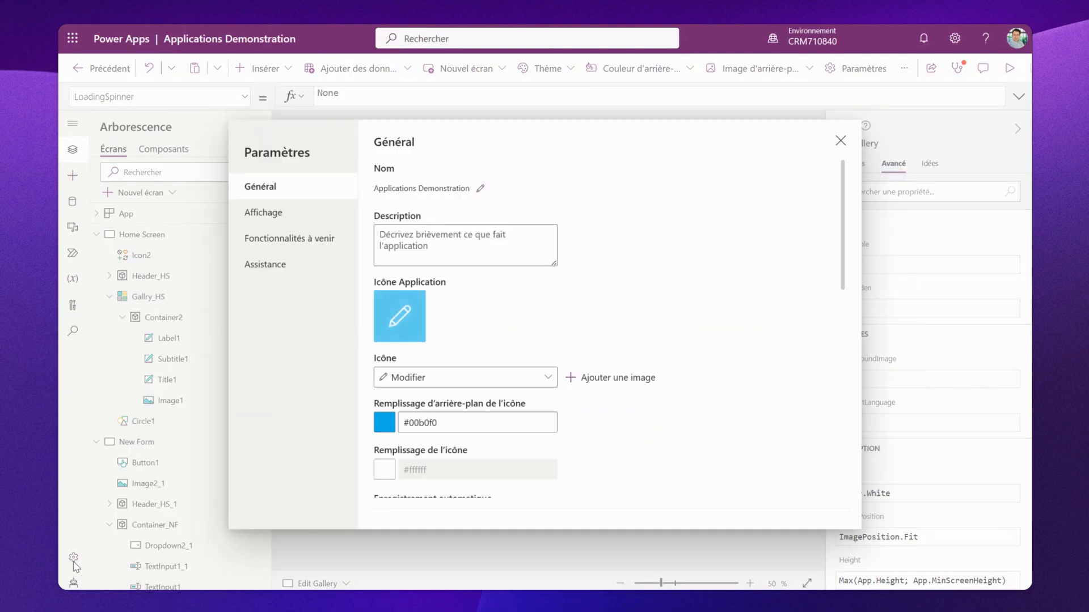
{"action": "left_click", "coordinate": [278, 243]}
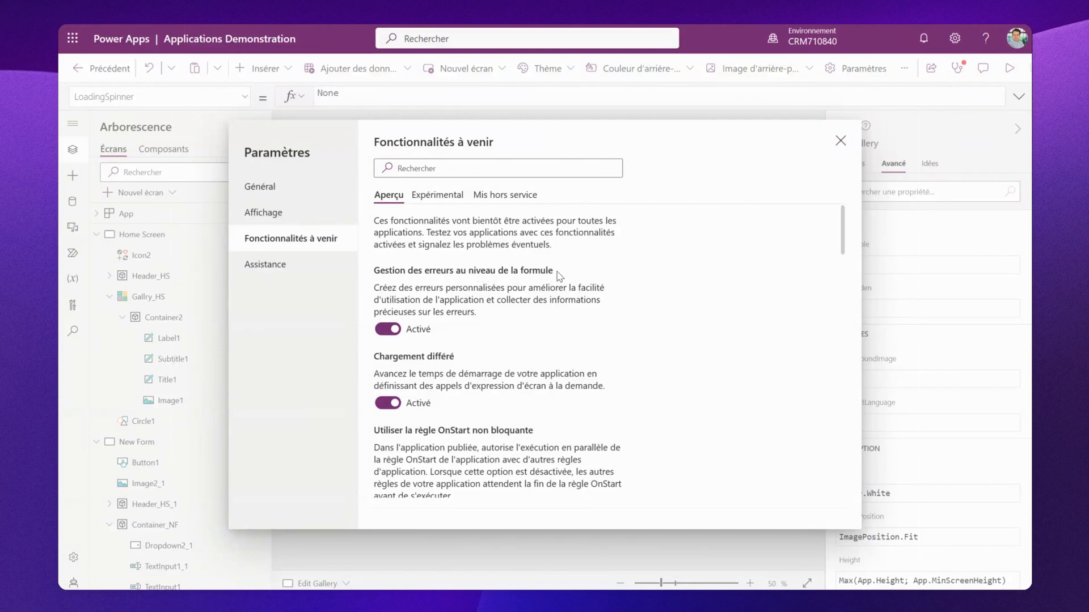
{"action": "left_click", "coordinate": [841, 140]}
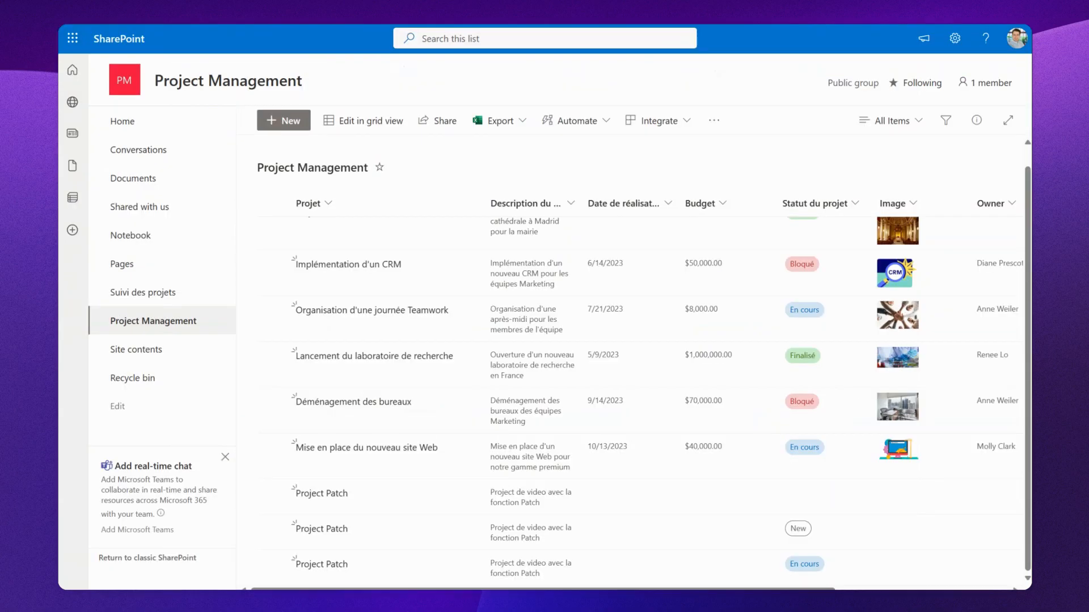
- Switch to the SharePoint Project Management list and examine the Projet column's options
{"action": "left_click", "coordinate": [475, 206]}
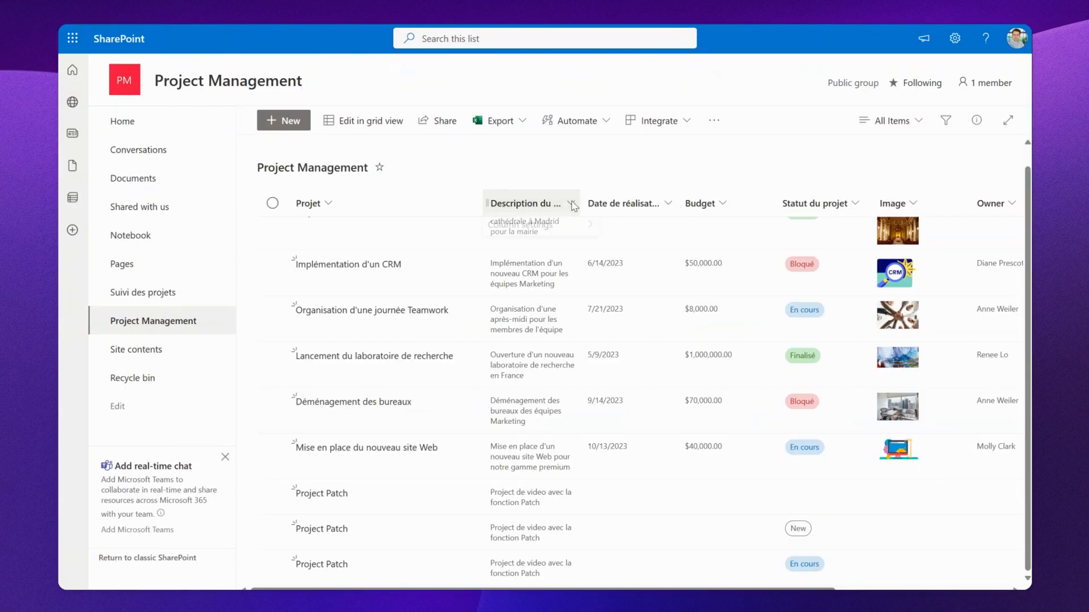
{"action": "left_click", "coordinate": [464, 203]}
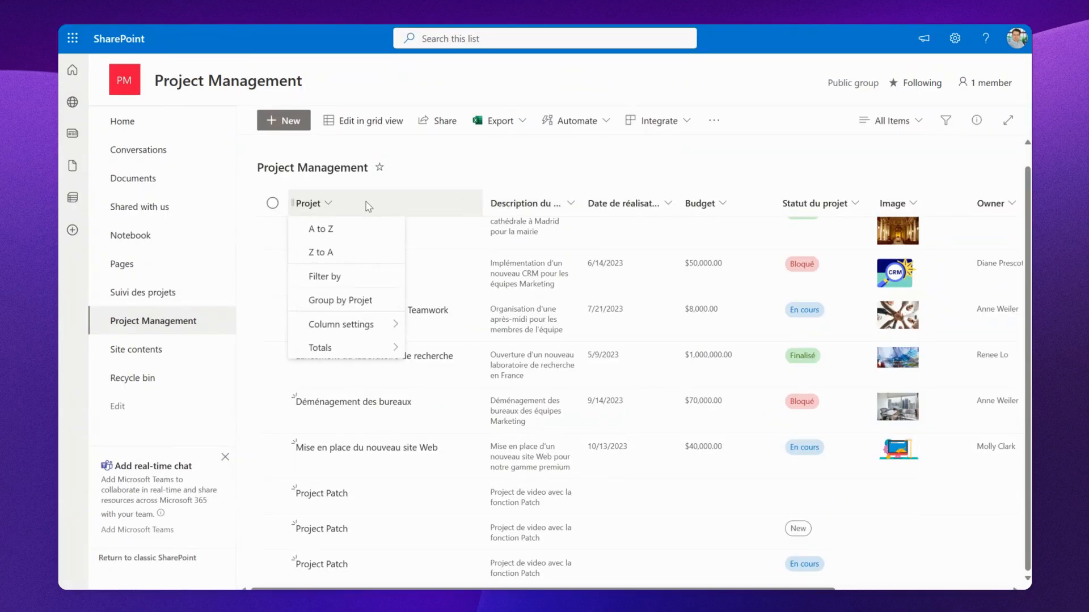
{"action": "mouse_move", "coordinate": [368, 328]}
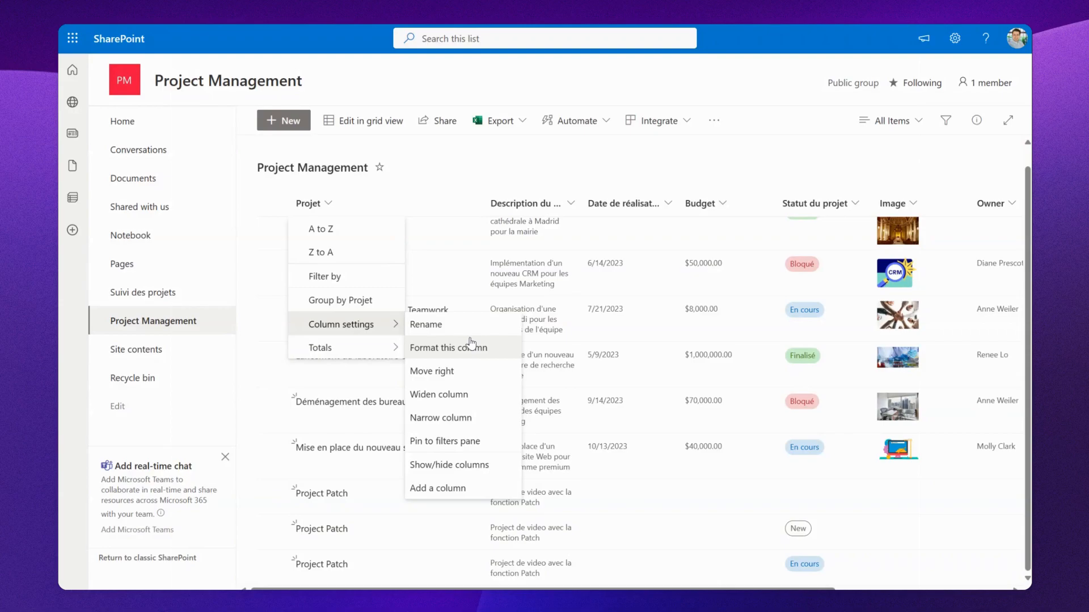
{"action": "left_click", "coordinate": [538, 151]}
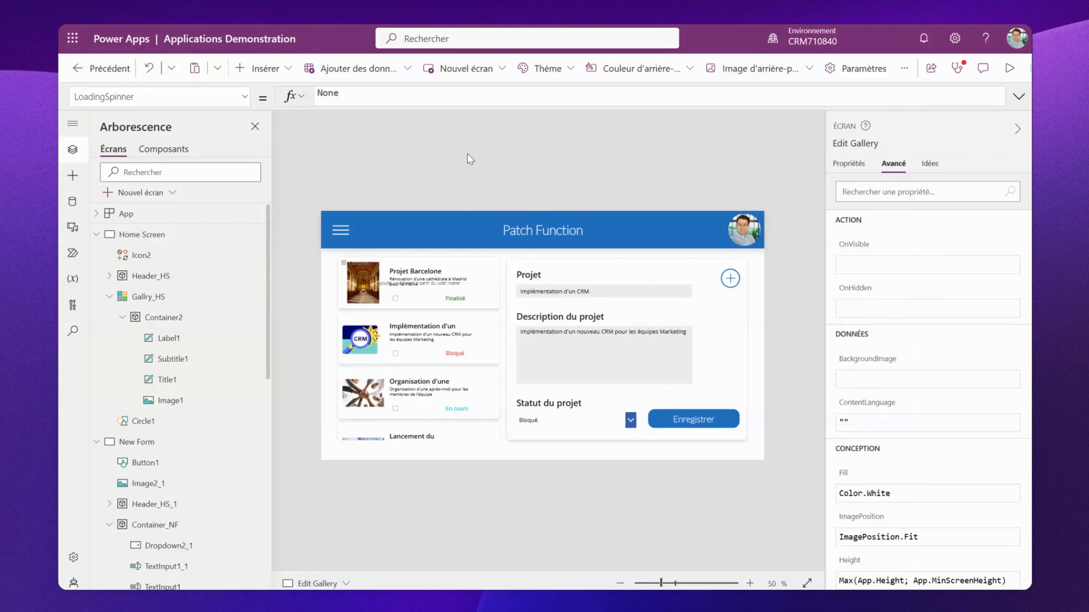
- Preview the app and use the add icon to clear the edit form
{"action": "left_click", "coordinate": [1010, 68]}
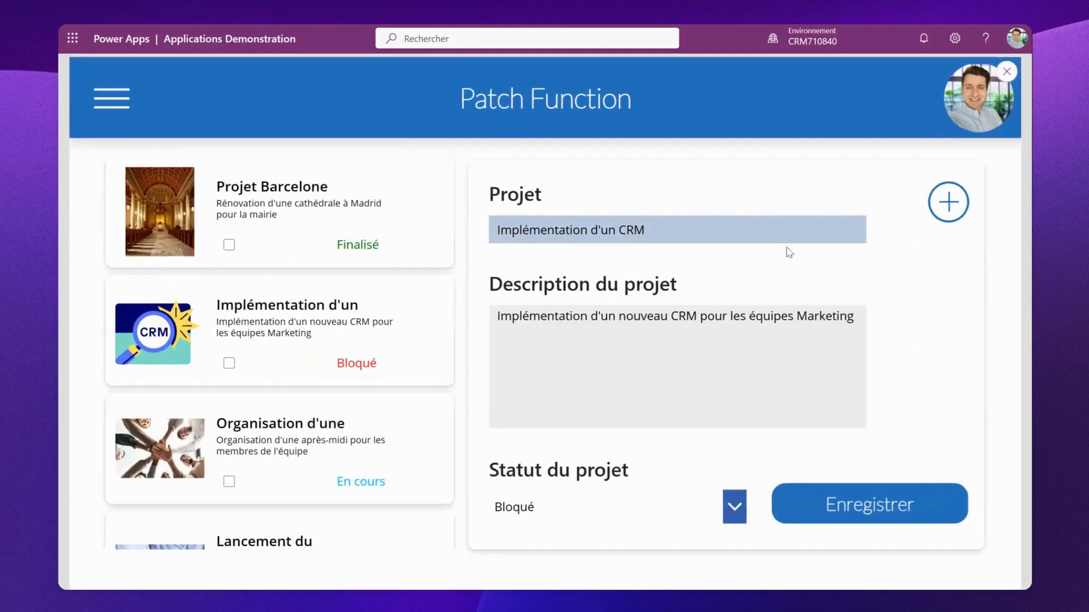
{"action": "left_click", "coordinate": [948, 202]}
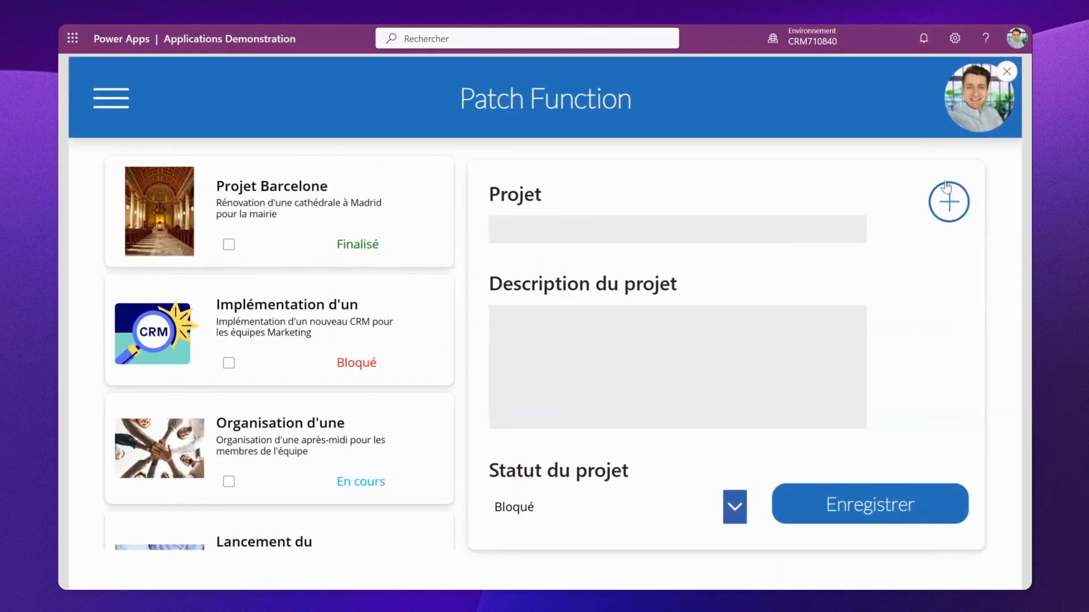
{"action": "left_click", "coordinate": [1006, 72]}
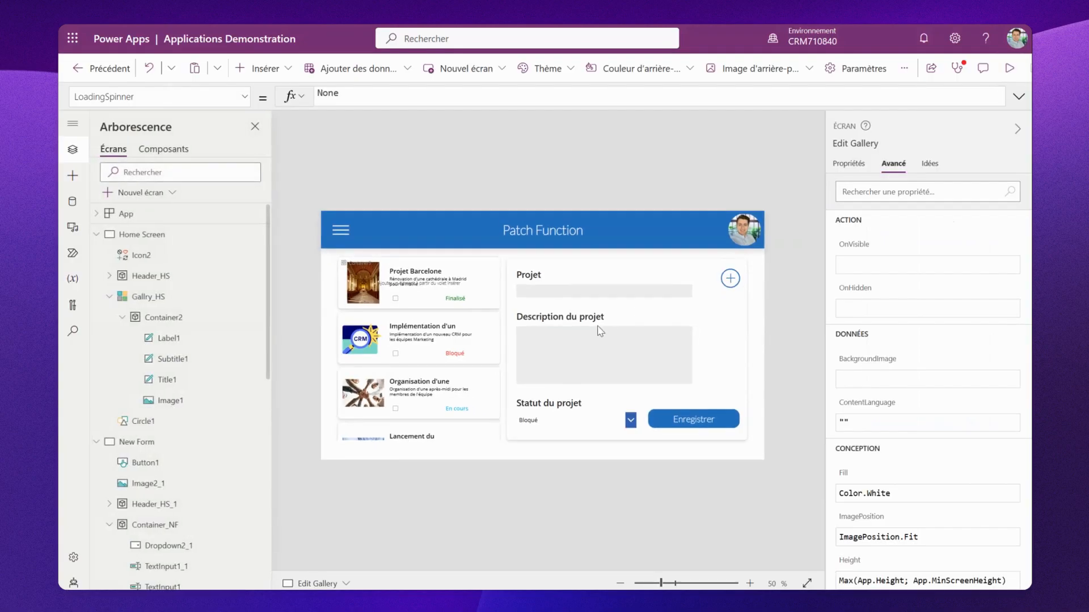
- Wrap the save button's Patch formula in an IfError function
{"action": "left_click", "coordinate": [563, 292]}
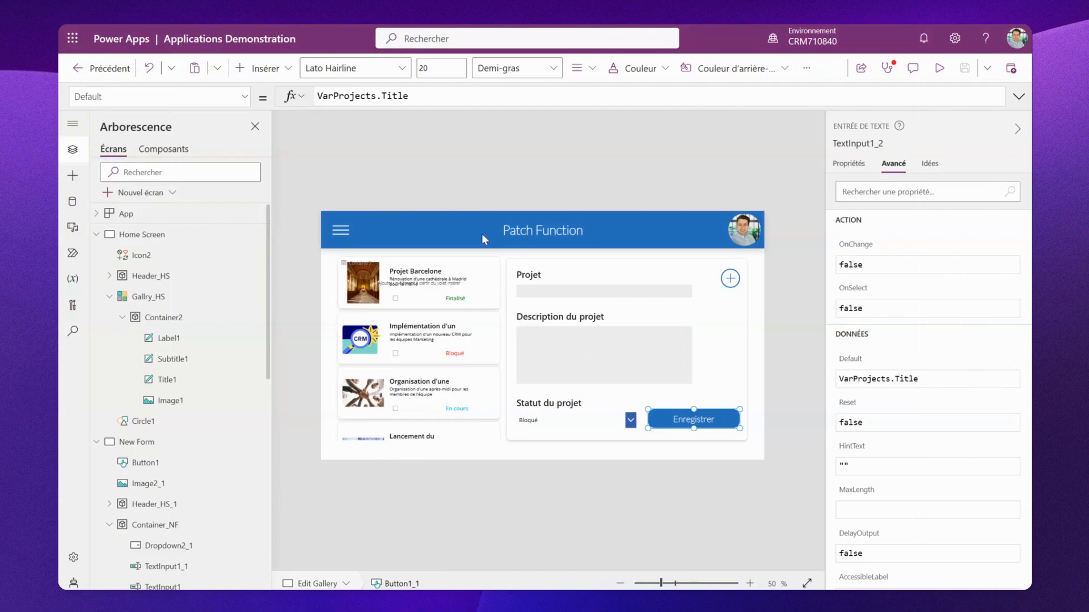
{"action": "left_click", "coordinate": [660, 417]}
{"action": "left_click_drag", "start_coordinate": [344, 108], "coordinate": [345, 336]}
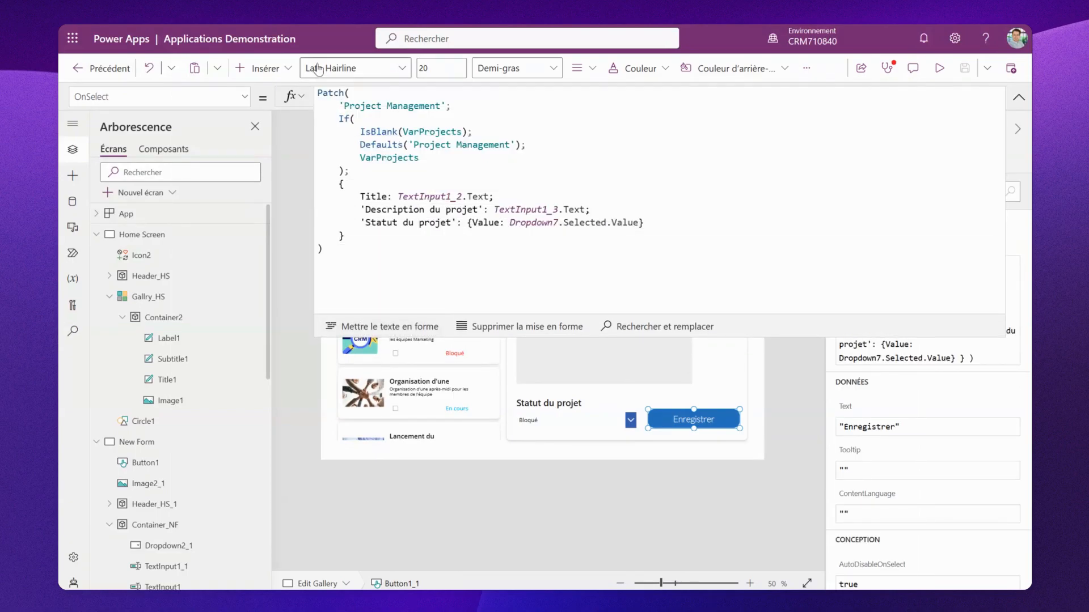
{"action": "left_click", "coordinate": [321, 95]}
{"action": "type", "text": "iferro"}
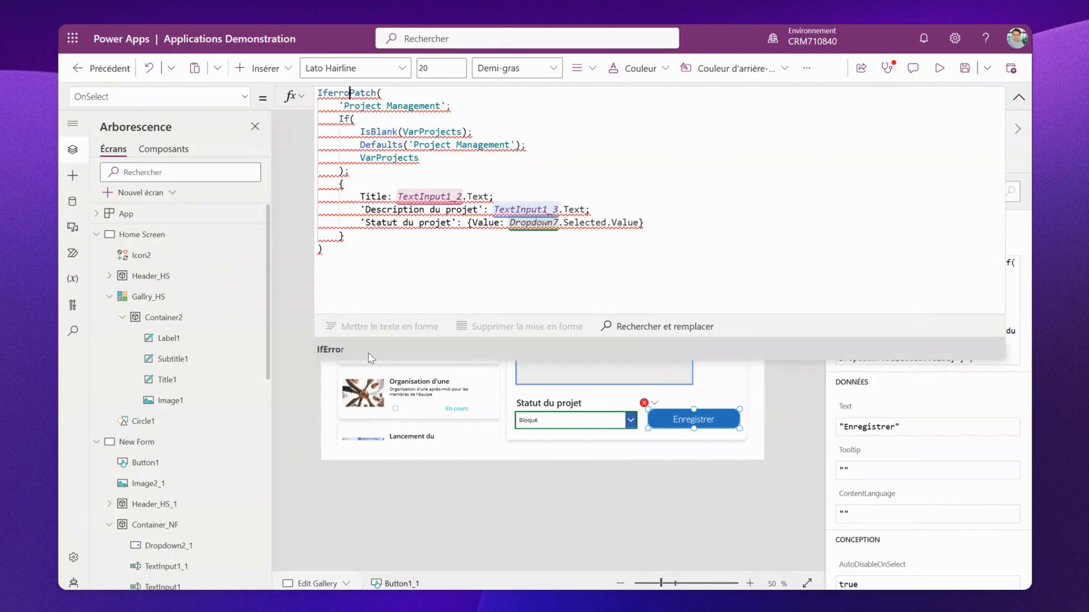
{"action": "left_click", "coordinate": [370, 351]}
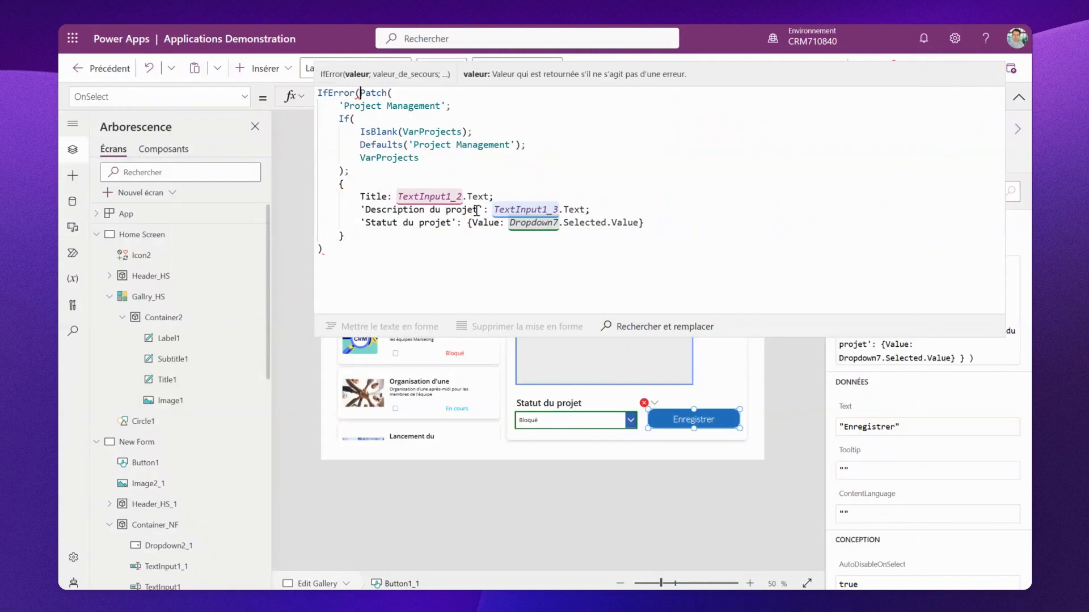
- Add a Notify fallback to IfError showing FirstError.Message as a NotificationType.Error banner for 2000 milliseconds
{"action": "left_click", "coordinate": [331, 253]}
{"action": "type", "text": "; Not"}
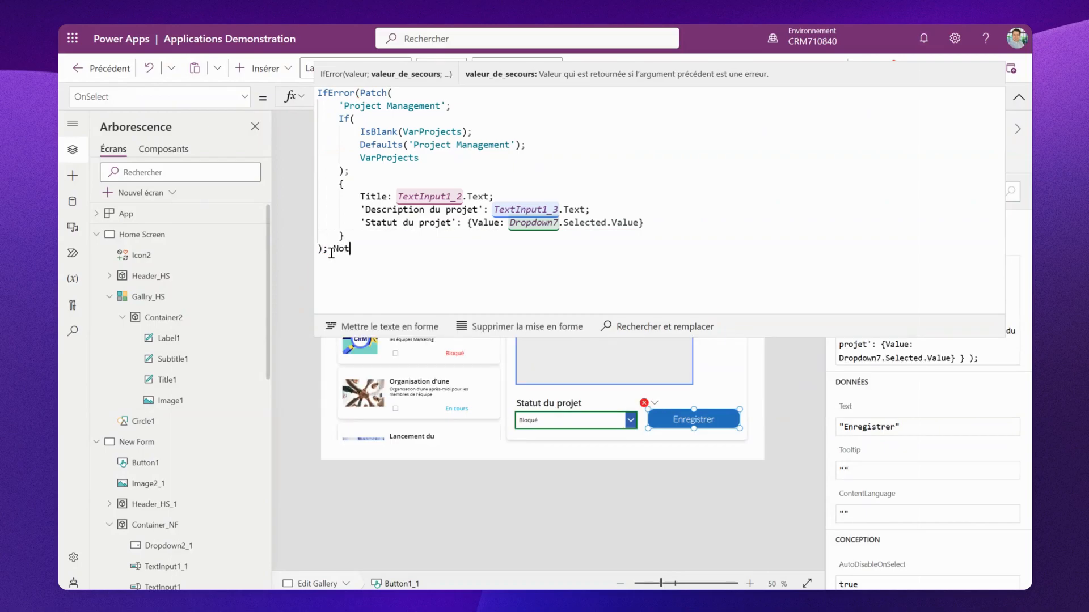
{"action": "type", "text": "ify(F"}
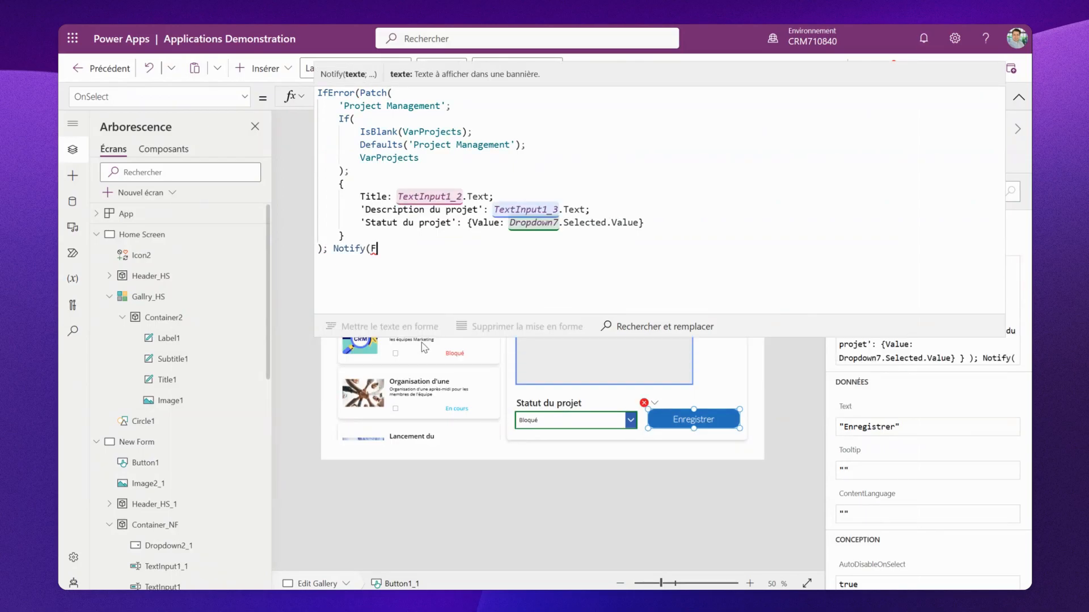
{"action": "type", "text": "irster"}
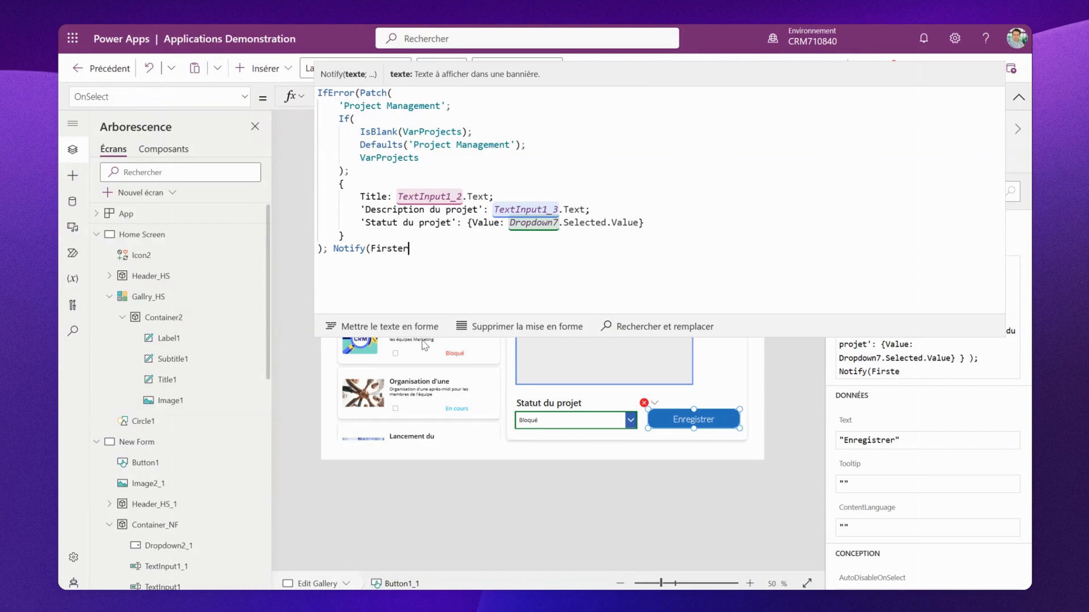
{"action": "left_click", "coordinate": [437, 349]}
{"action": "type", "text": ".me"}
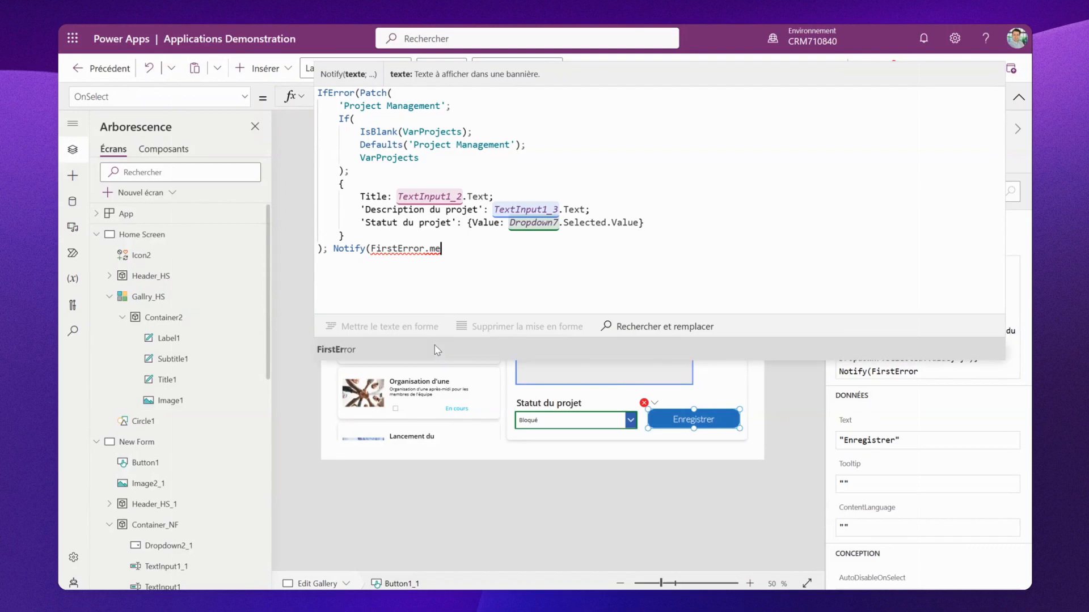
{"action": "left_click", "coordinate": [474, 346]}
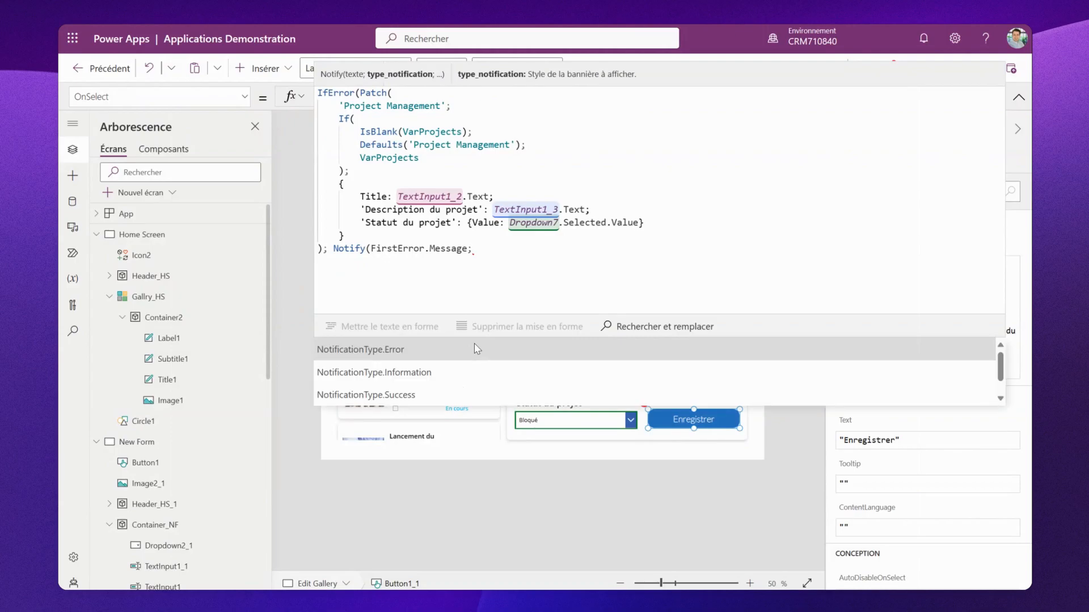
{"action": "type", "text": ";"}
{"action": "left_click", "coordinate": [476, 348]}
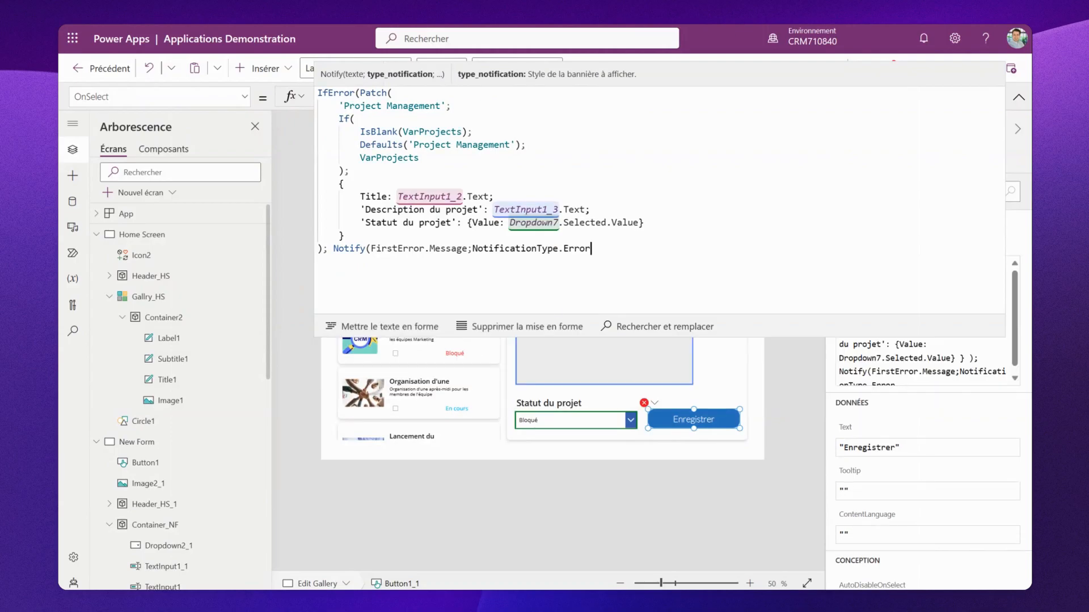
{"action": "type", "text": ";2000"}
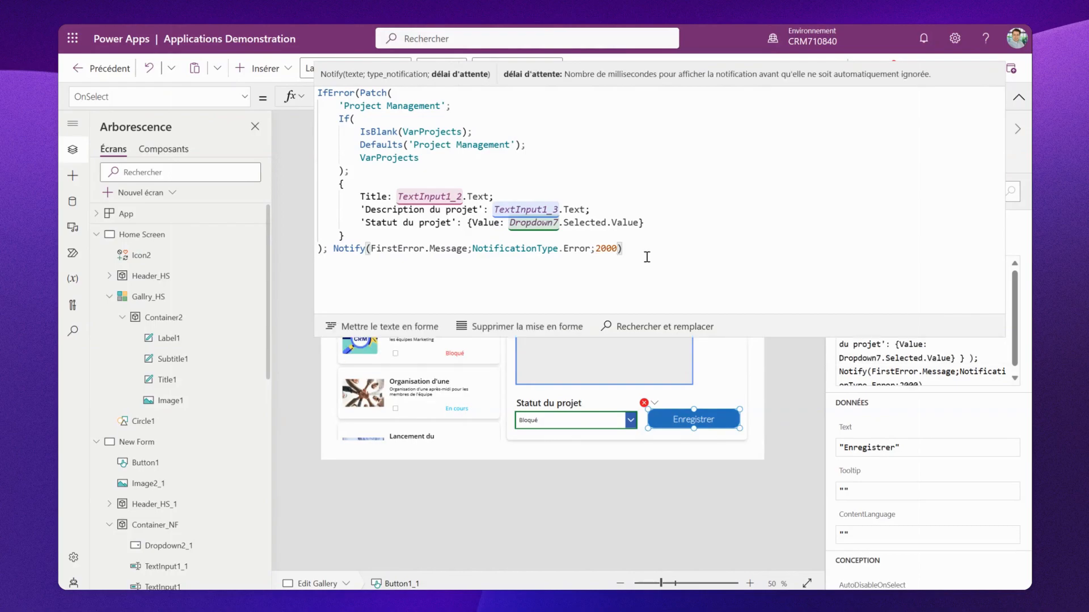
{"action": "type", "text": ")"}
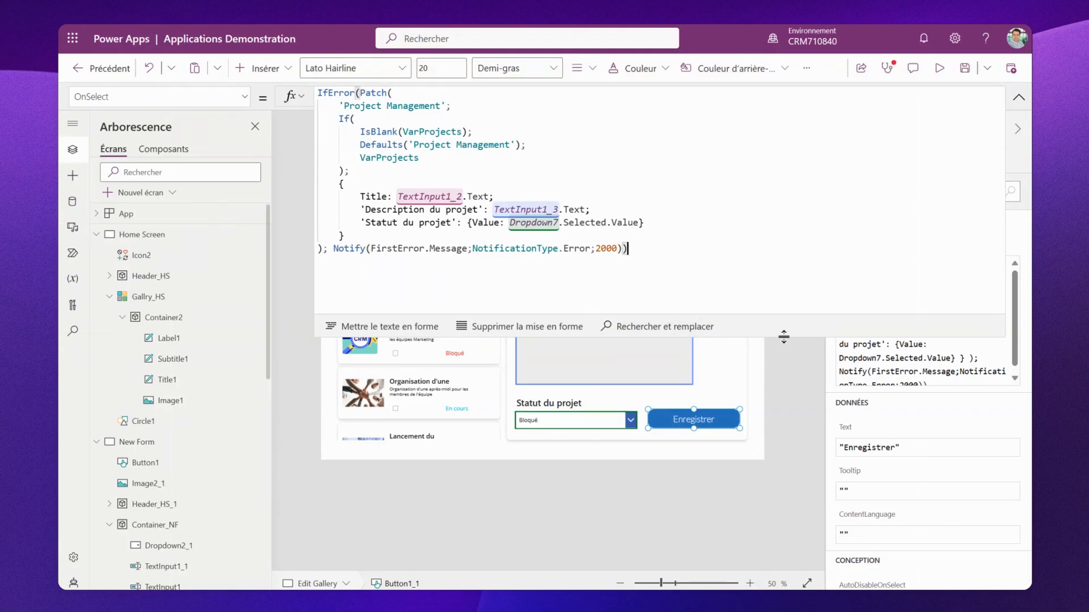
- Preview the app and try saving a project with description "Projet Bloqué" while leaving the Projet title empty
{"action": "left_click_drag", "start_coordinate": [784, 337], "coordinate": [757, 98]}
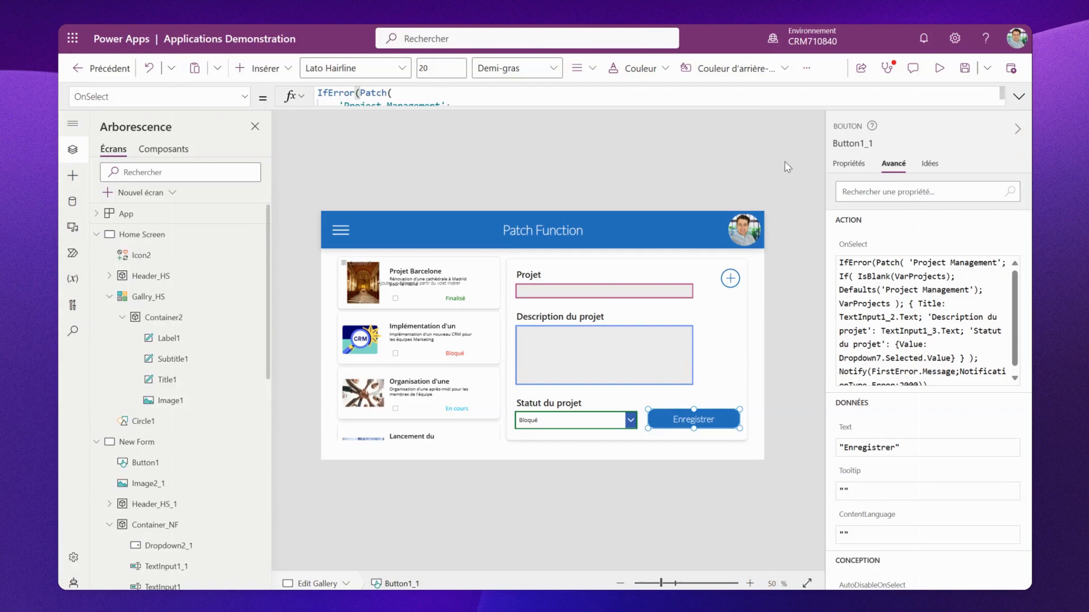
{"action": "left_click", "coordinate": [937, 76]}
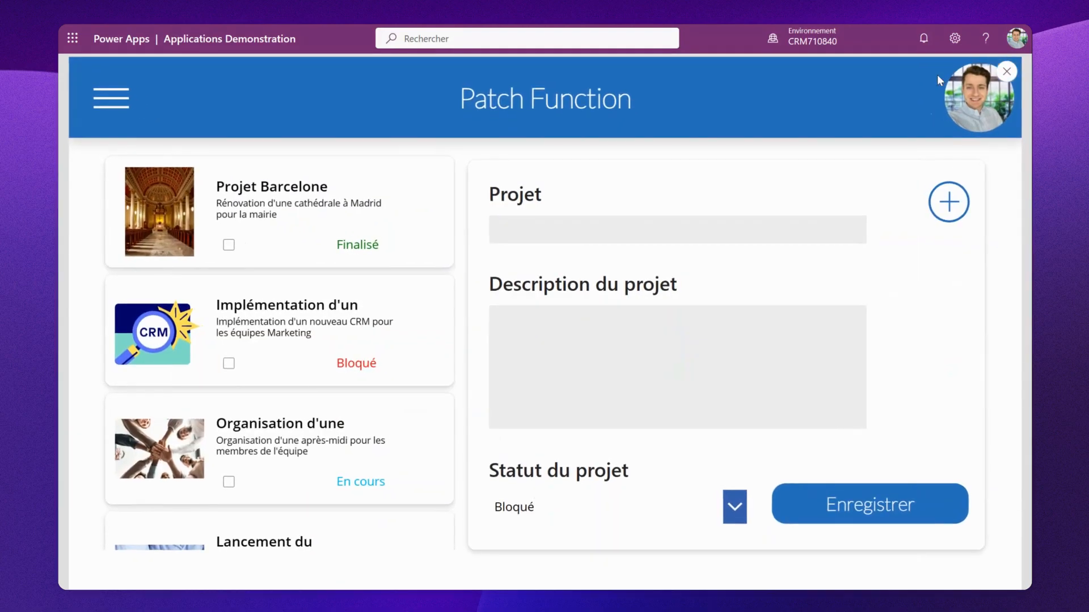
{"action": "left_click", "coordinate": [599, 223]}
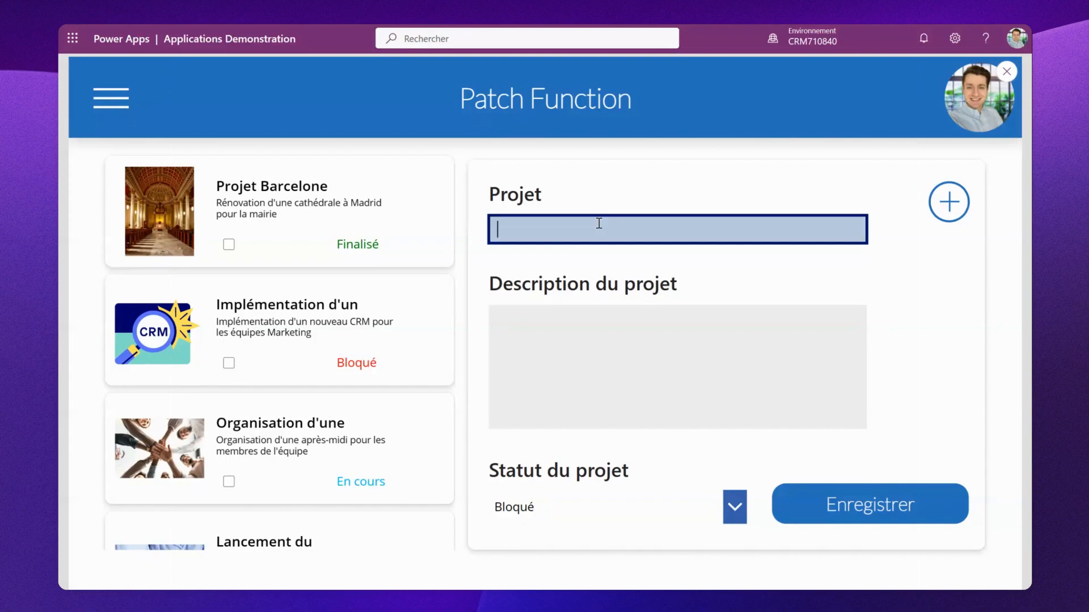
{"action": "left_click", "coordinate": [621, 346]}
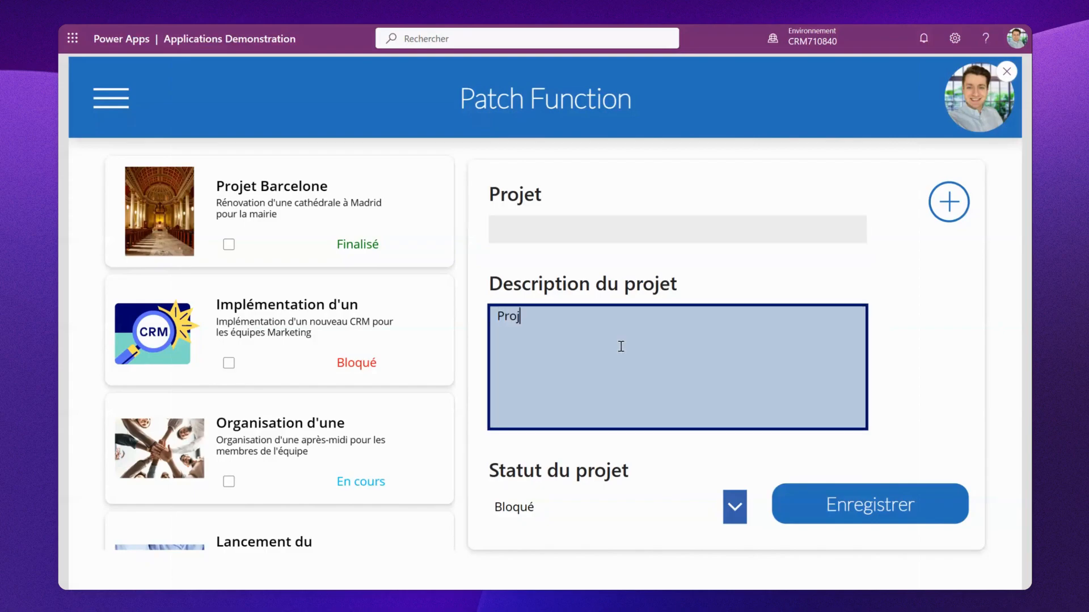
{"action": "type", "text": "Projet Bloqué"}
{"action": "left_click", "coordinate": [811, 511]}
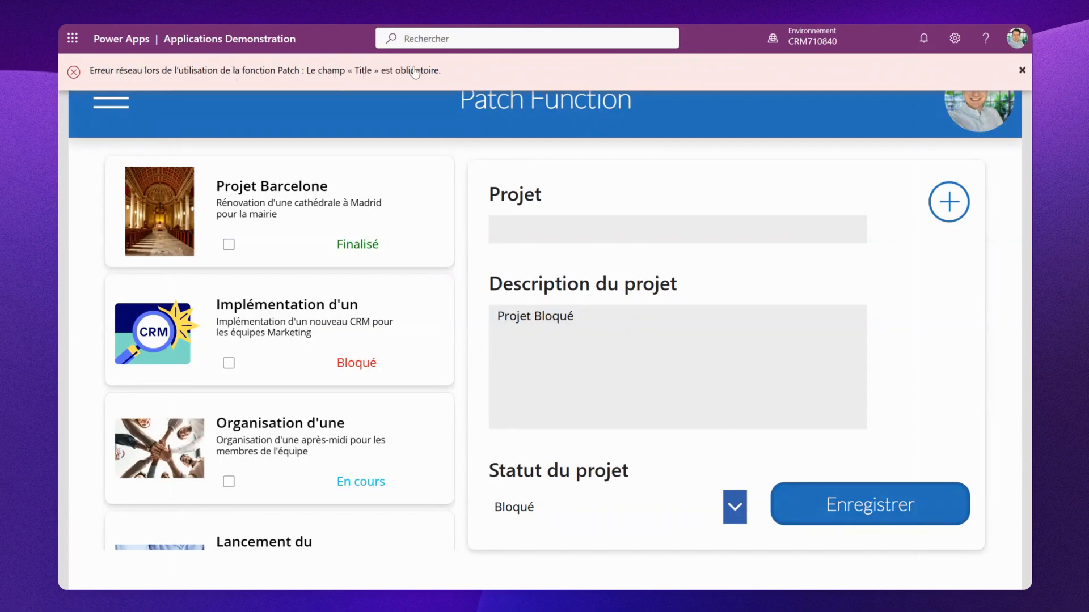
- Enter "Project Bloqué" as the project title, save it, and refresh the SharePoint Project Management list to check it
{"action": "left_click", "coordinate": [566, 233]}
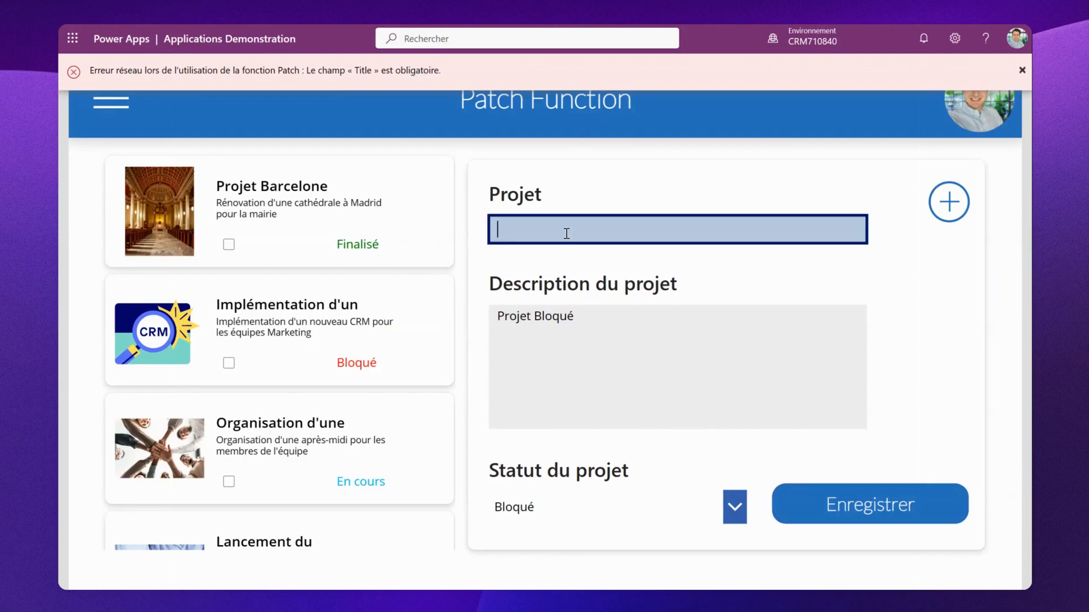
{"action": "type", "text": "Project "}
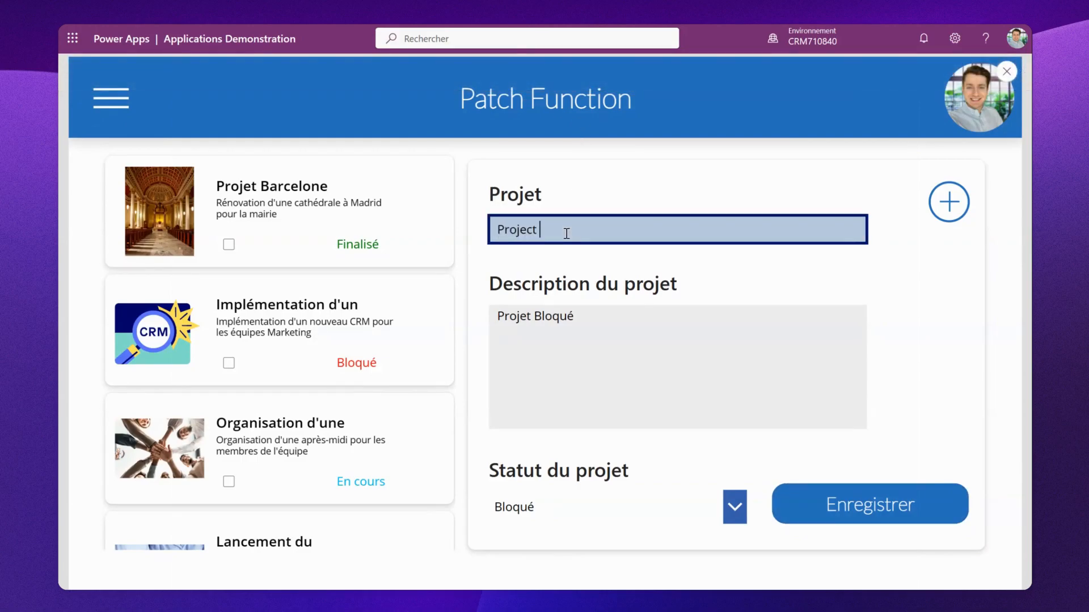
{"action": "type", "text": "Bloqué"}
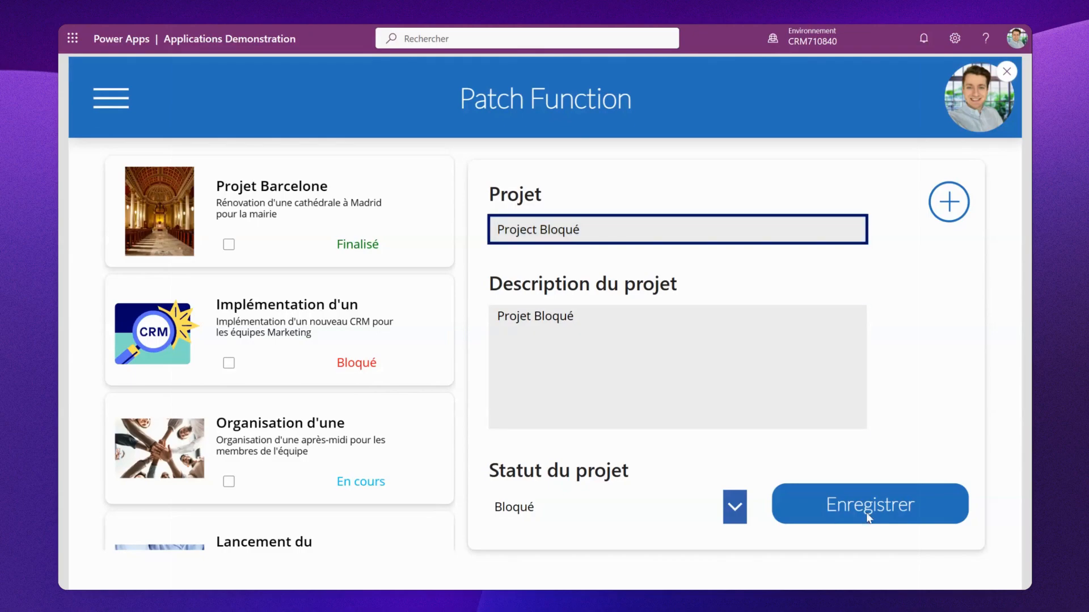
{"action": "left_click", "coordinate": [850, 499]}
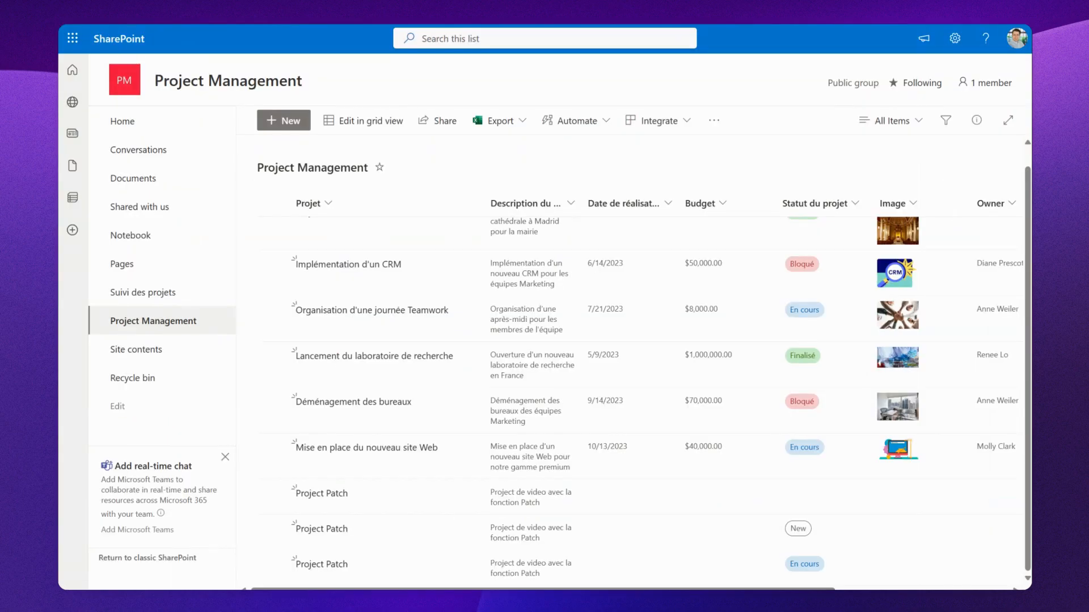
{"action": "key", "text": "F5"}
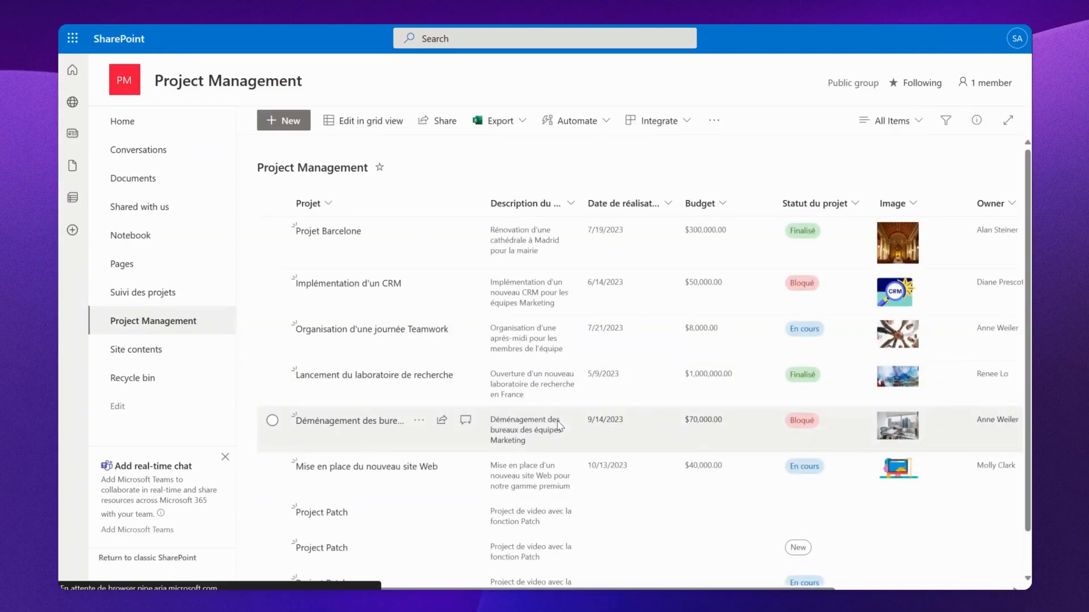
{"action": "scroll", "coordinate": [559, 426], "scroll_direction": "down", "scroll_amount": 2}
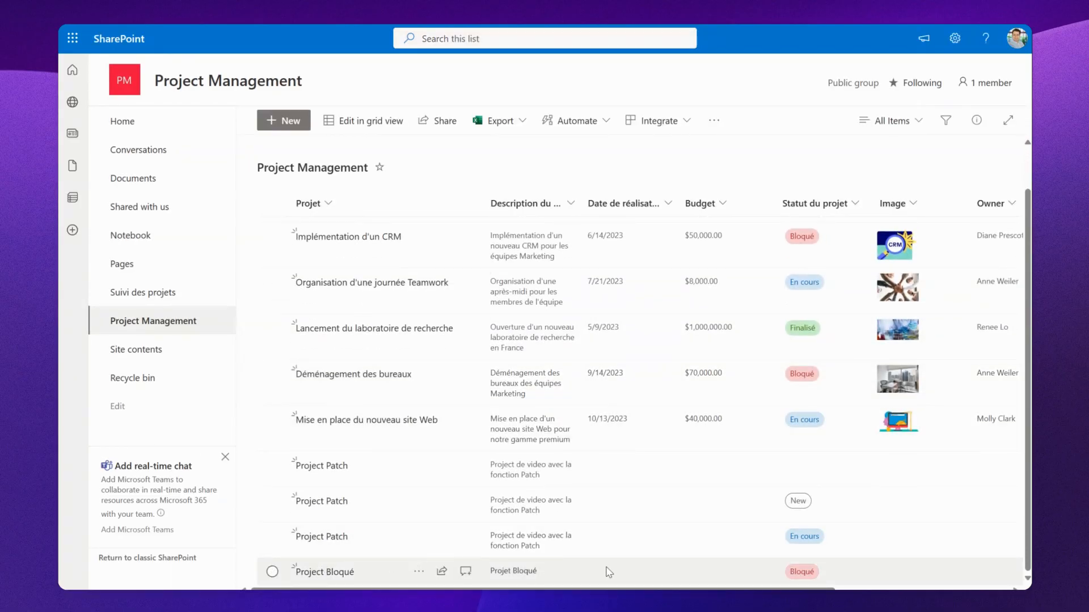
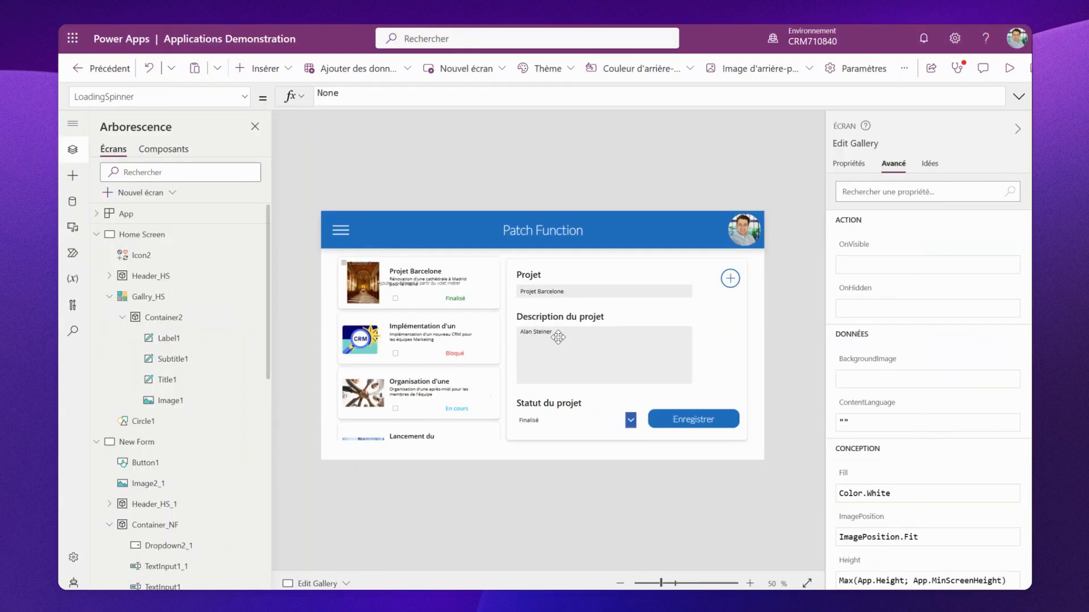
- Change the description label's text in the edit form to "Owner"
{"action": "left_click", "coordinate": [558, 337]}
{"action": "left_click", "coordinate": [554, 317]}
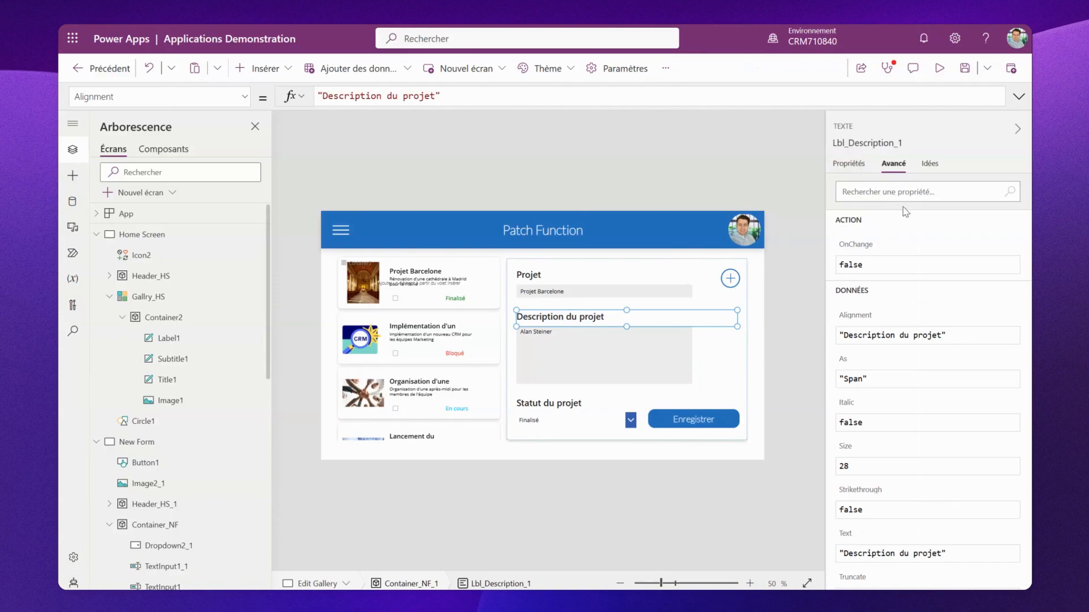
{"action": "left_click", "coordinate": [857, 170]}
{"action": "left_click", "coordinate": [995, 183]}
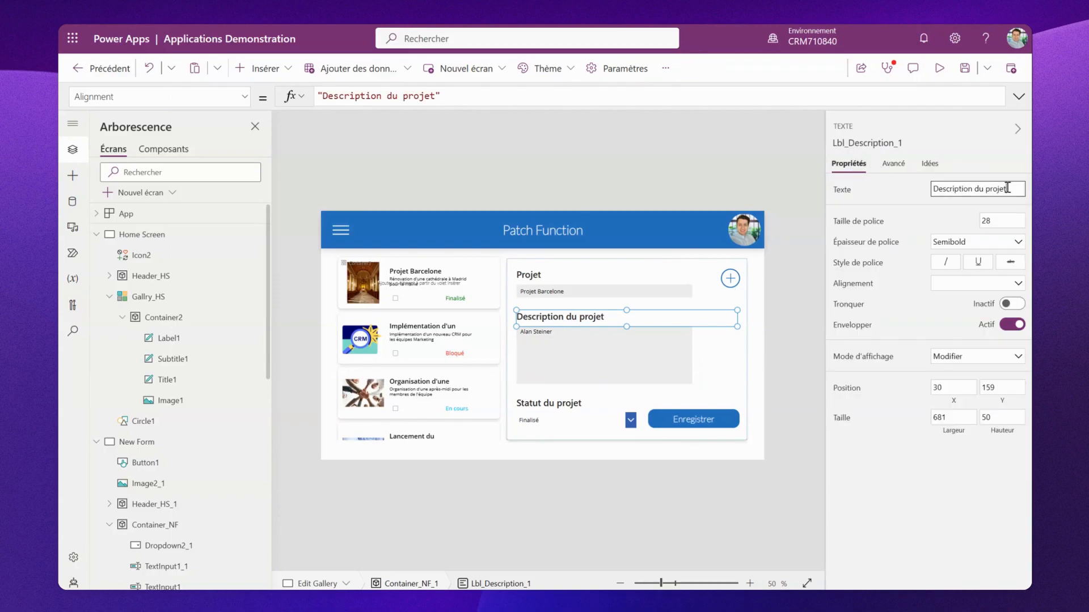
{"action": "key", "text": "ctrl+a"}
{"action": "type", "text": "Owner"}
{"action": "left_click", "coordinate": [608, 154]}
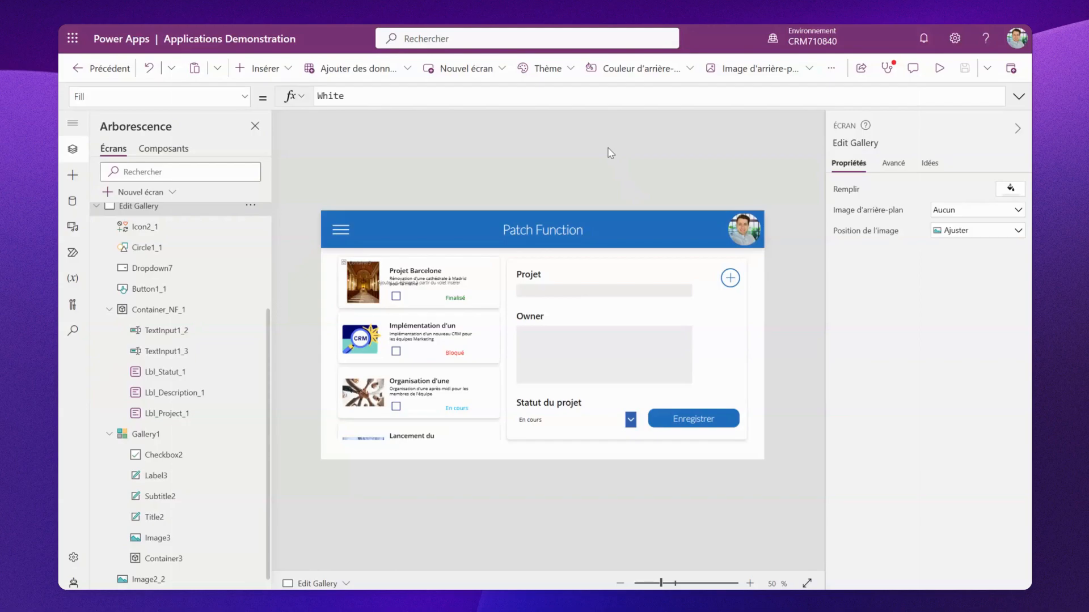
- Replace the 'Description du projet' line in the save button's Patch formula with the pasted person record code
{"action": "left_click", "coordinate": [691, 420]}
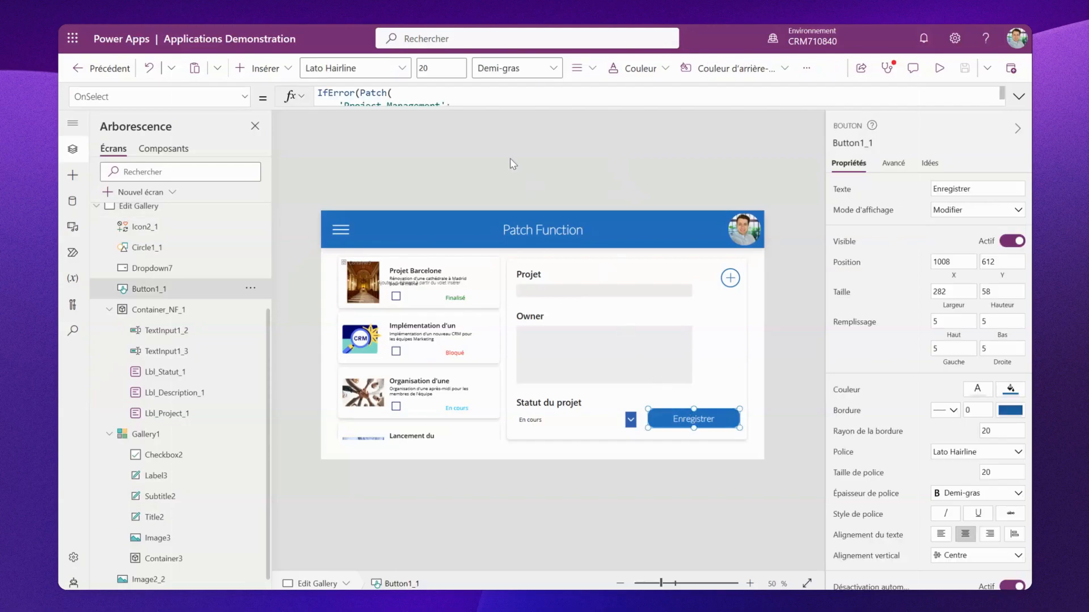
{"action": "left_click", "coordinate": [454, 105]}
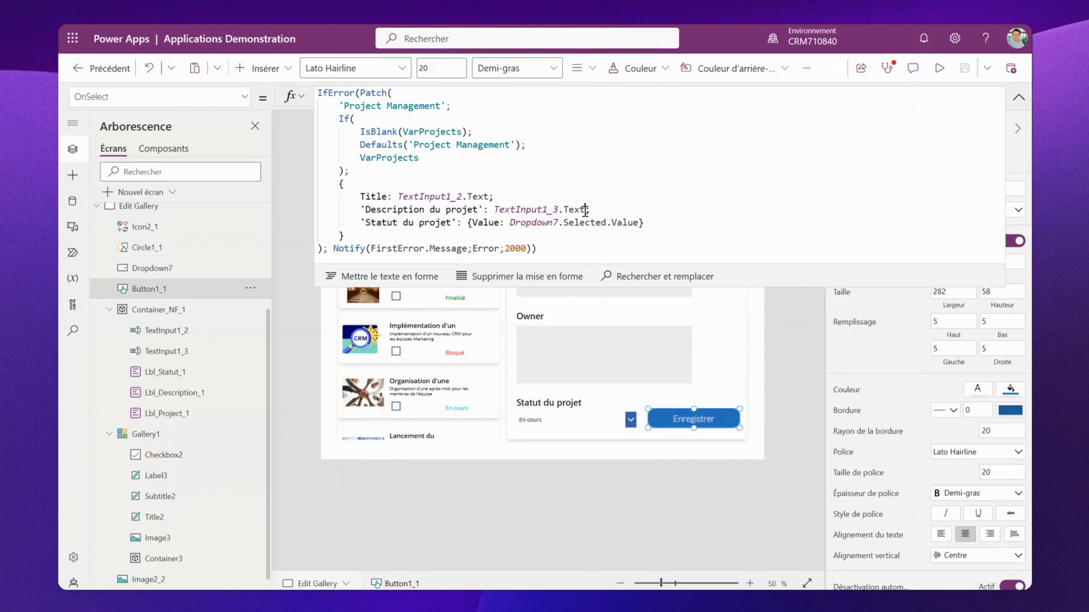
{"action": "left_click_drag", "start_coordinate": [582, 211], "coordinate": [361, 213]}
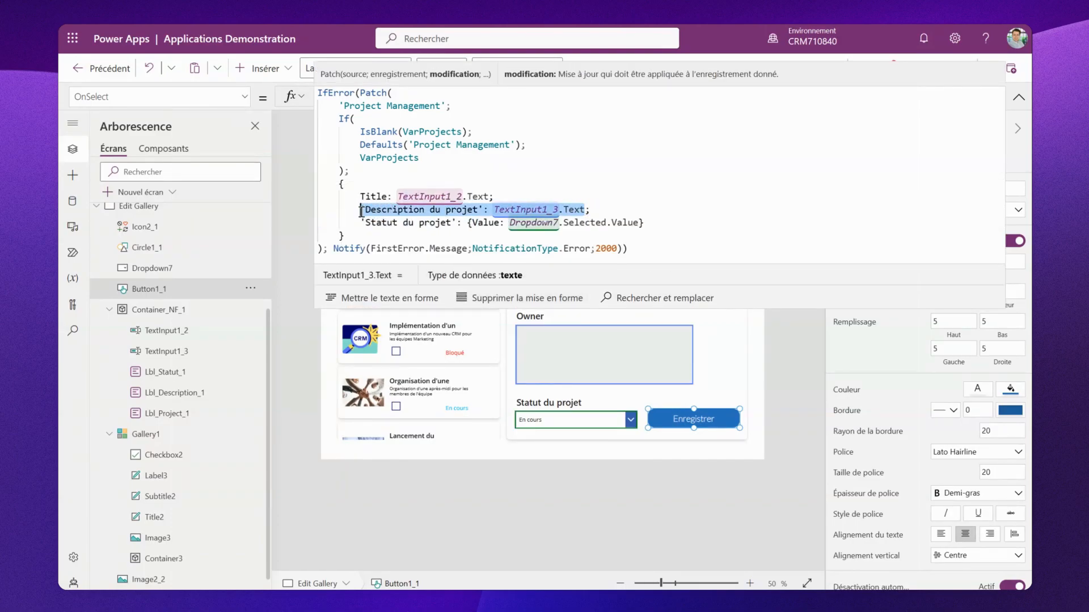
{"action": "key", "text": "BackSpace"}
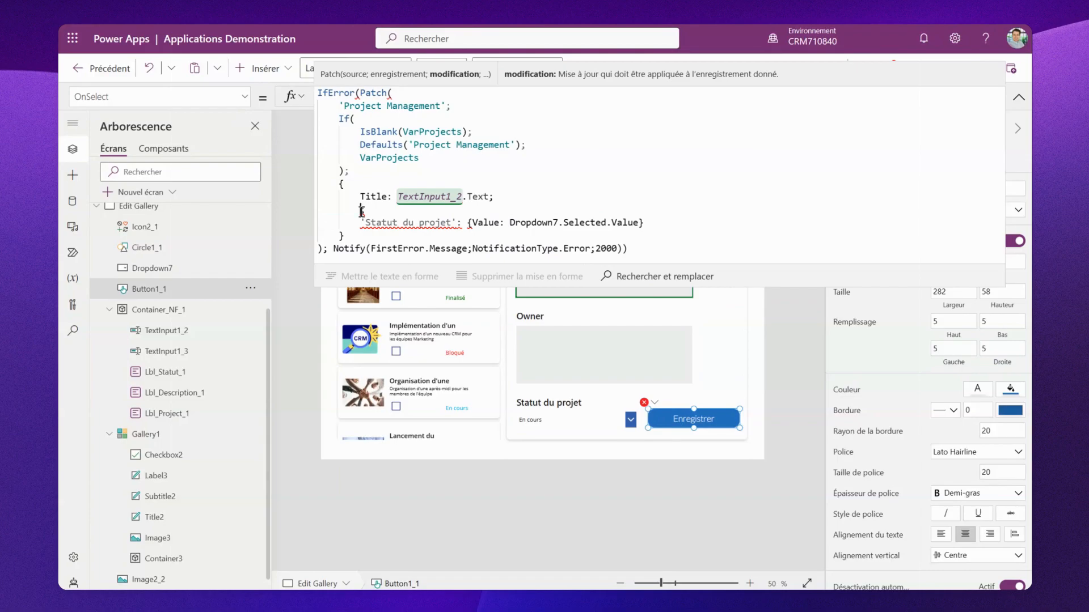
{"action": "type", "text": "{ Claims: Concatenate( \"i:0#.f|membership|\", User().Email // Person email ), Department: \"\", DisplayName: User().FullName, Email: User().Email, // Person email JobTitle: \"\", Picture: \"\" };"}
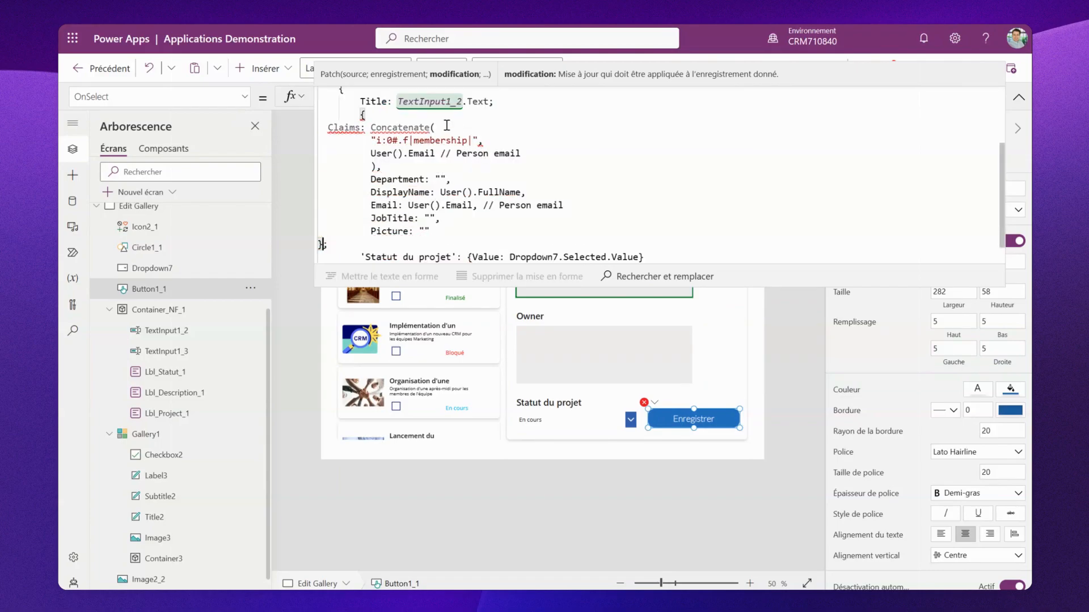
- Change the separators in the pasted Concatenate claims code to semicolons
{"action": "left_click", "coordinate": [484, 141]}
{"action": "key", "text": "BackSpace"}
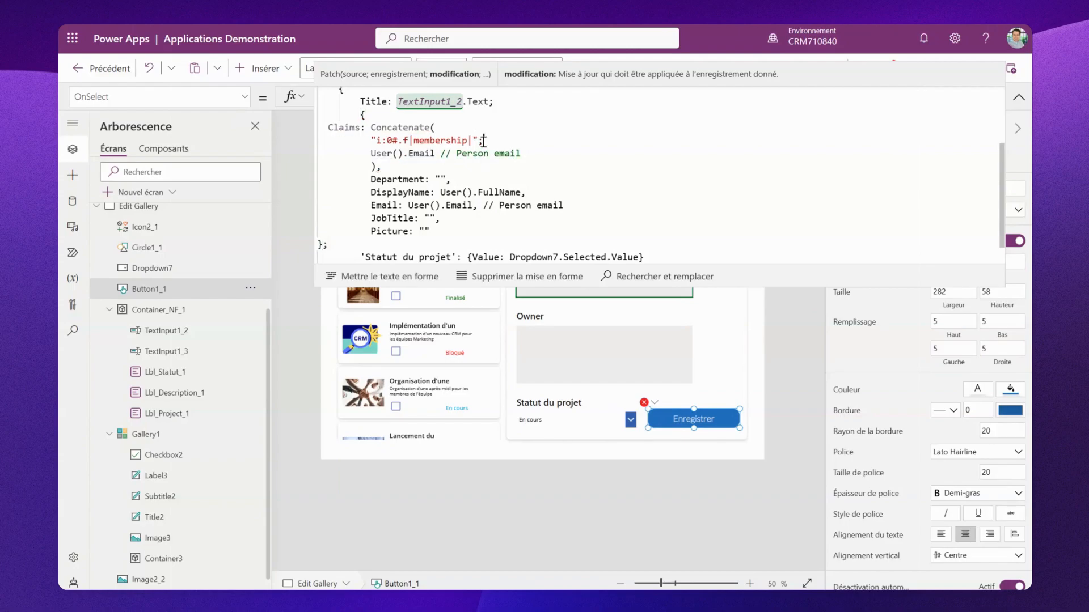
{"action": "type", "text": ";"}
{"action": "key", "text": "BackSpace"}
{"action": "type", "text": ";"}
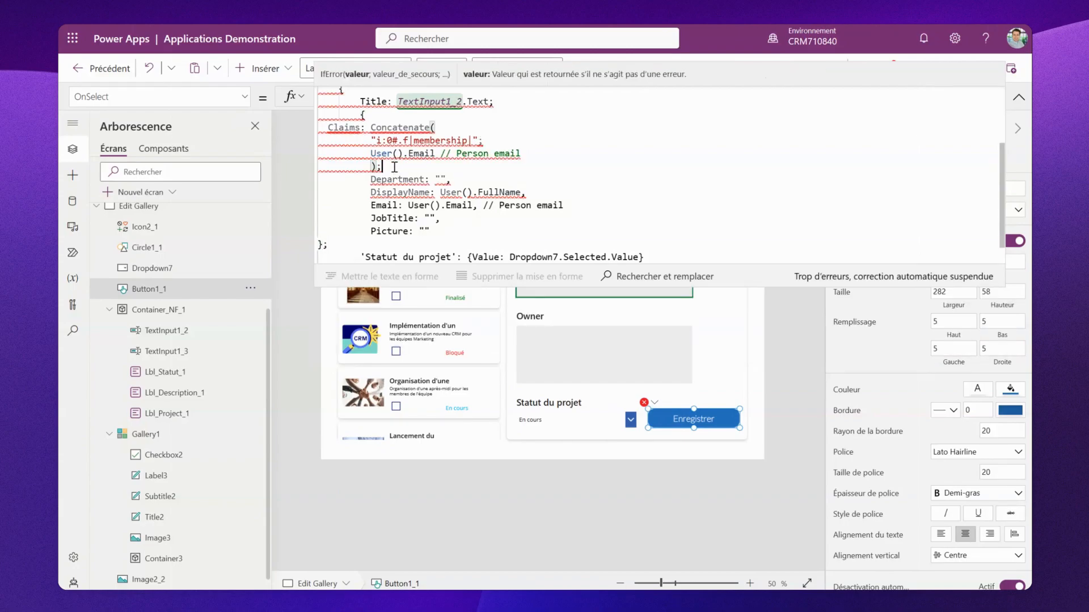
{"action": "key", "text": "BackSpace"}
{"action": "type", "text": ";"}
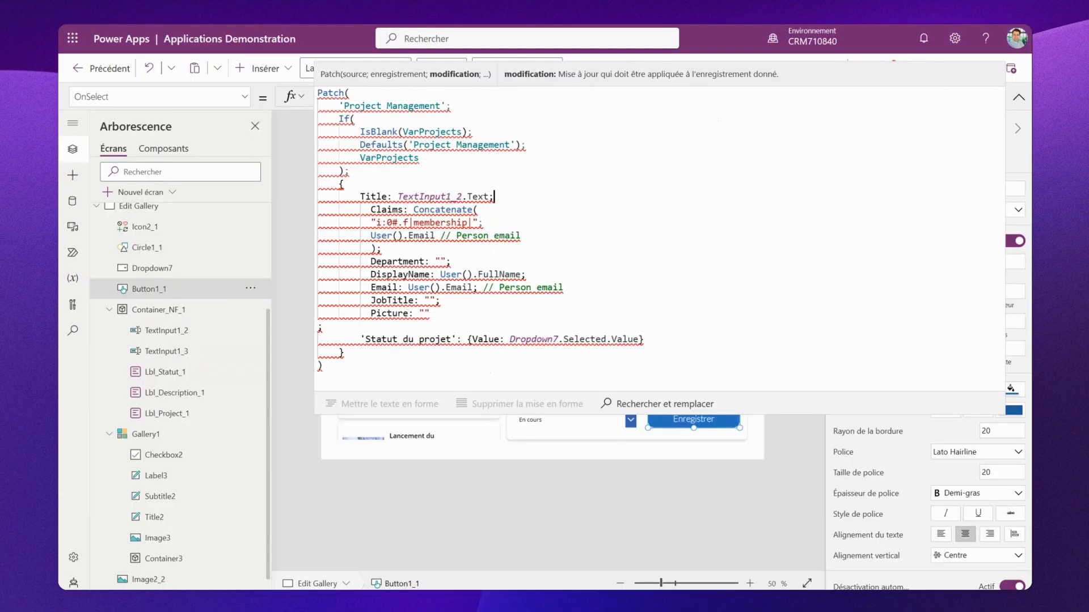
- Add an Owner field after Title, wrapping the pasted Claims, DisplayName and Email record in braces
{"action": "left_click", "coordinate": [494, 200]}
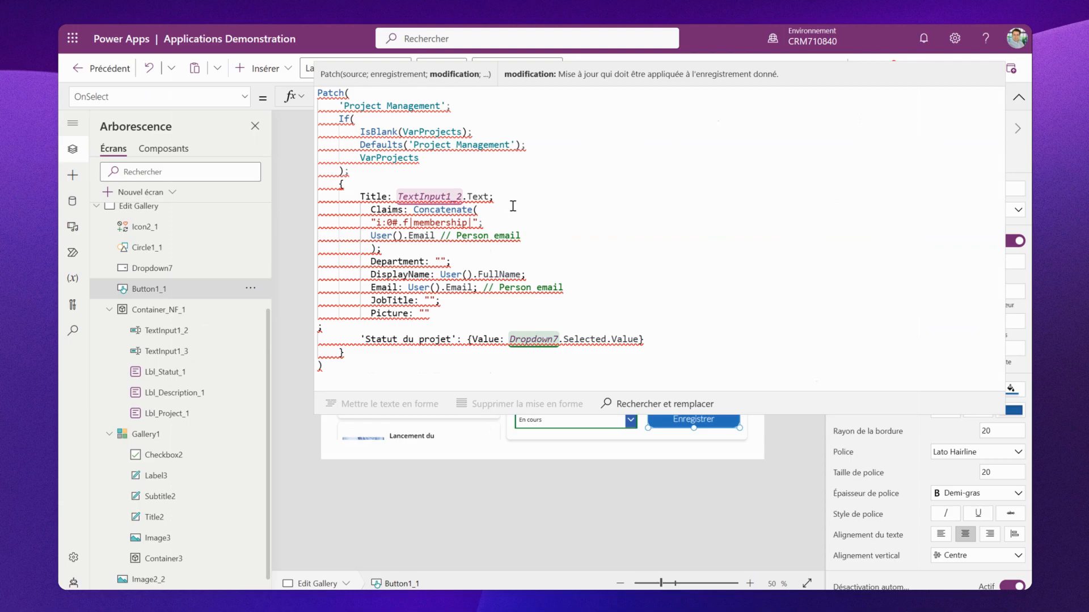
{"action": "type", "text": "Own"}
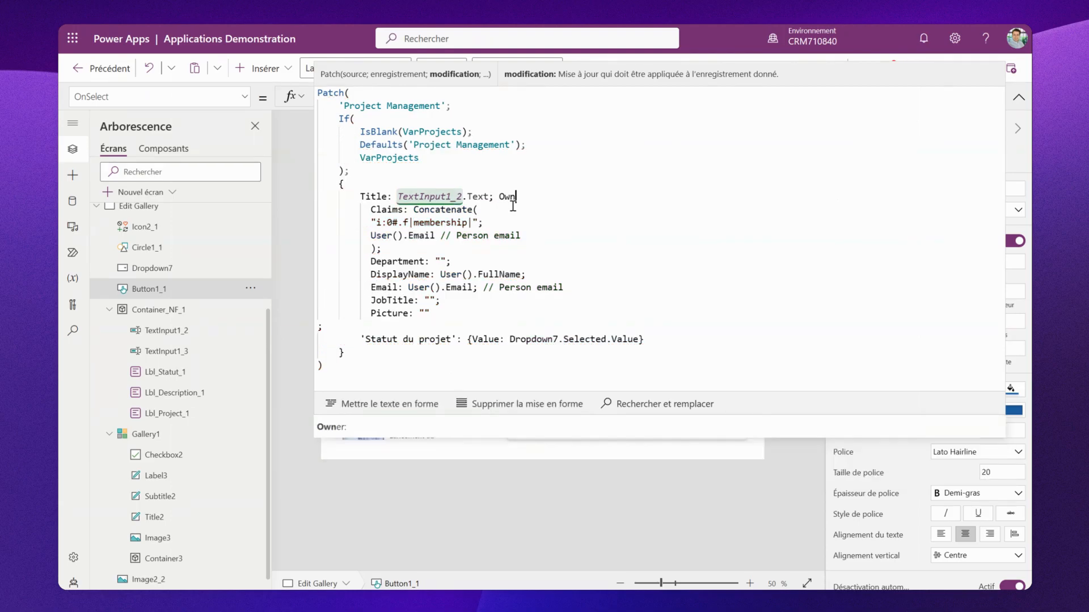
{"action": "left_click", "coordinate": [479, 426]}
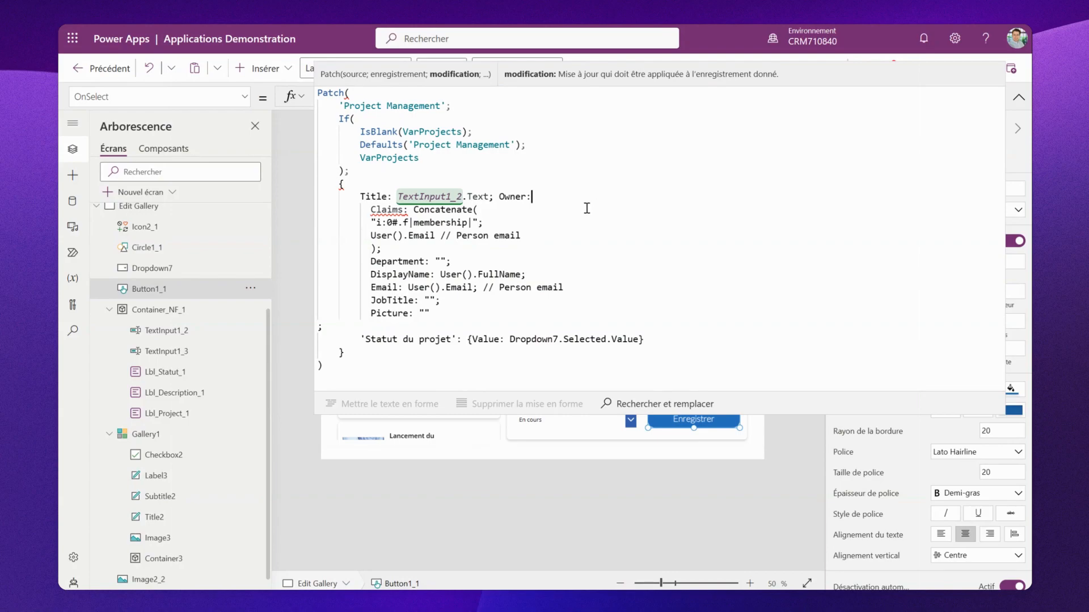
{"action": "type", "text": "{"}
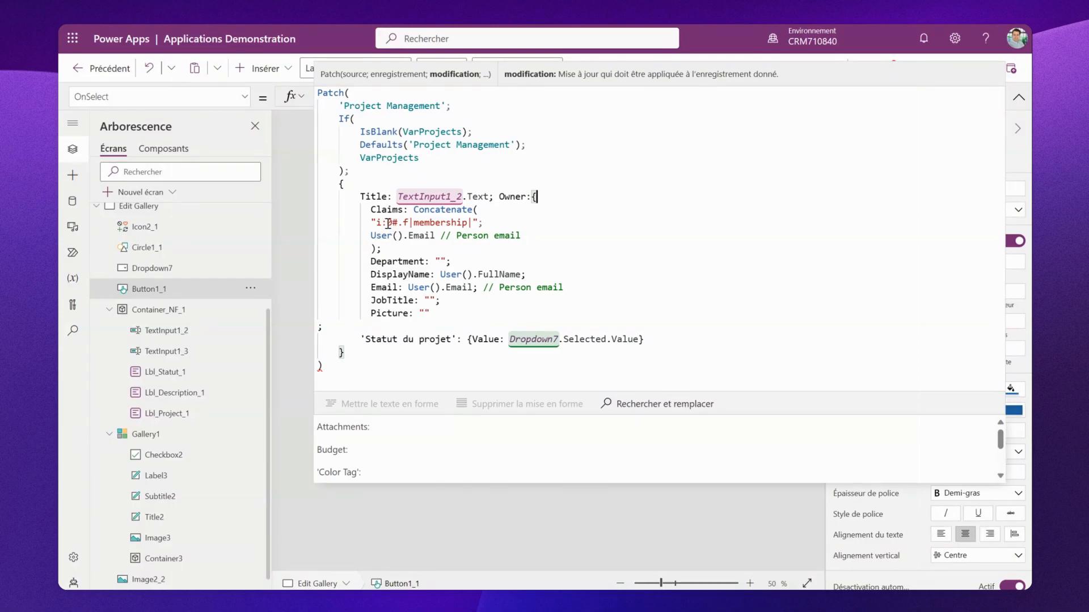
{"action": "left_click", "coordinate": [445, 315]}
{"action": "type", "text": "}"}
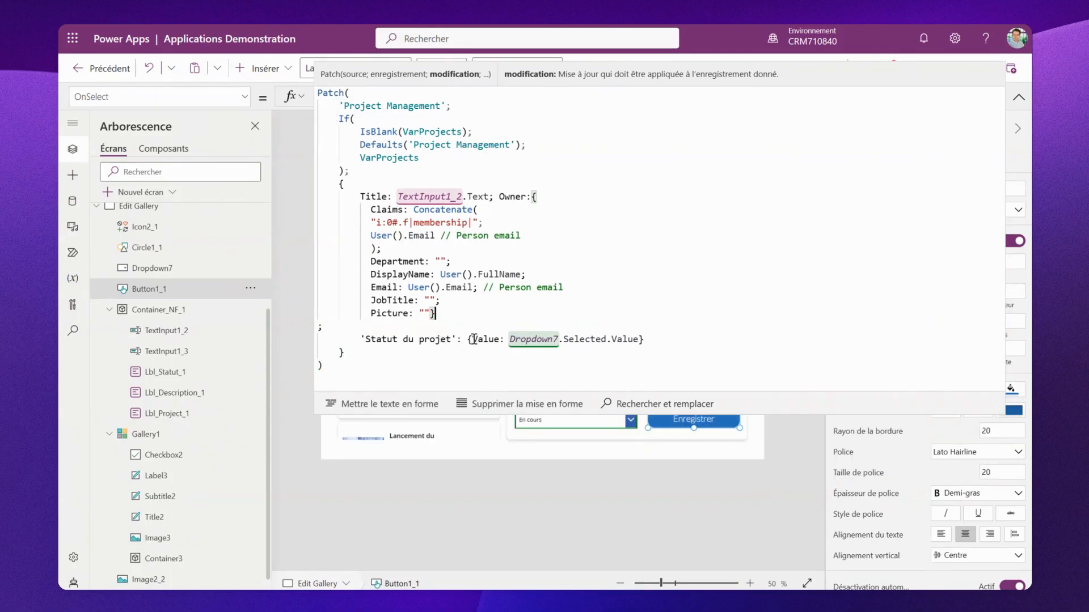
- Examine the Owner text input's Default formula and the save button's Patch record
{"action": "left_click_drag", "start_coordinate": [511, 409], "coordinate": [506, 367]}
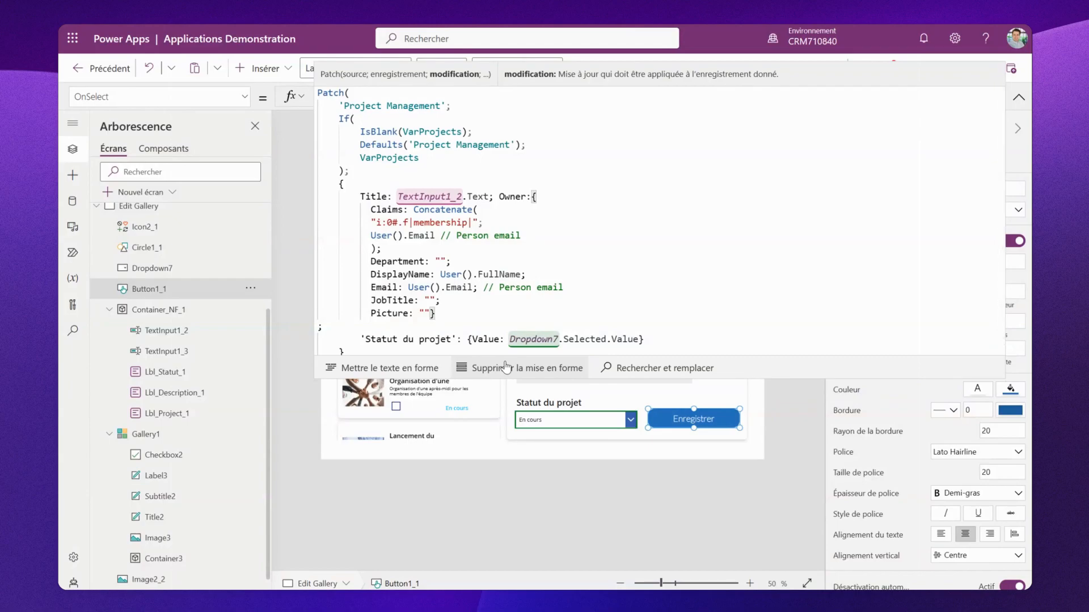
{"action": "left_click_drag", "start_coordinate": [506, 368], "coordinate": [506, 365]}
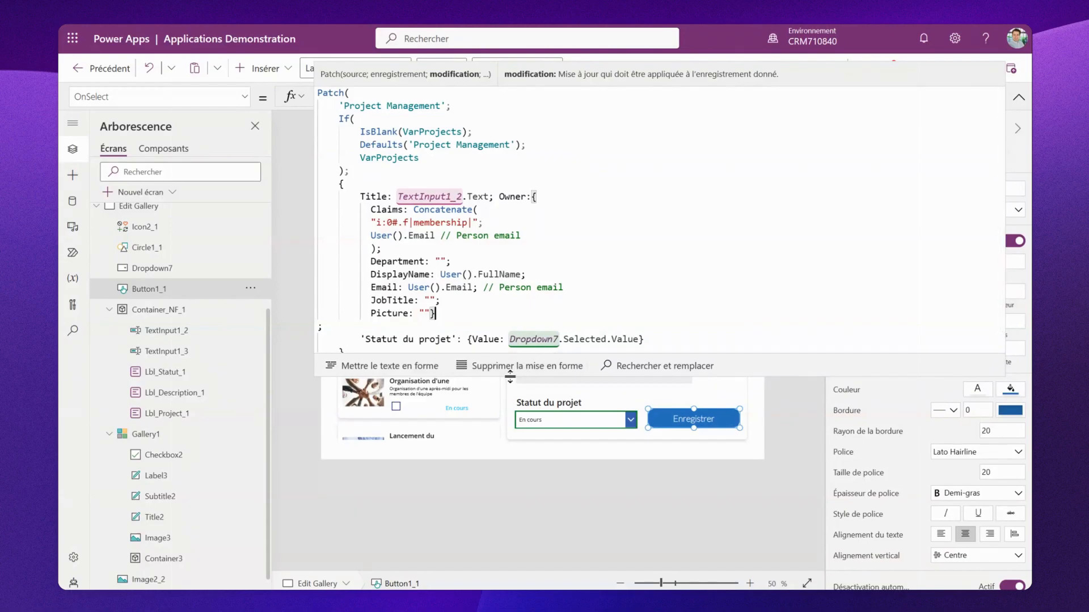
{"action": "mouse_move", "coordinate": [510, 375]}
{"action": "left_mouse_down"}
{"action": "mouse_move", "coordinate": [520, 193]}
{"action": "mouse_move", "coordinate": [522, 358]}
{"action": "left_mouse_up"}
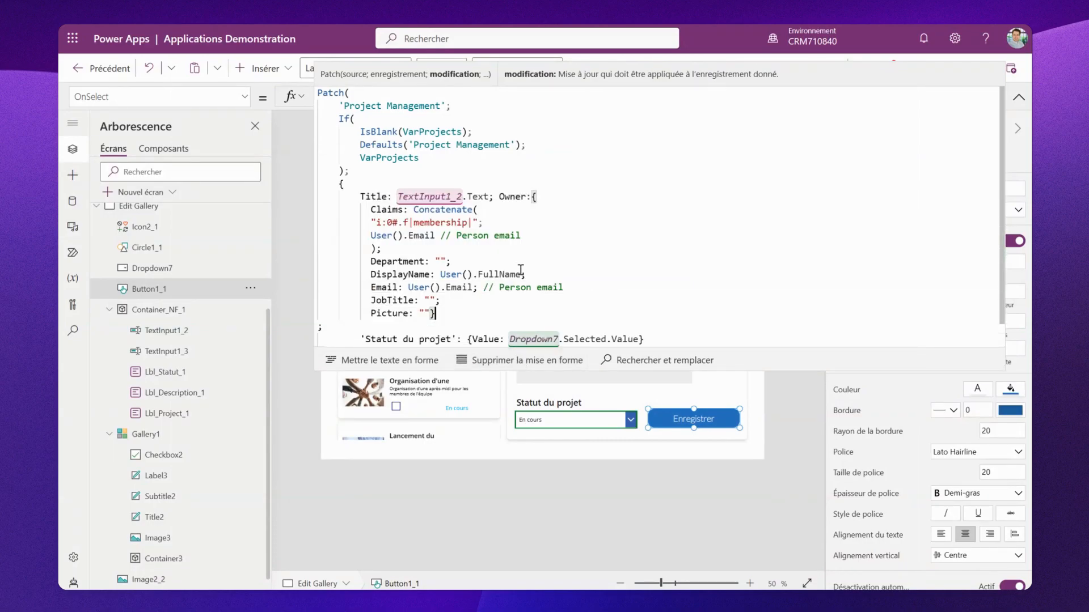
{"action": "left_click_drag", "start_coordinate": [521, 274], "coordinate": [441, 275]}
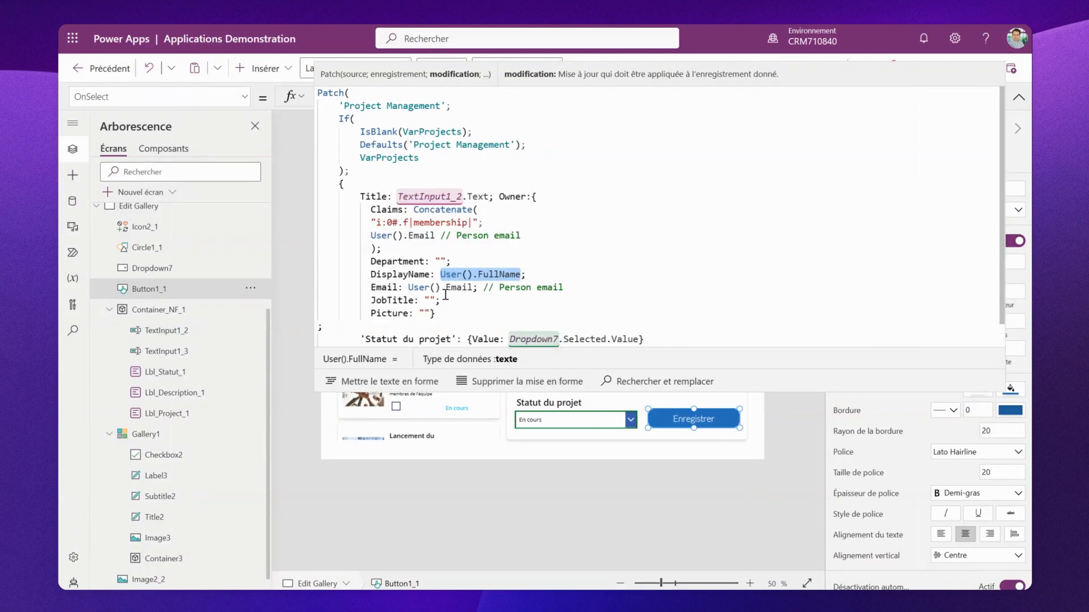
{"action": "left_click_drag", "start_coordinate": [488, 320], "coordinate": [487, 279]}
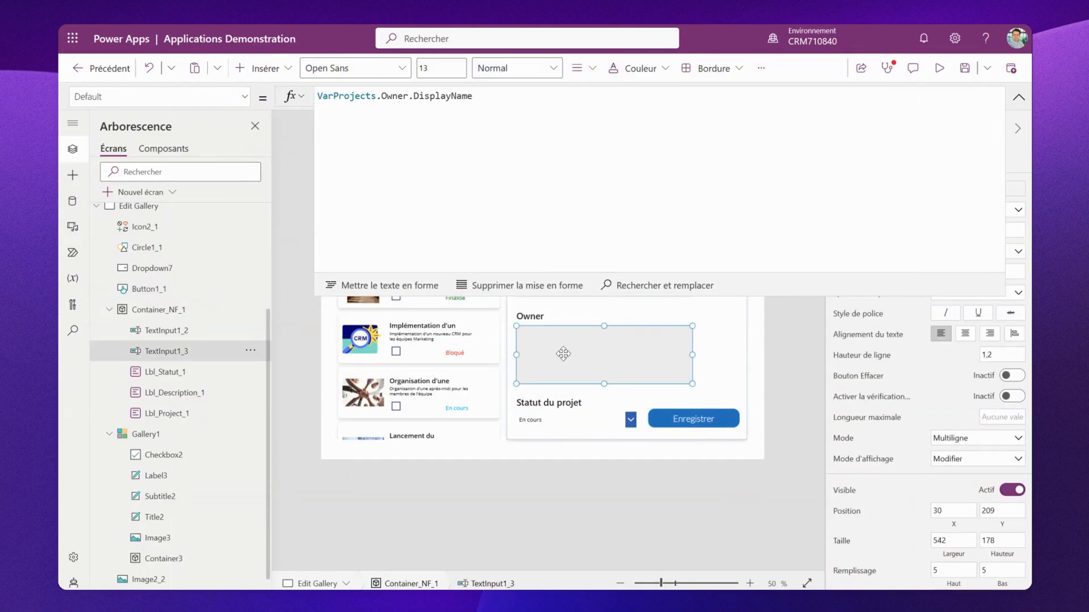
{"action": "left_click", "coordinate": [567, 354]}
{"action": "left_click", "coordinate": [665, 421]}
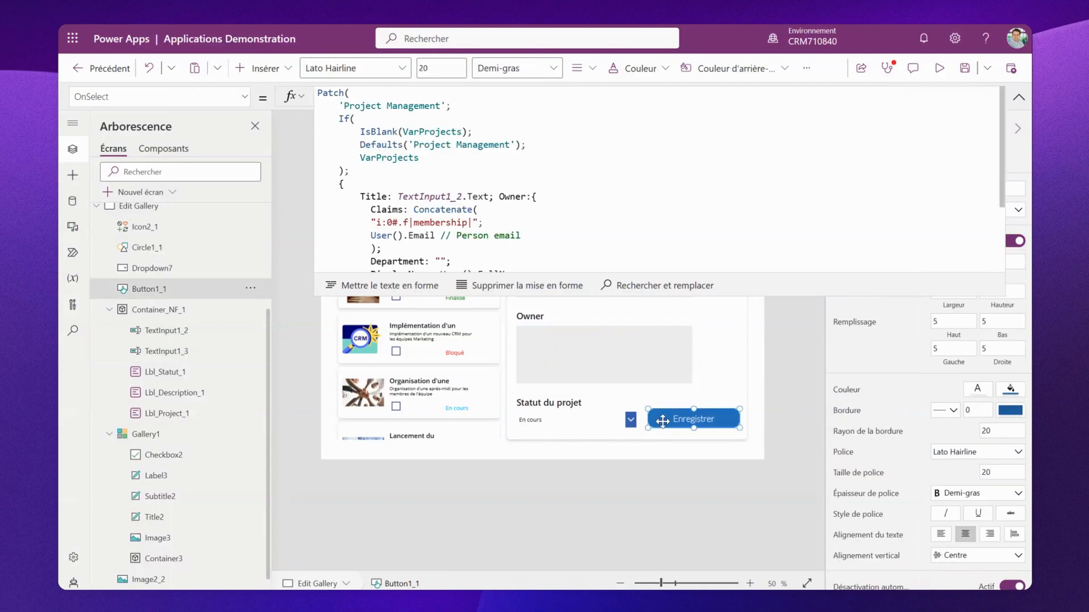
- Replace User().FullName in the Owner DisplayName with TextInput1_3.Text
{"action": "left_click_drag", "start_coordinate": [542, 294], "coordinate": [536, 368]}
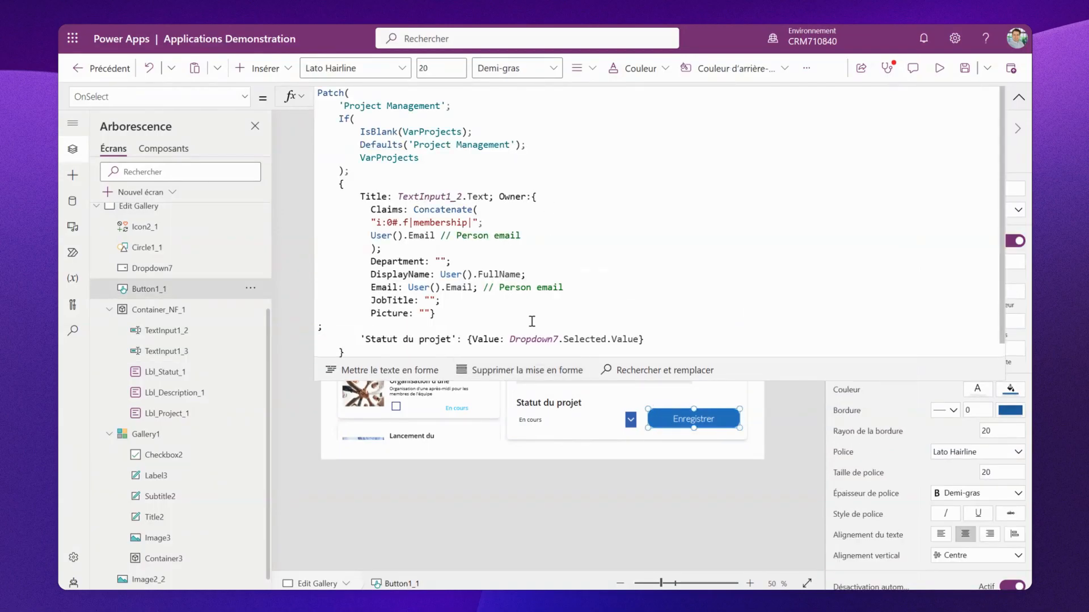
{"action": "left_click_drag", "start_coordinate": [522, 276], "coordinate": [441, 275]}
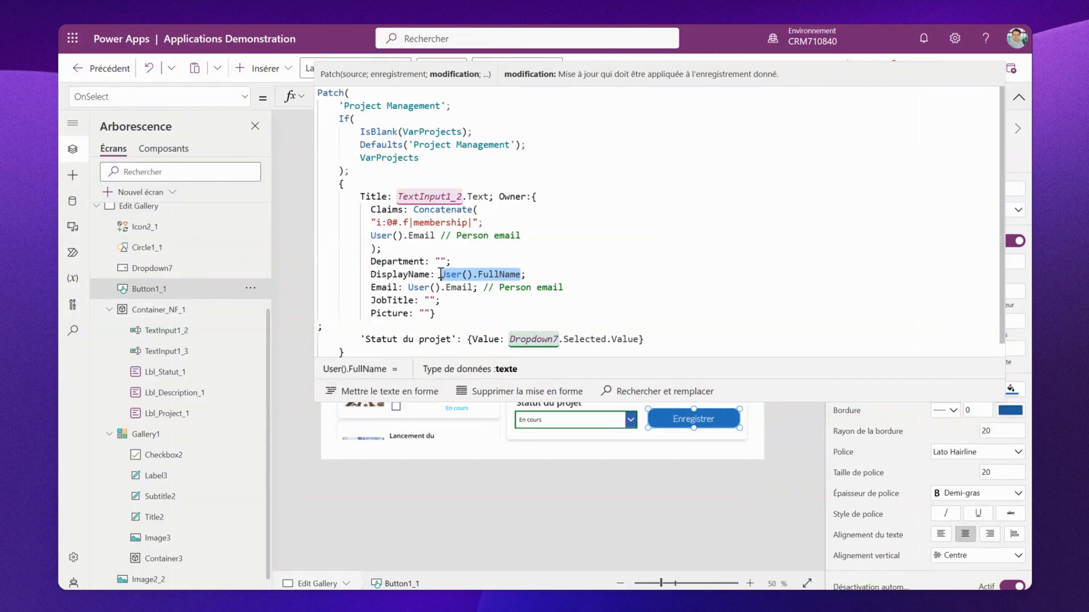
{"action": "type", "text": "Textinput"}
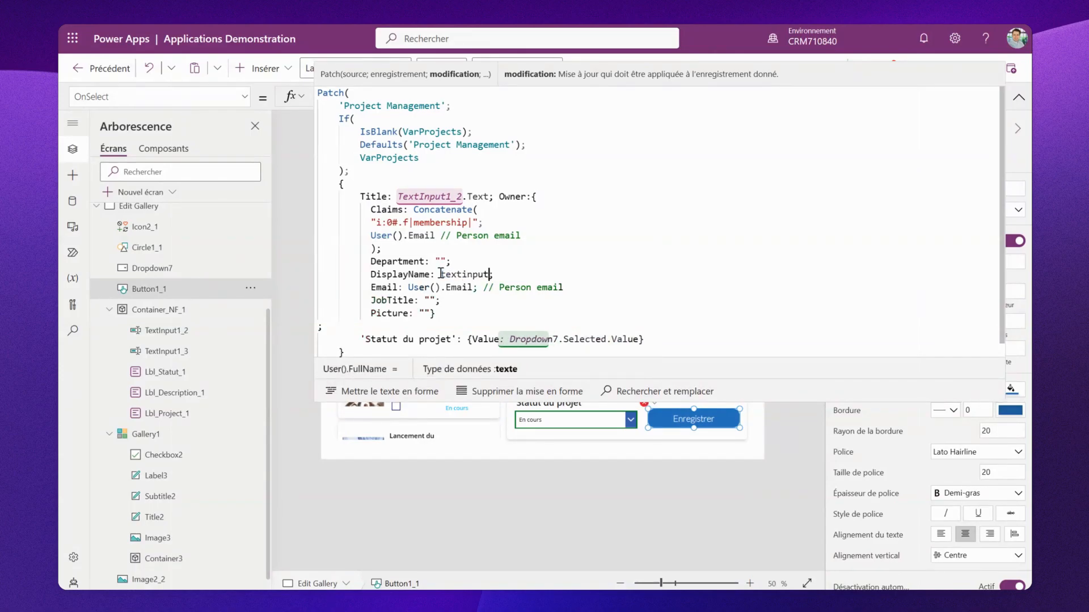
{"action": "type", "text": "1_"}
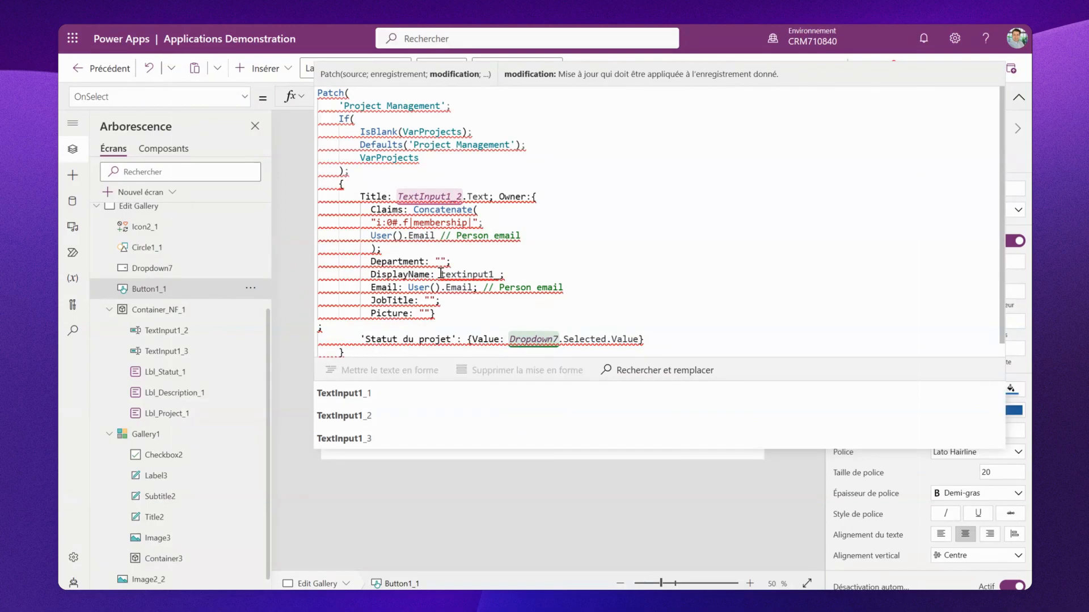
{"action": "type", "text": "3"}
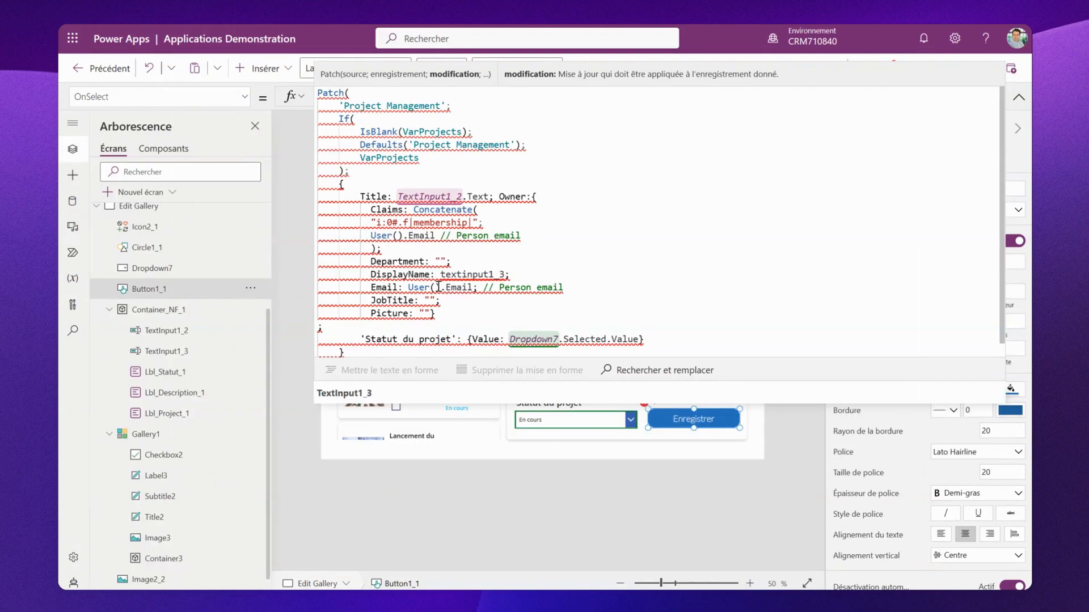
{"action": "left_click", "coordinate": [441, 394]}
{"action": "type", "text": ".text;"}
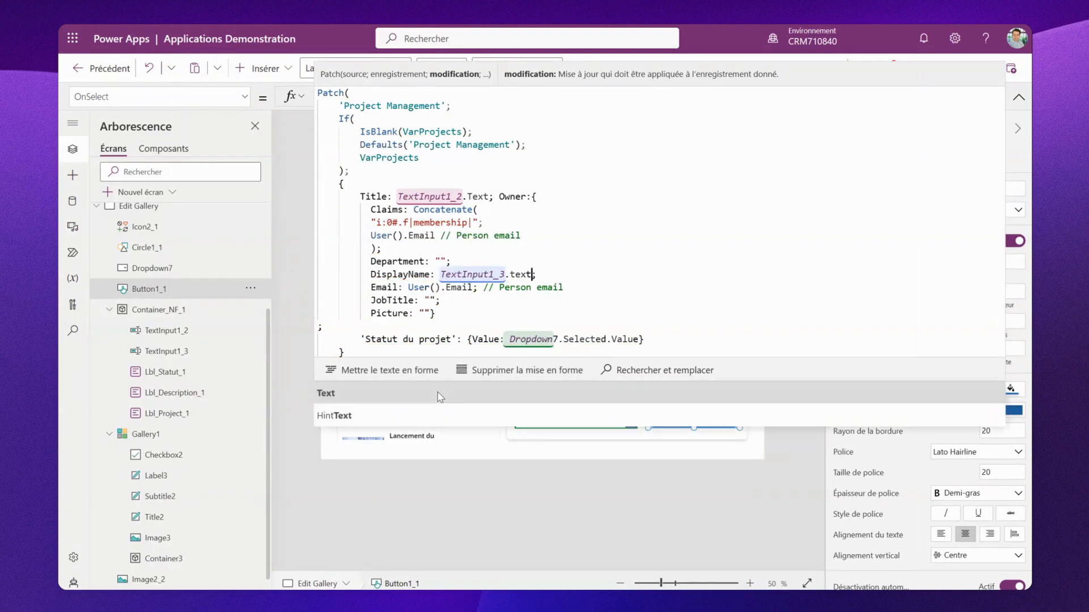
{"action": "left_click", "coordinate": [439, 395]}
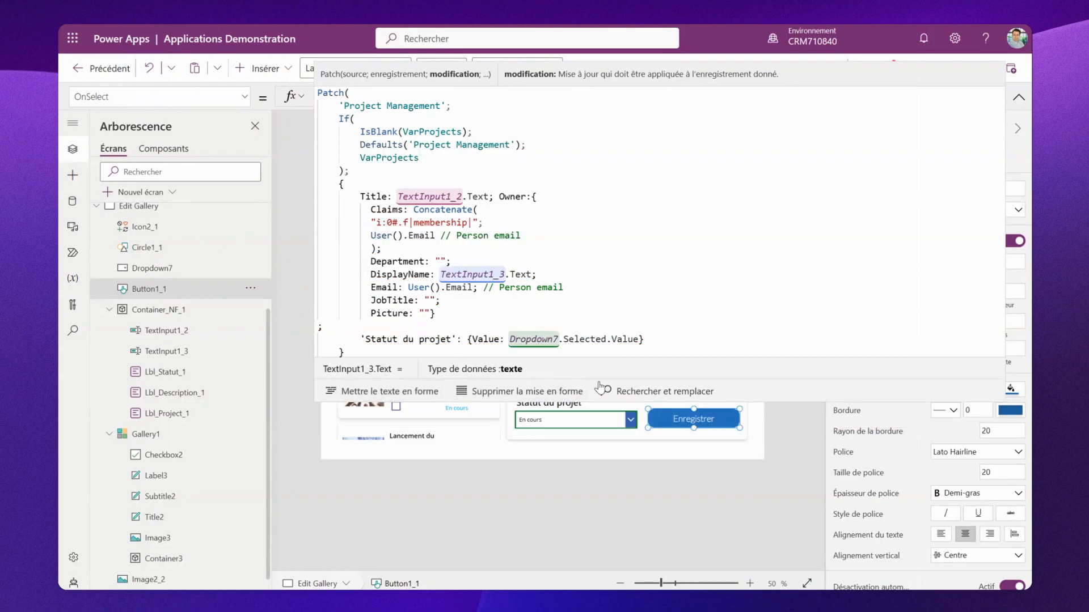
{"action": "left_click_drag", "start_coordinate": [603, 401], "coordinate": [577, 141]}
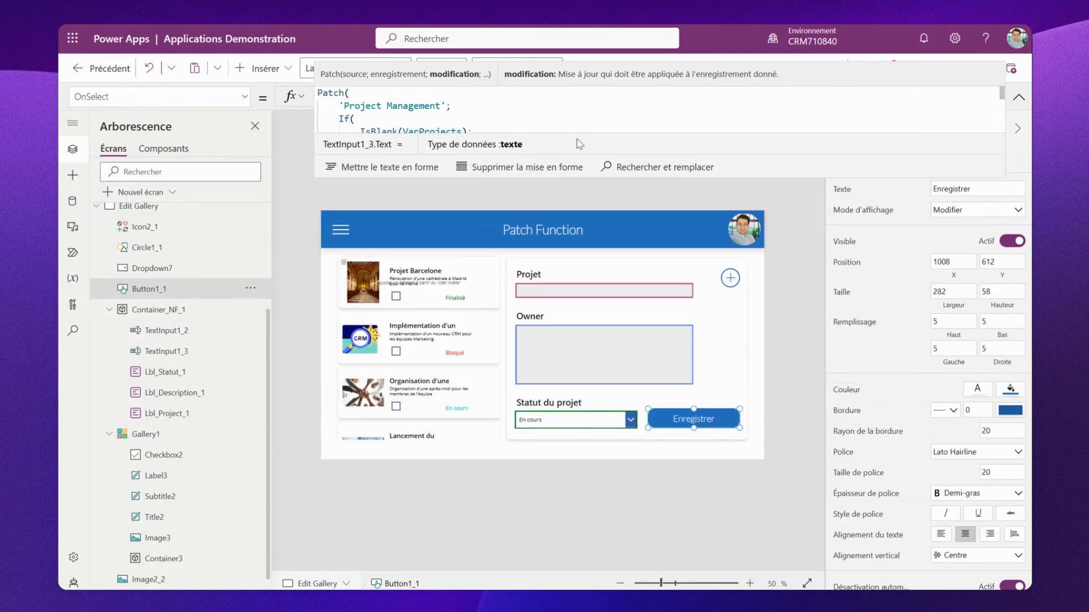
{"action": "left_click", "coordinate": [809, 285]}
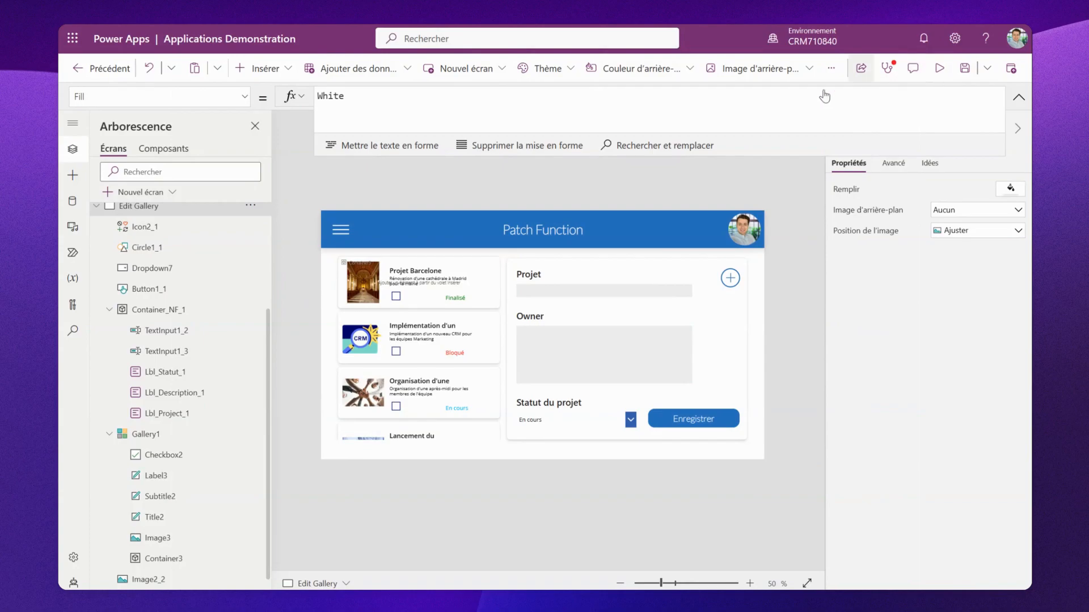
- Preview the app and enter a project named Project modification personne with owner System Administrator
{"action": "left_click", "coordinate": [939, 68]}
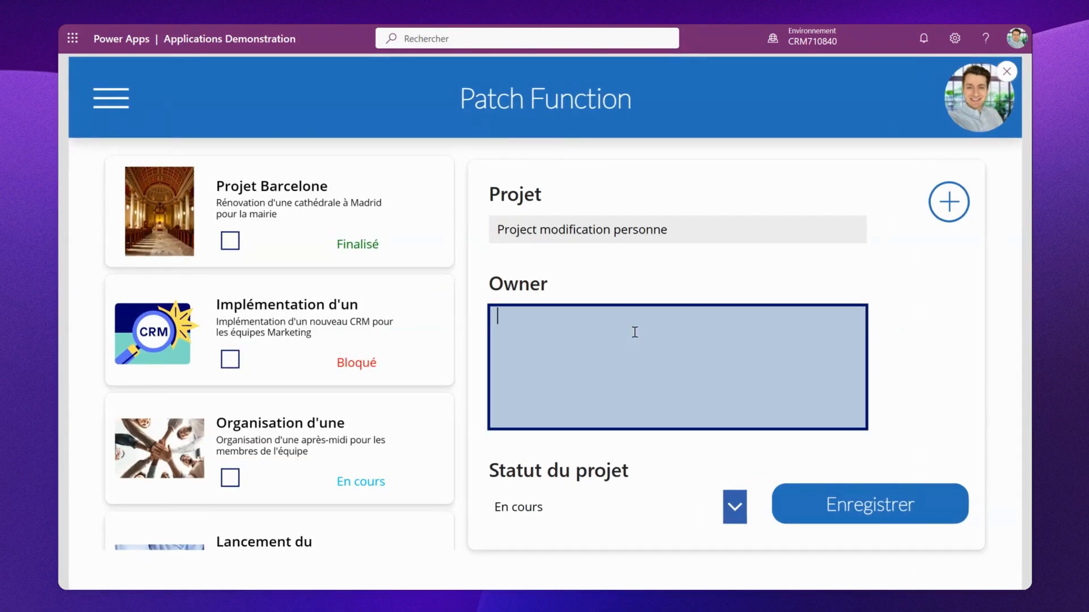
{"action": "left_click", "coordinate": [632, 235]}
{"action": "type", "text": "Project modification personne"}
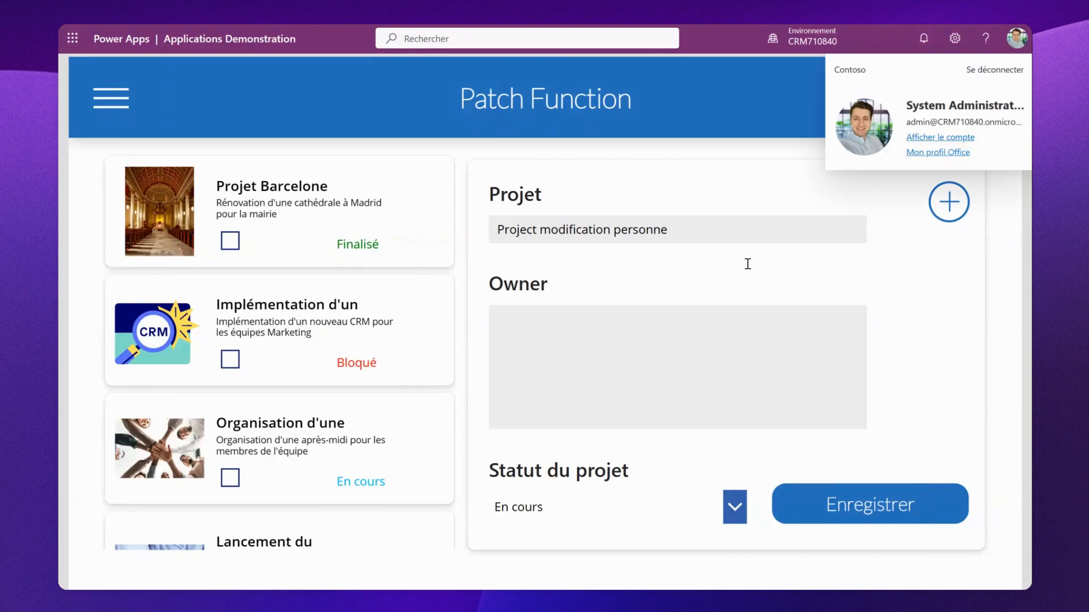
{"action": "left_click", "coordinate": [633, 368]}
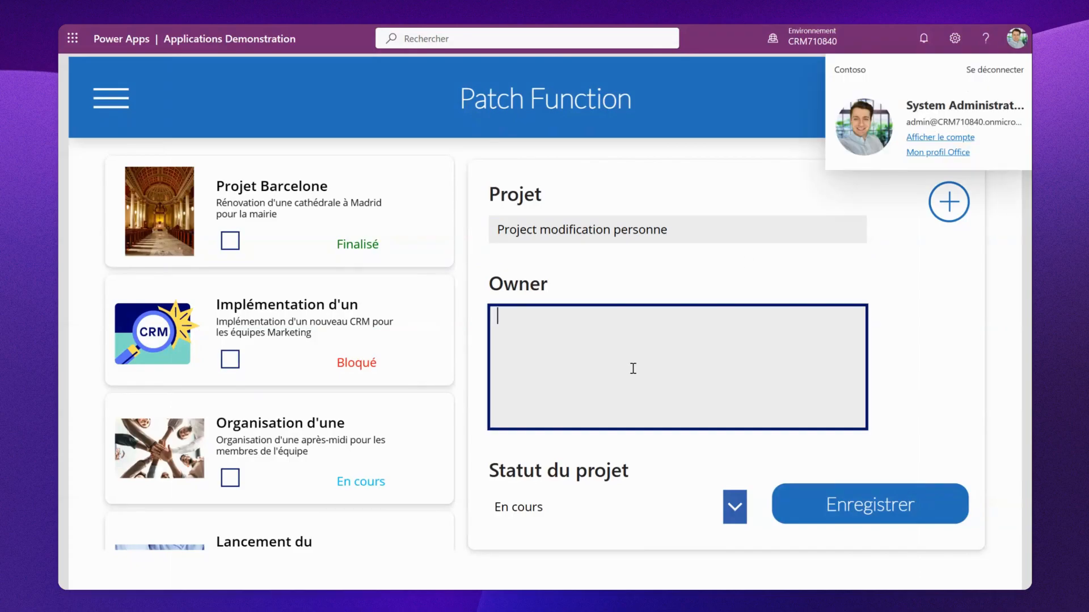
{"action": "type", "text": "System "}
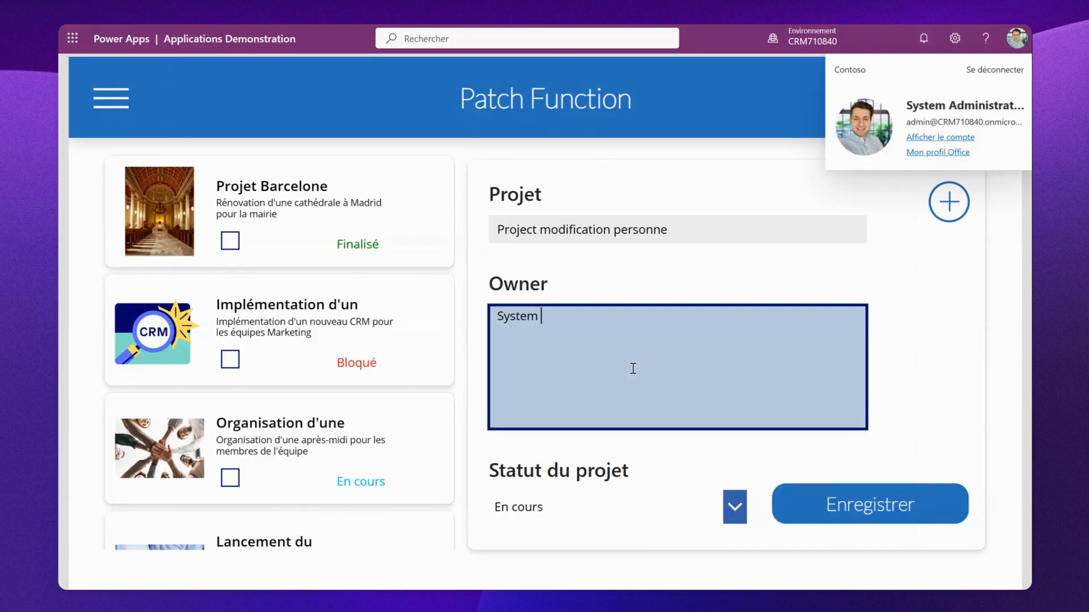
{"action": "type", "text": "Administrator"}
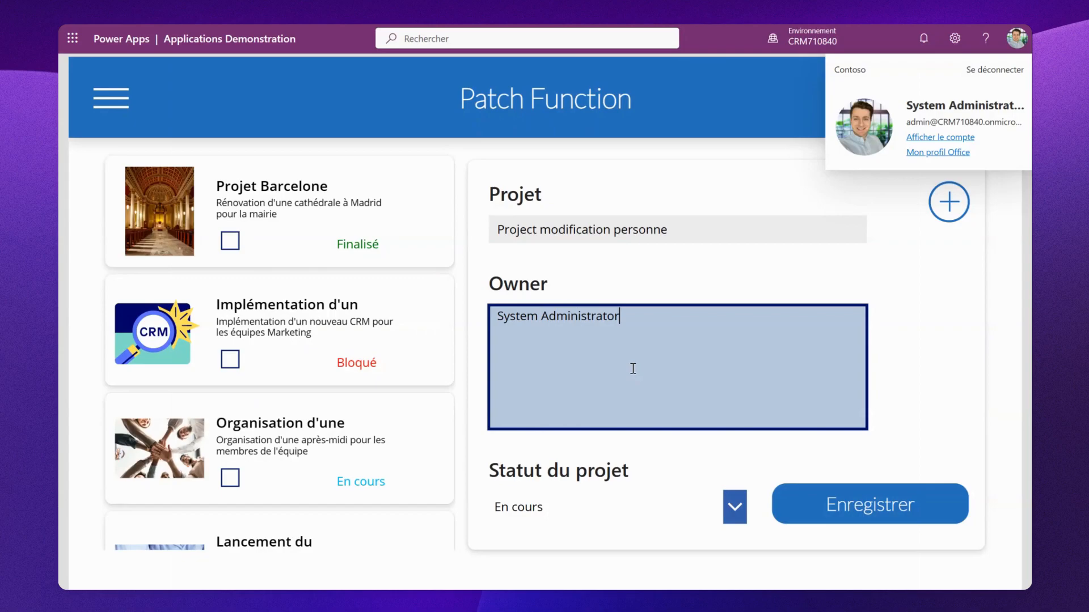
- Set the project status to Finalisé and save the record
{"action": "left_click", "coordinate": [670, 507]}
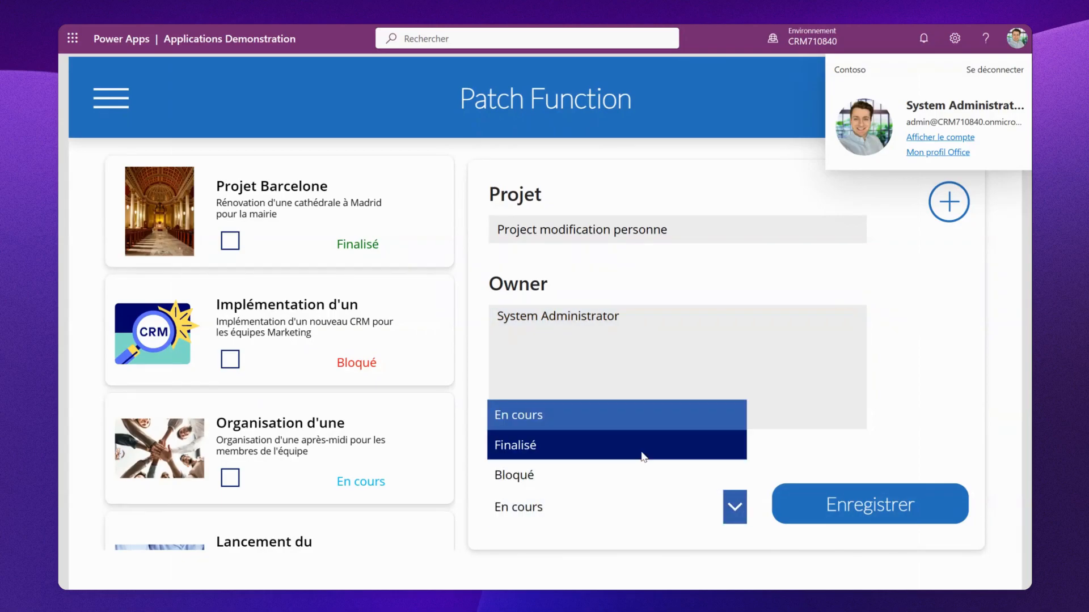
{"action": "left_click", "coordinate": [643, 448]}
{"action": "left_click", "coordinate": [828, 510]}
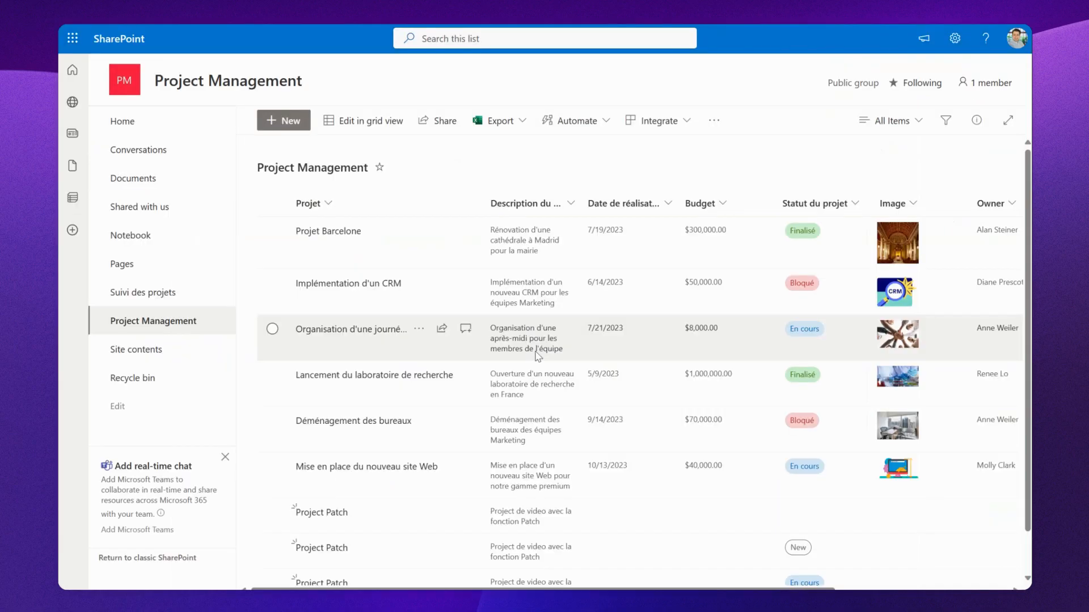
- Switch to the SharePoint Project Management list, refresh it, and examine the new record's status and Owner
{"action": "scroll", "coordinate": [537, 356], "scroll_direction": "down", "scroll_amount": 1}
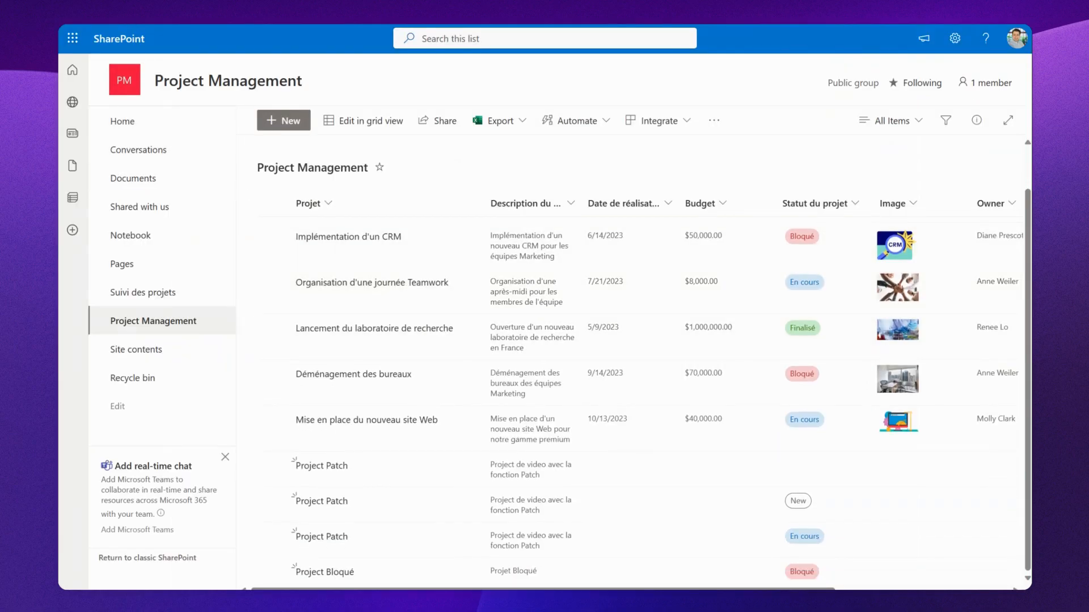
{"action": "key", "text": "F5"}
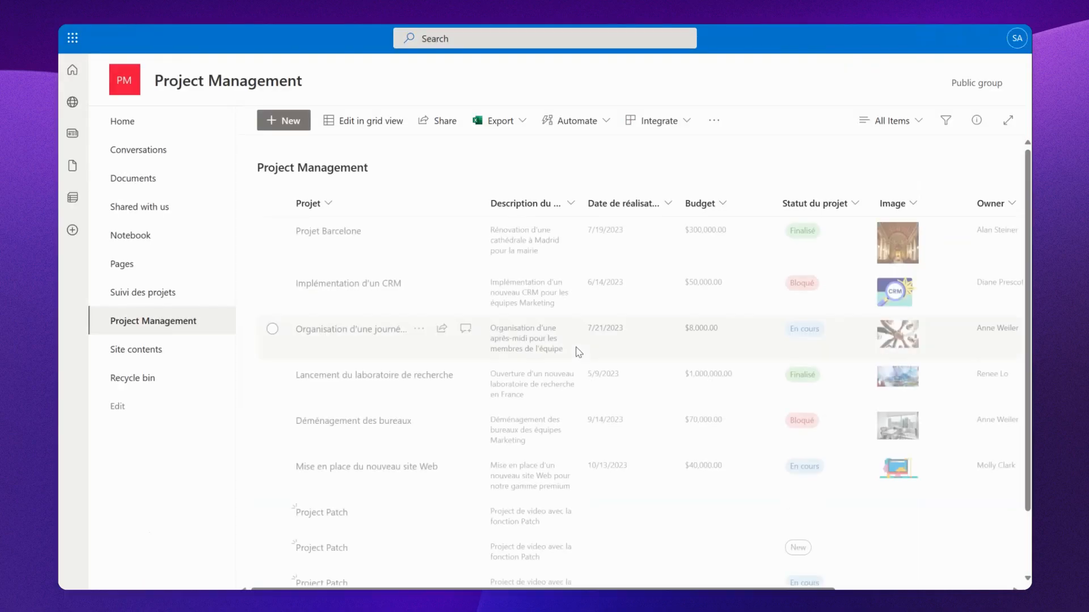
{"action": "scroll", "coordinate": [578, 352], "scroll_direction": "down", "scroll_amount": 1}
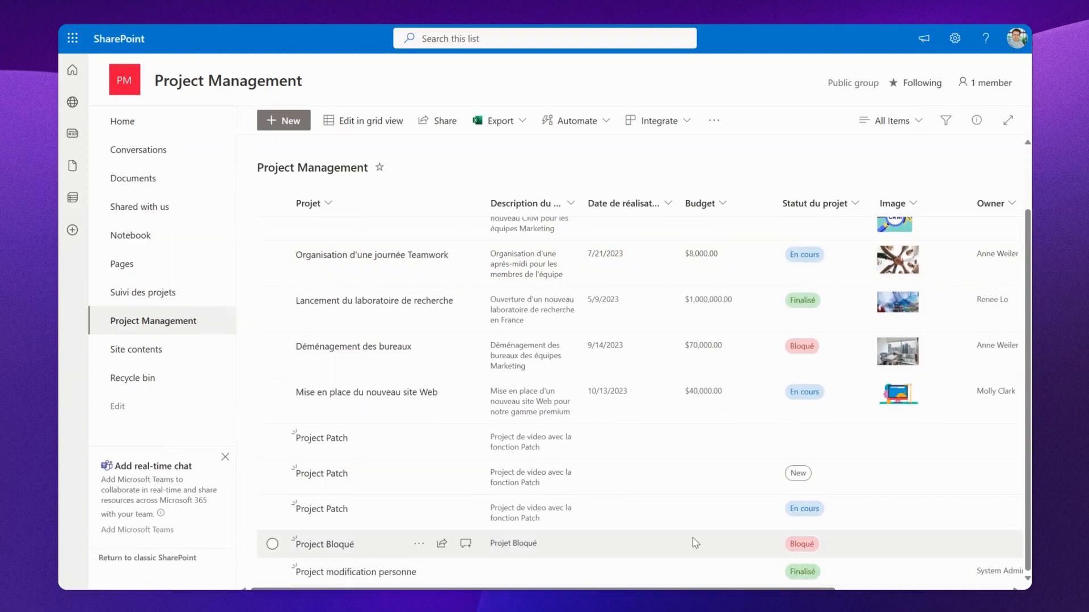
{"action": "scroll", "coordinate": [883, 542], "scroll_direction": "right", "scroll_amount": 3}
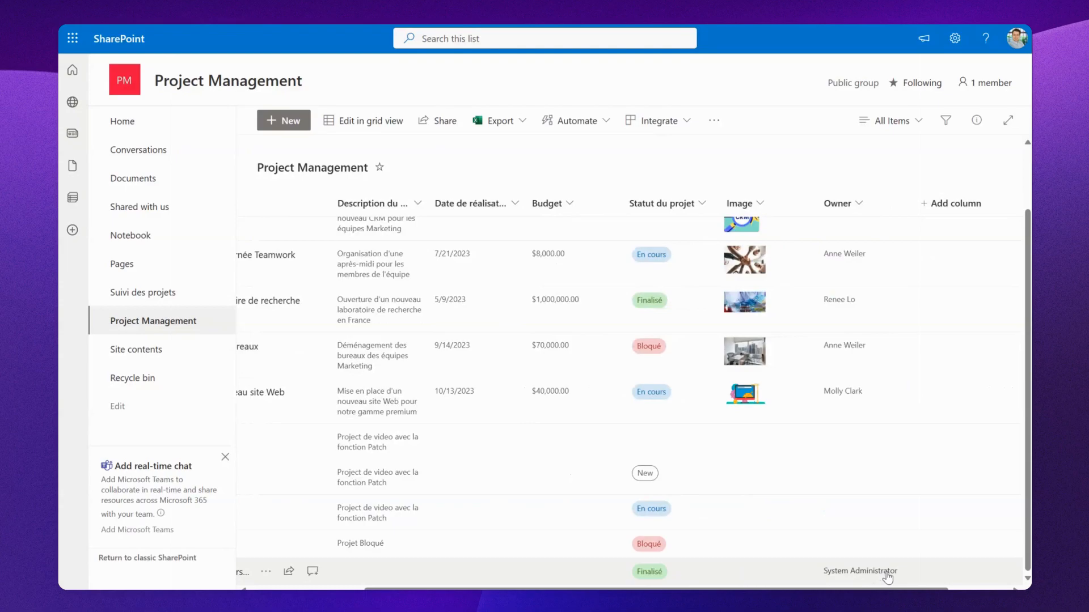
{"action": "mouse_move", "coordinate": [888, 578]}
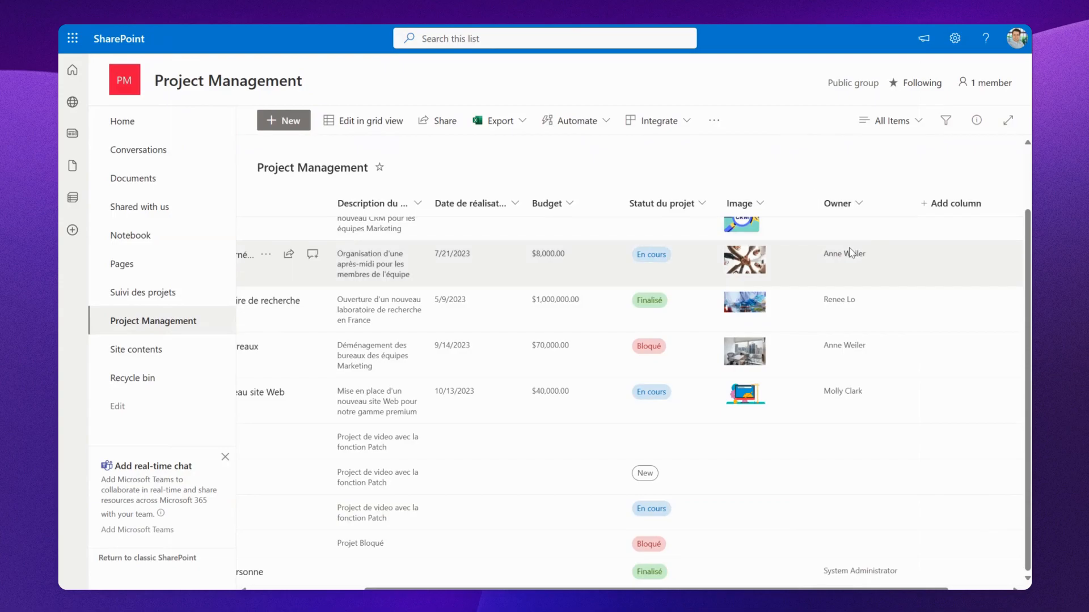
{"action": "mouse_move", "coordinate": [848, 259]}
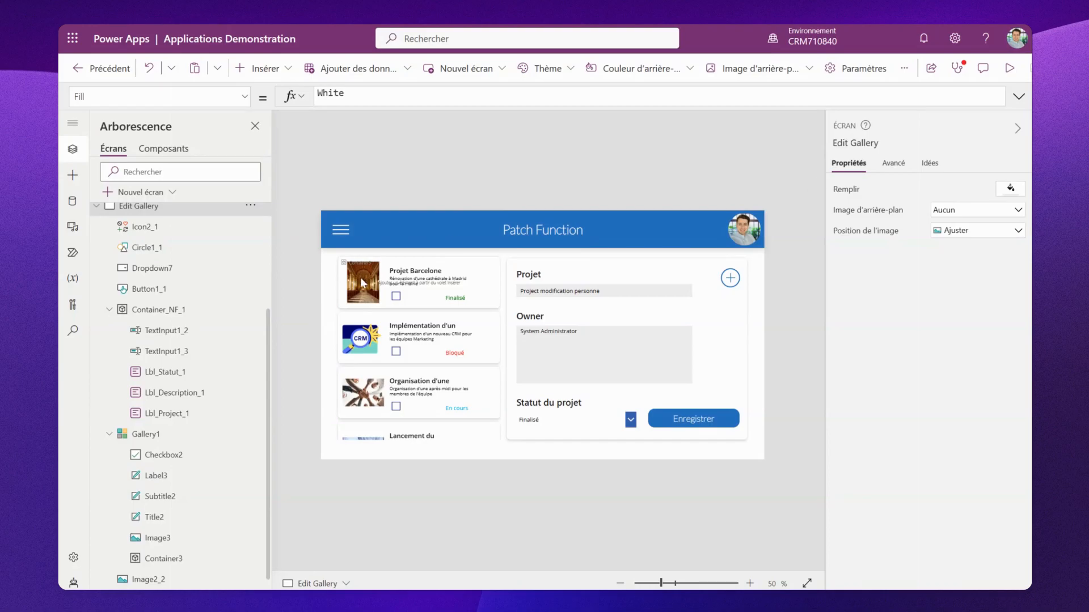
- Preview the app and tick the checkboxes of the first two gallery projects, then close the preview
{"action": "left_click", "coordinate": [397, 296]}
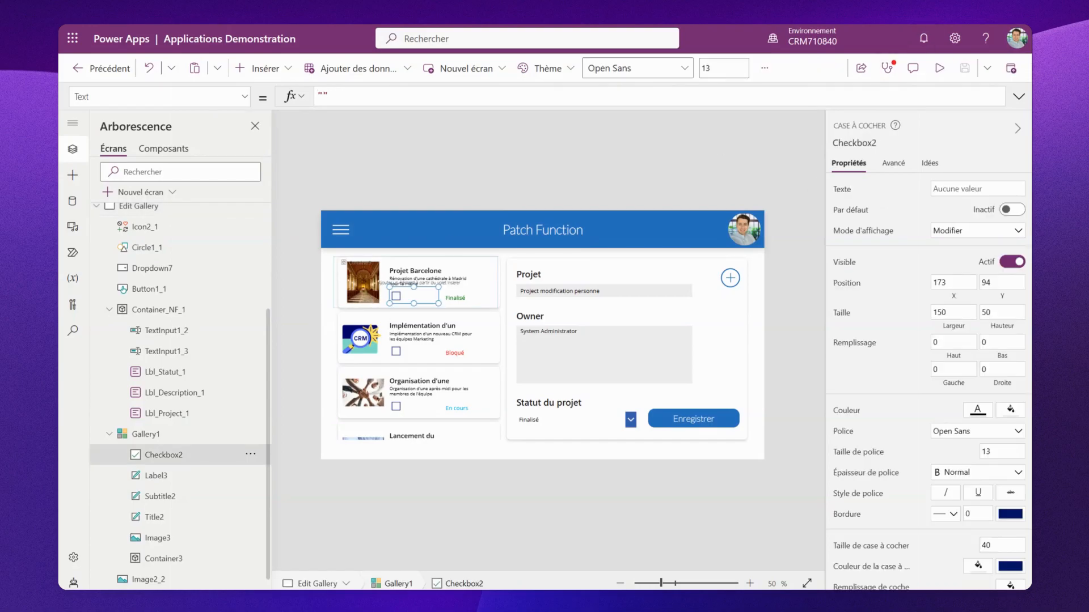
{"action": "left_click", "coordinate": [939, 68]}
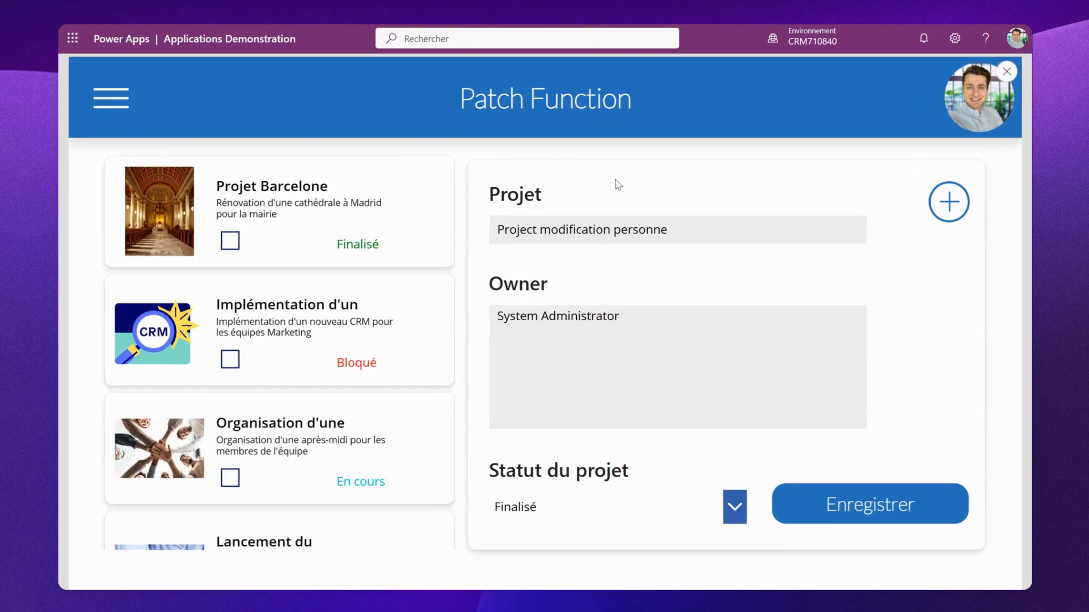
{"action": "left_click", "coordinate": [230, 242]}
{"action": "left_click", "coordinate": [229, 361]}
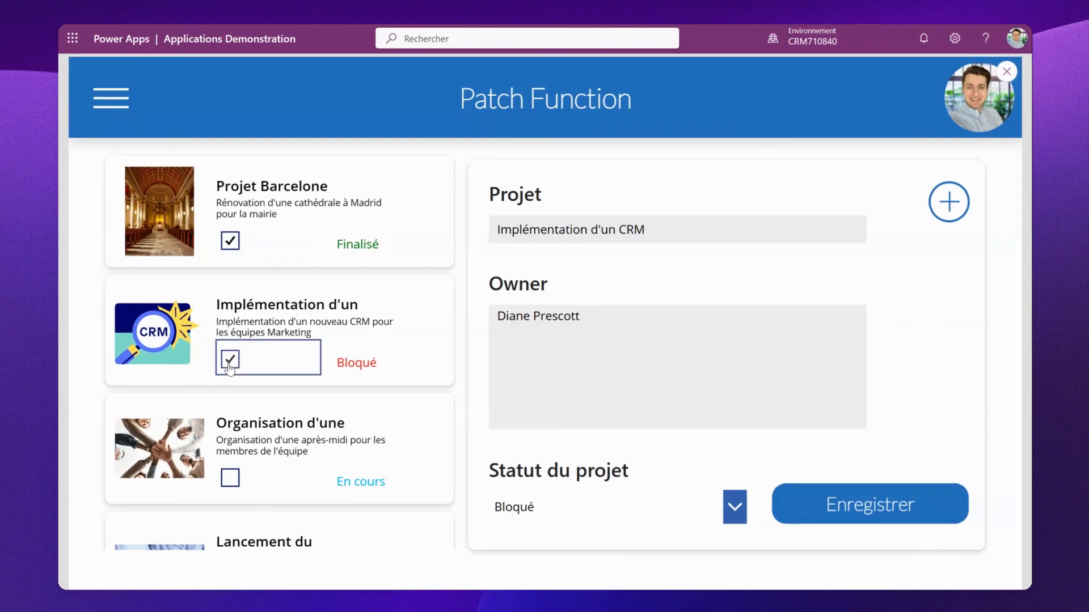
{"action": "left_click", "coordinate": [1006, 72]}
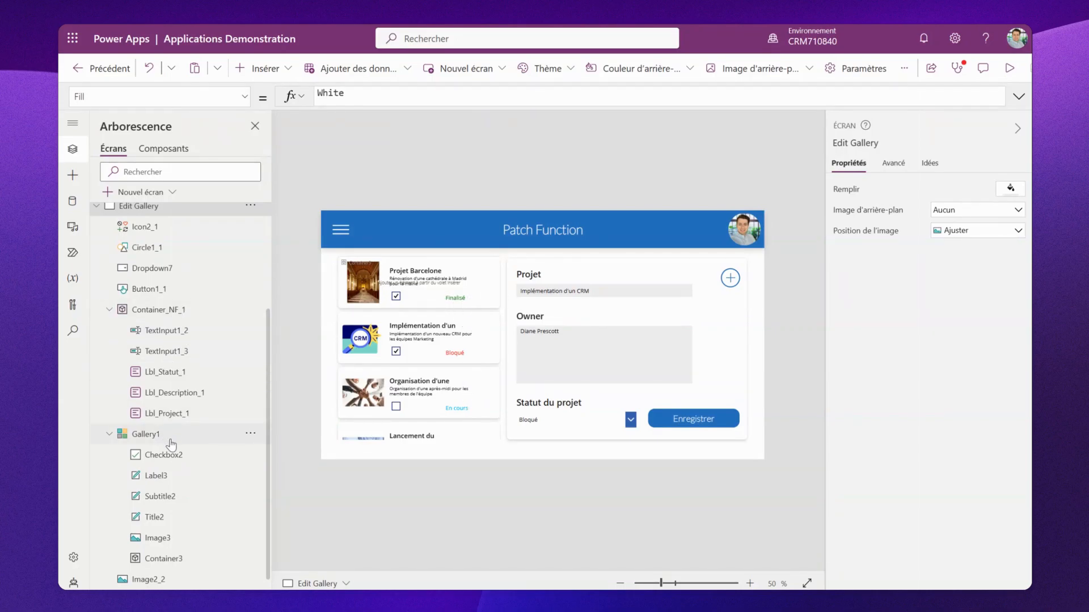
- Set the gallery checkbox's OnCheck formula to Collect(CollProjects;ThisItem)
{"action": "left_click", "coordinate": [182, 458]}
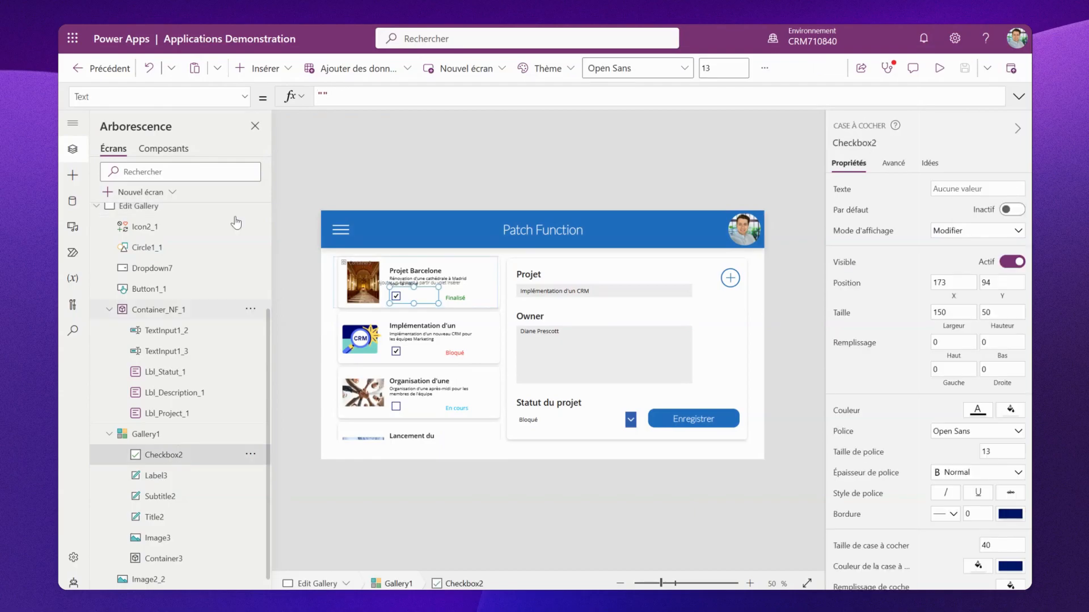
{"action": "left_click", "coordinate": [246, 98]}
{"action": "scroll", "coordinate": [203, 214], "scroll_direction": "up", "scroll_amount": 7}
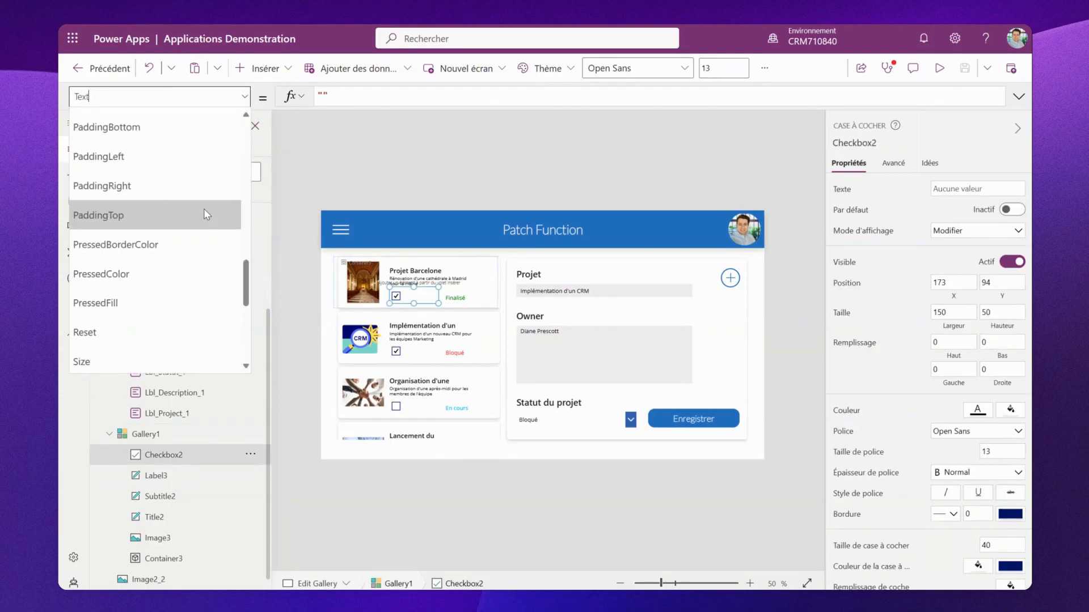
{"action": "left_click", "coordinate": [203, 208]}
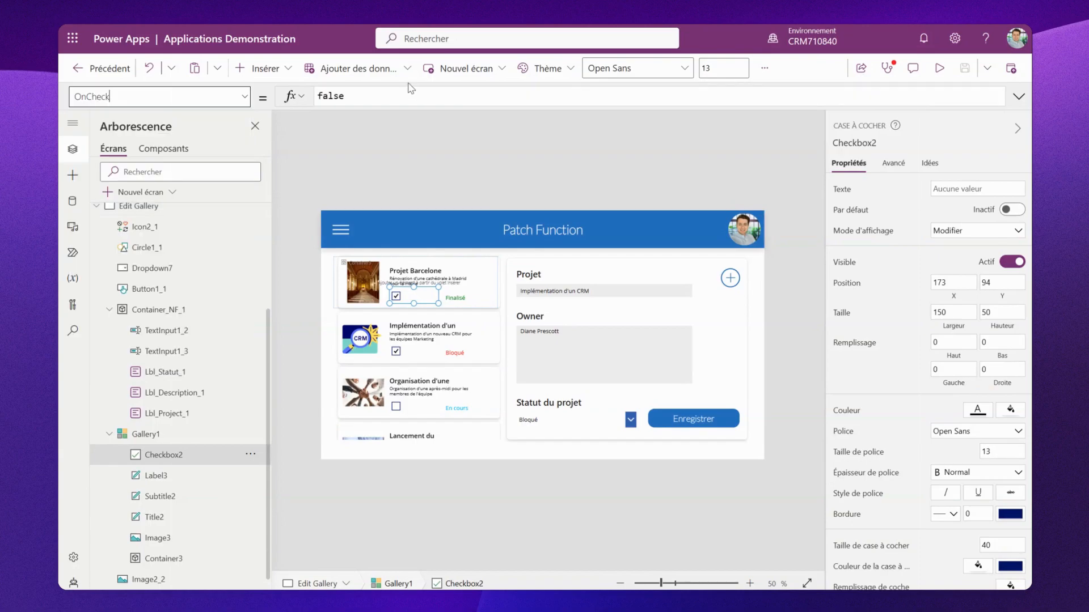
{"action": "double_click", "coordinate": [316, 98]}
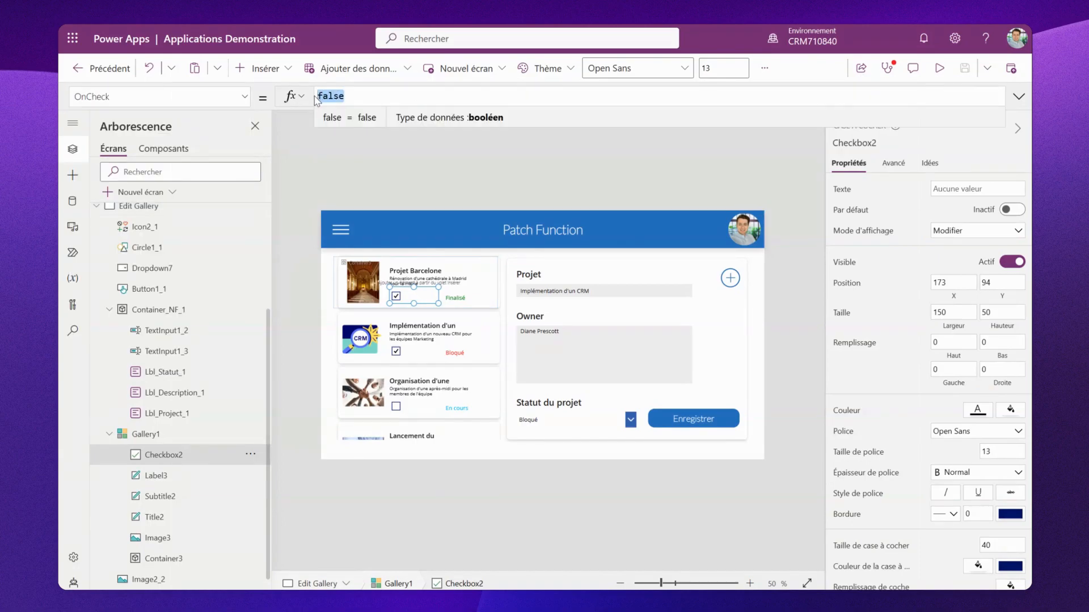
{"action": "type", "text": "Collect"}
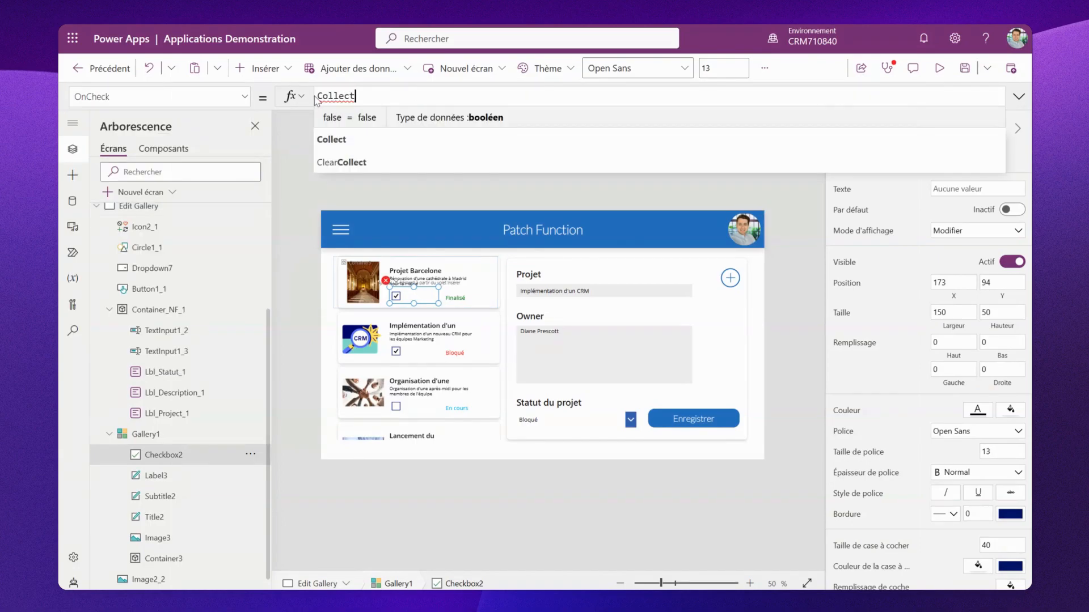
{"action": "left_click", "coordinate": [369, 121]}
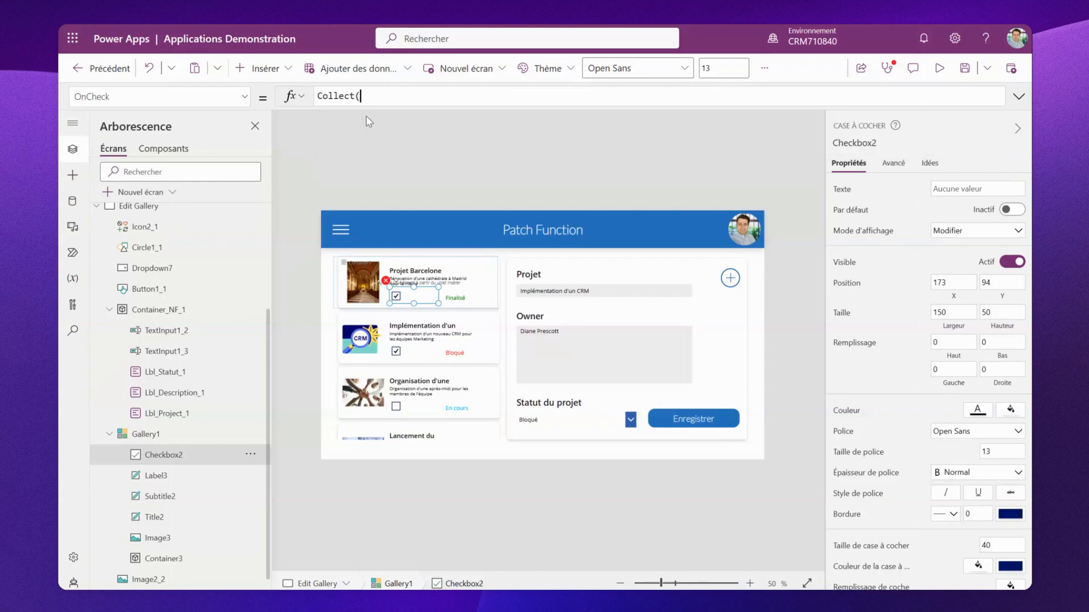
{"action": "type", "text": "Coll"}
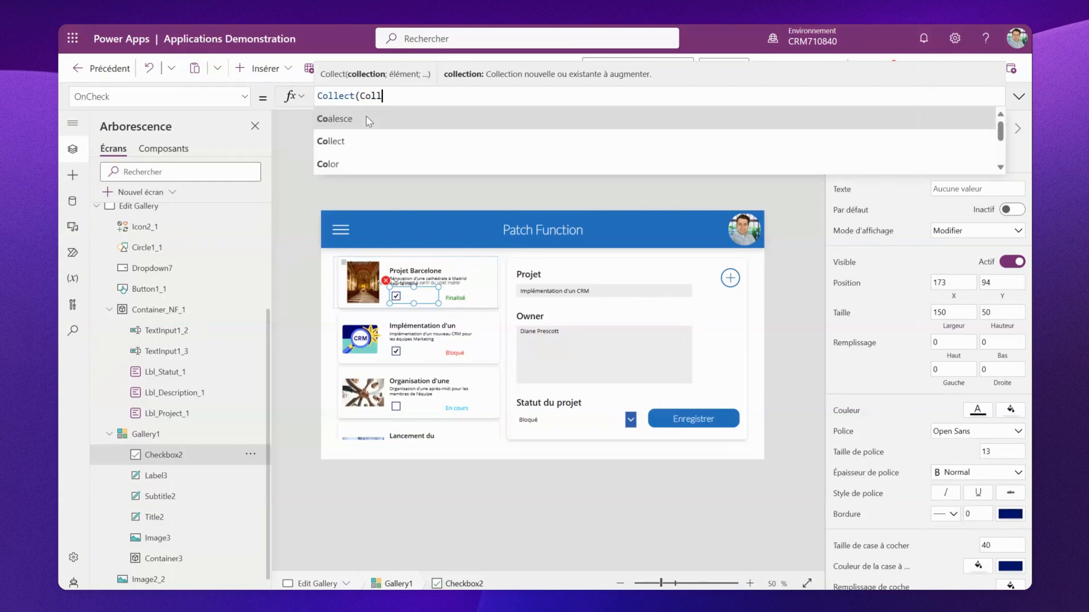
{"action": "type", "text": "Projects"}
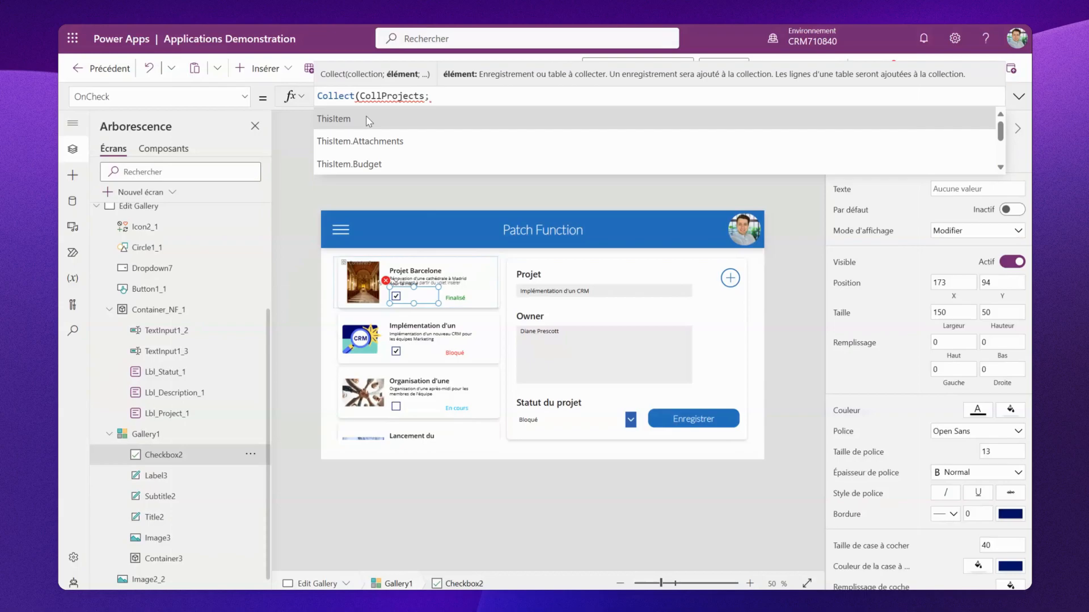
{"action": "type", "text": ";"}
{"action": "left_click", "coordinate": [369, 119]}
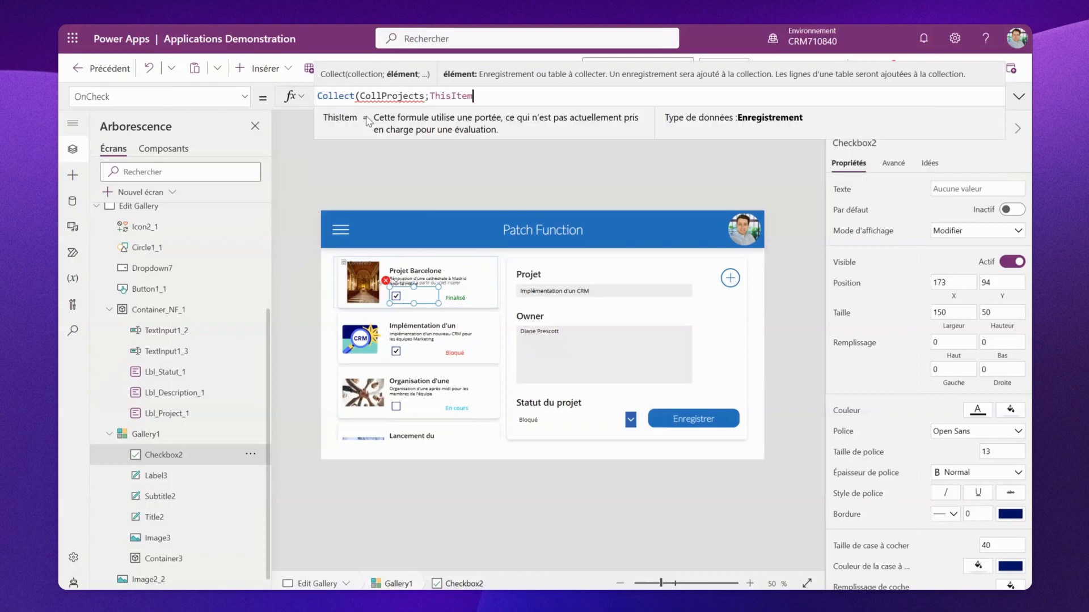
{"action": "type", "text": ")"}
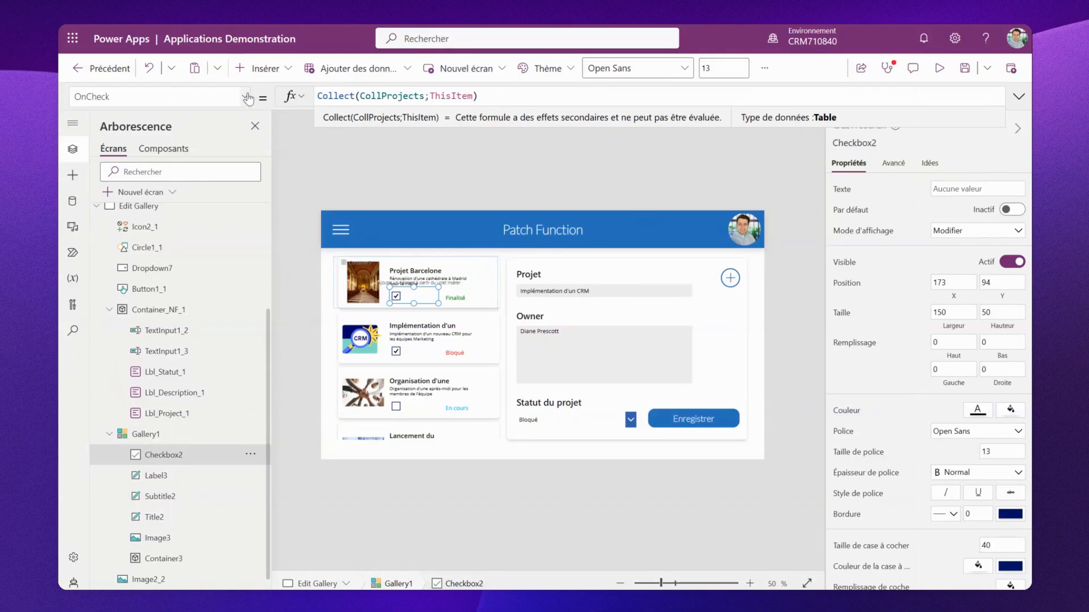
- Set the gallery checkbox's OnUncheck formula to Remove(CollProjects;ThisItem)
{"action": "left_click", "coordinate": [246, 99]}
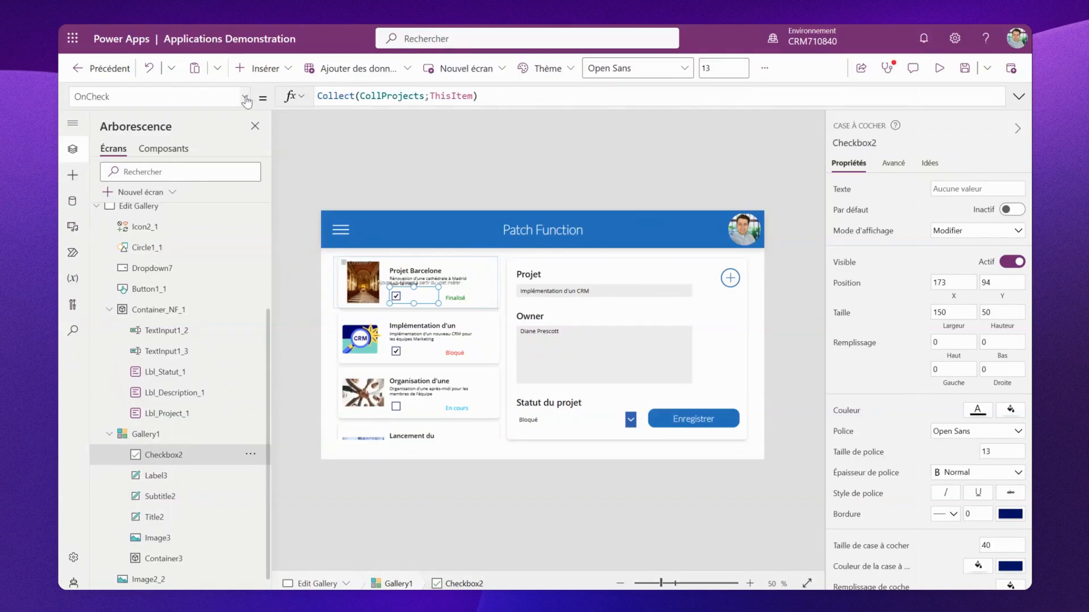
{"action": "left_click", "coordinate": [151, 272]}
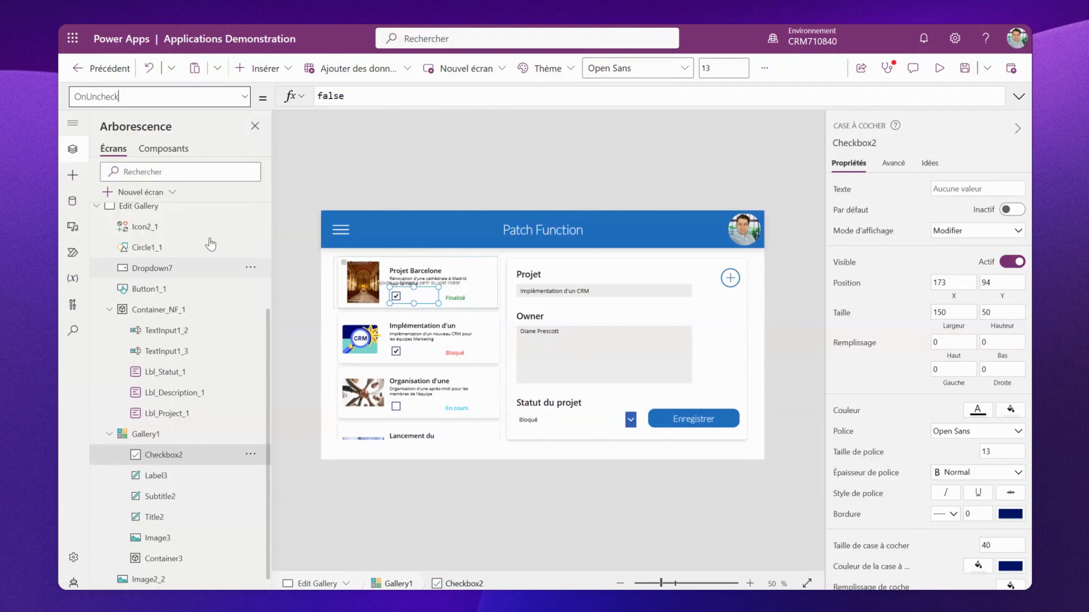
{"action": "left_click", "coordinate": [360, 98]}
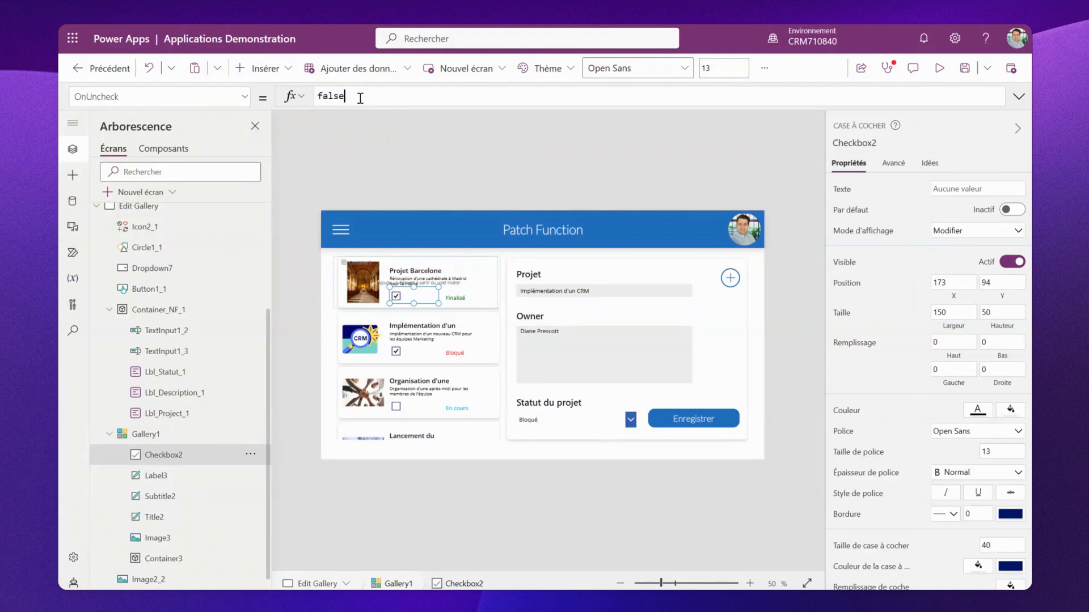
{"action": "double_click", "coordinate": [318, 96]}
{"action": "type", "text": "Rem"}
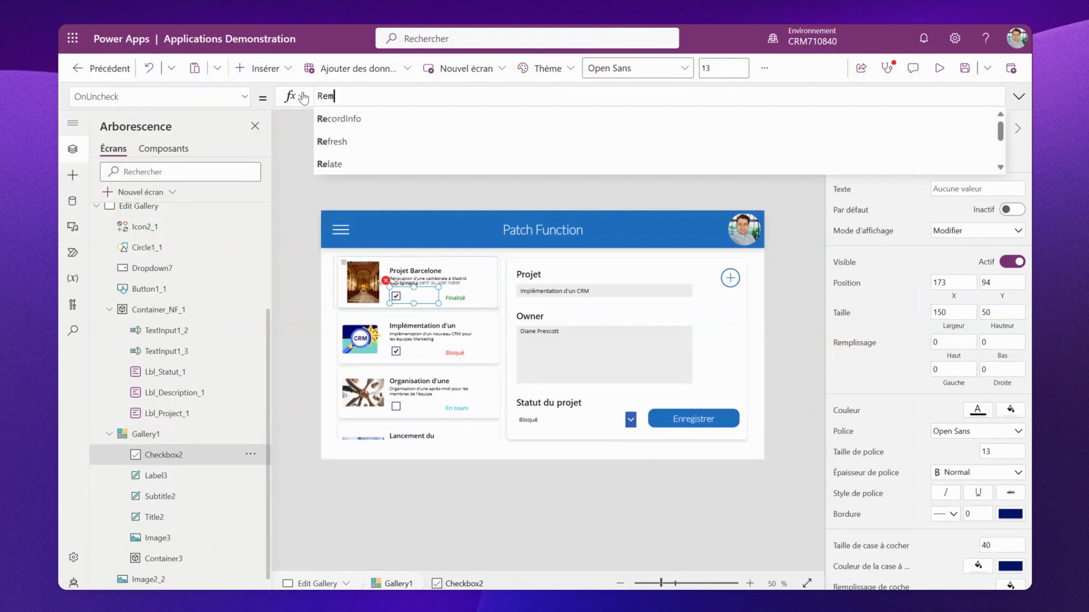
{"action": "type", "text": "ov"}
{"action": "left_click", "coordinate": [359, 119]}
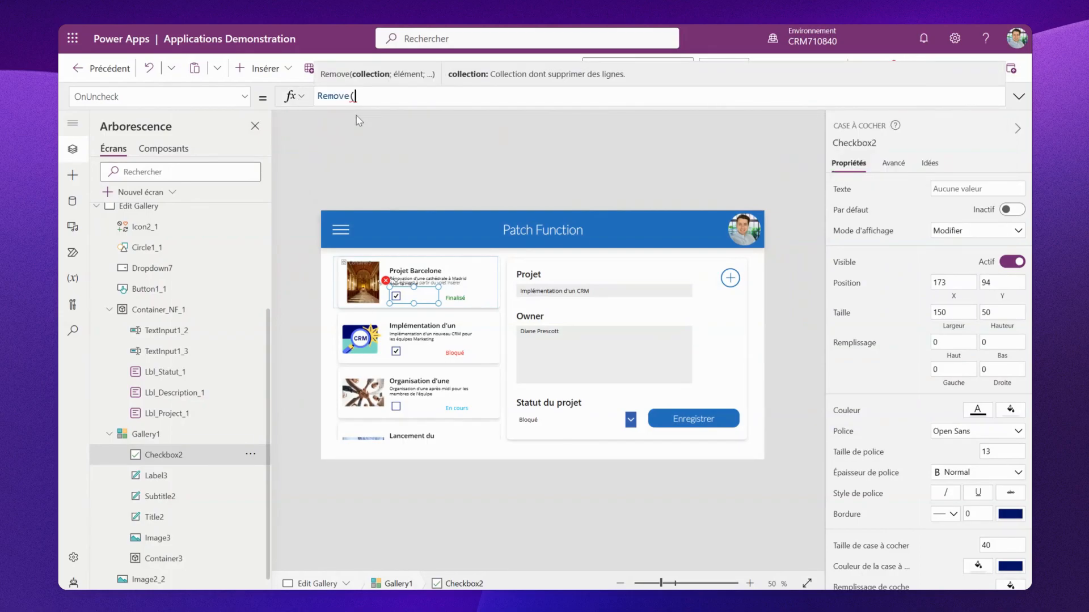
{"action": "type", "text": "Coll"}
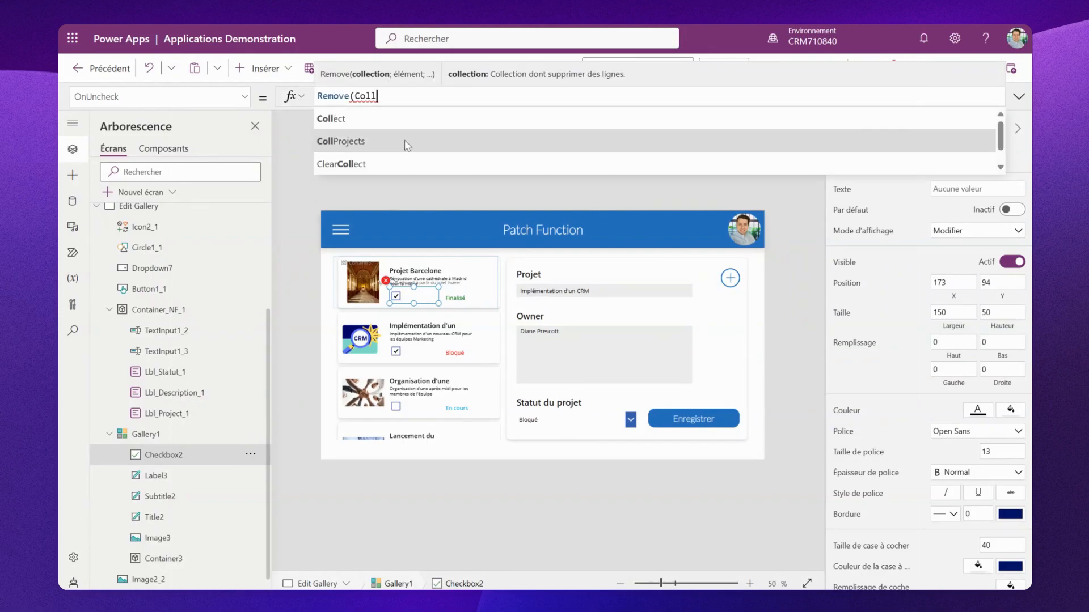
{"action": "left_click", "coordinate": [405, 142]}
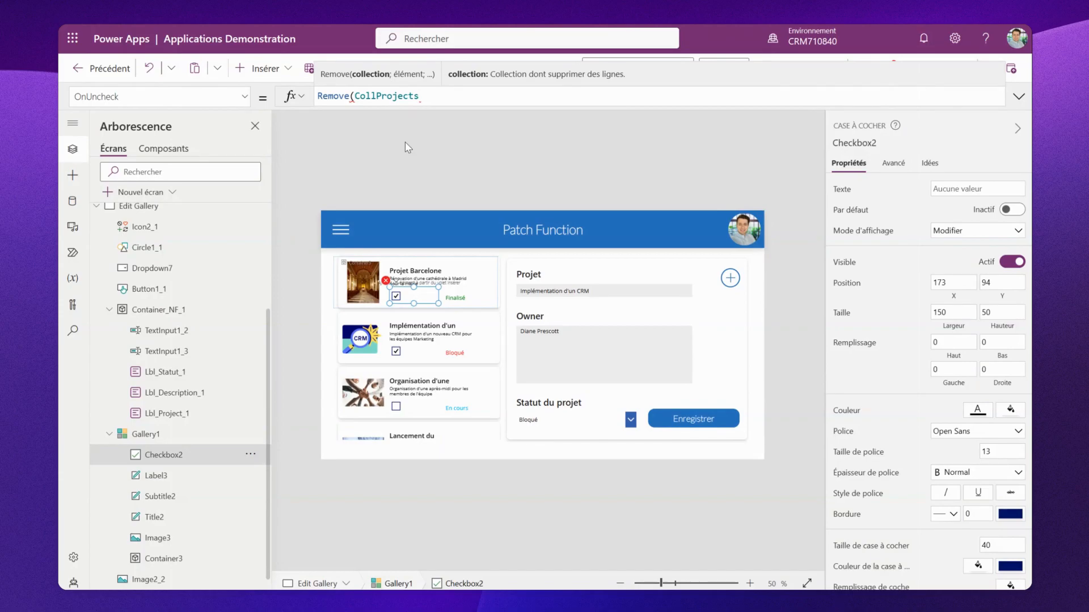
{"action": "type", "text": ";"}
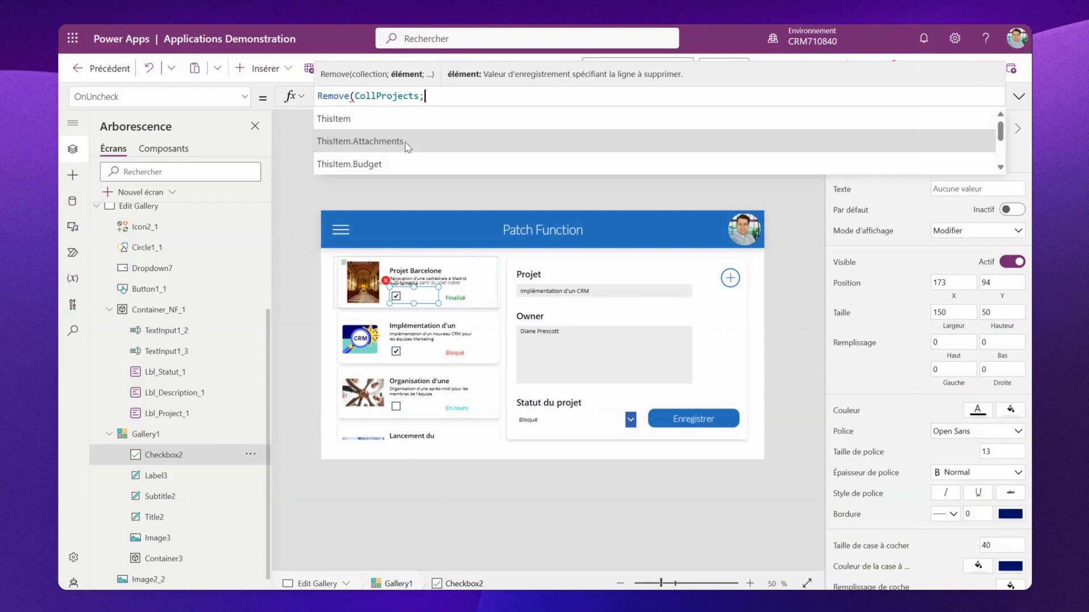
{"action": "left_click", "coordinate": [452, 121]}
{"action": "type", "text": ")"}
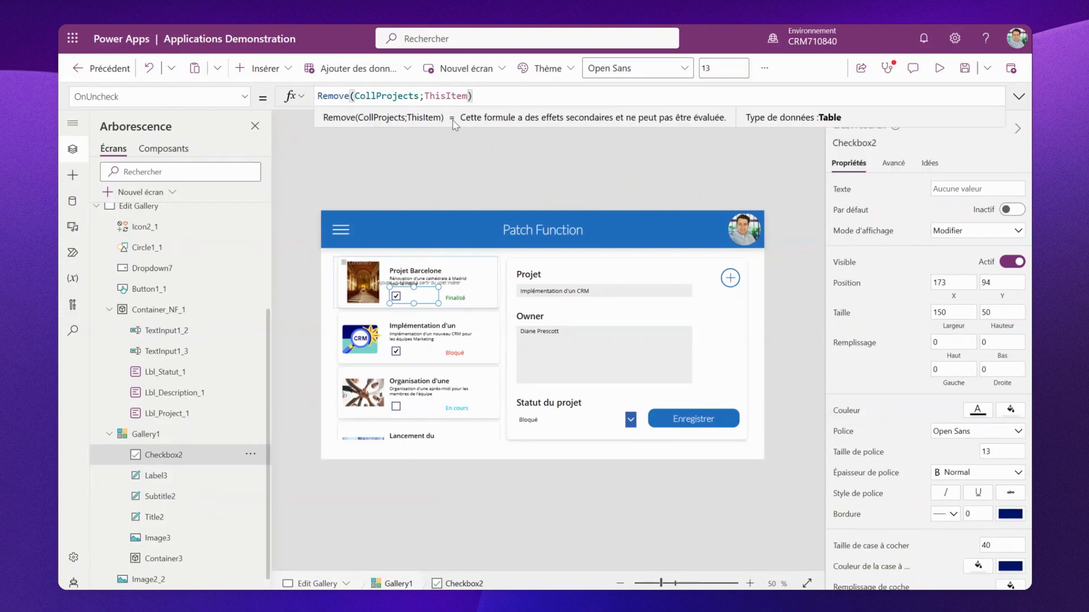
- Set the gallery checkbox's Default property to ThisItem in CollProjects
{"action": "left_click", "coordinate": [245, 98]}
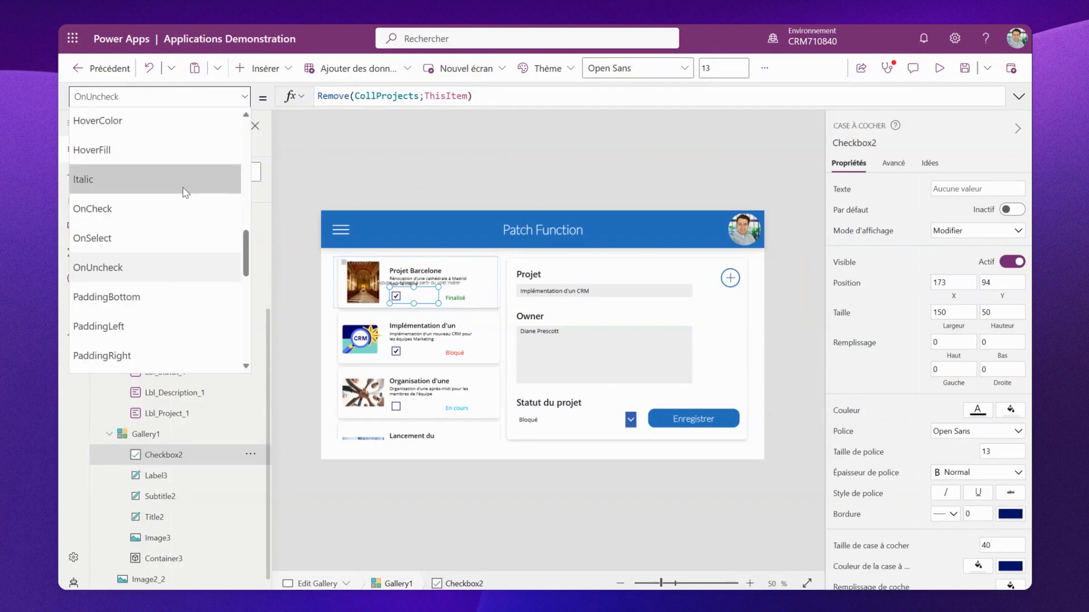
{"action": "scroll", "coordinate": [182, 187], "scroll_direction": "up", "scroll_amount": 6}
{"action": "left_click", "coordinate": [141, 229]}
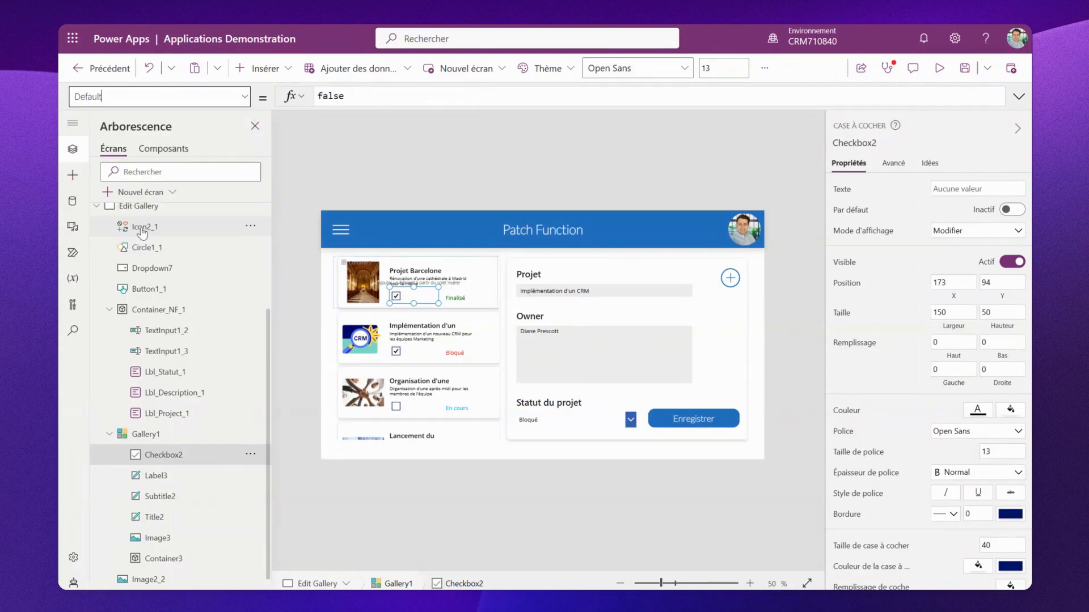
{"action": "left_click", "coordinate": [363, 97]}
{"action": "key", "text": "ctrl+a"}
{"action": "type", "text": "This"}
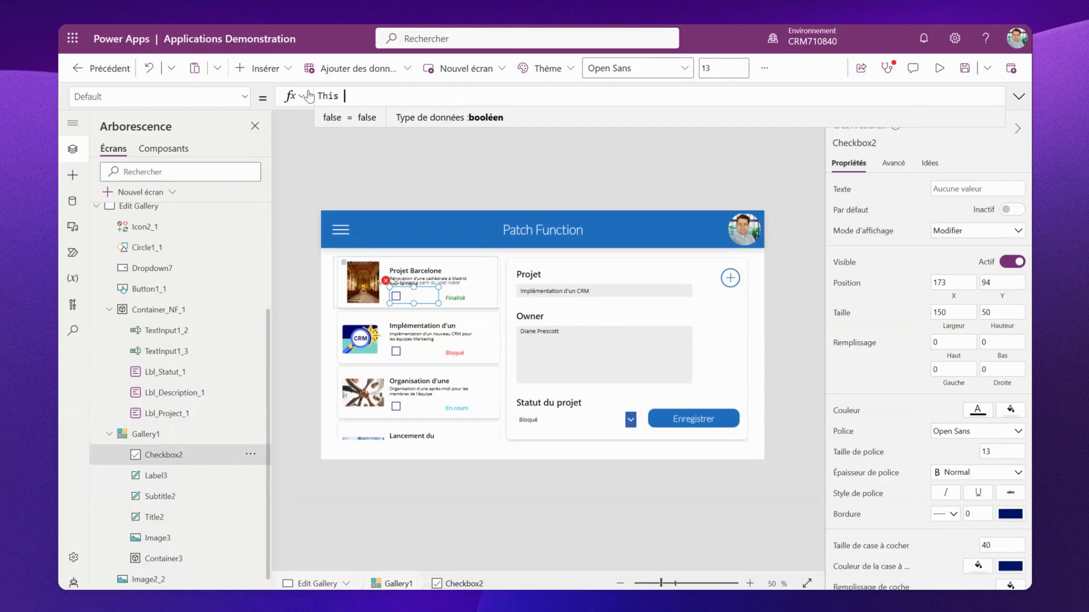
{"action": "key", "text": "BackSpace"}
{"action": "type", "text": "It"}
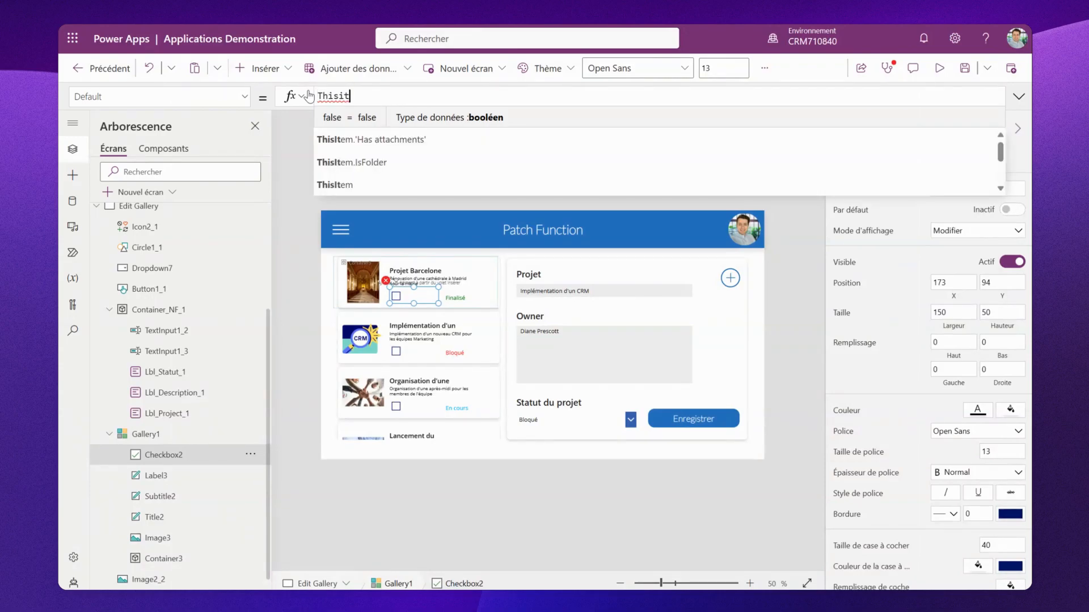
{"action": "left_click", "coordinate": [384, 159]}
{"action": "type", "text": "in"}
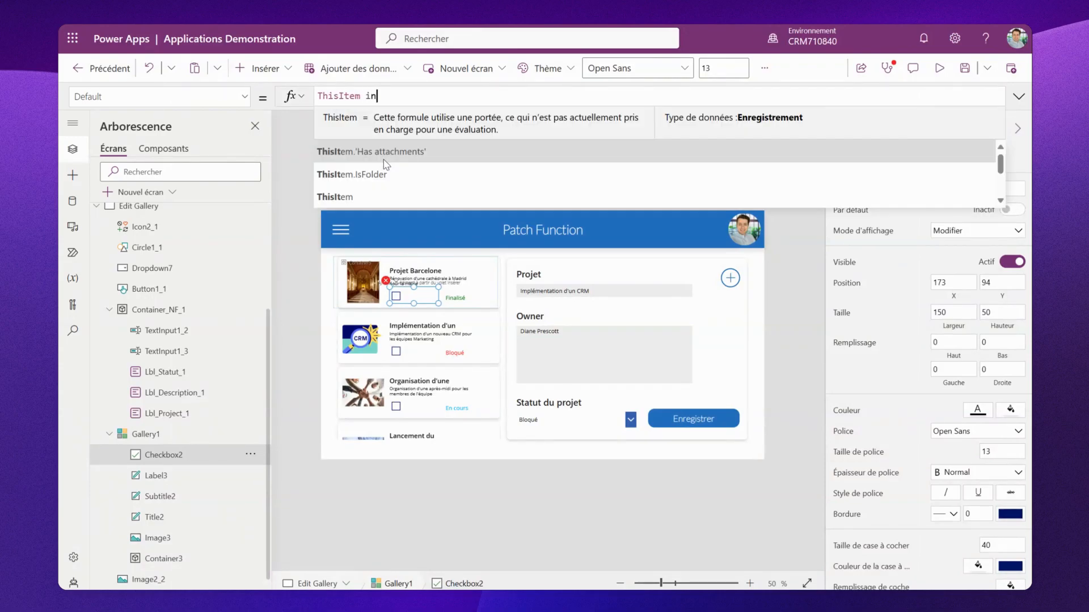
{"action": "left_click", "coordinate": [400, 123]}
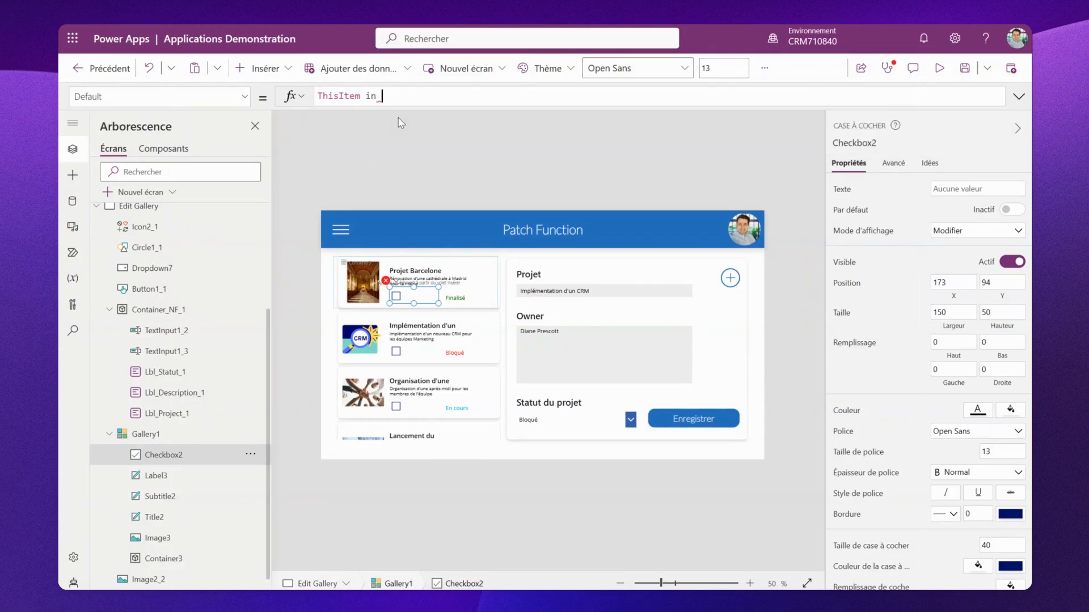
{"action": "type", "text": "CollProjects"}
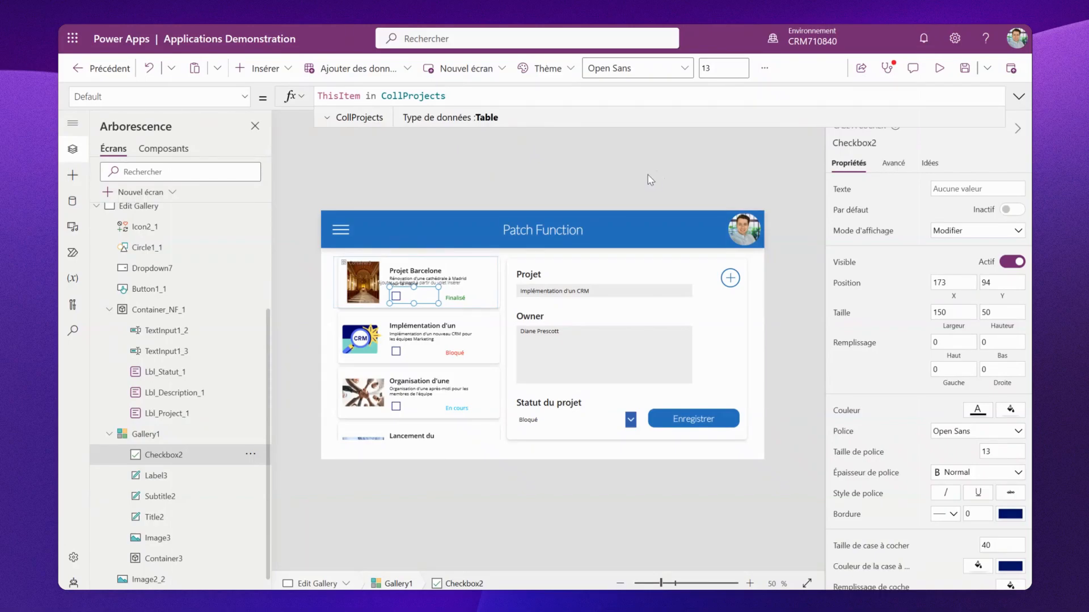
- Set the Edit Gallery screen's OnVisible formula to Clear(CollProjects)
{"action": "scroll", "coordinate": [232, 278], "scroll_direction": "up", "scroll_amount": 3}
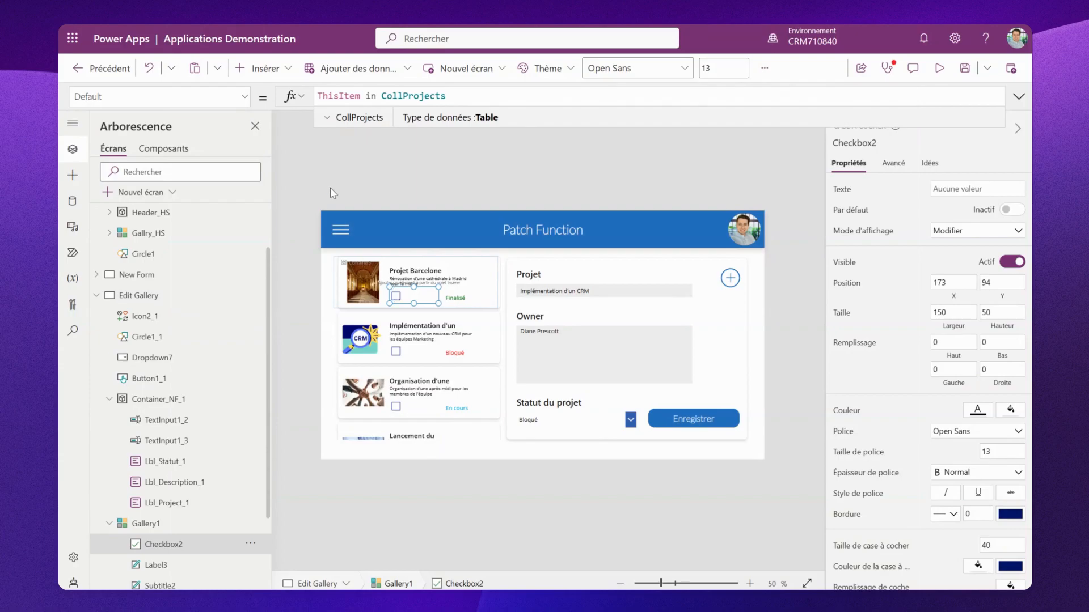
{"action": "left_click", "coordinate": [175, 297]}
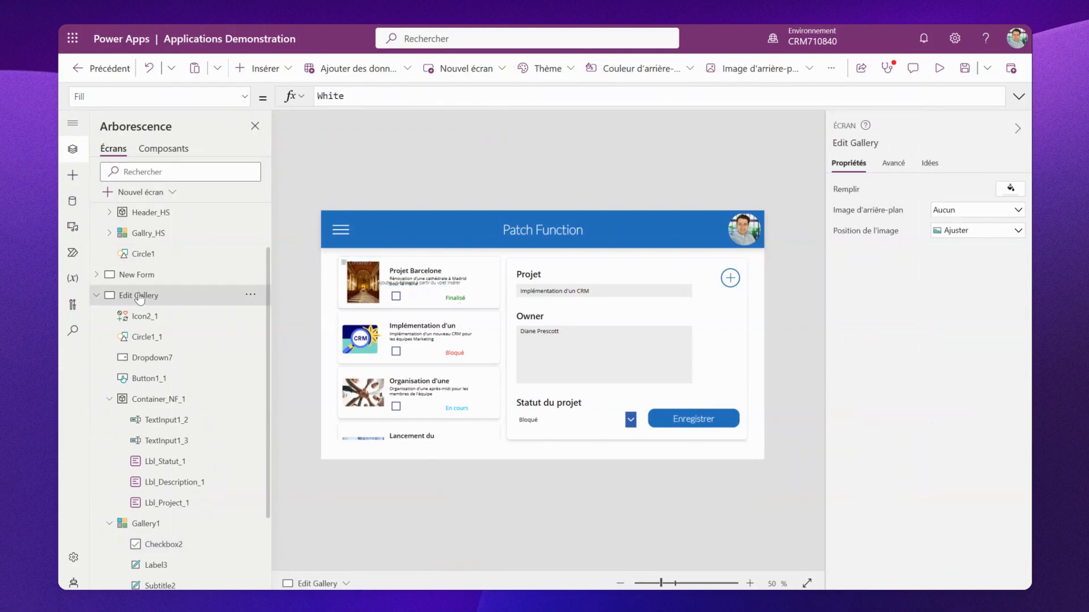
{"action": "left_click", "coordinate": [244, 96]}
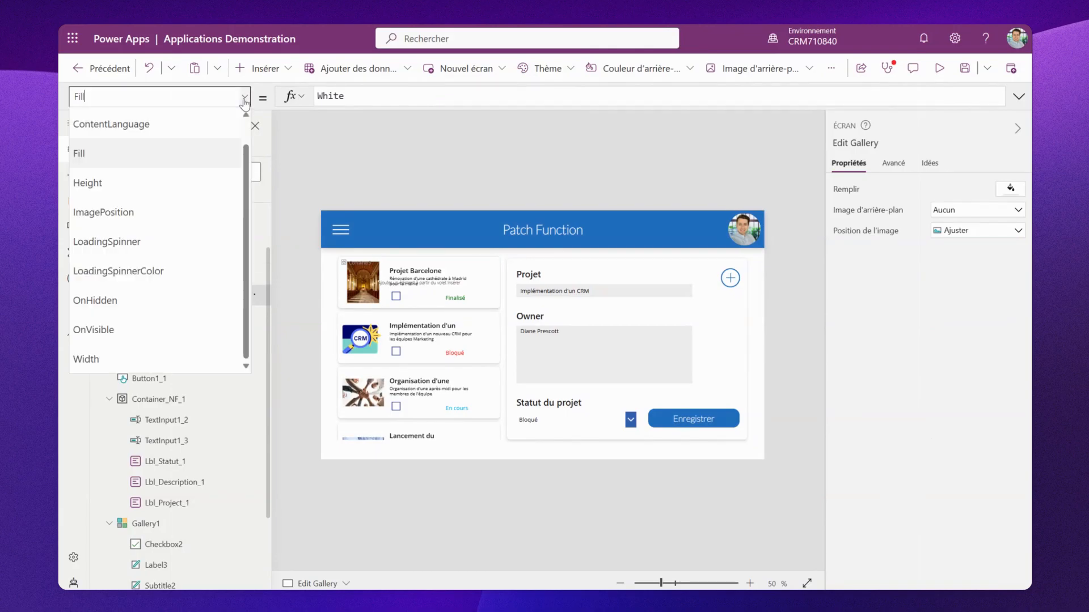
{"action": "left_click", "coordinate": [161, 328]}
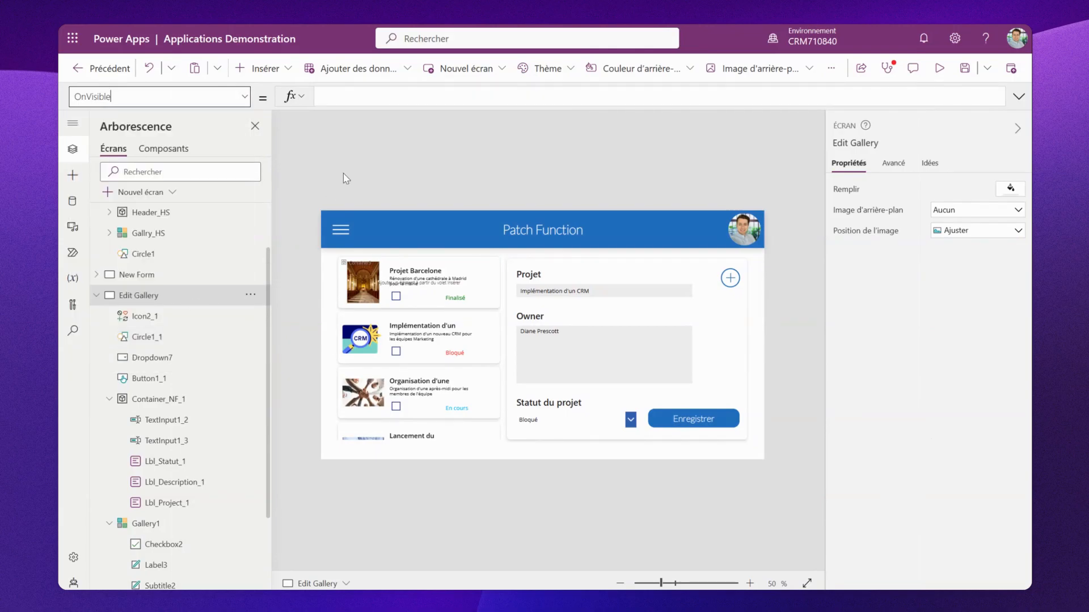
{"action": "left_click", "coordinate": [346, 96]}
{"action": "type", "text": "clear"}
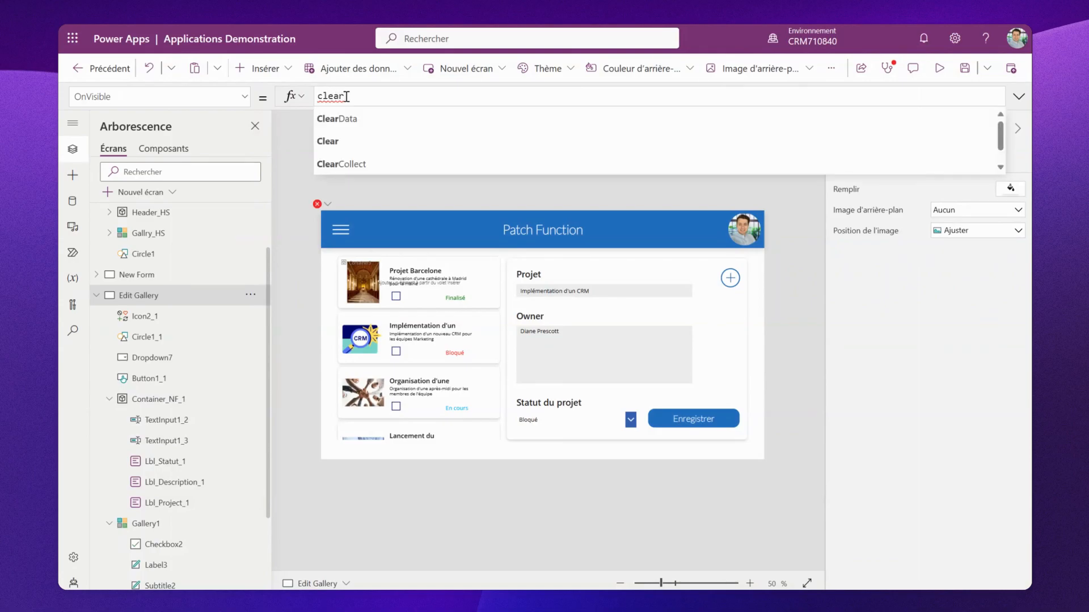
{"action": "left_click", "coordinate": [355, 142]}
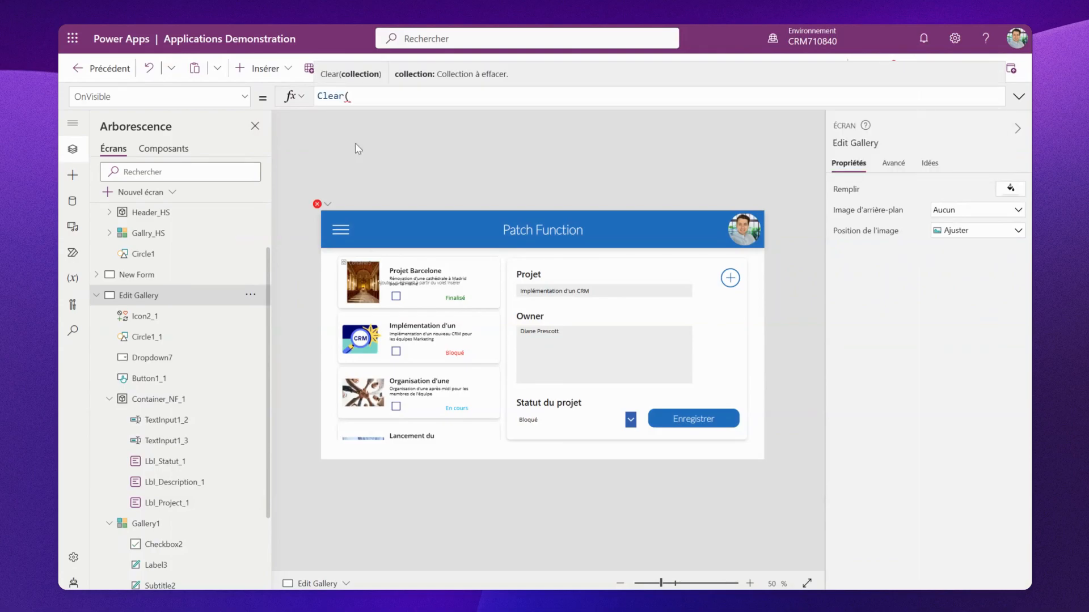
{"action": "type", "text": "coll"}
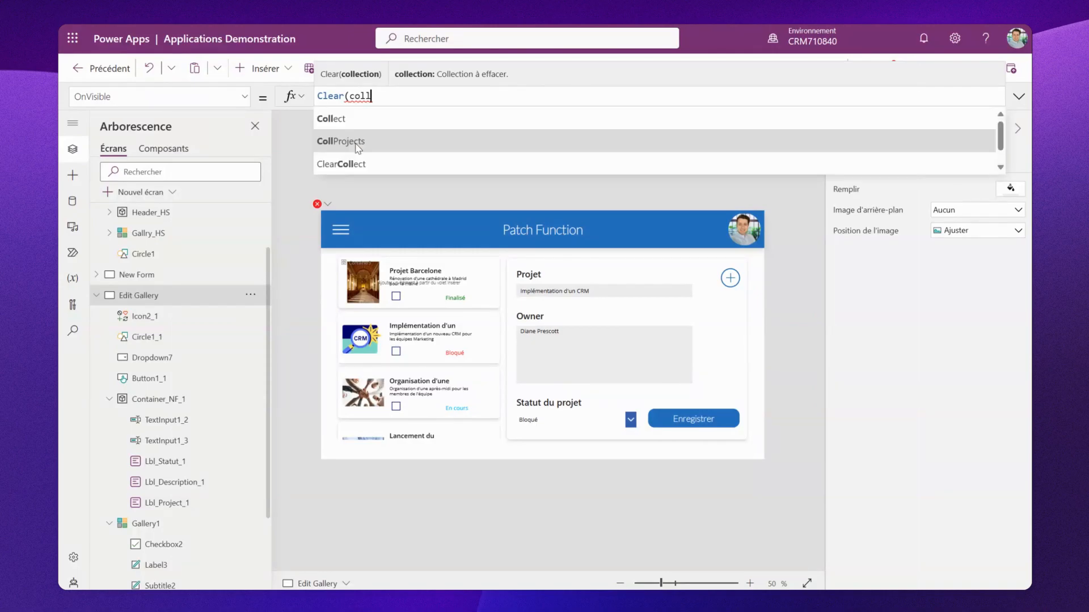
{"action": "left_click", "coordinate": [358, 142]}
{"action": "type", "text": ")"}
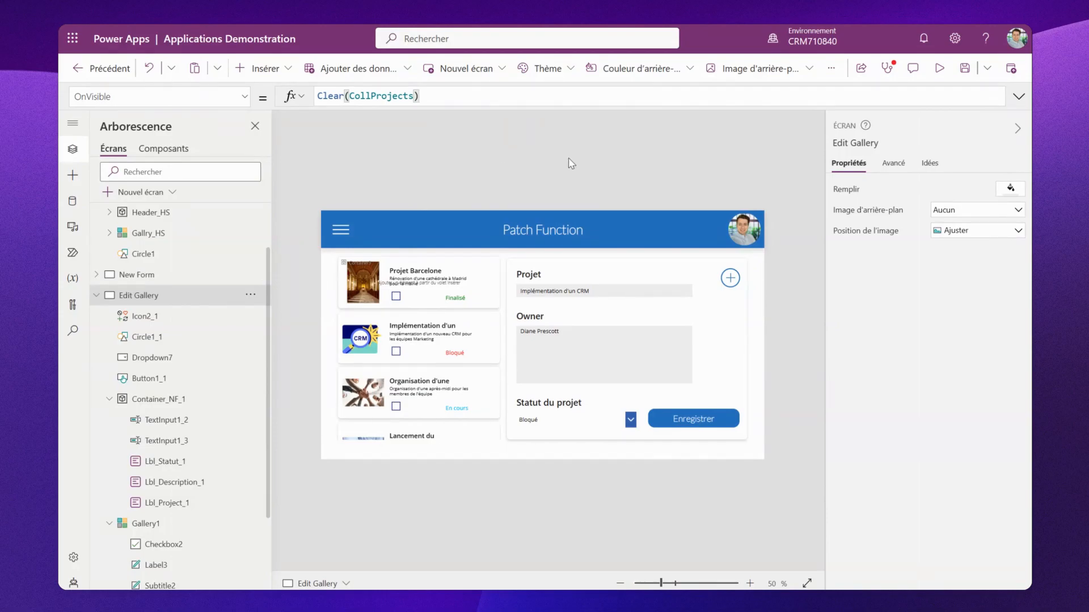
- Insert a dropdown list and move it into the header bar beside the menu icon
{"action": "left_click", "coordinate": [266, 68]}
{"action": "type", "text": "d"}
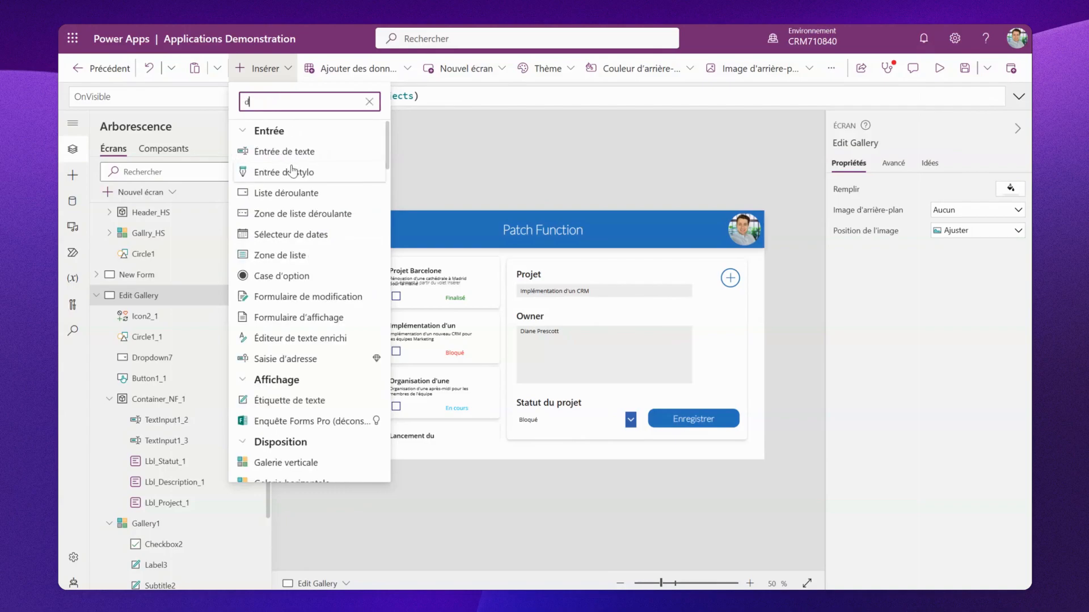
{"action": "type", "text": "rop"}
{"action": "key", "text": "BackSpace"}
{"action": "key", "text": "BackSpace"}
{"action": "key", "text": "BackSpace"}
{"action": "key", "text": "BackSpace"}
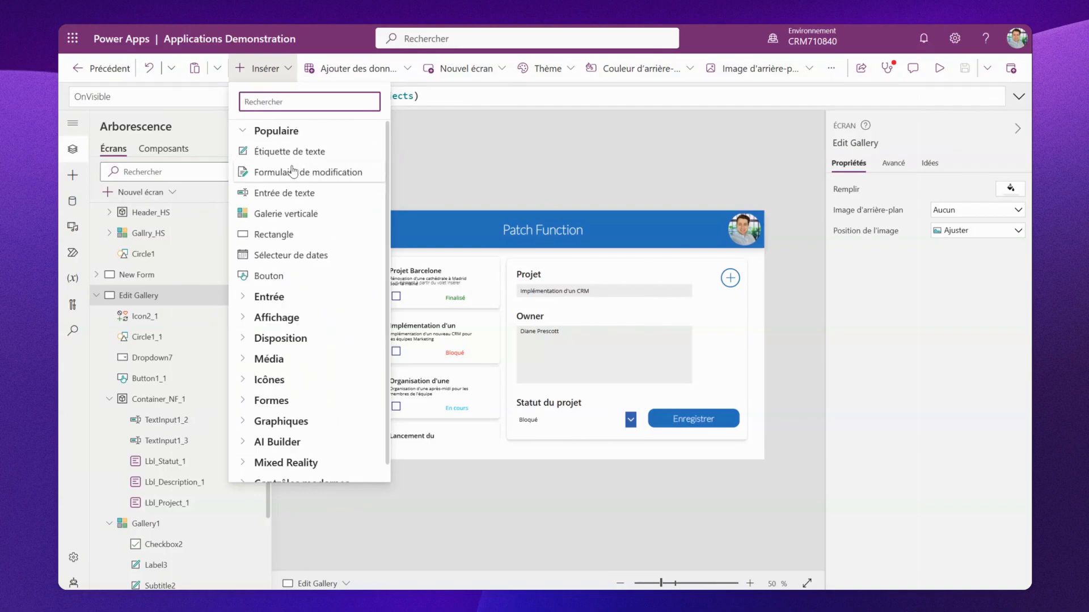
{"action": "type", "text": "liste"}
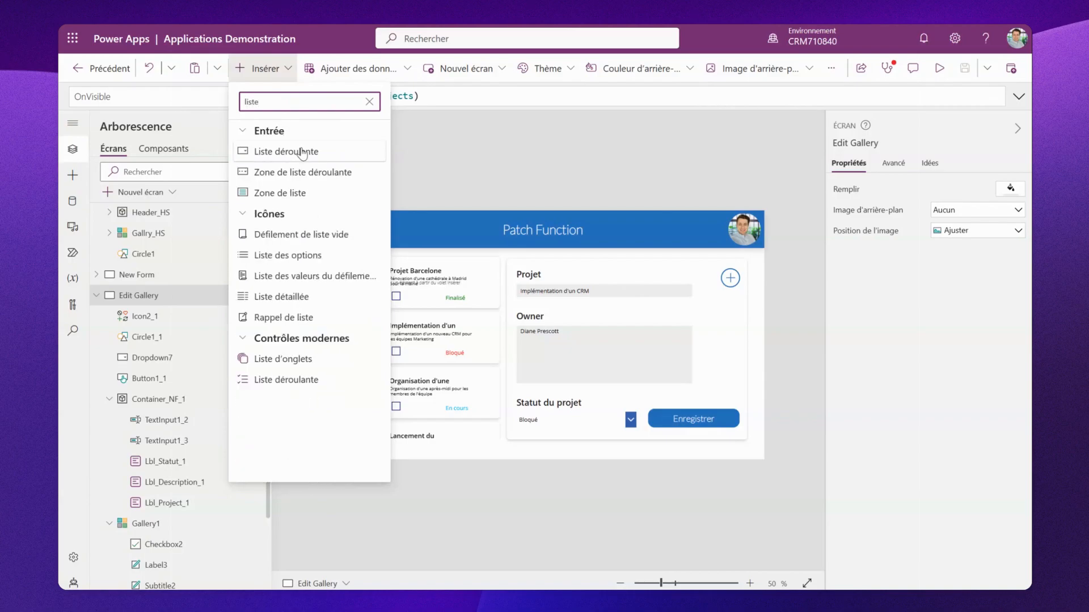
{"action": "left_click", "coordinate": [298, 152]}
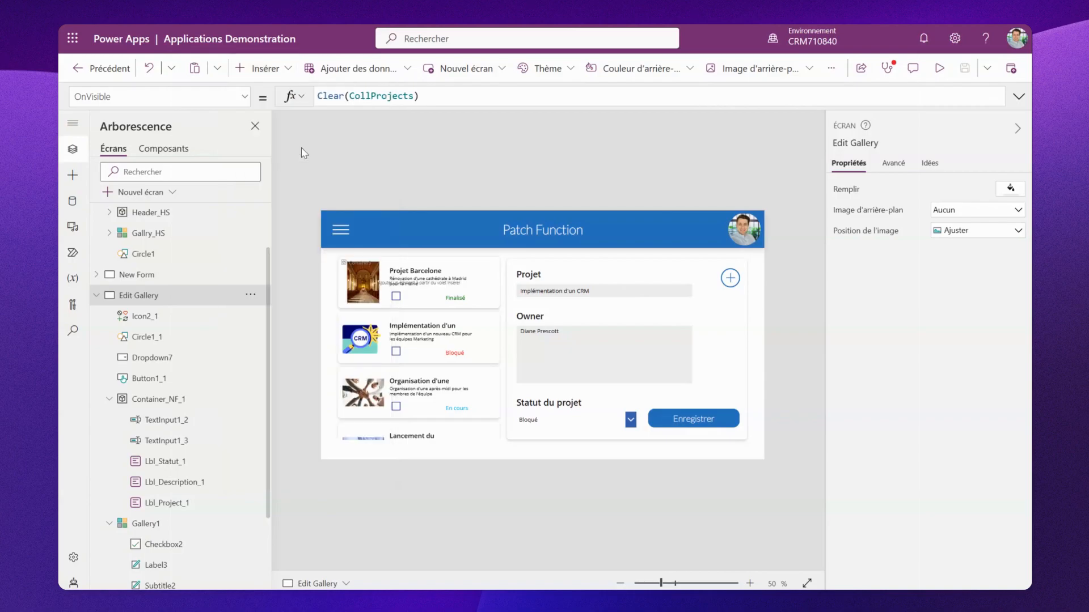
{"action": "left_click_drag", "start_coordinate": [410, 232], "coordinate": [440, 239]}
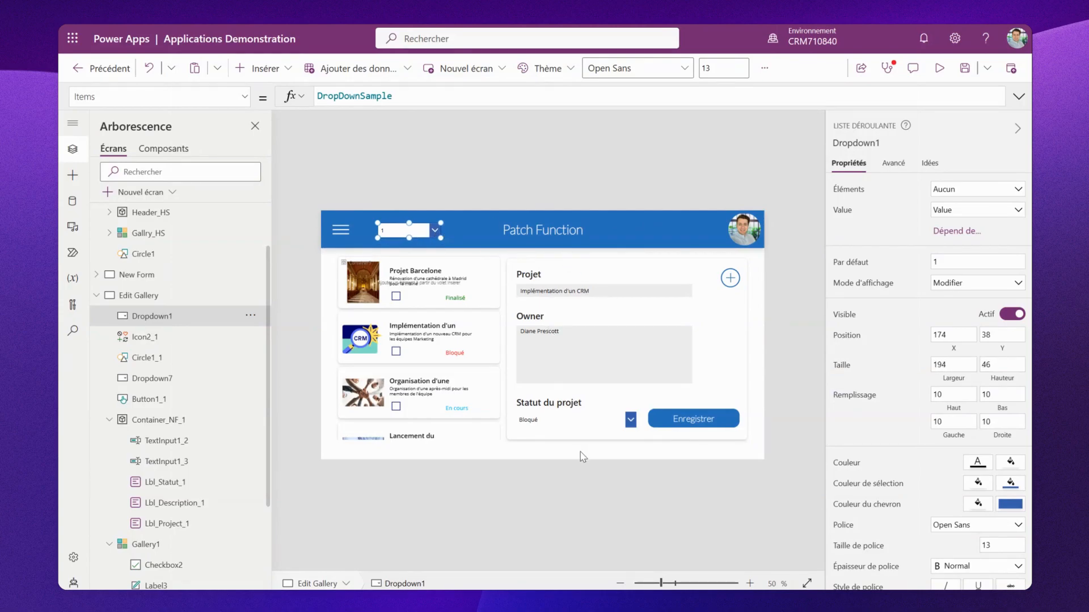
- Copy the status dropdown's Items formula Choices([@'Project Management'].Statutduprojet) into the new header dropdown and open it to check its options
{"action": "left_click", "coordinate": [590, 416]}
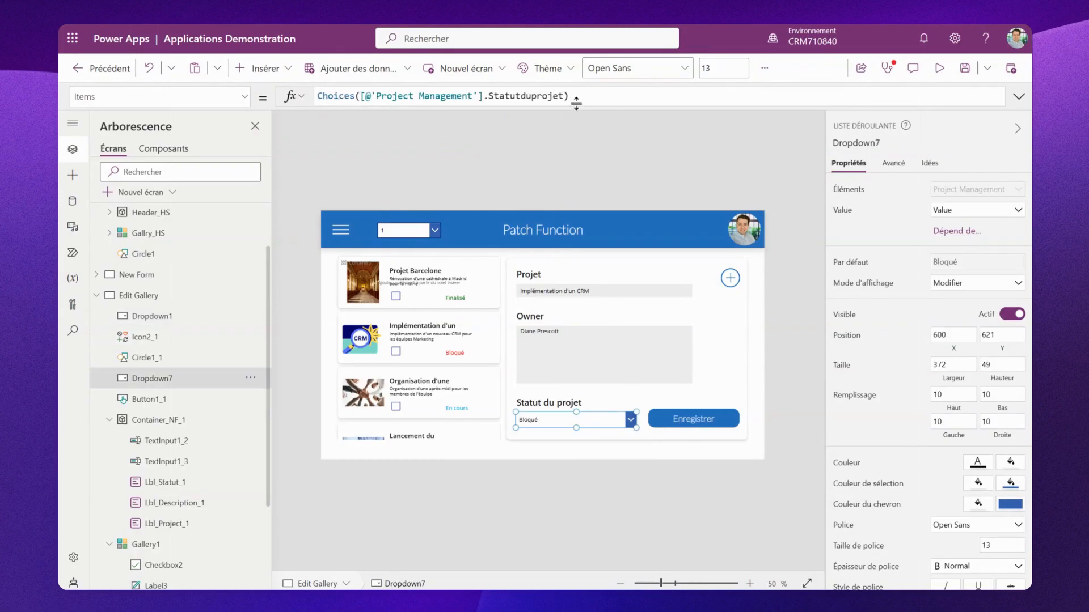
{"action": "left_click_drag", "start_coordinate": [572, 96], "coordinate": [316, 96]}
{"action": "key", "text": "ctrl+c"}
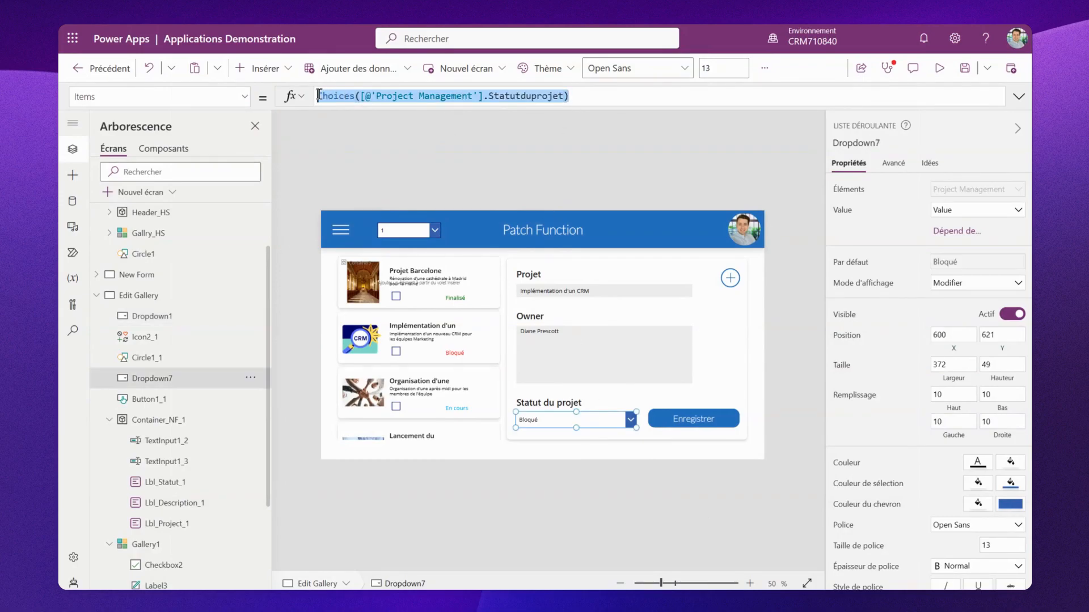
{"action": "left_click", "coordinate": [391, 238]}
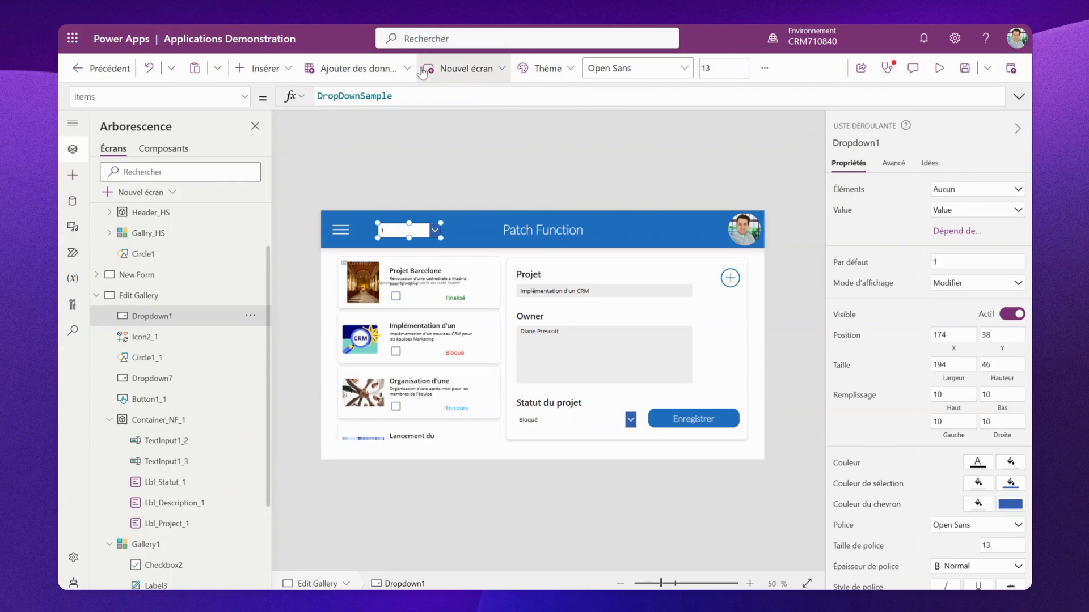
{"action": "left_click_drag", "start_coordinate": [418, 95], "coordinate": [312, 104]}
{"action": "key", "text": "ctrl+v"}
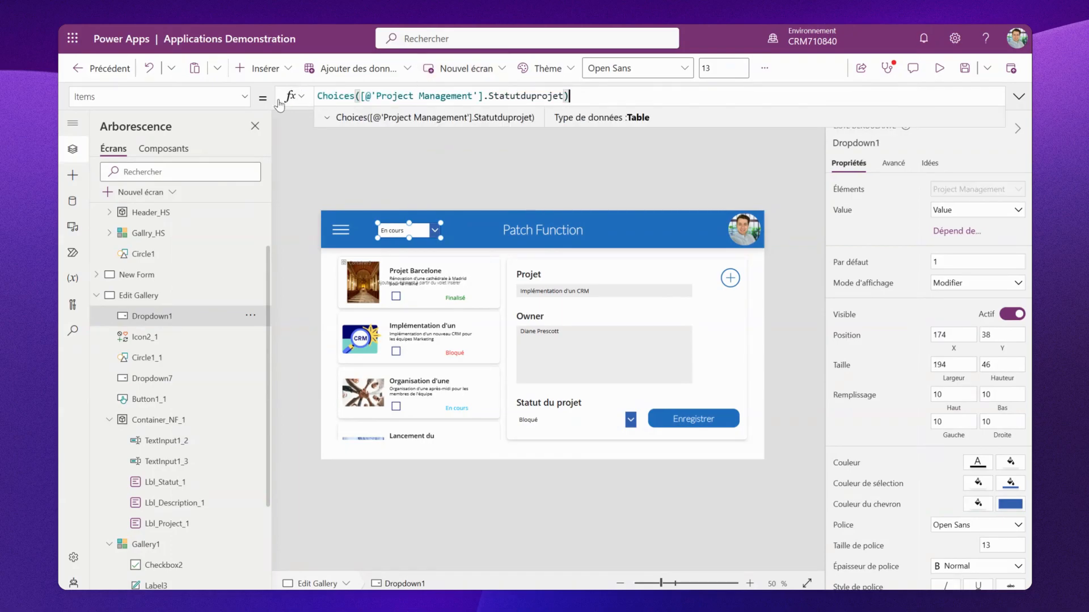
{"action": "left_click", "coordinate": [473, 174]}
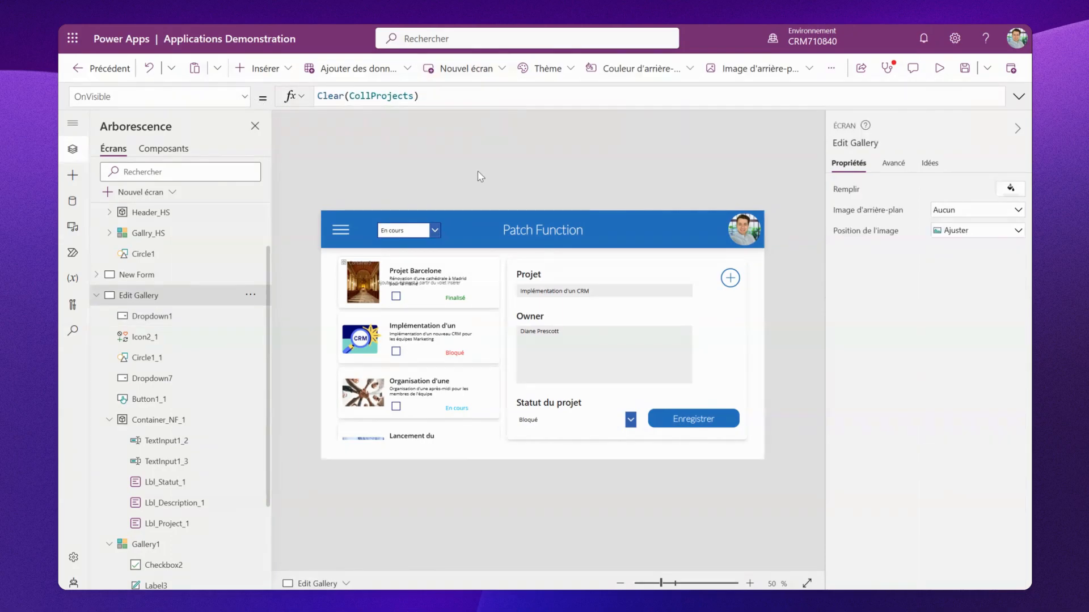
{"action": "left_click", "coordinate": [434, 233]}
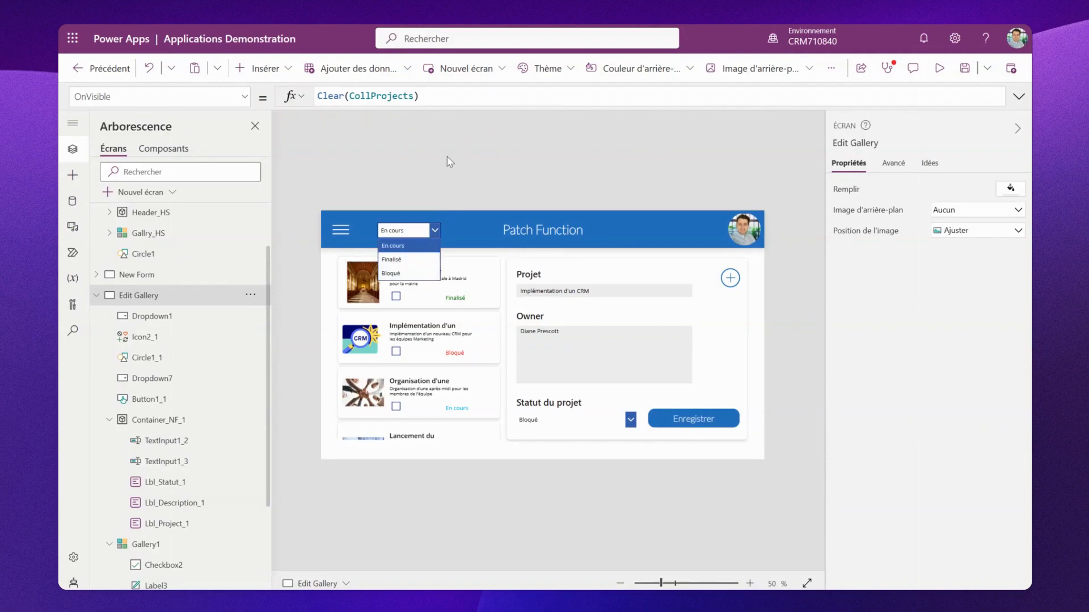
- Insert a button into the header beside the status dropdown and set its text to Modification
{"action": "left_click", "coordinate": [461, 172]}
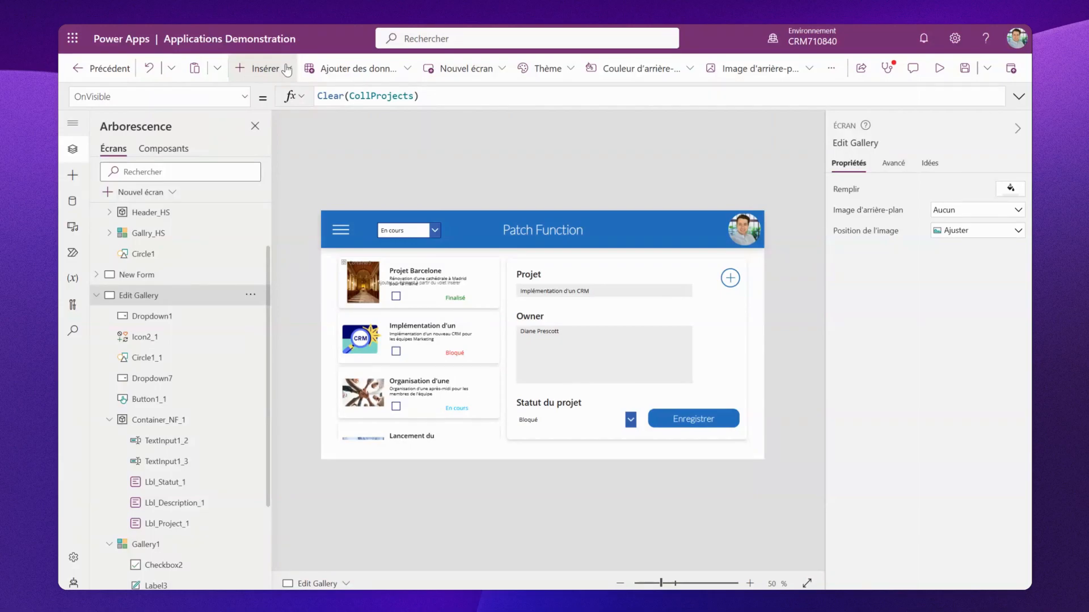
{"action": "left_click", "coordinate": [262, 68]}
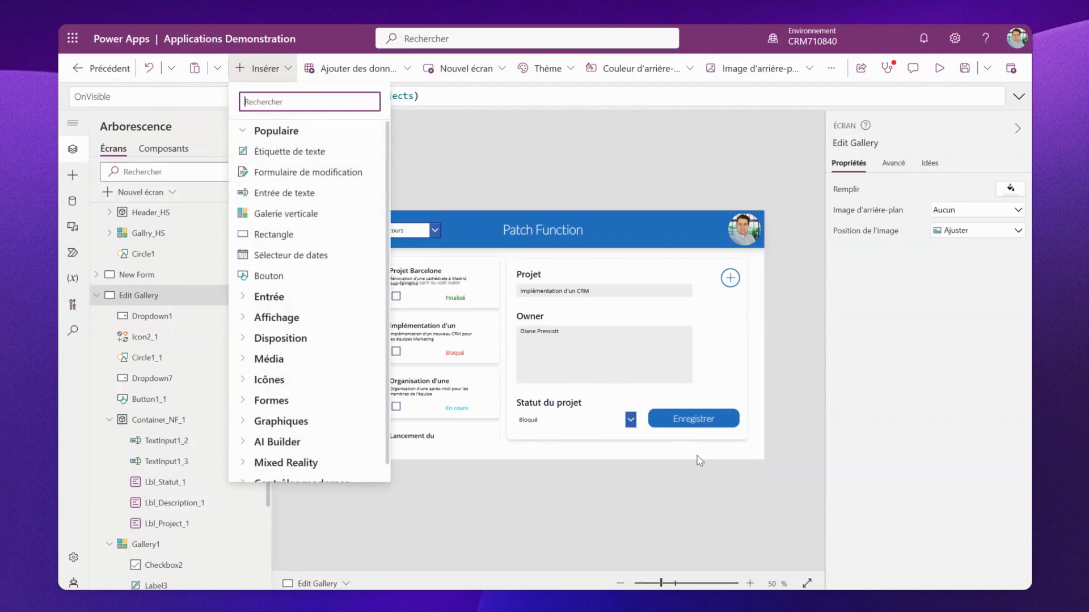
{"action": "left_click", "coordinate": [341, 279]}
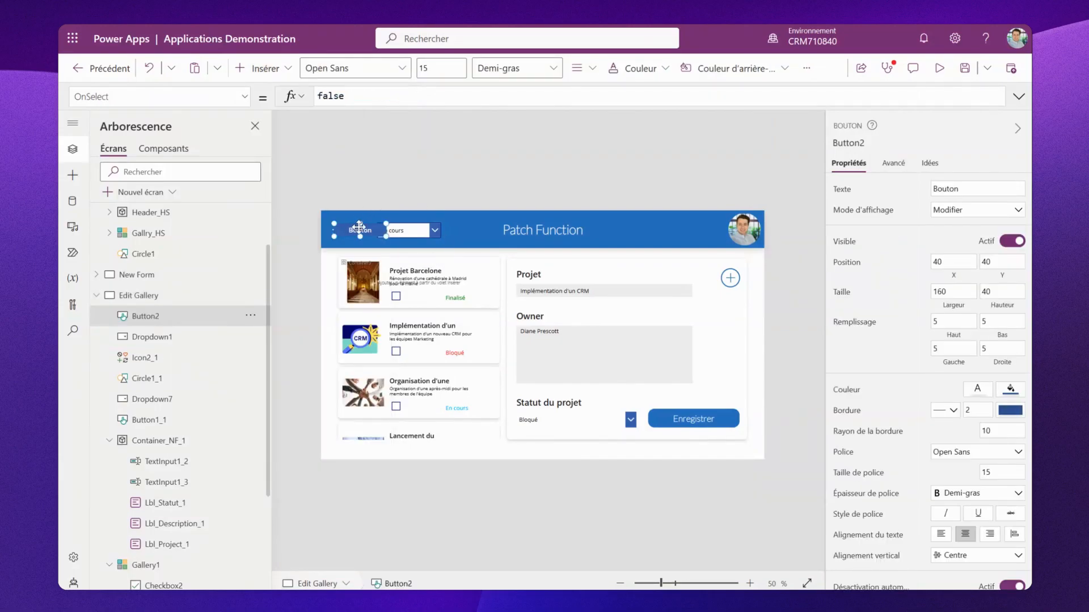
{"action": "left_click_drag", "start_coordinate": [357, 229], "coordinate": [486, 232]}
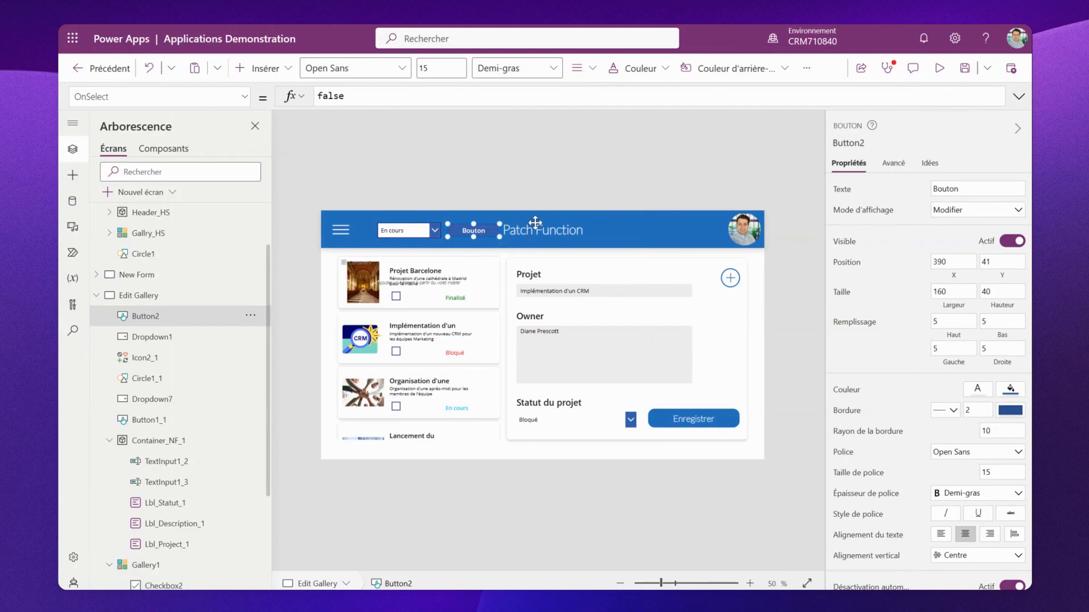
{"action": "left_click", "coordinate": [969, 189]}
{"action": "type", "text": "Modificati"}
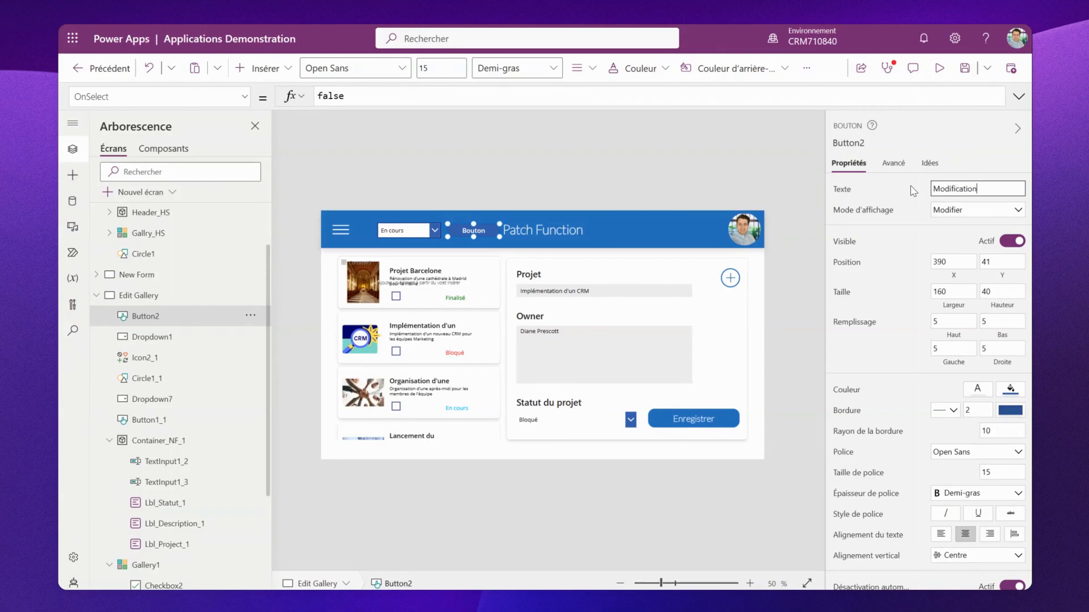
{"action": "left_click", "coordinate": [676, 173]}
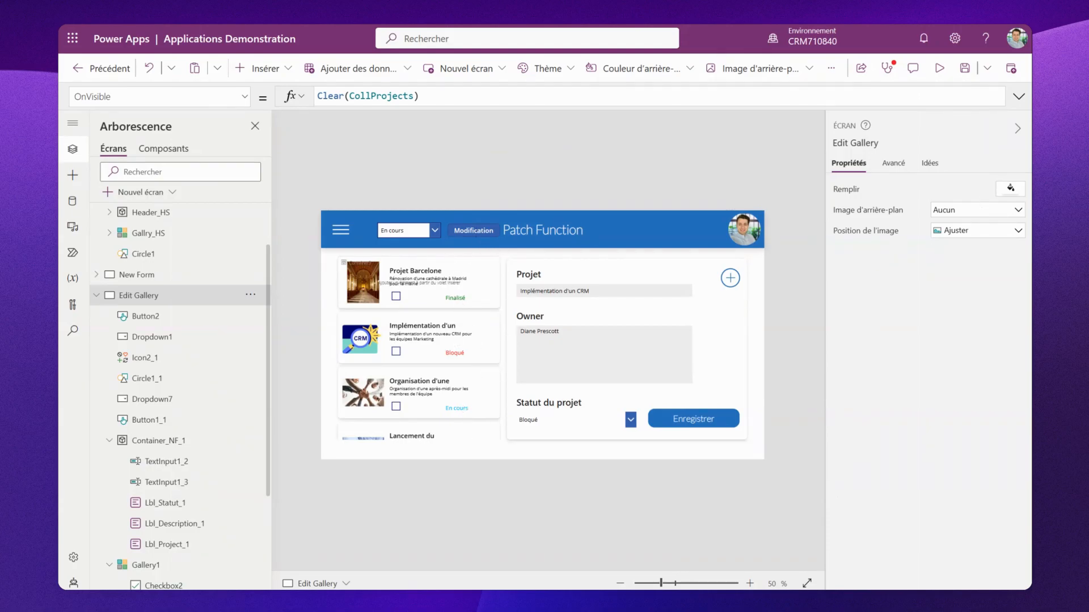
- Set the DisplayMode of the header dropdown and button to If(CountRows(CollProjects)>1; DisplayMode.Edit; DisplayMode.Disabled)
{"action": "left_click", "coordinate": [412, 237]}
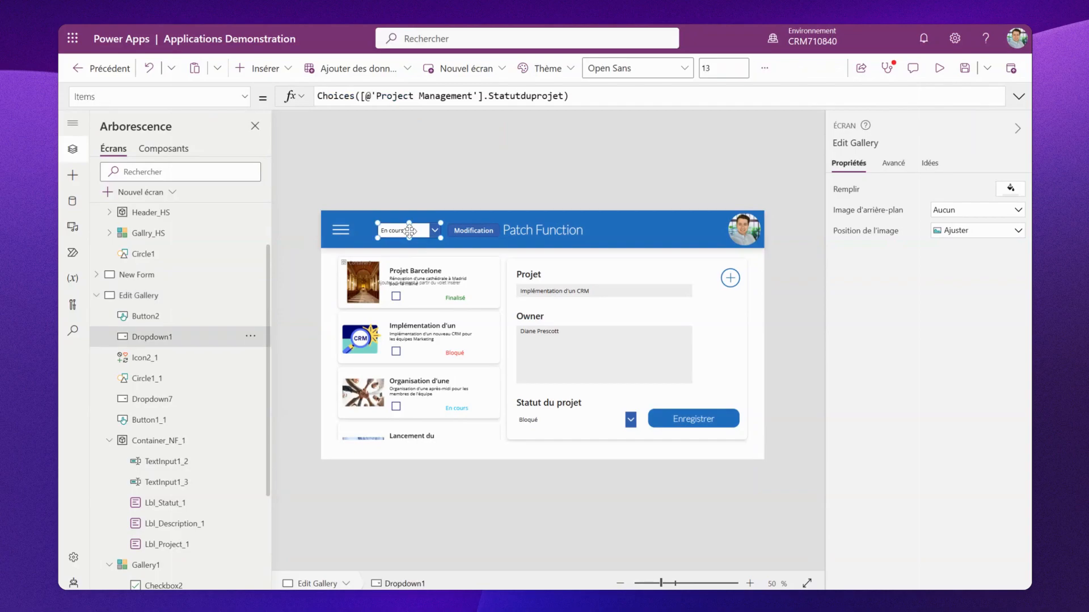
{"action": "left_click", "coordinate": [484, 233], "text": "shift"}
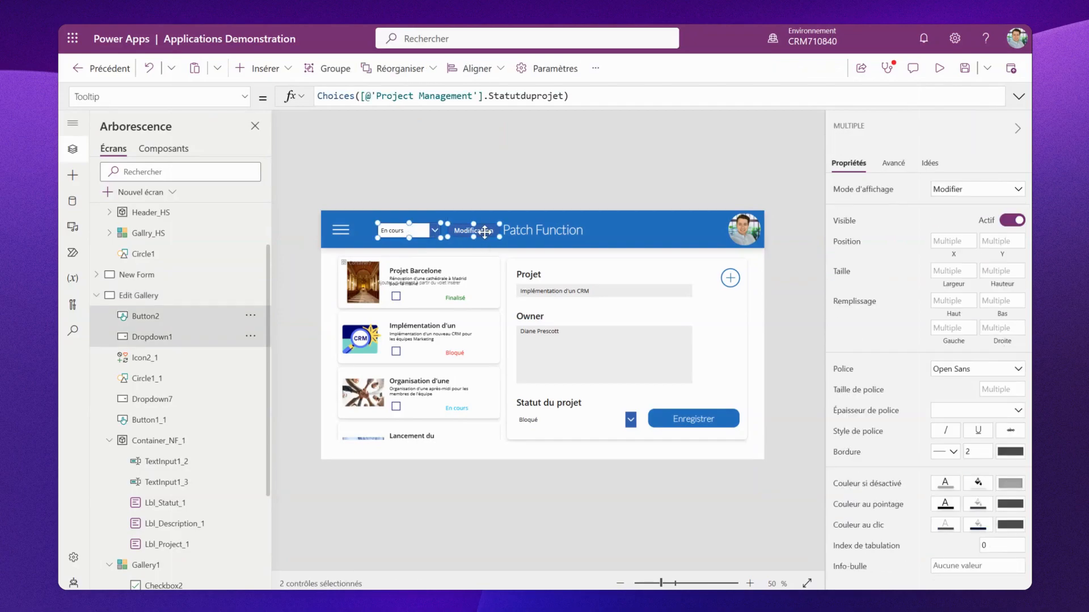
{"action": "left_click", "coordinate": [245, 96]}
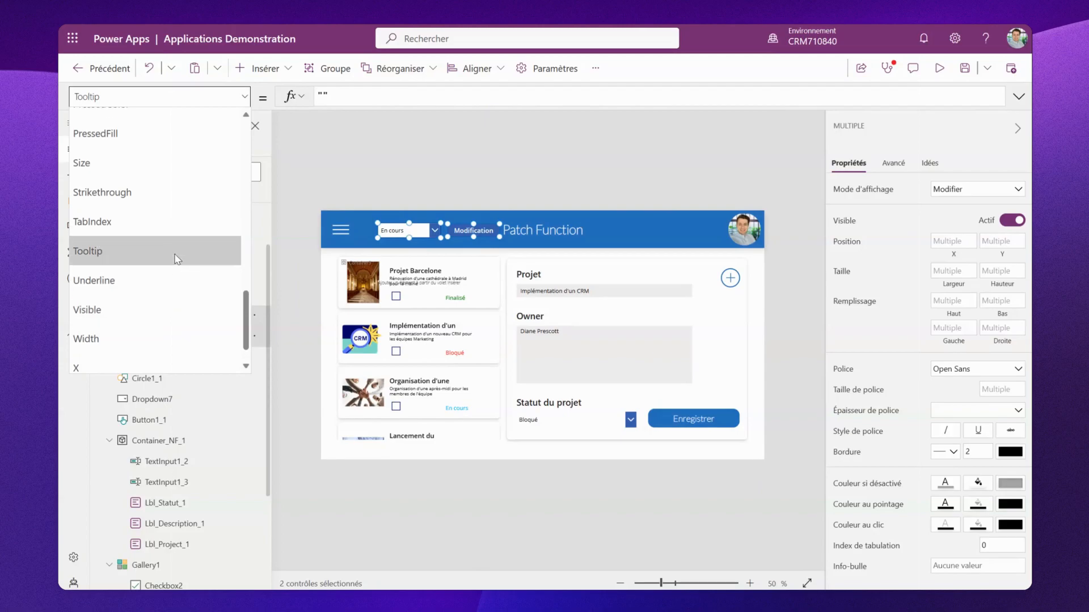
{"action": "scroll", "coordinate": [176, 255], "scroll_direction": "up", "scroll_amount": 5}
{"action": "scroll", "coordinate": [174, 254], "scroll_direction": "up", "scroll_amount": 5}
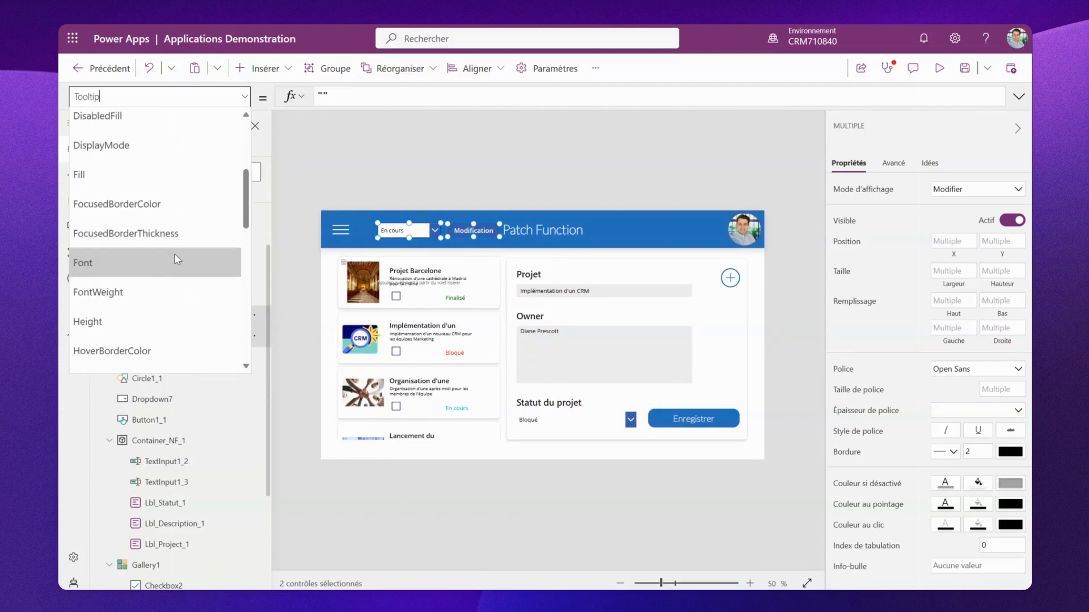
{"action": "left_click", "coordinate": [145, 213]}
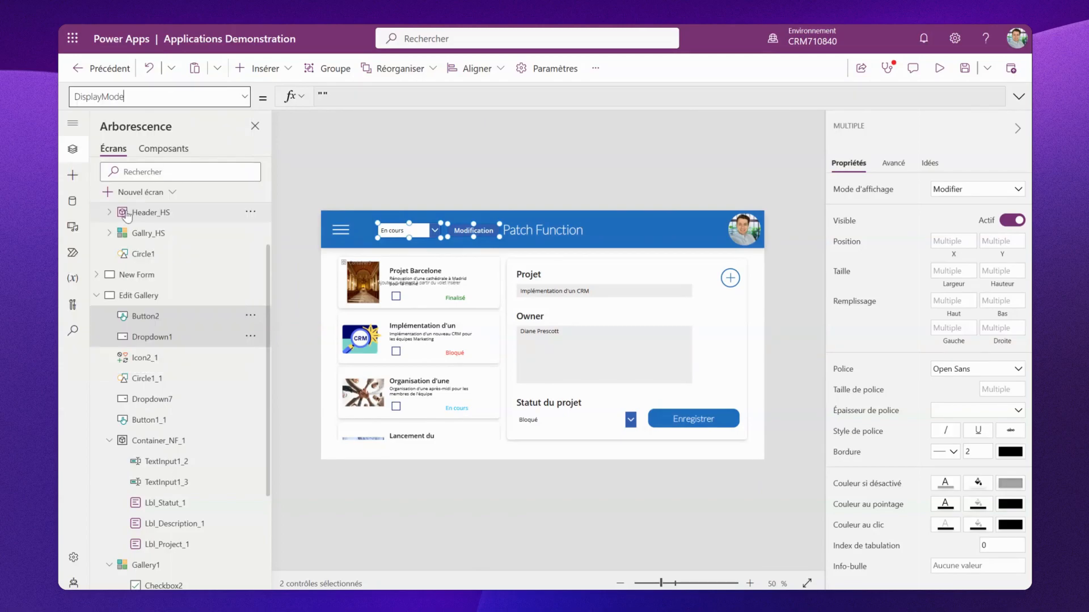
{"action": "left_click", "coordinate": [360, 102]}
{"action": "key", "text": "BackSpace"}
{"action": "key", "text": "BackSpace"}
{"action": "key", "text": "BackSpace"}
{"action": "key", "text": "BackSpace"}
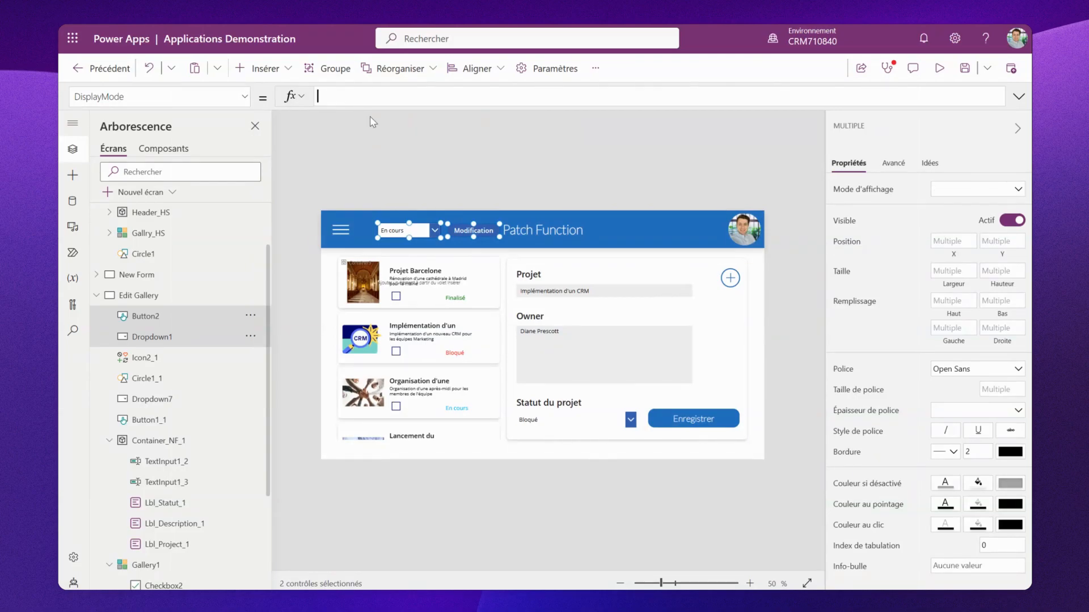
{"action": "type", "text": "If("}
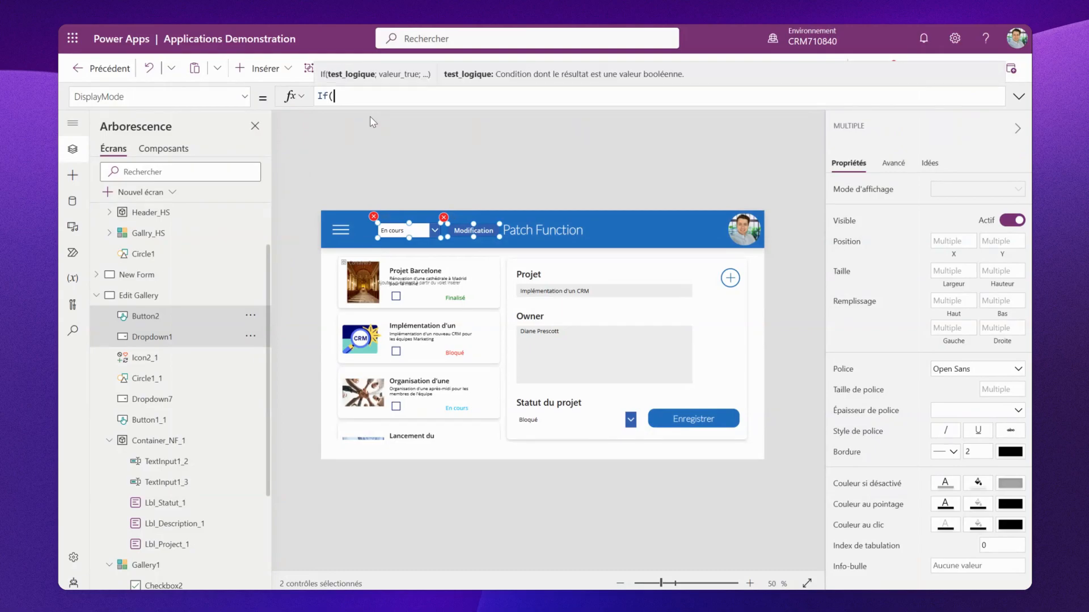
{"action": "type", "text": "Countrows("}
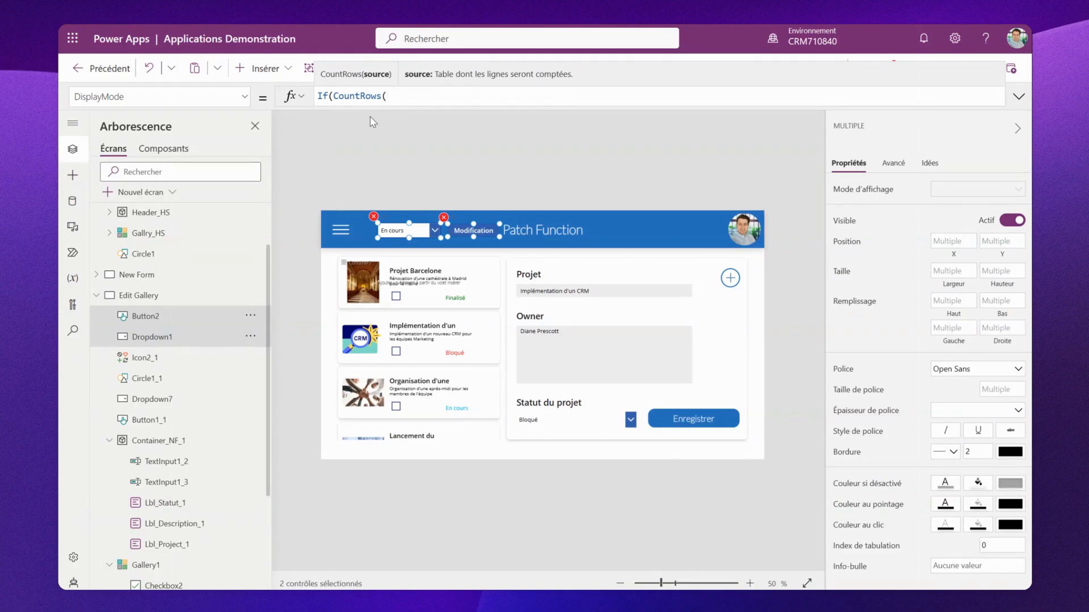
{"action": "type", "text": "Co"}
{"action": "left_click", "coordinate": [401, 118]}
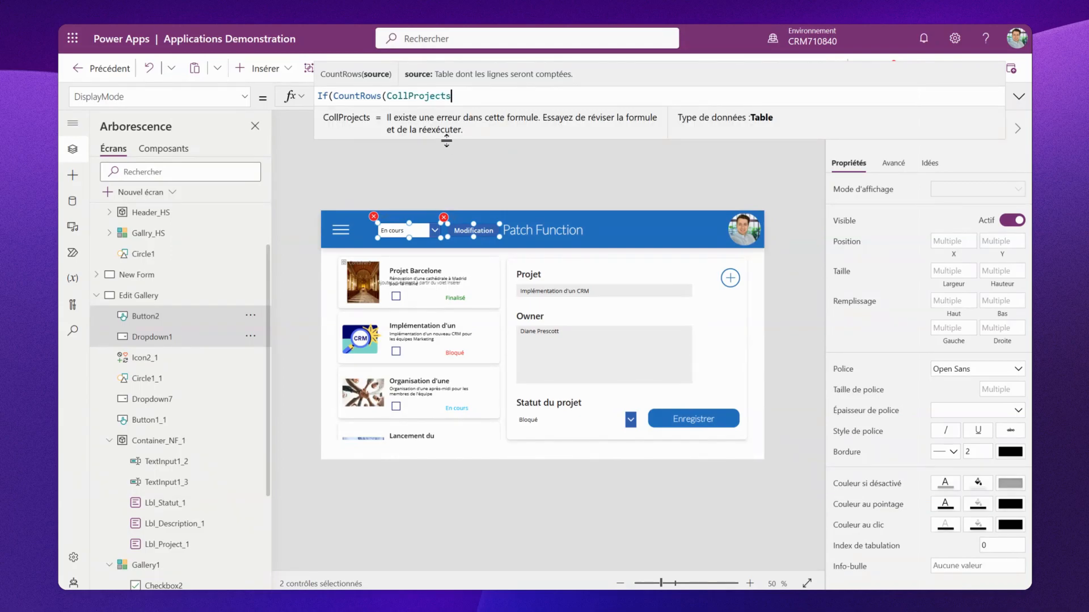
{"action": "type", "text": ")>1"}
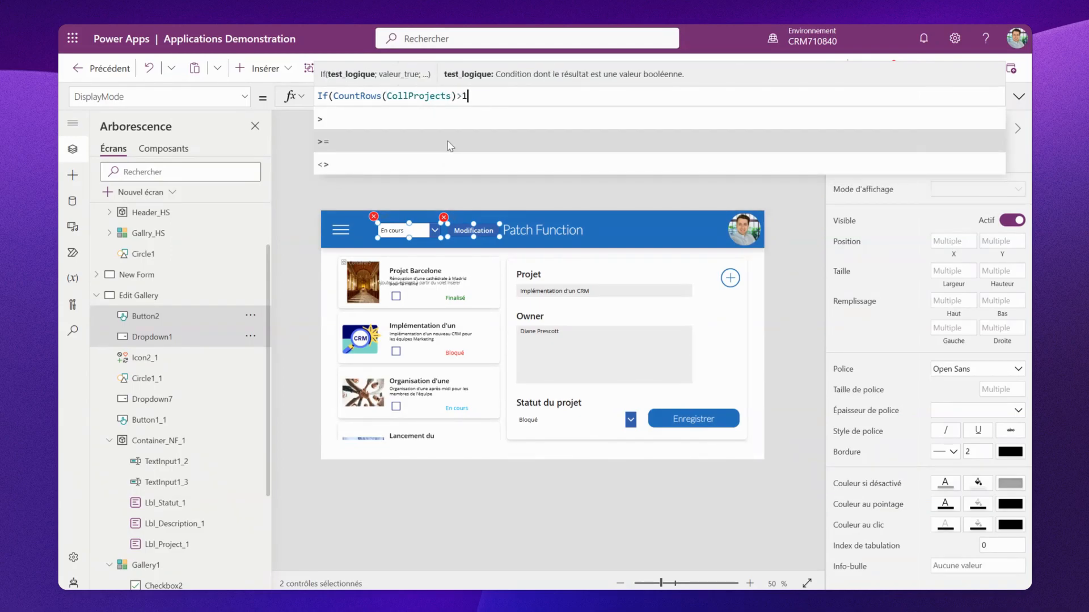
{"action": "type", "text": ";"}
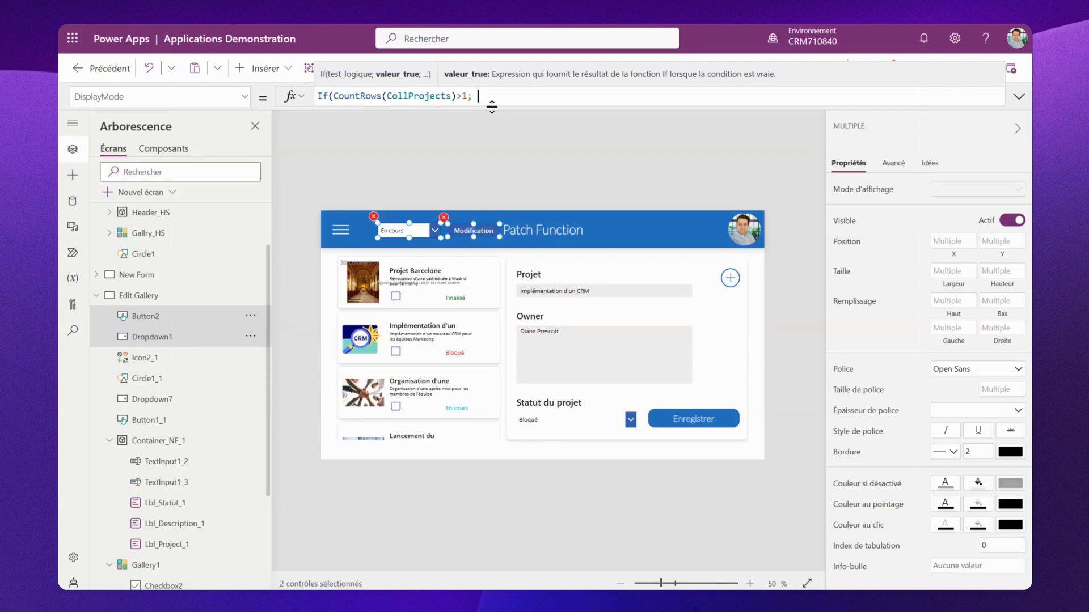
{"action": "type", "text": "DisplayMode."}
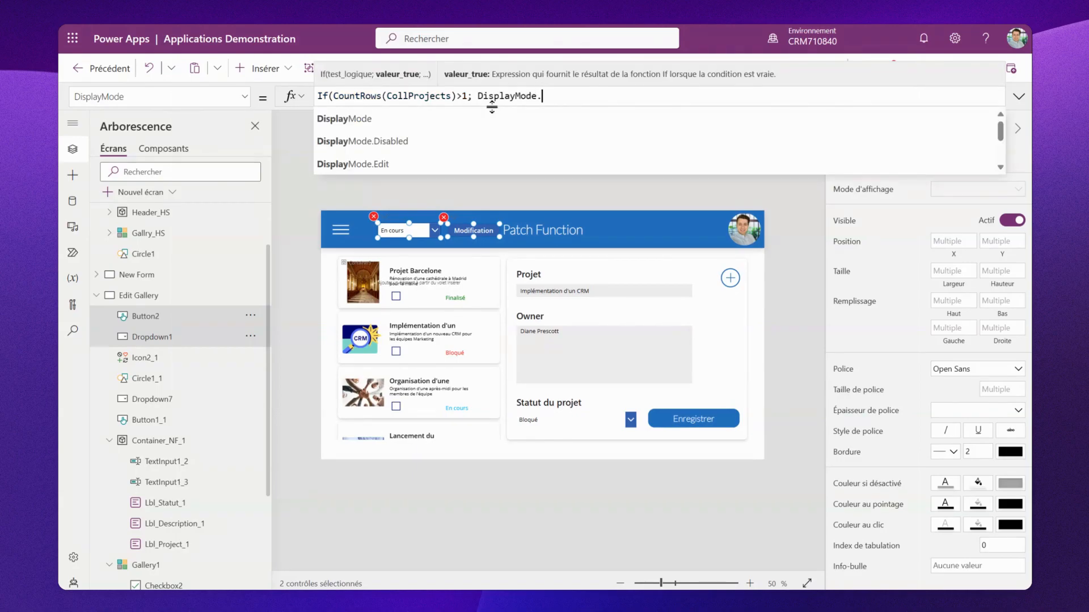
{"action": "left_click", "coordinate": [442, 140]}
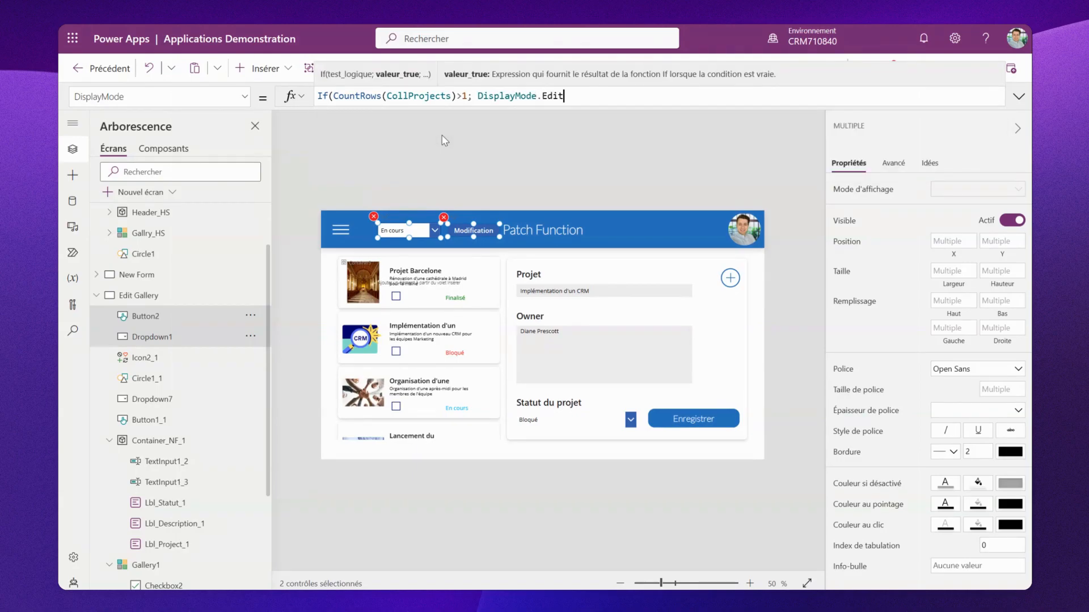
{"action": "type", "text": "; Di"}
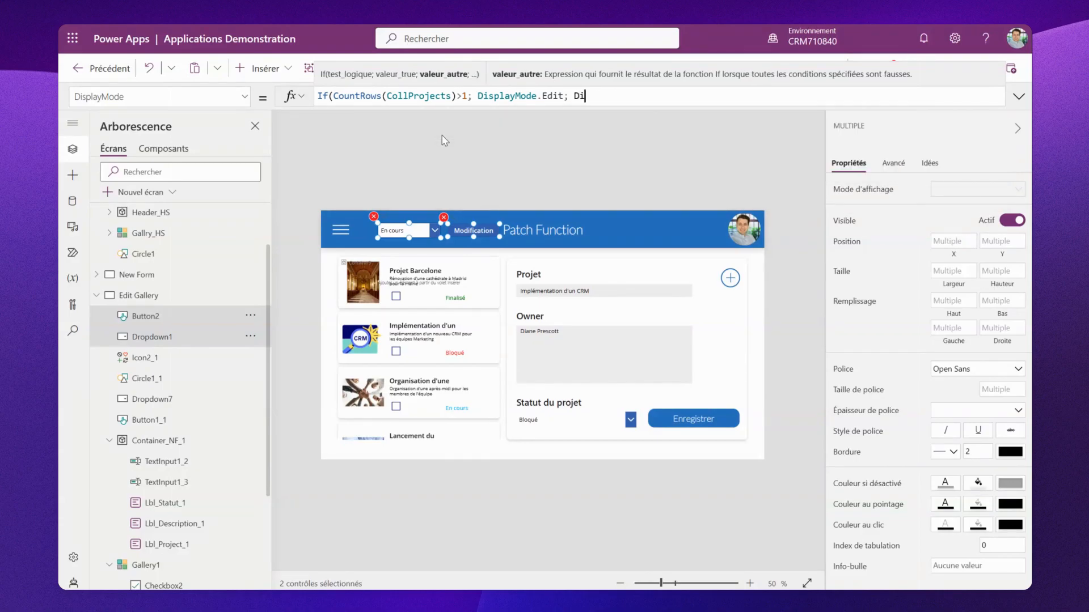
{"action": "type", "text": "splay"}
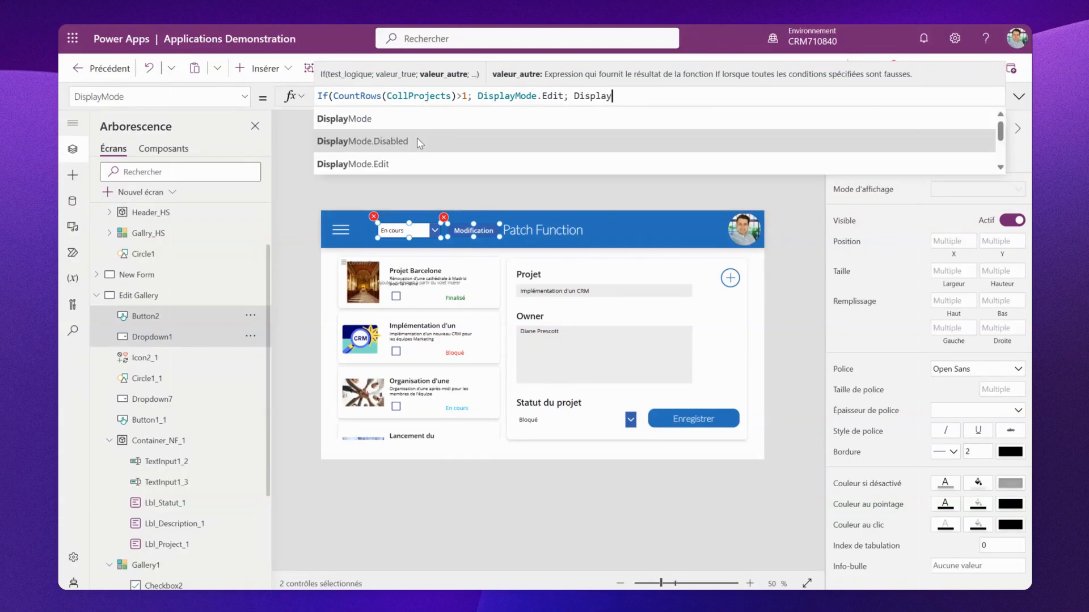
{"action": "left_click", "coordinate": [420, 142]}
{"action": "type", "text": ")"}
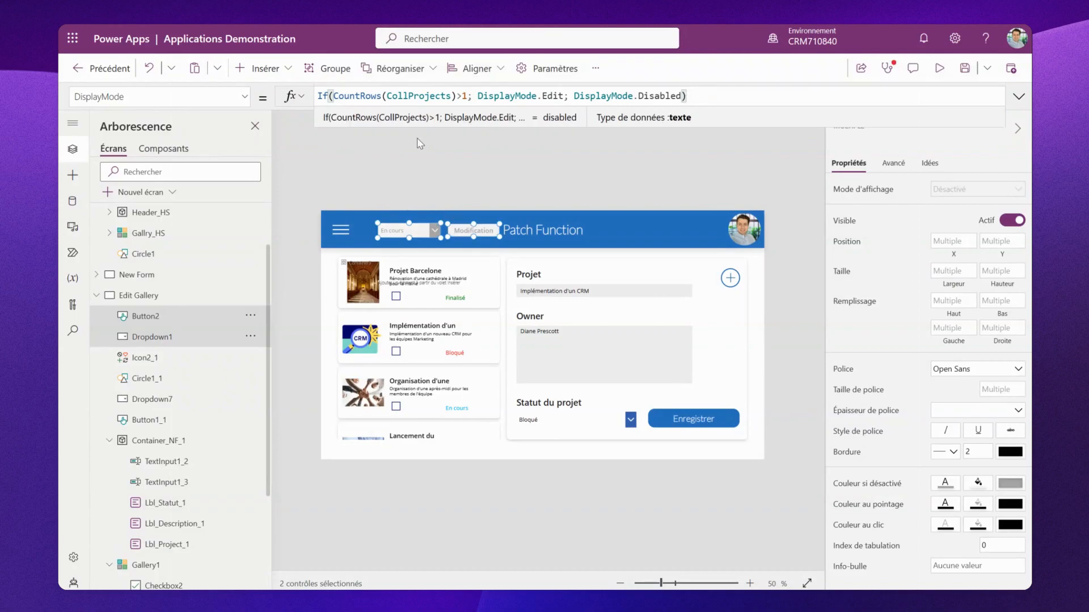
{"action": "left_click", "coordinate": [488, 159]}
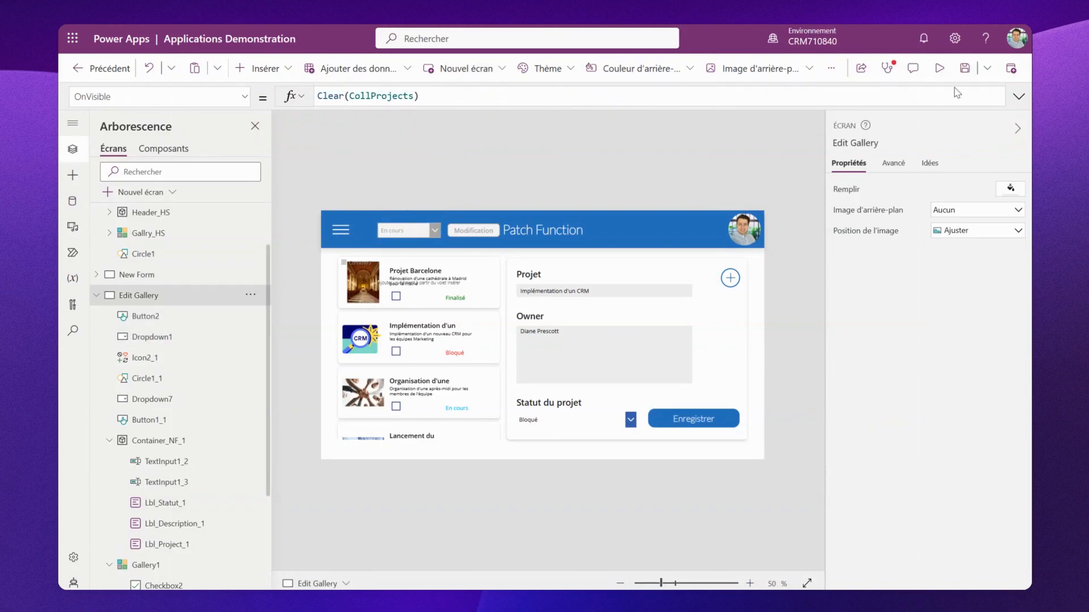
- Preview the app and check two gallery items to test the header controls' enabled state
{"action": "left_click", "coordinate": [936, 70]}
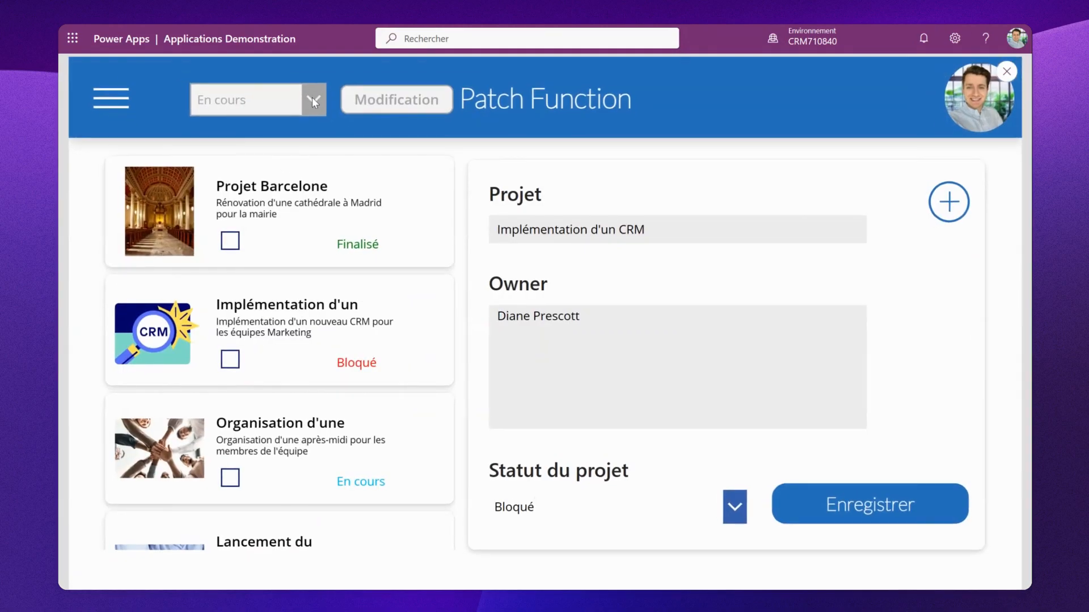
{"action": "left_click", "coordinate": [229, 240]}
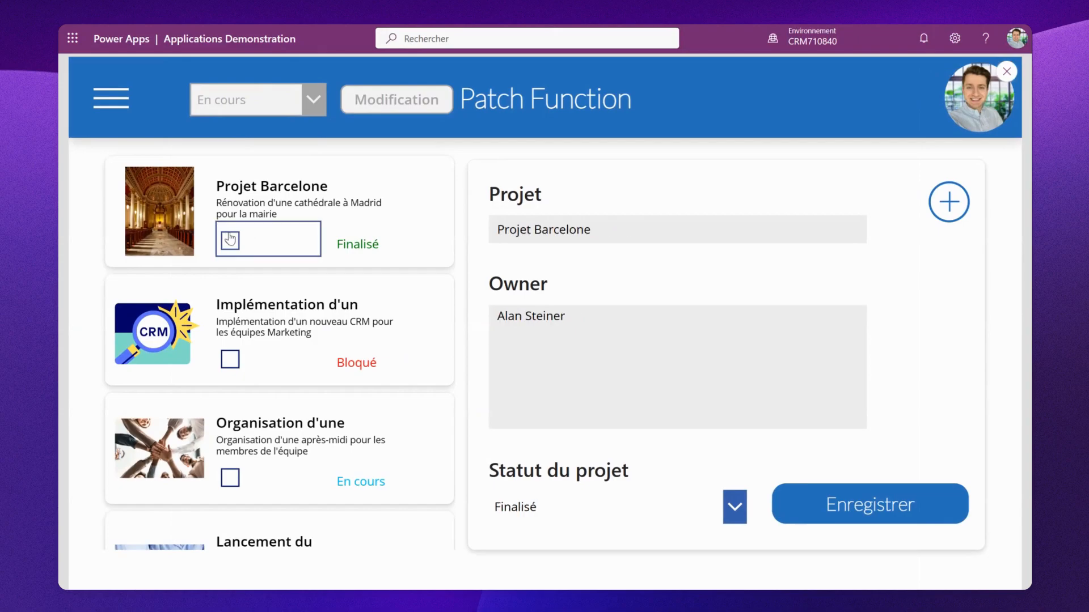
{"action": "left_click", "coordinate": [232, 358]}
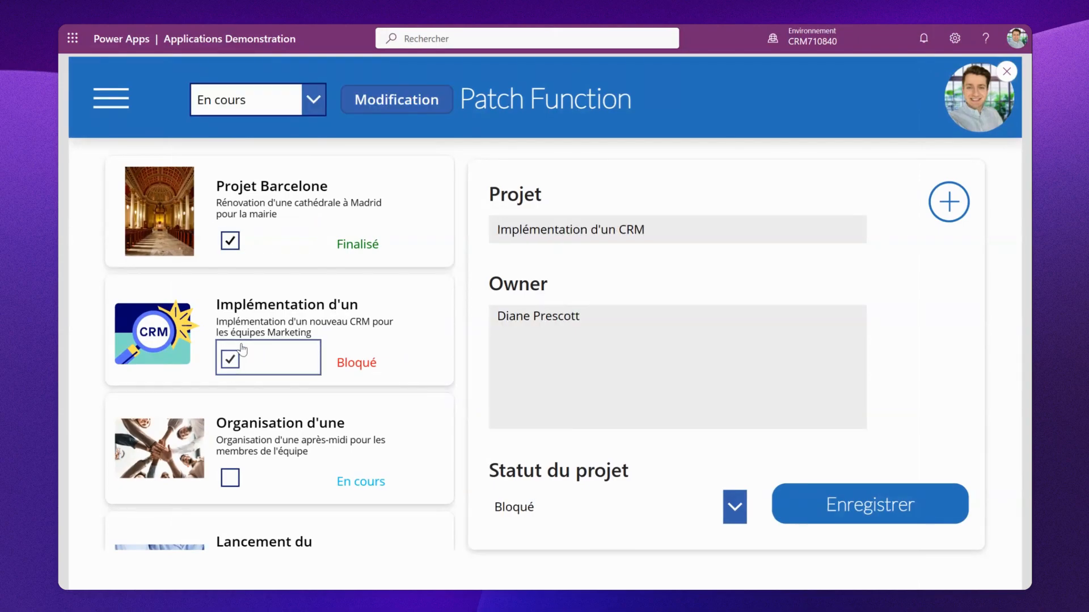
{"action": "left_click", "coordinate": [1008, 71]}
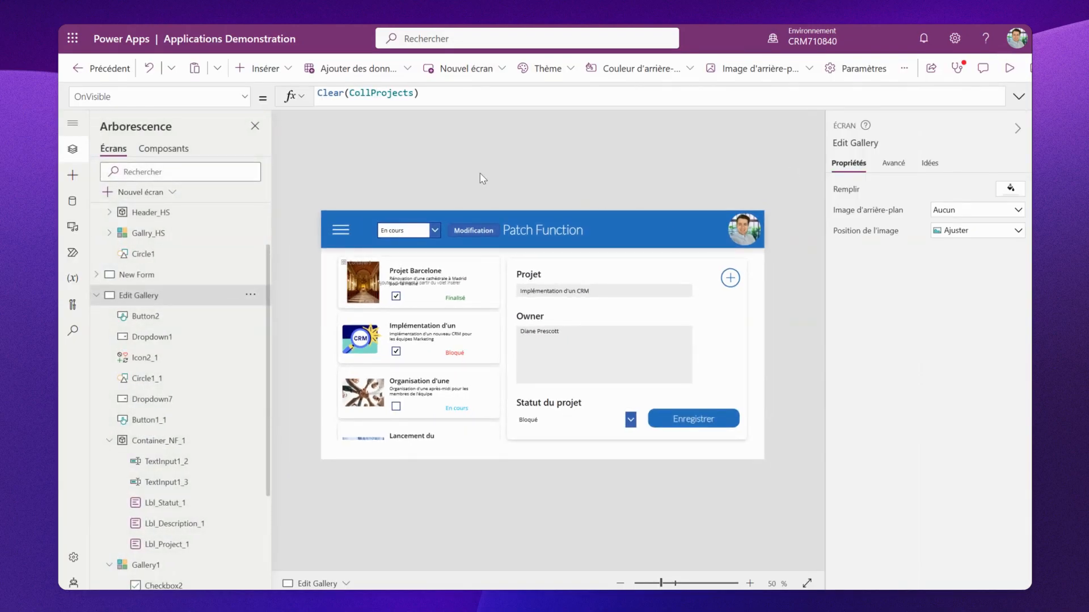
- Set the Modification button's OnSelect to UpdateIf(CollProjects;true;{'Statut du projet': {Value:Dropdown1.Selected.Value}})
{"action": "left_click", "coordinate": [482, 230]}
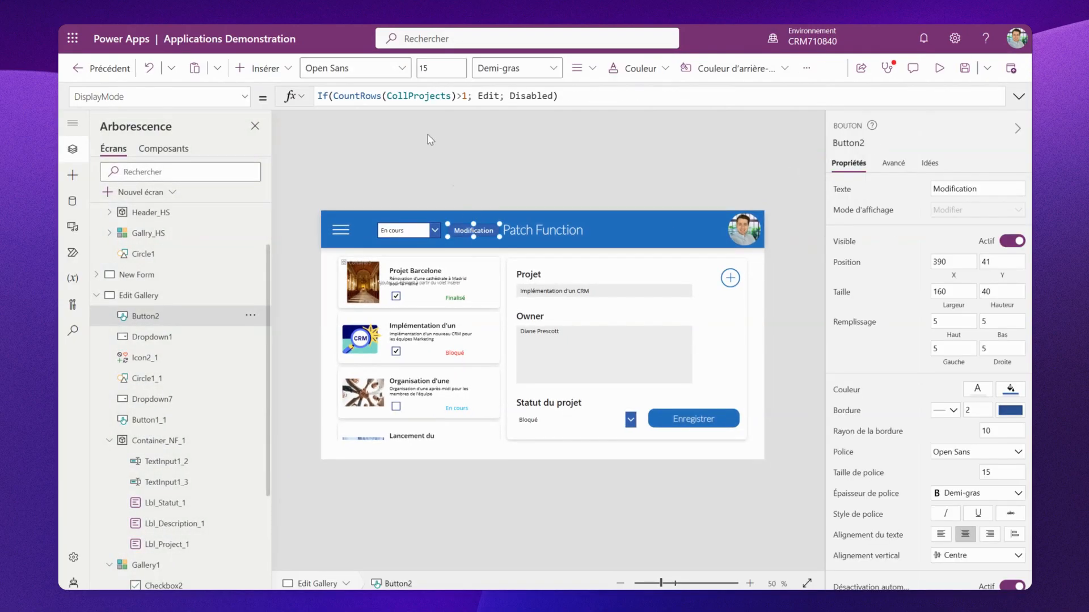
{"action": "left_click", "coordinate": [159, 96]}
{"action": "left_click", "coordinate": [159, 239]}
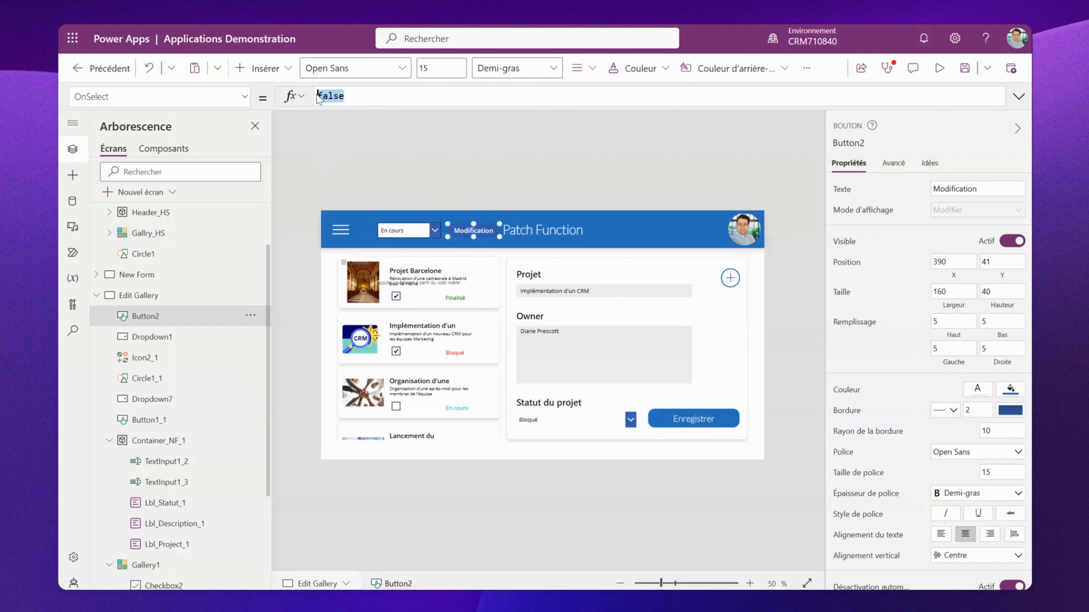
{"action": "left_click_drag", "start_coordinate": [317, 97], "coordinate": [356, 95]}
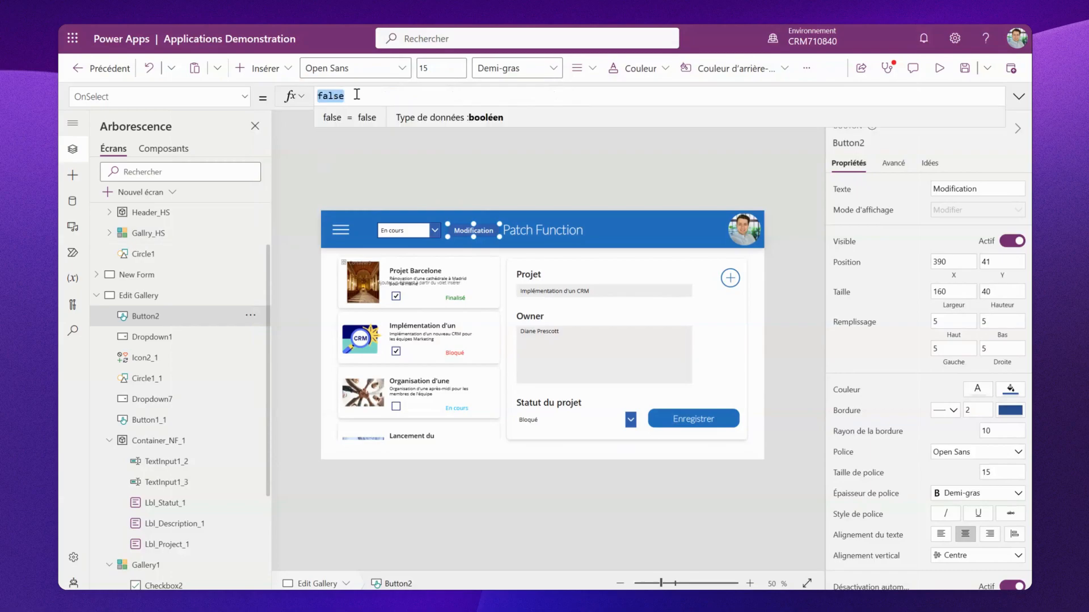
{"action": "type", "text": "Update"}
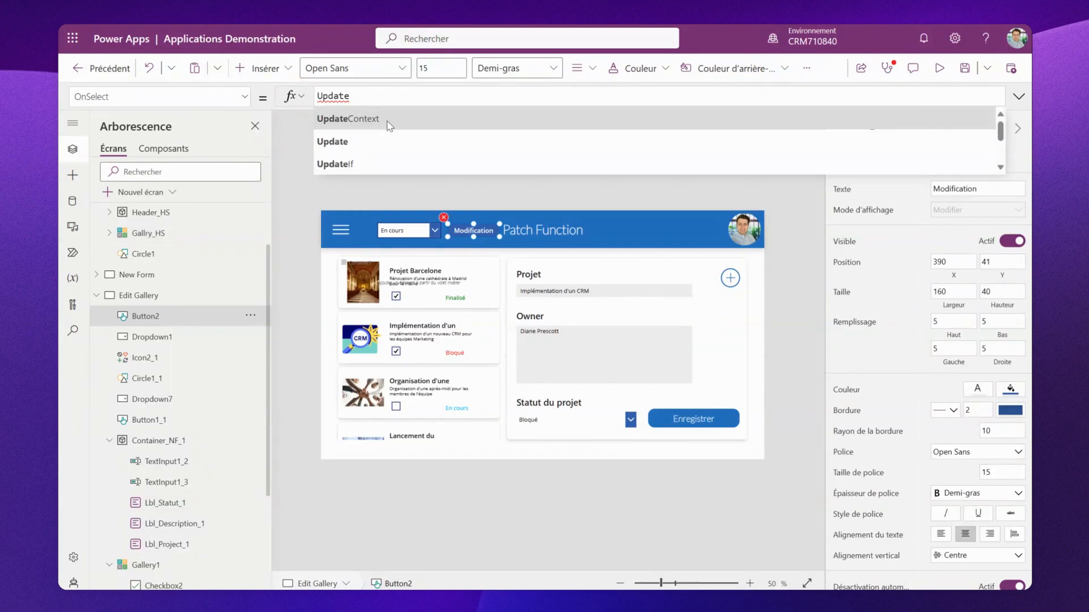
{"action": "left_click", "coordinate": [395, 145]}
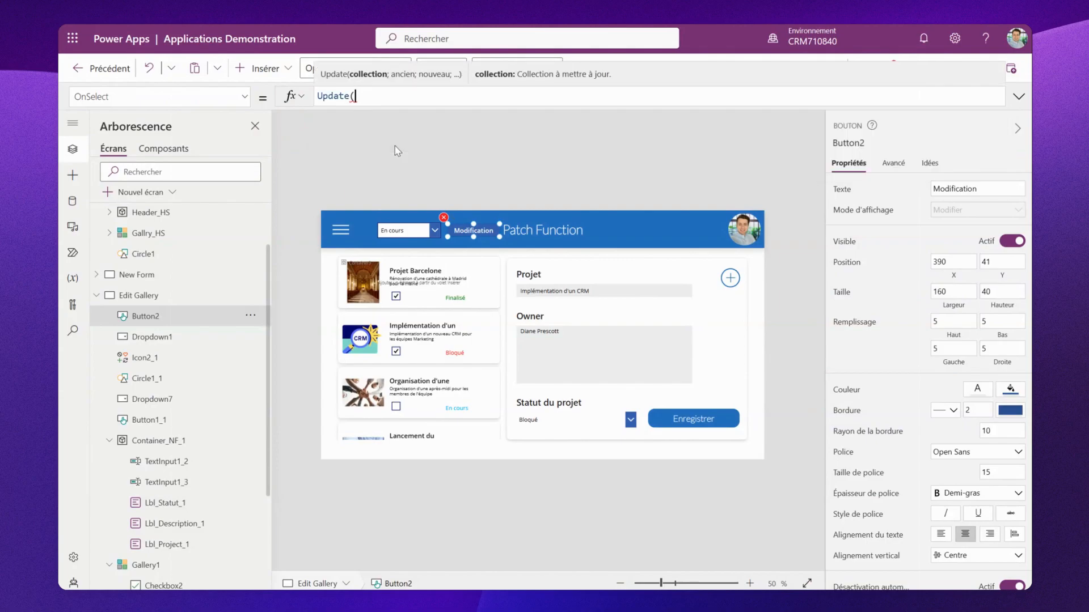
{"action": "key", "text": "BackSpace"}
{"action": "type", "text": "If"}
{"action": "left_click", "coordinate": [381, 120]}
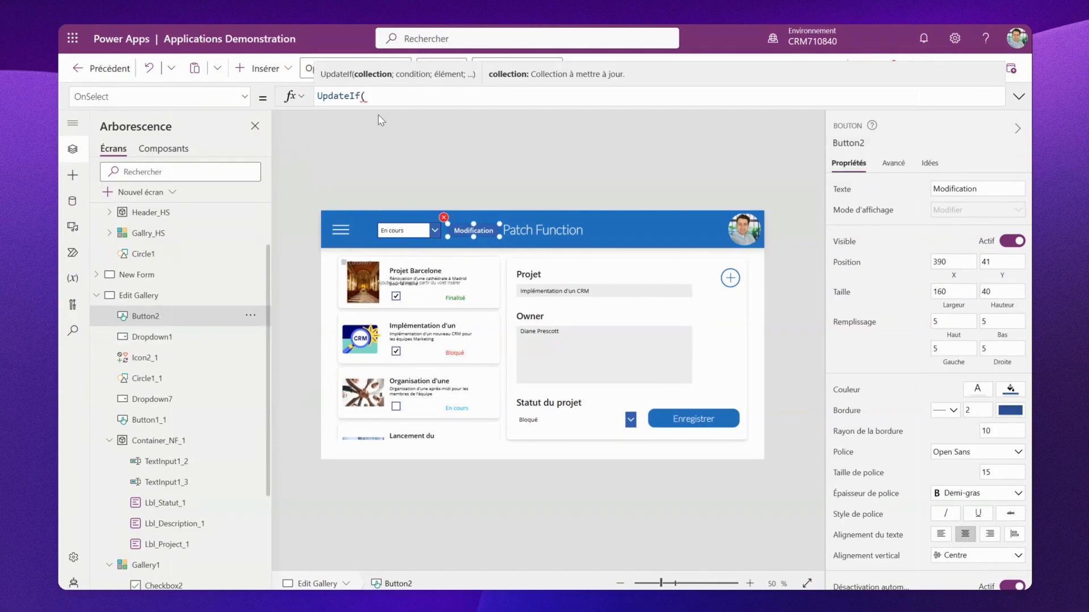
{"action": "type", "text": "CollPro"}
{"action": "left_click", "coordinate": [389, 119]}
{"action": "type", "text": ";t"}
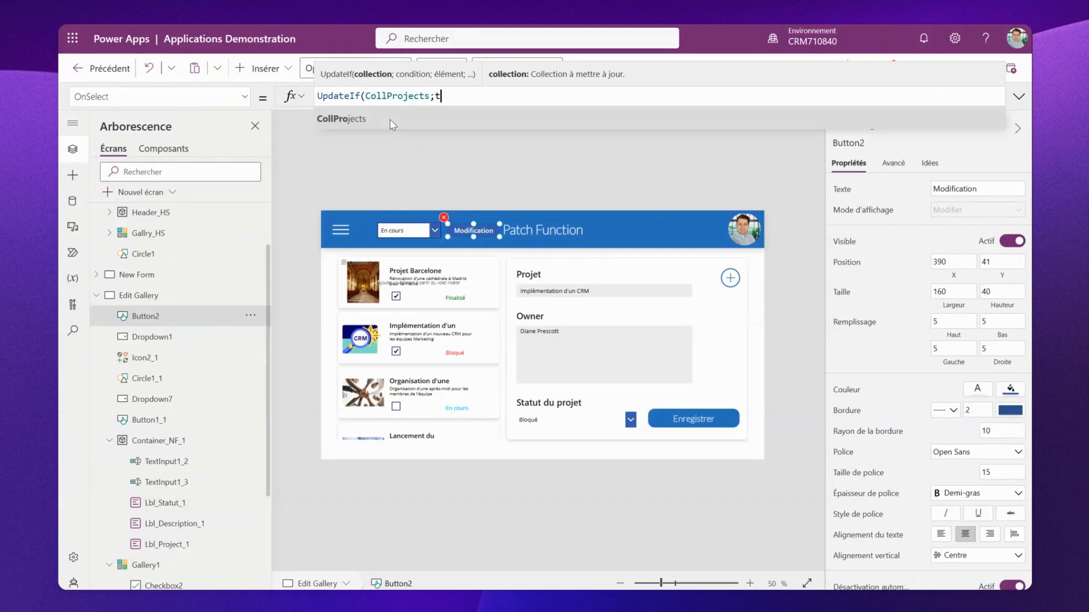
{"action": "type", "text": "rue"}
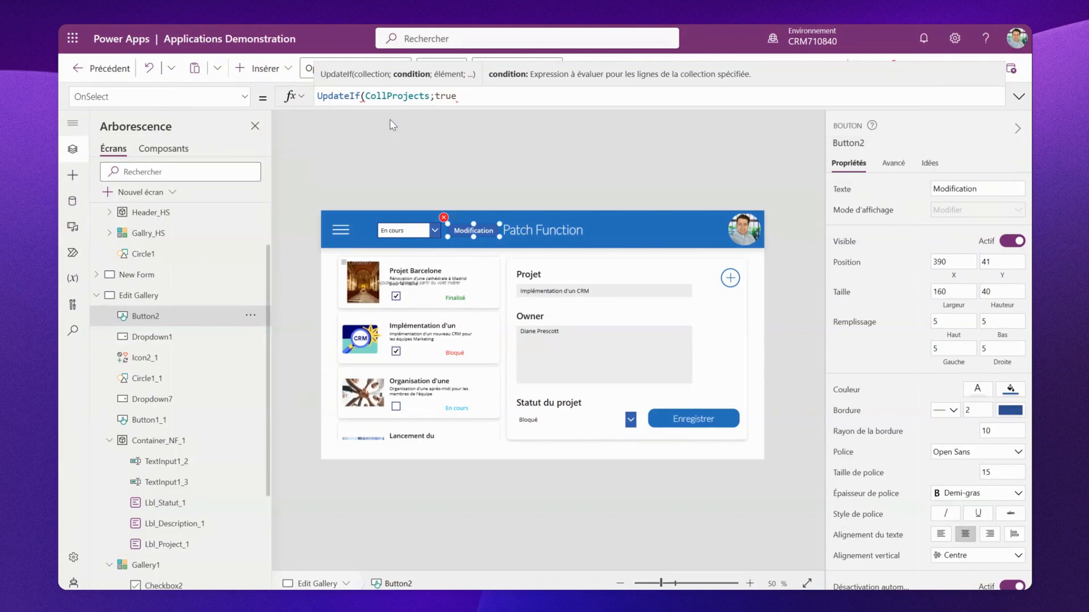
{"action": "type", "text": ";"}
{"action": "type", "text": "{'St"}
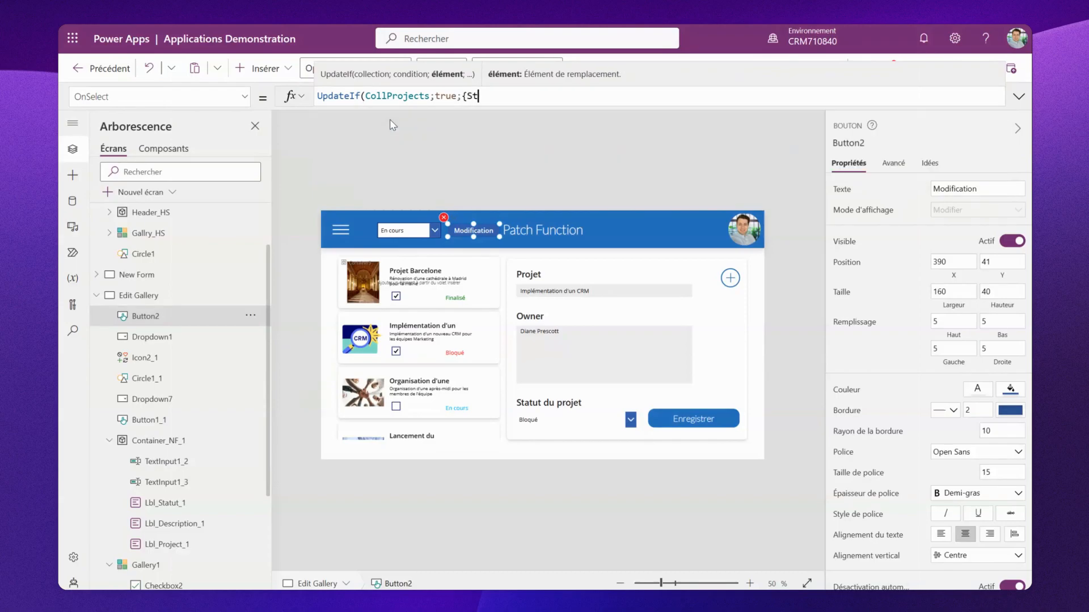
{"action": "type", "text": "atu"}
{"action": "left_click", "coordinate": [414, 137]}
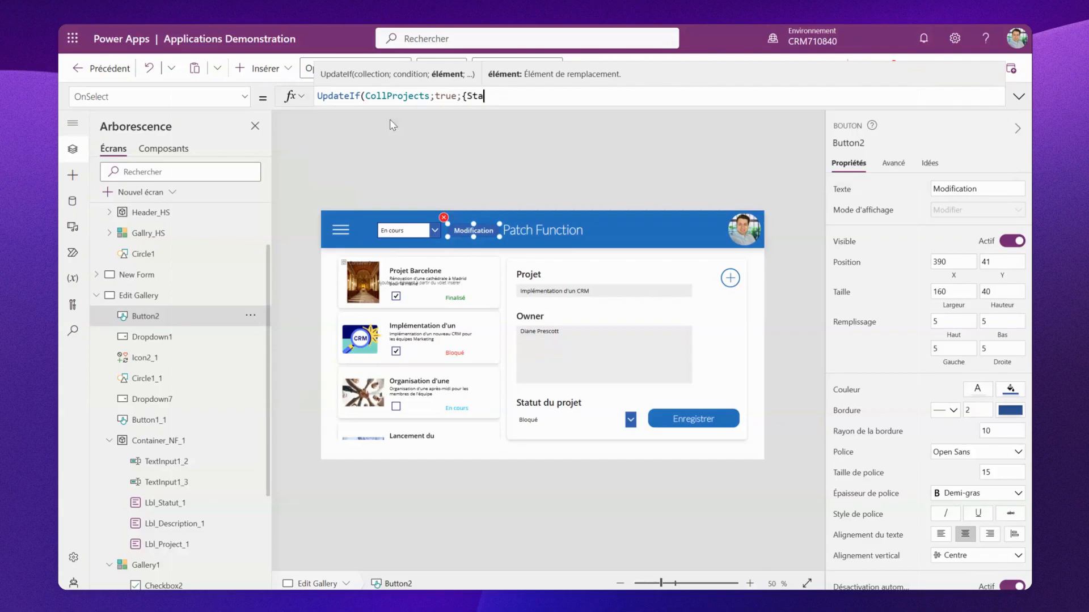
{"action": "type", "text": "tu"}
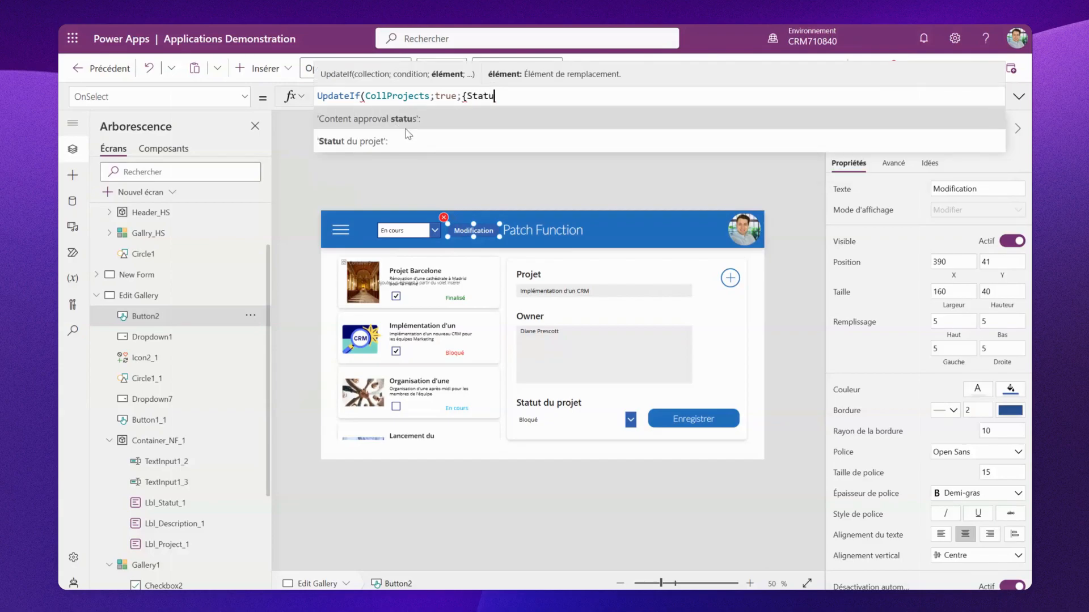
{"action": "left_click", "coordinate": [414, 137]}
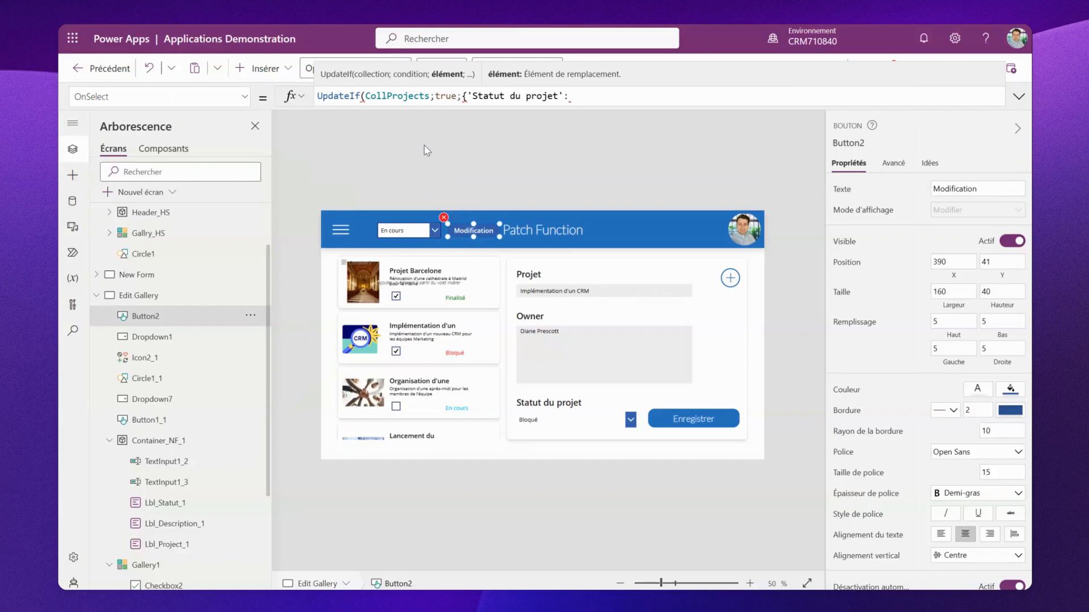
{"action": "type", "text": "{Value:d"}
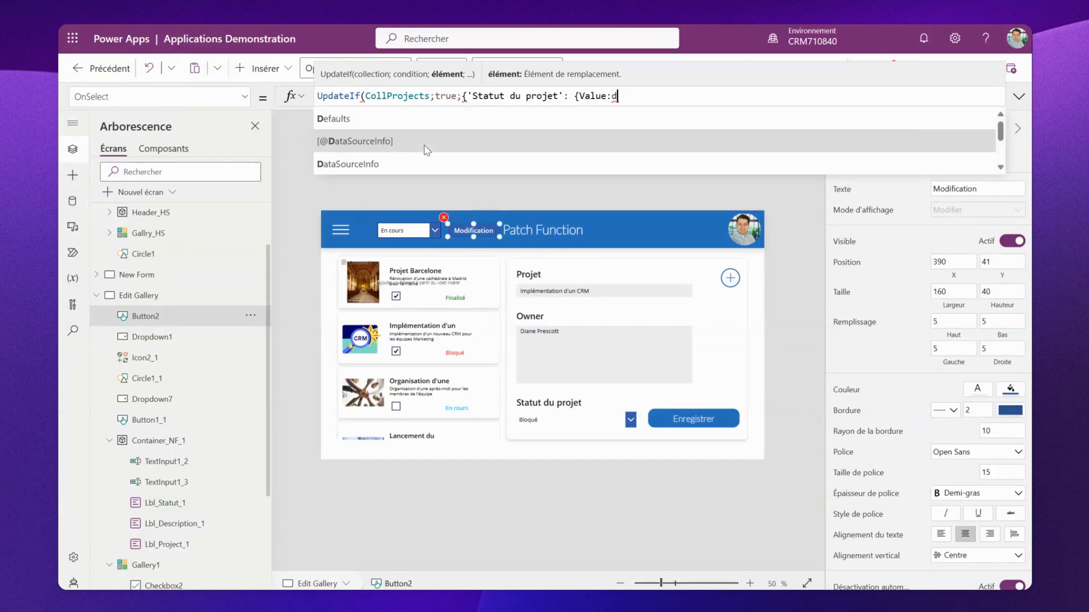
{"action": "type", "text": "ropd"}
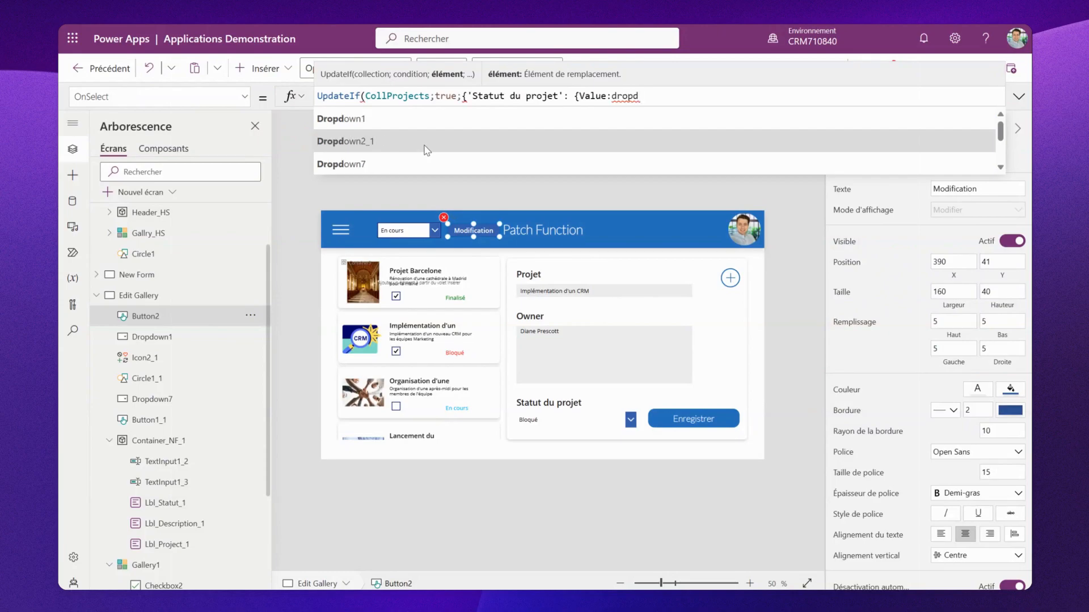
{"action": "left_click", "coordinate": [383, 124]}
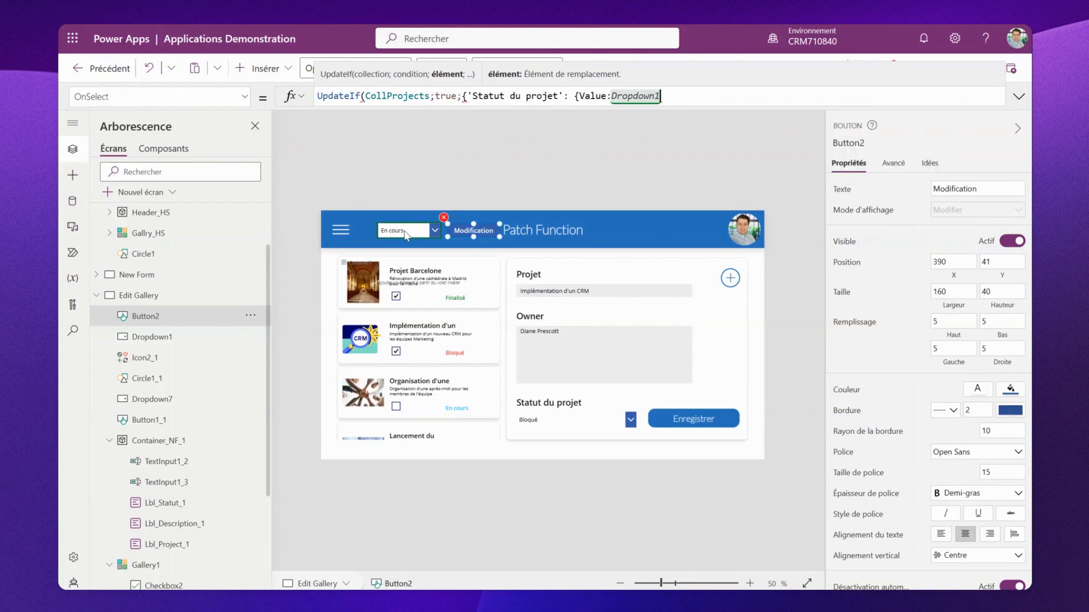
{"action": "type", "text": ".sel"}
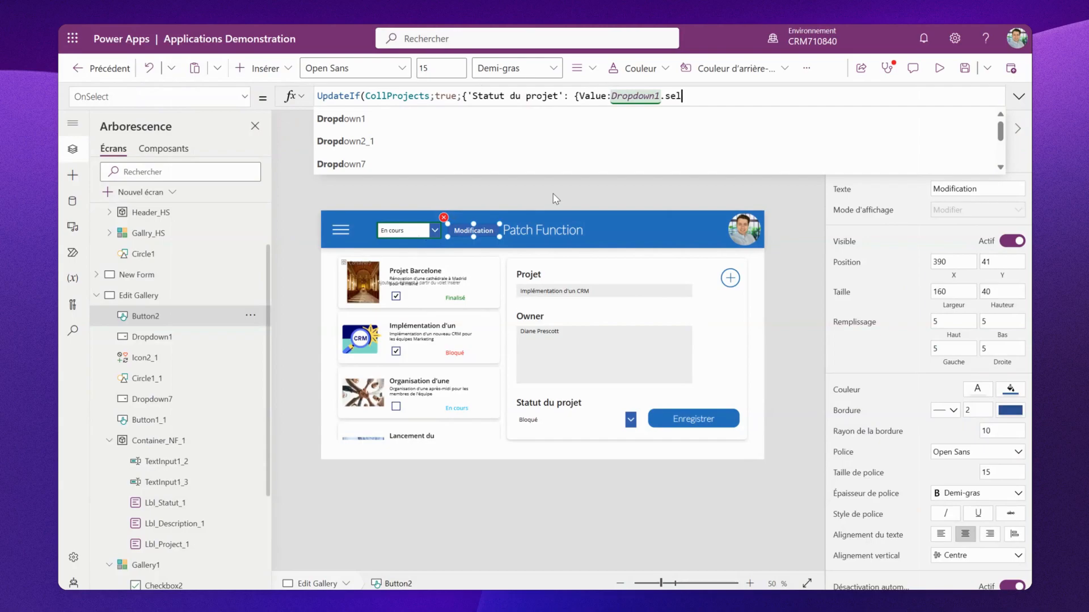
{"action": "left_click", "coordinate": [468, 142]}
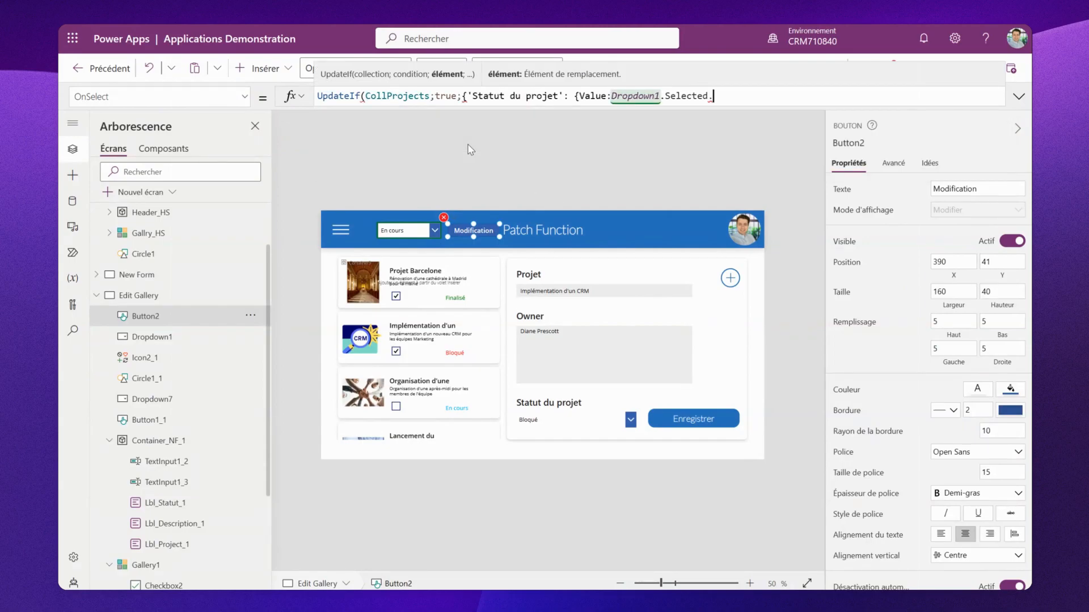
{"action": "type", "text": "value"}
{"action": "left_click", "coordinate": [461, 121]}
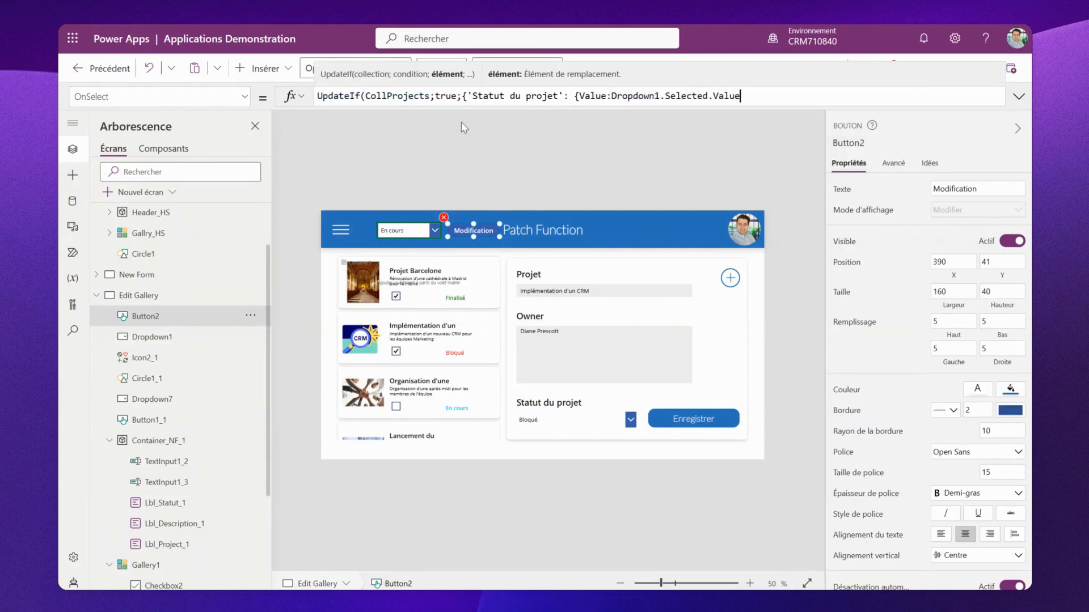
{"action": "type", "text": "}"}
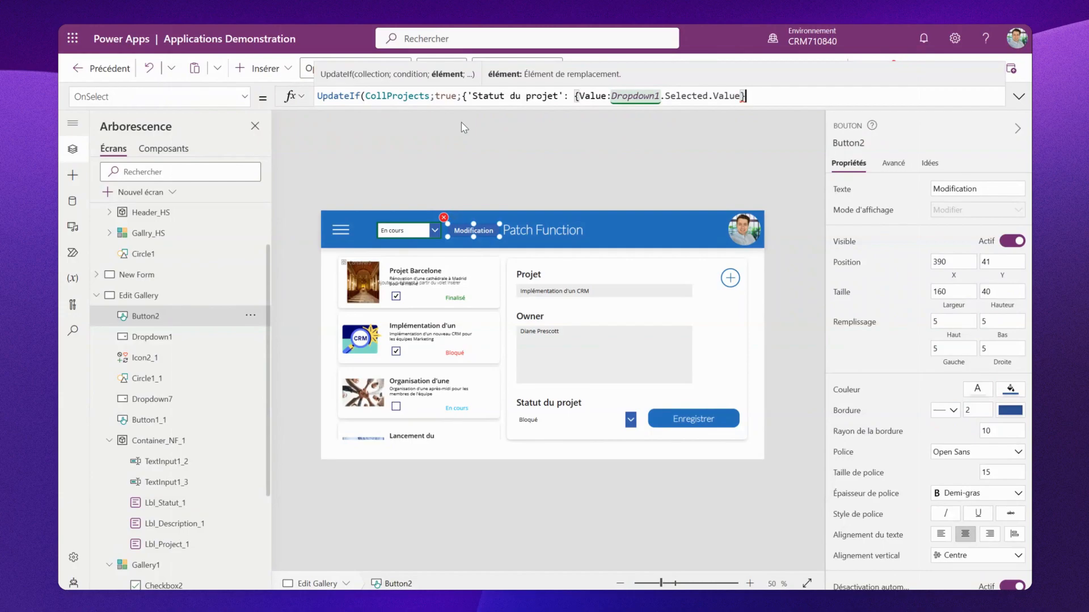
{"action": "type", "text": "})"}
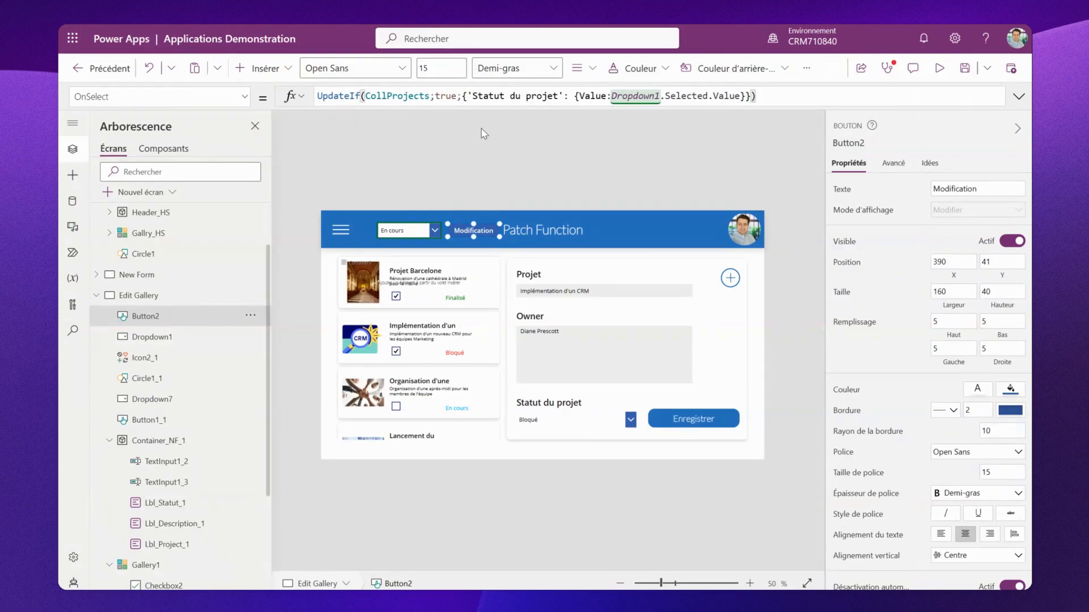
- Preview the app, check the Organisation item, choose Finalisé in the header dropdown and run Modification to test it
{"action": "left_click", "coordinate": [939, 70]}
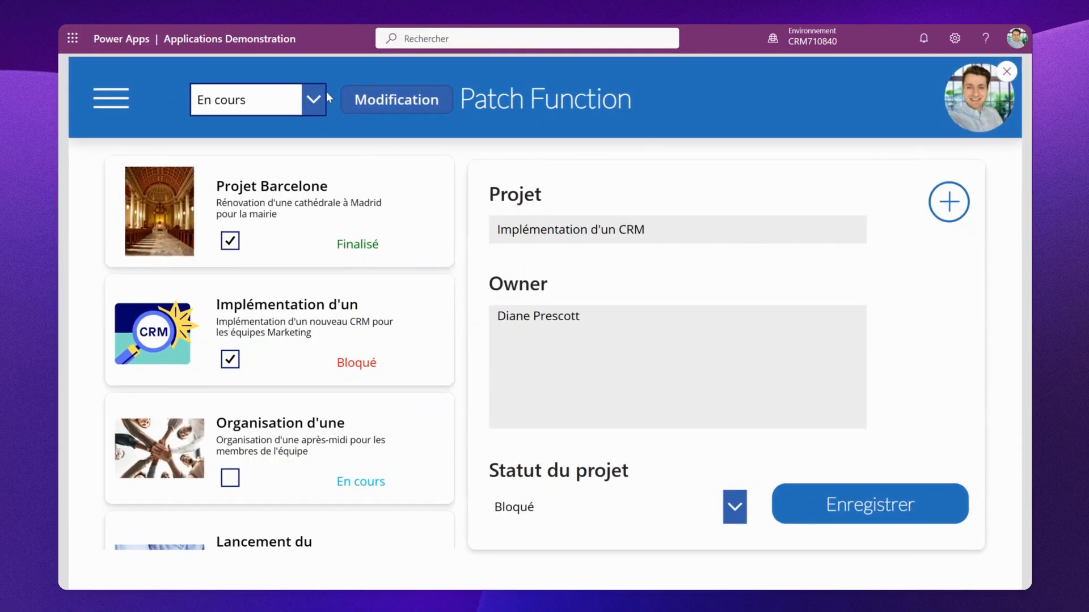
{"action": "left_click", "coordinate": [312, 100]}
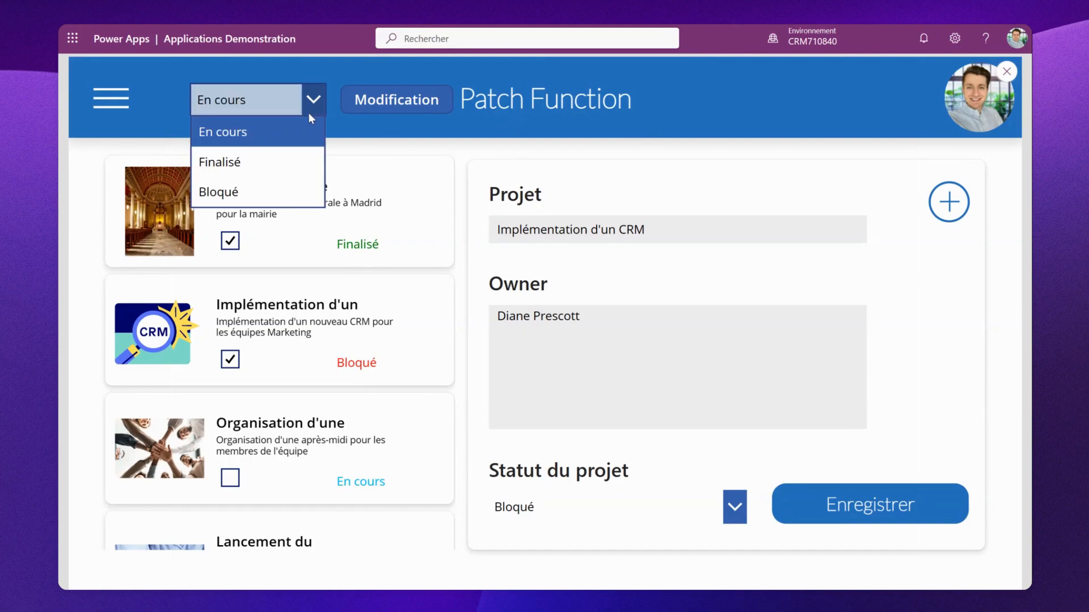
{"action": "left_click", "coordinate": [230, 479]}
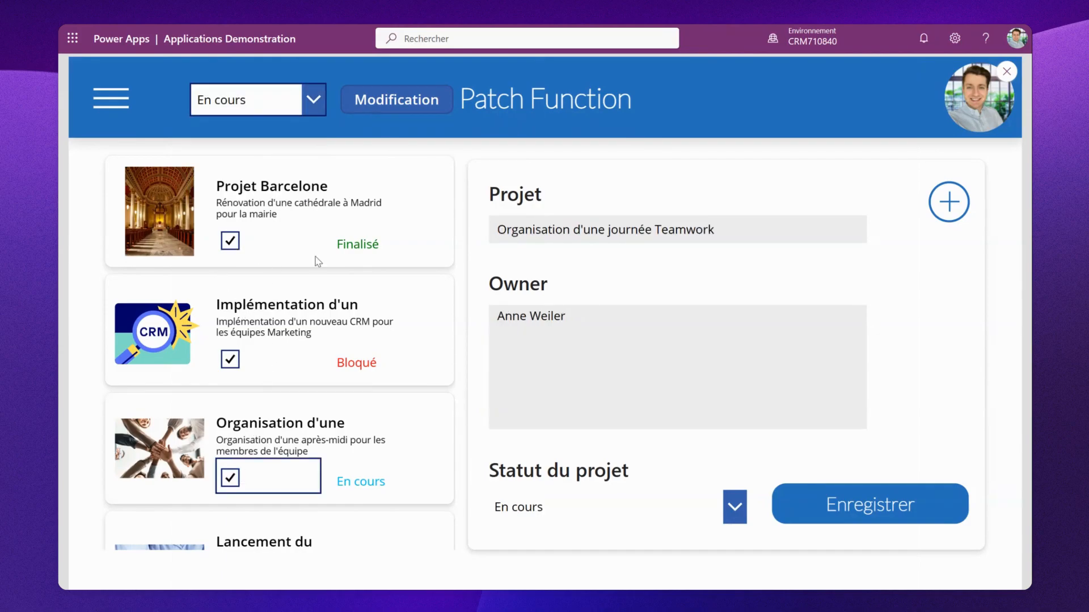
{"action": "left_click", "coordinate": [313, 100]}
{"action": "left_click", "coordinate": [293, 170]}
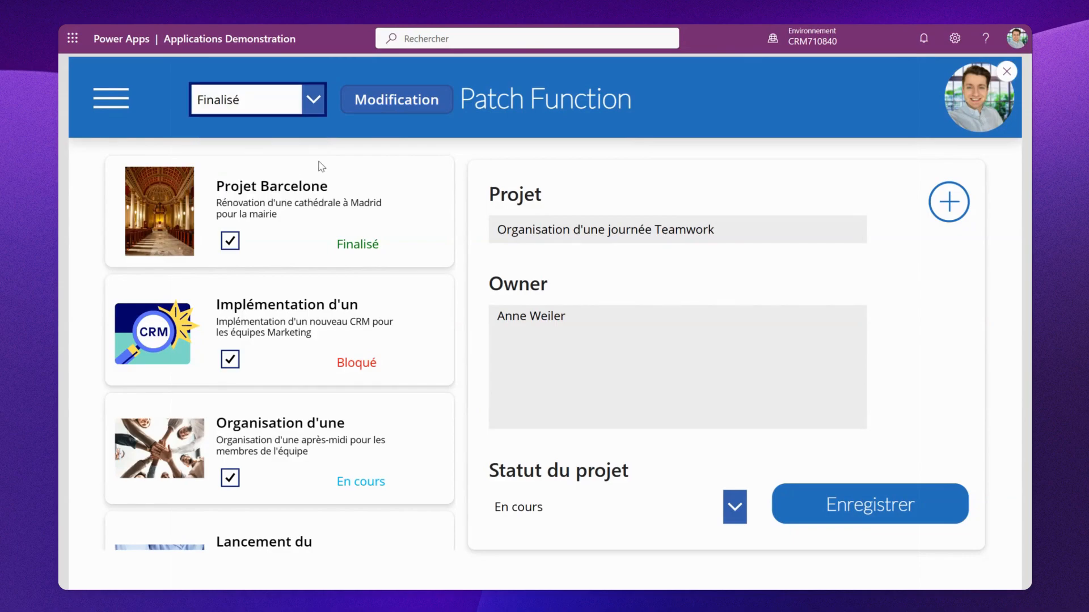
{"action": "left_click", "coordinate": [390, 107]}
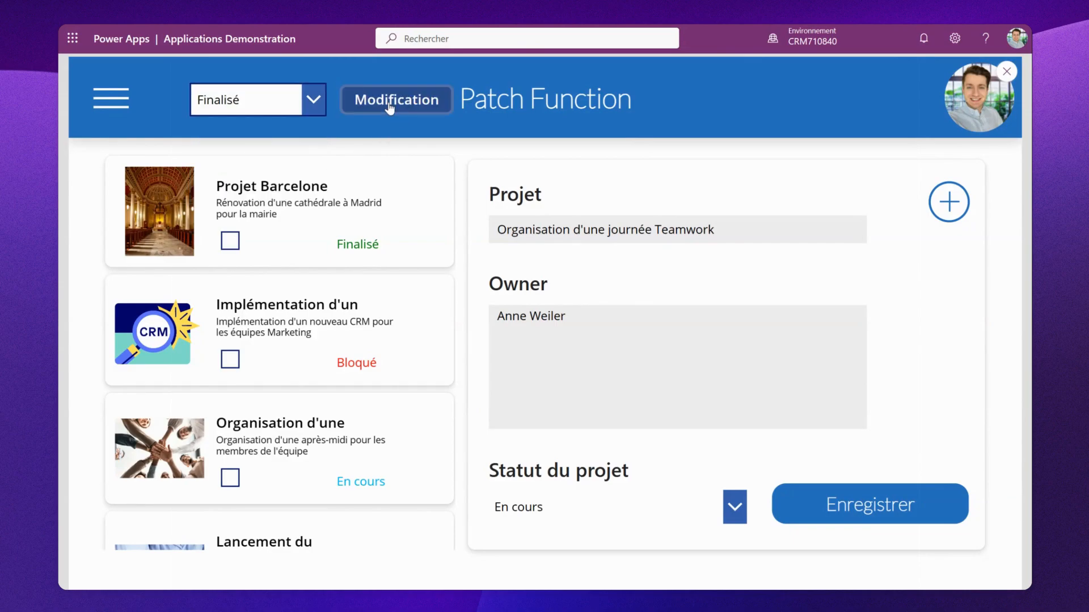
{"action": "key", "text": "Escape"}
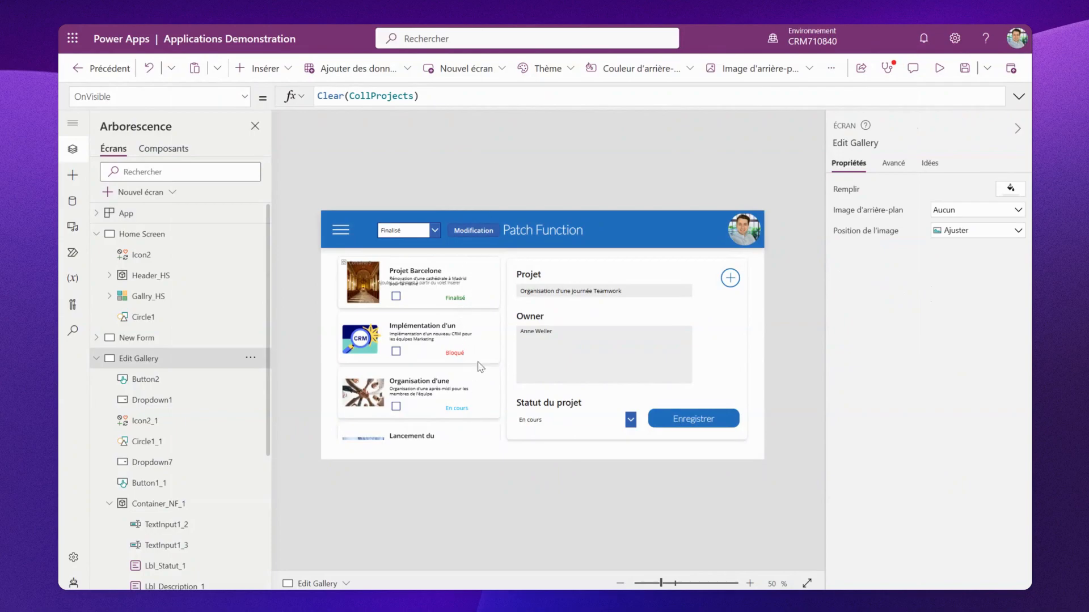
- Append Patch('Project Management';CollProjects) to the Modification button's OnSelect formula after the UpdateIf
{"action": "left_click", "coordinate": [465, 231]}
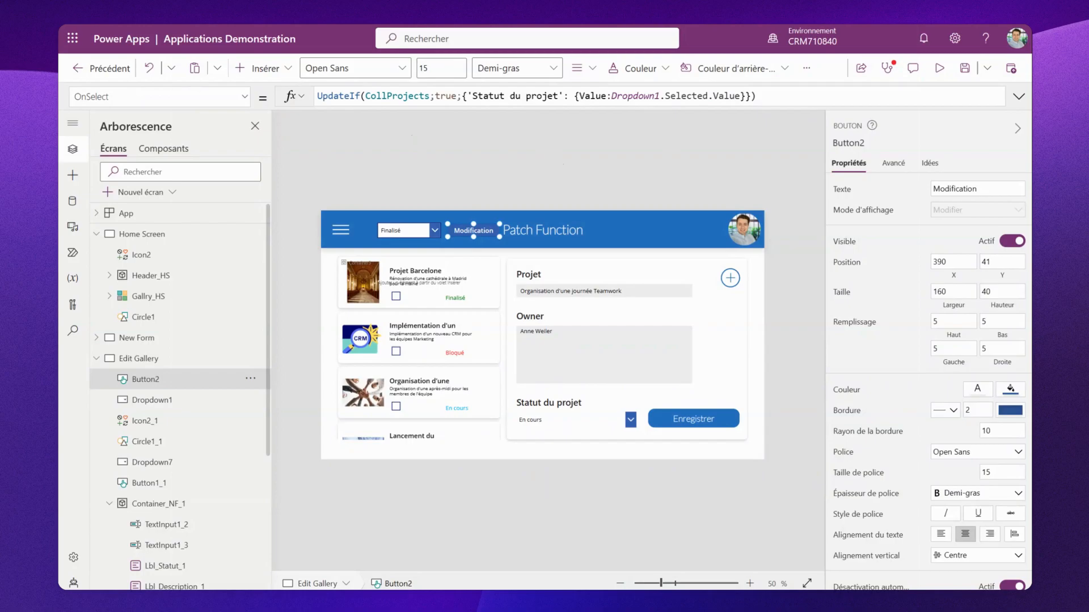
{"action": "left_click", "coordinate": [792, 96]}
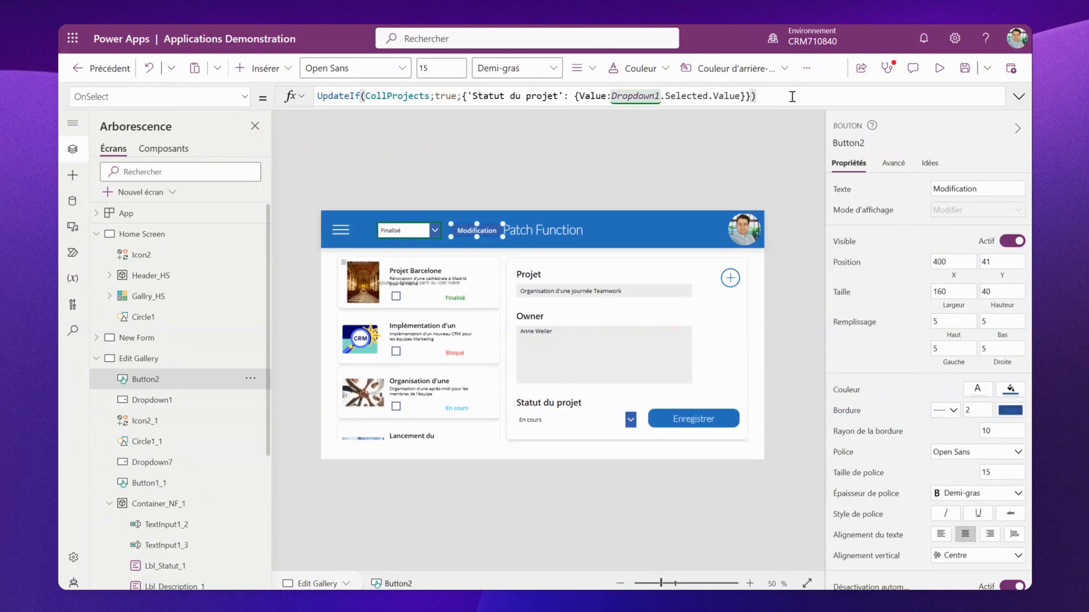
{"action": "type", "text": ";; patc"}
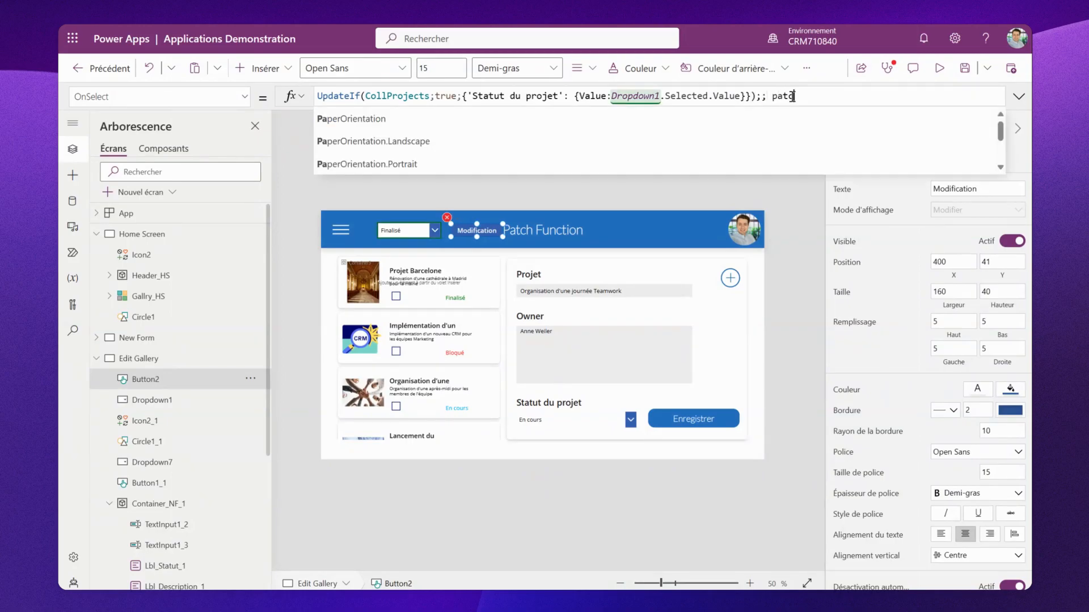
{"action": "type", "text": "h("}
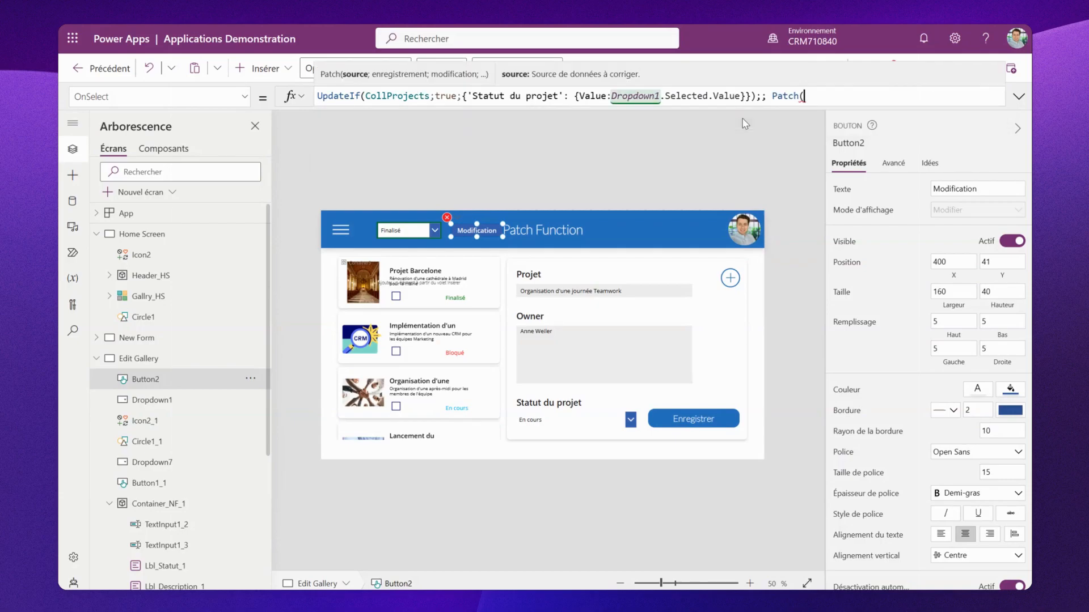
{"action": "type", "text": "proj"}
{"action": "left_click", "coordinate": [645, 144]}
{"action": "type", "text": ";"}
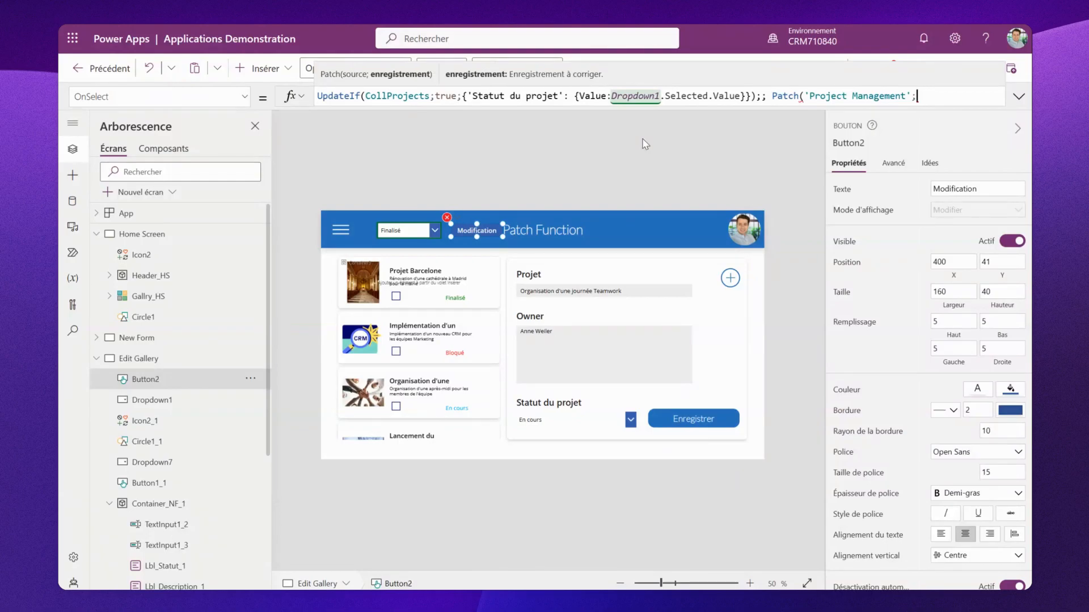
{"action": "type", "text": "col"}
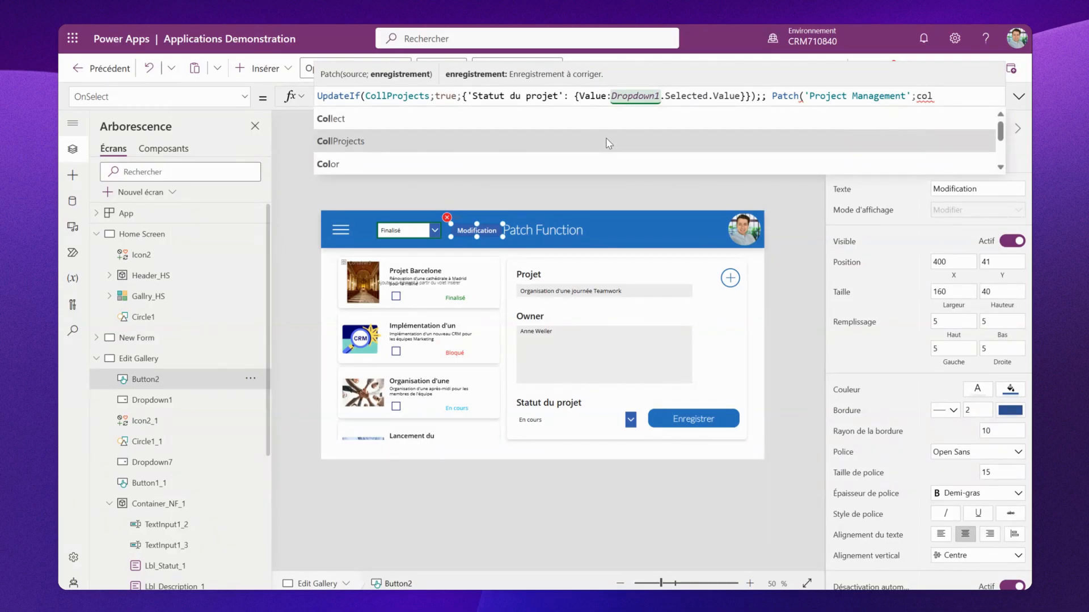
{"action": "left_click", "coordinate": [443, 142]}
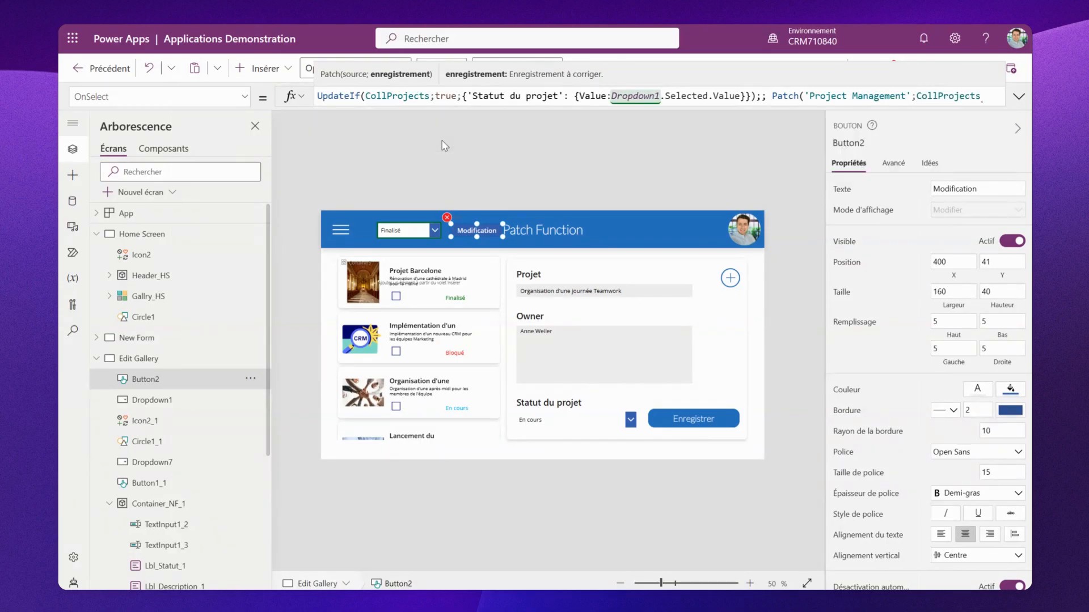
{"action": "type", "text": ");"}
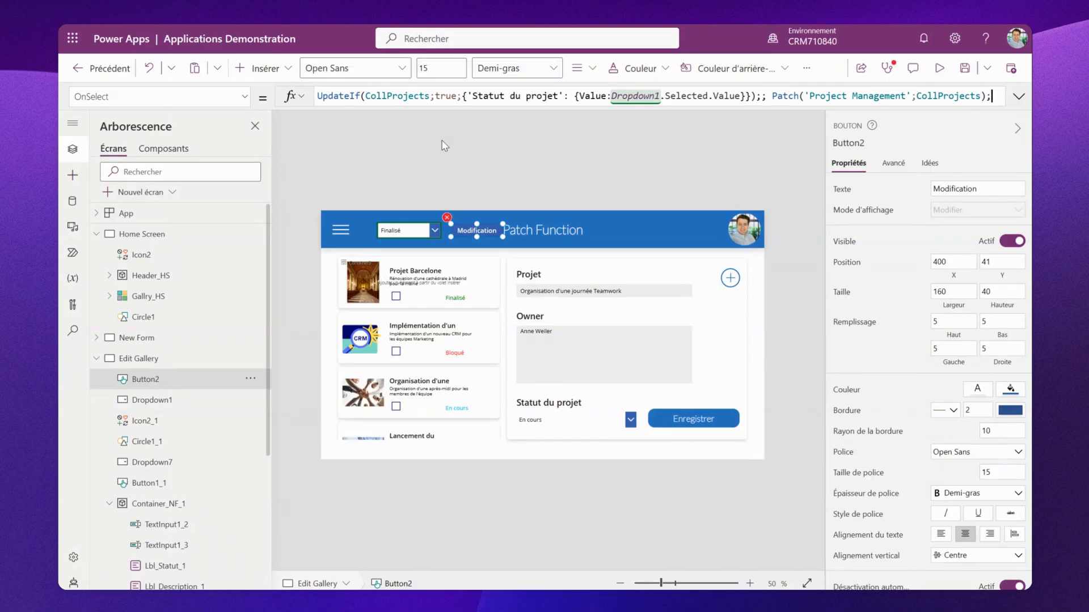
{"action": "type", "text": ";"}
- Add Clear(CollProjects) on a new line after the Patch in the Modification button's OnSelect formula
{"action": "key", "text": "shift+Return"}
{"action": "type", "text": "clear"}
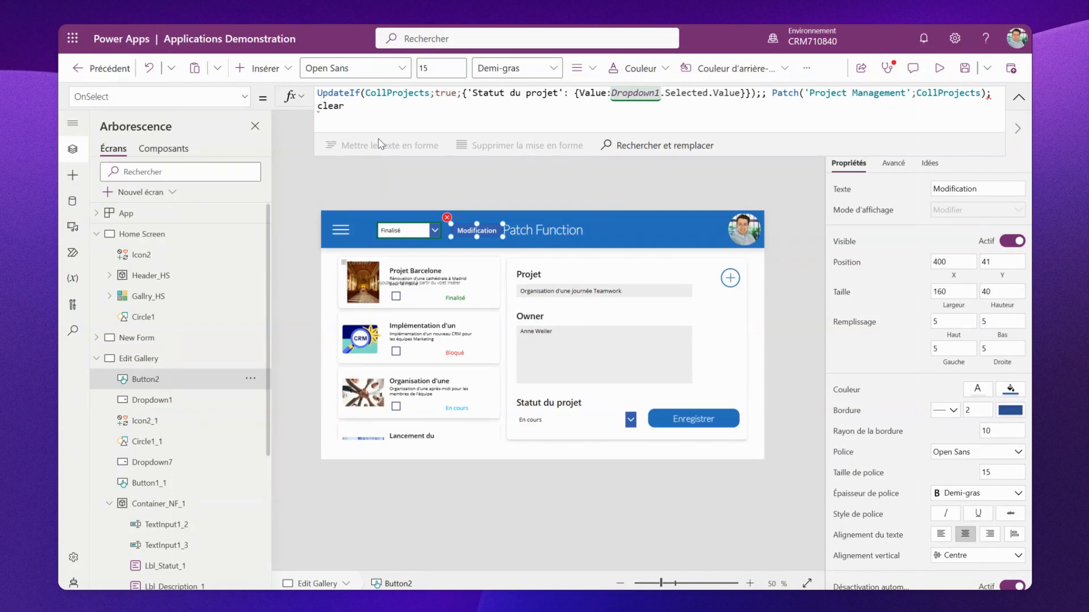
{"action": "left_click", "coordinate": [990, 94]}
{"action": "left_click", "coordinate": [923, 118]}
{"action": "key", "text": "BackSpace"}
{"action": "key", "text": "BackSpace"}
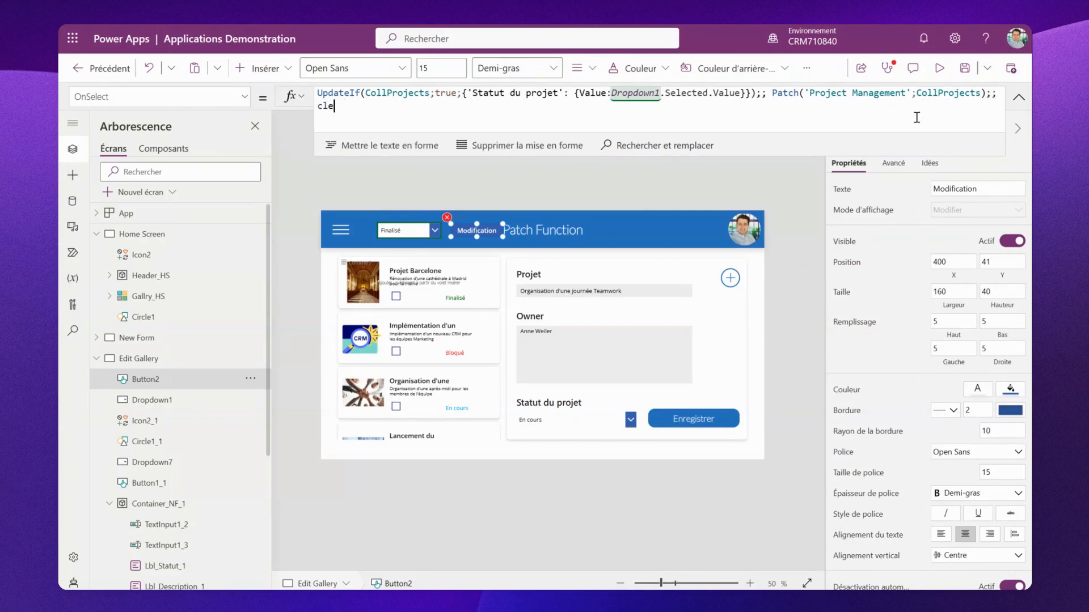
{"action": "type", "text": "ar"}
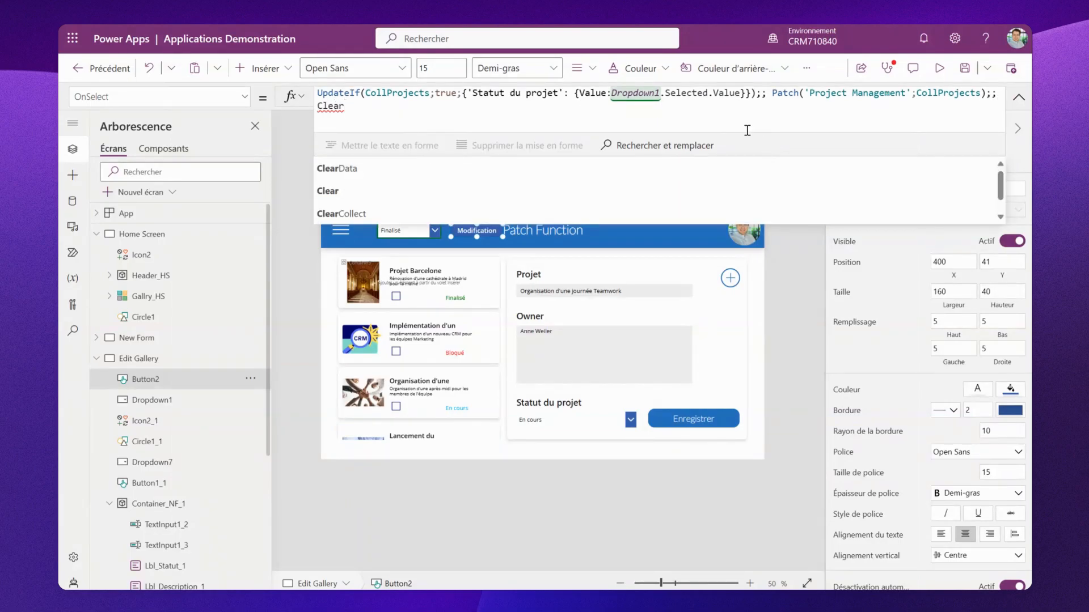
{"action": "type", "text": "(Coll"}
{"action": "left_click", "coordinate": [507, 190]}
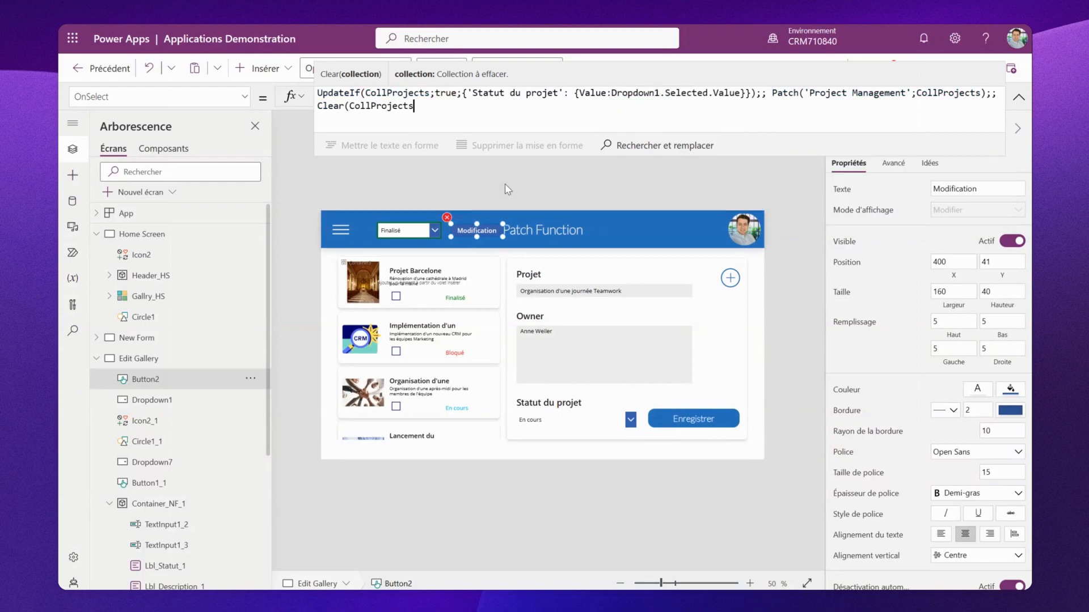
{"action": "type", "text": ")"}
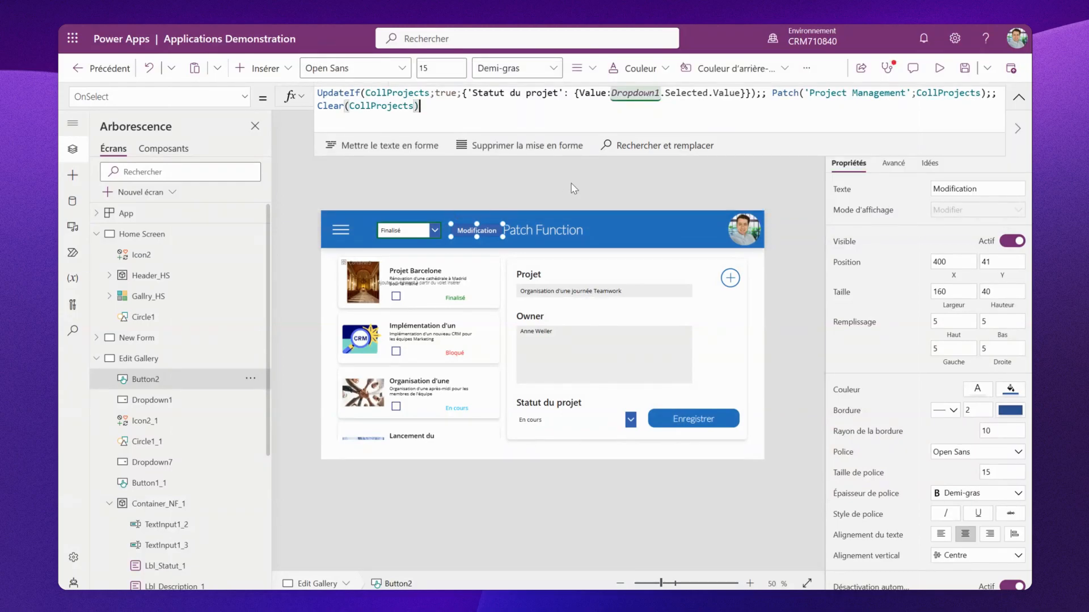
{"action": "left_click_drag", "start_coordinate": [662, 155], "coordinate": [648, 103]}
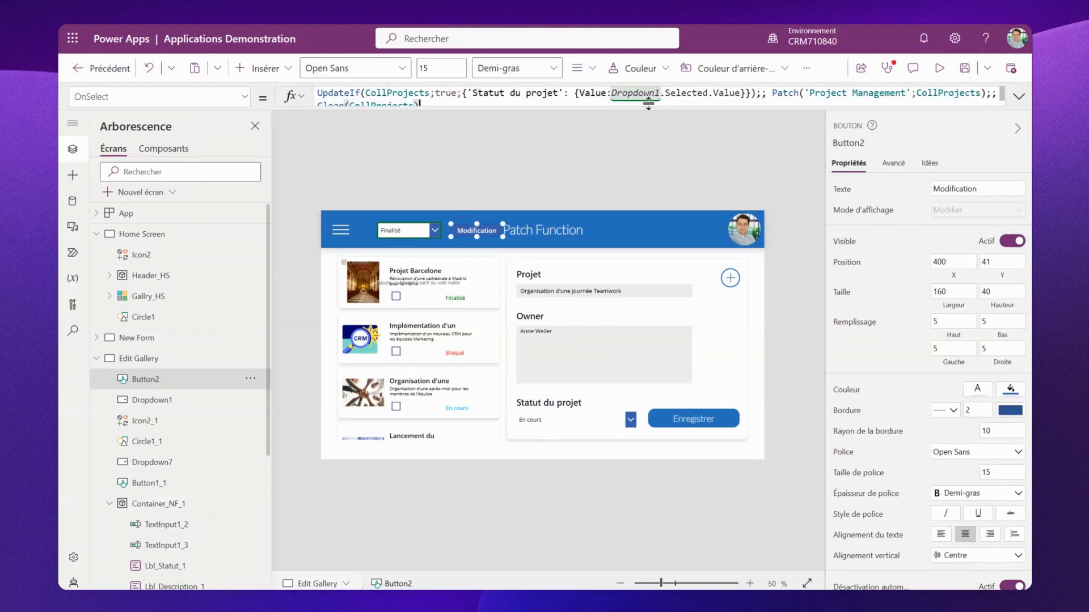
- Run the Modification button from the editor to apply the selected status to the checked gallery items
{"action": "key", "text": "alt"}
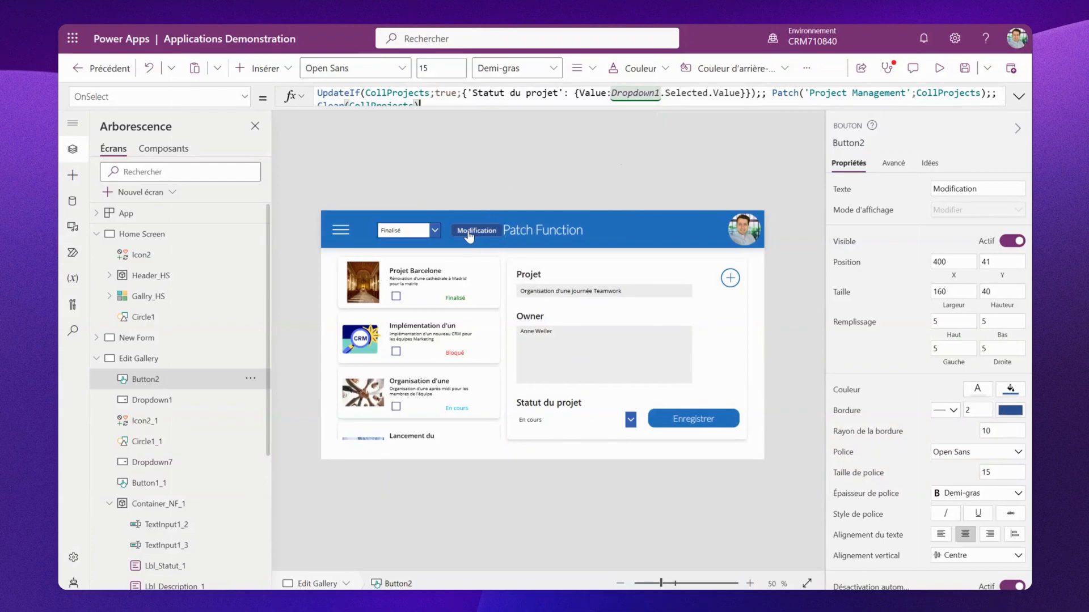
{"action": "left_click", "coordinate": [468, 230], "text": "alt"}
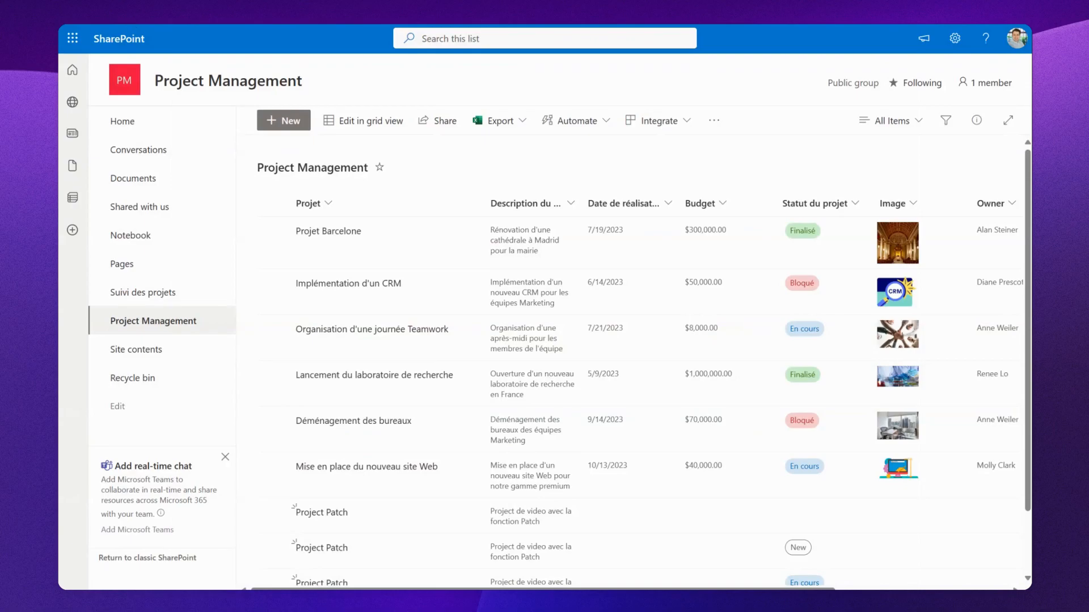
{"action": "key", "text": "F5"}
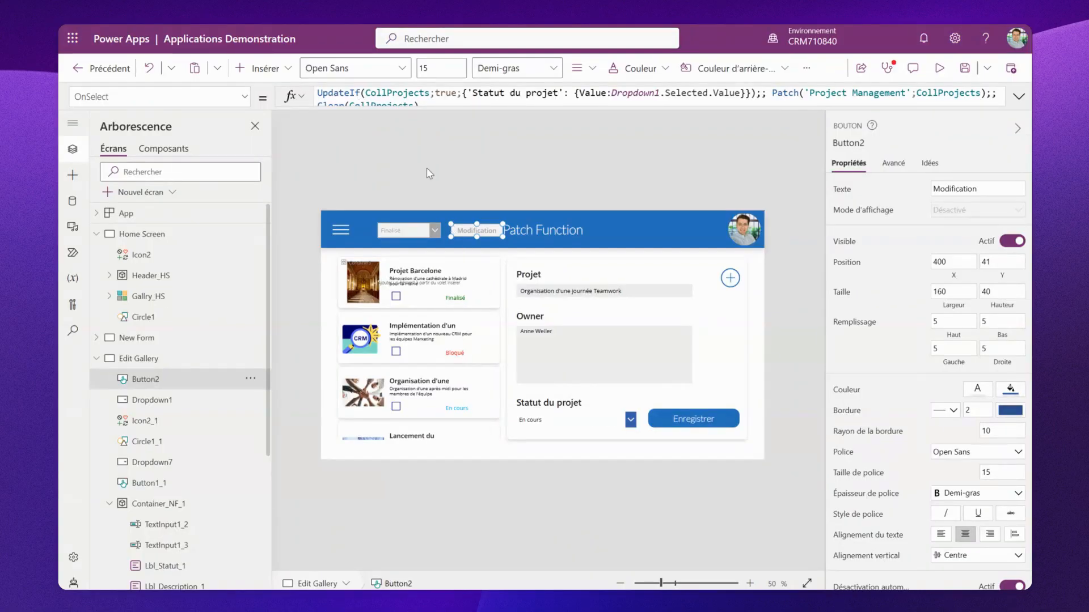
- Open the App's OnStart formula and run OnStart to reload the project data into the gallery
{"action": "left_click", "coordinate": [240, 219]}
{"action": "left_click", "coordinate": [251, 213]}
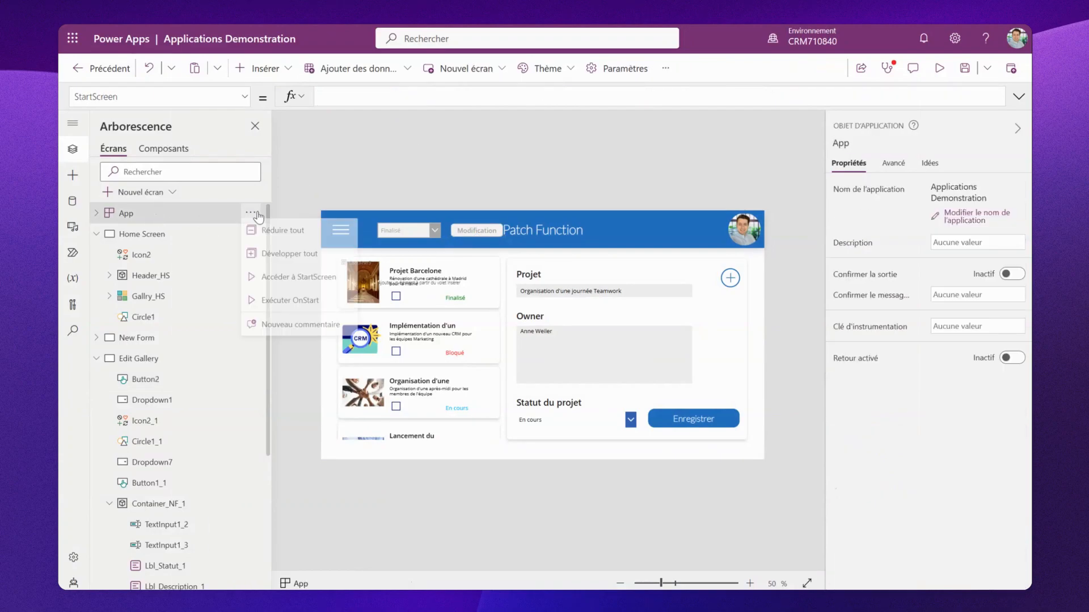
{"action": "left_click", "coordinate": [244, 98]}
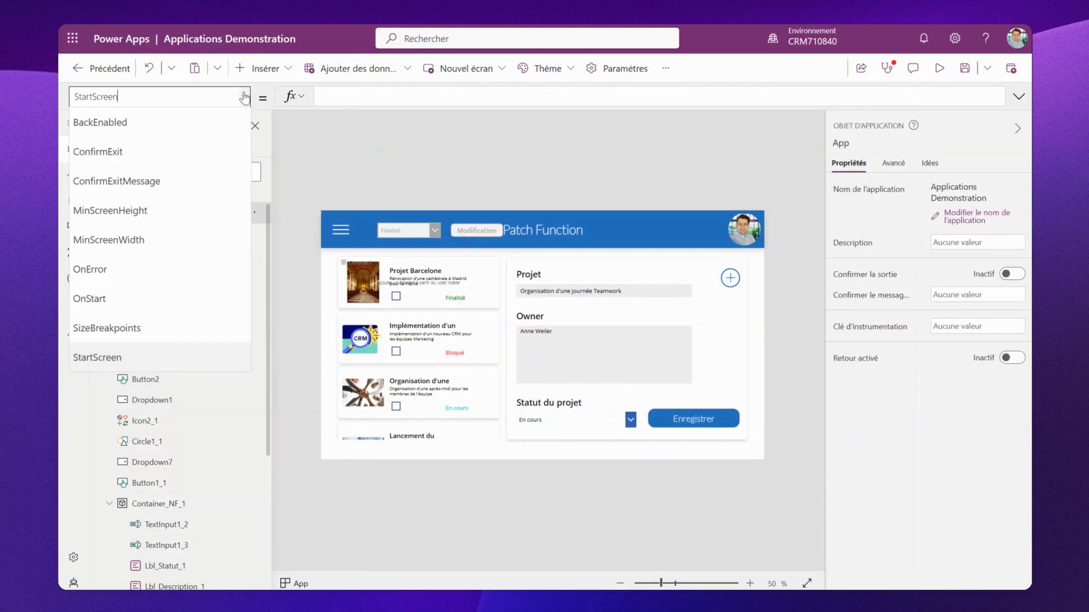
{"action": "left_click", "coordinate": [241, 297]}
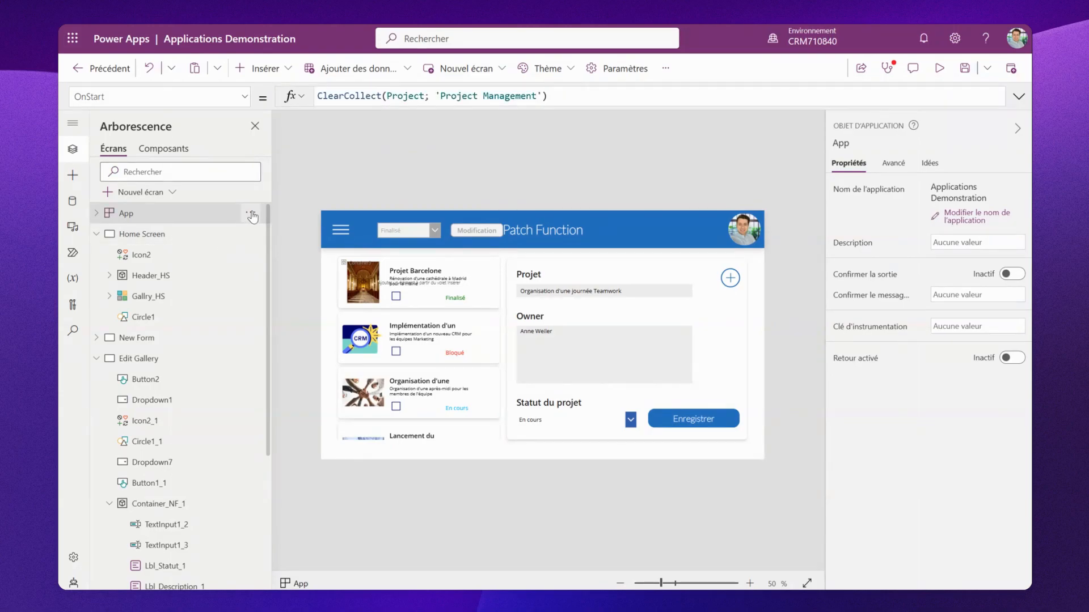
{"action": "left_click", "coordinate": [250, 213]}
{"action": "left_click", "coordinate": [297, 298]}
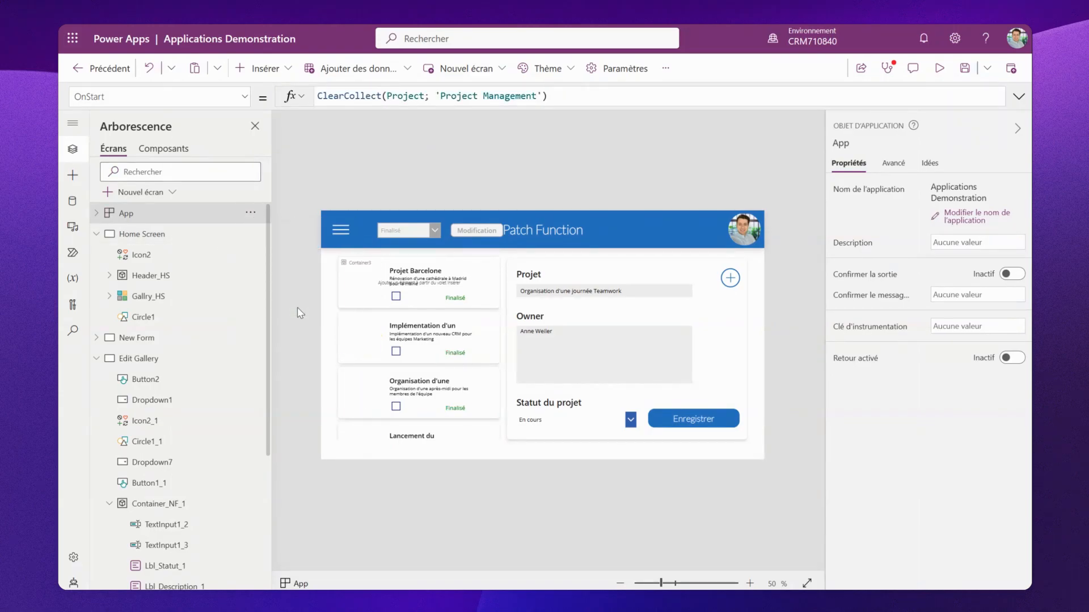